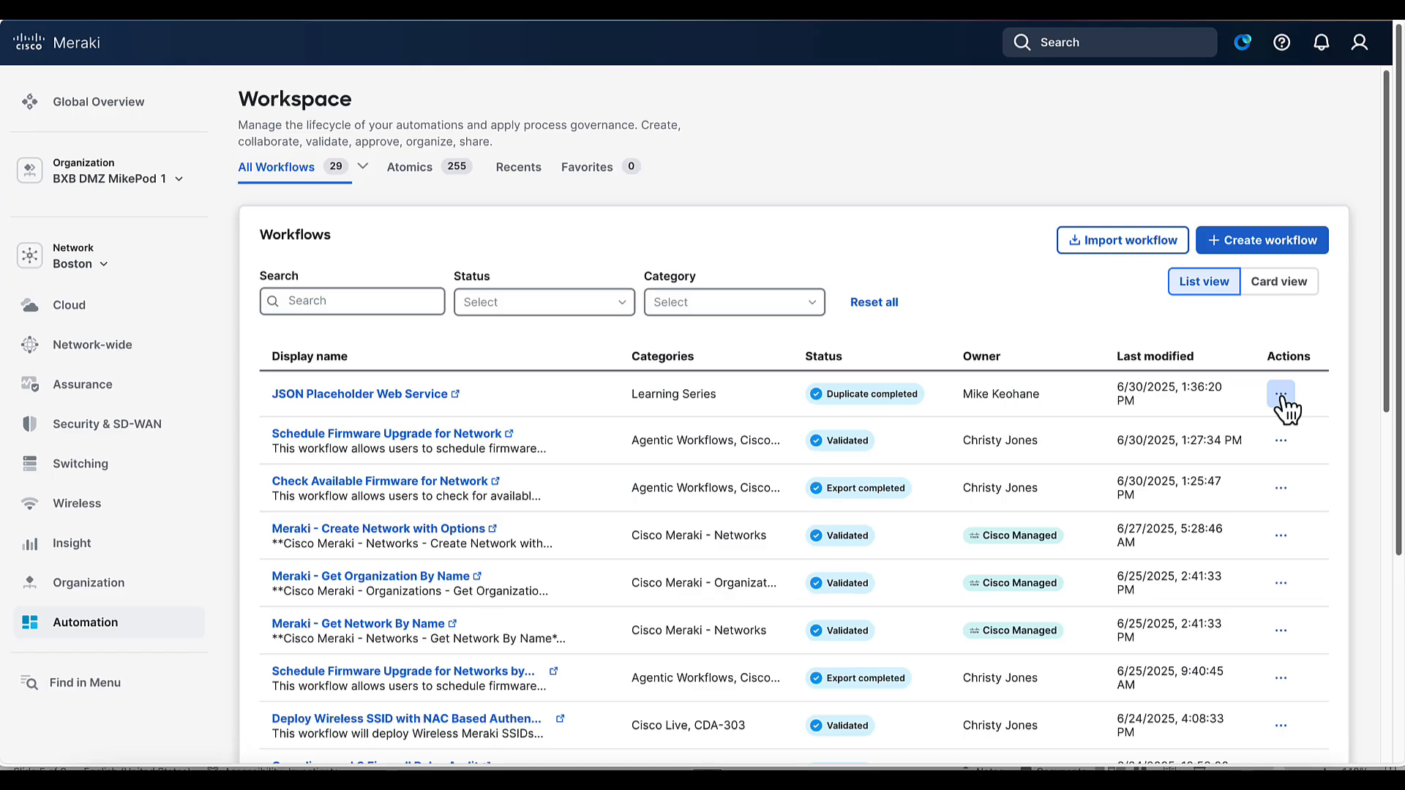
# Duplicate the JSON Placeholder Web Service workflow from the workflow list and dismiss the duplication dialog.
pyautogui.click(1282, 399)
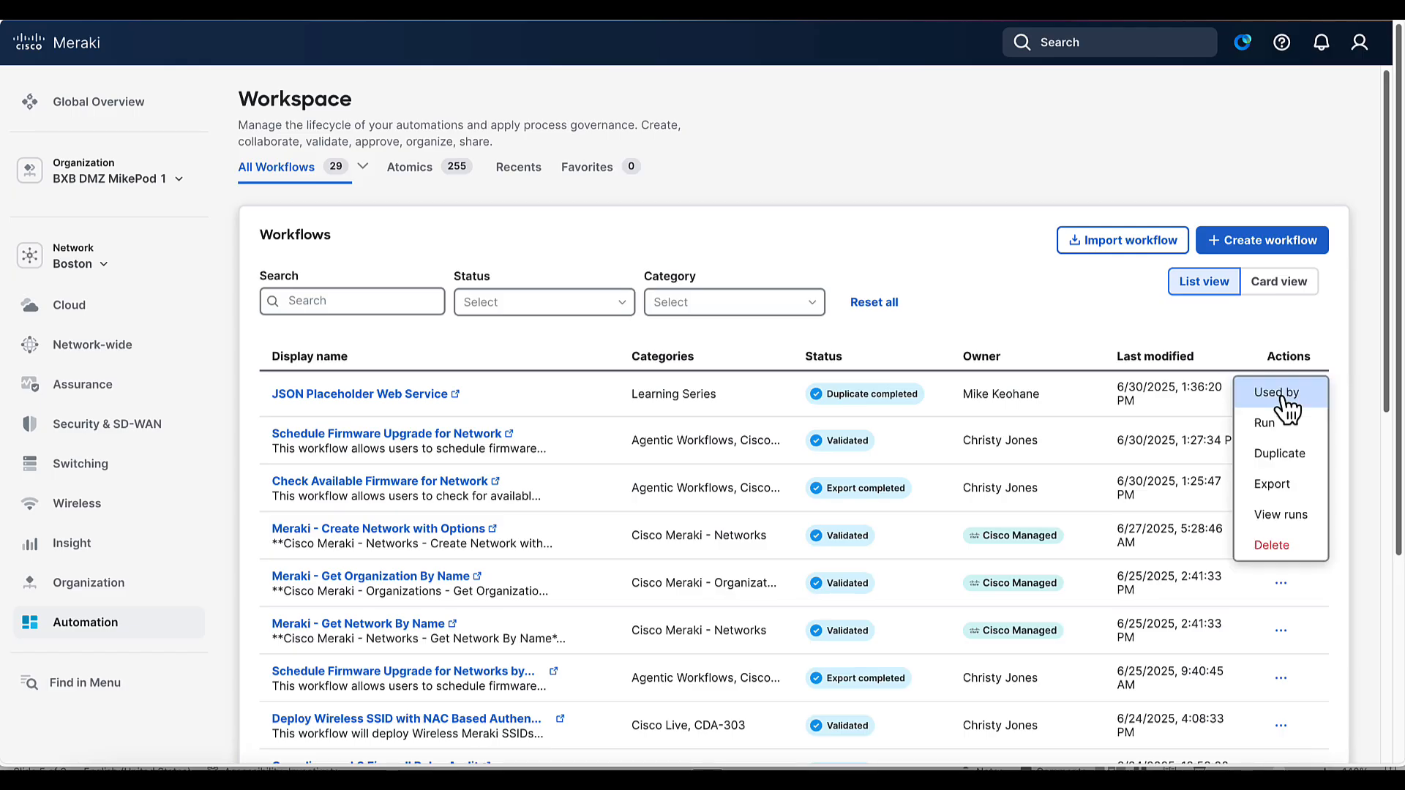
pyautogui.click(1285, 454)
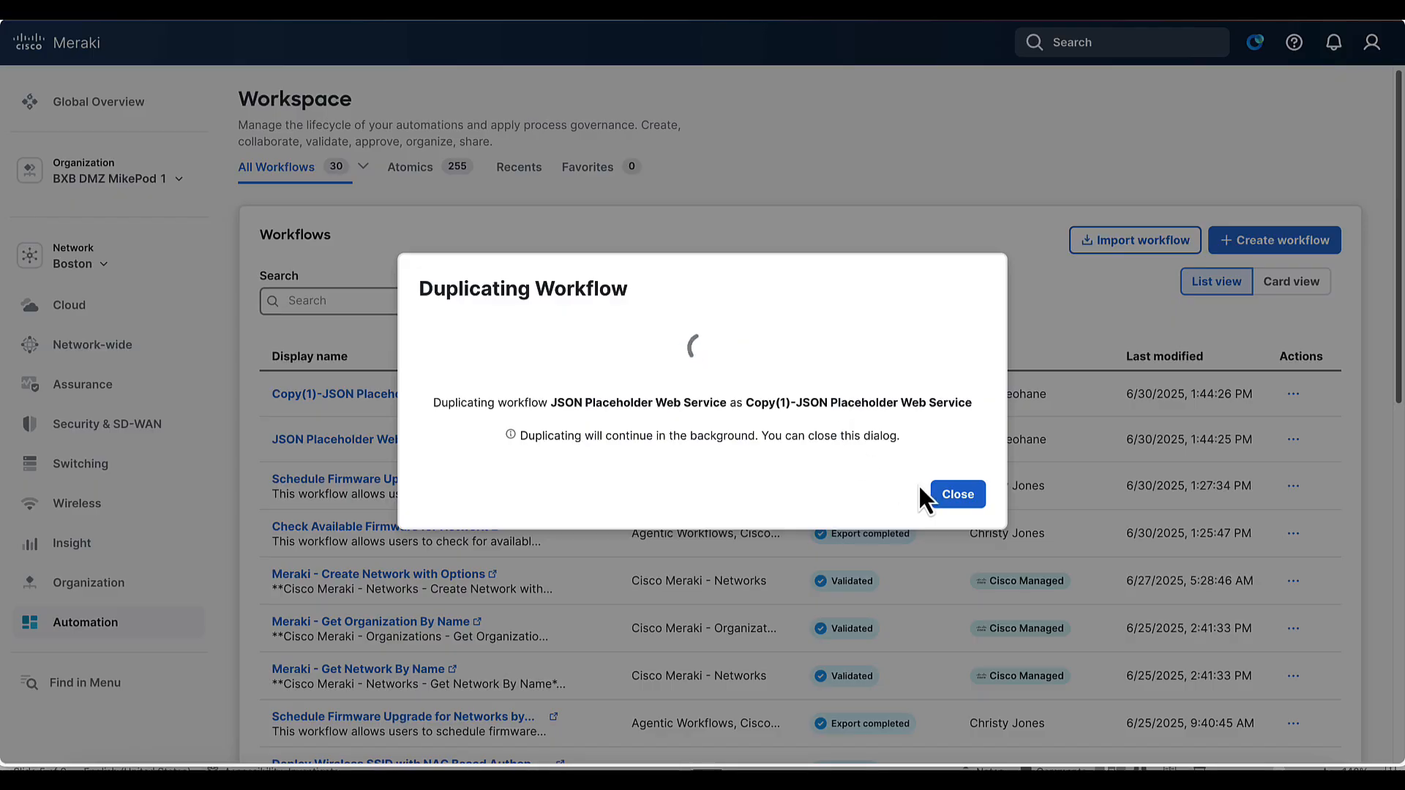
pyautogui.click(957, 494)
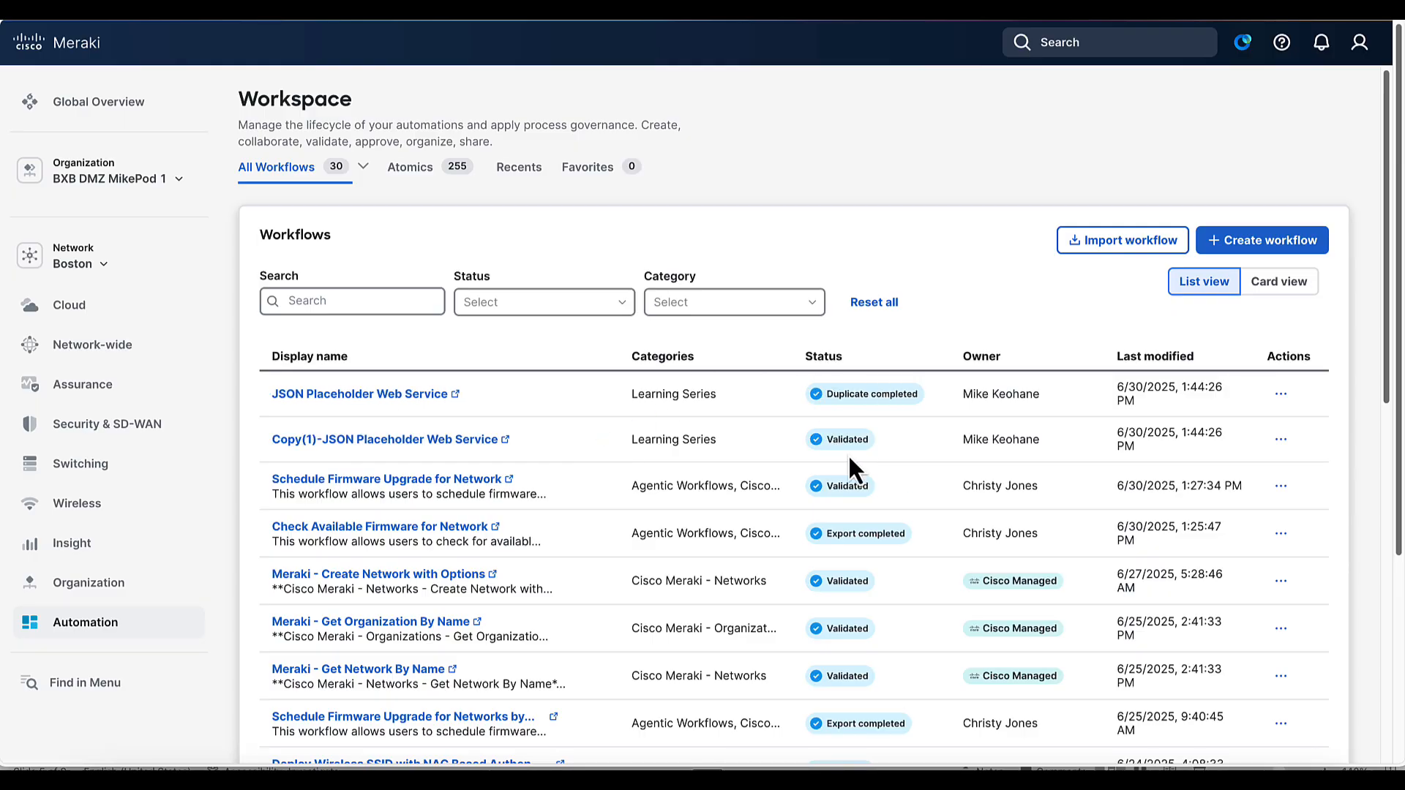
# Open the Copy(1)-JSON Placeholder Web Service workflow in the editor and dismiss the dialogs it brings up.
pyautogui.click(441, 453)
pyautogui.click(1289, 732)
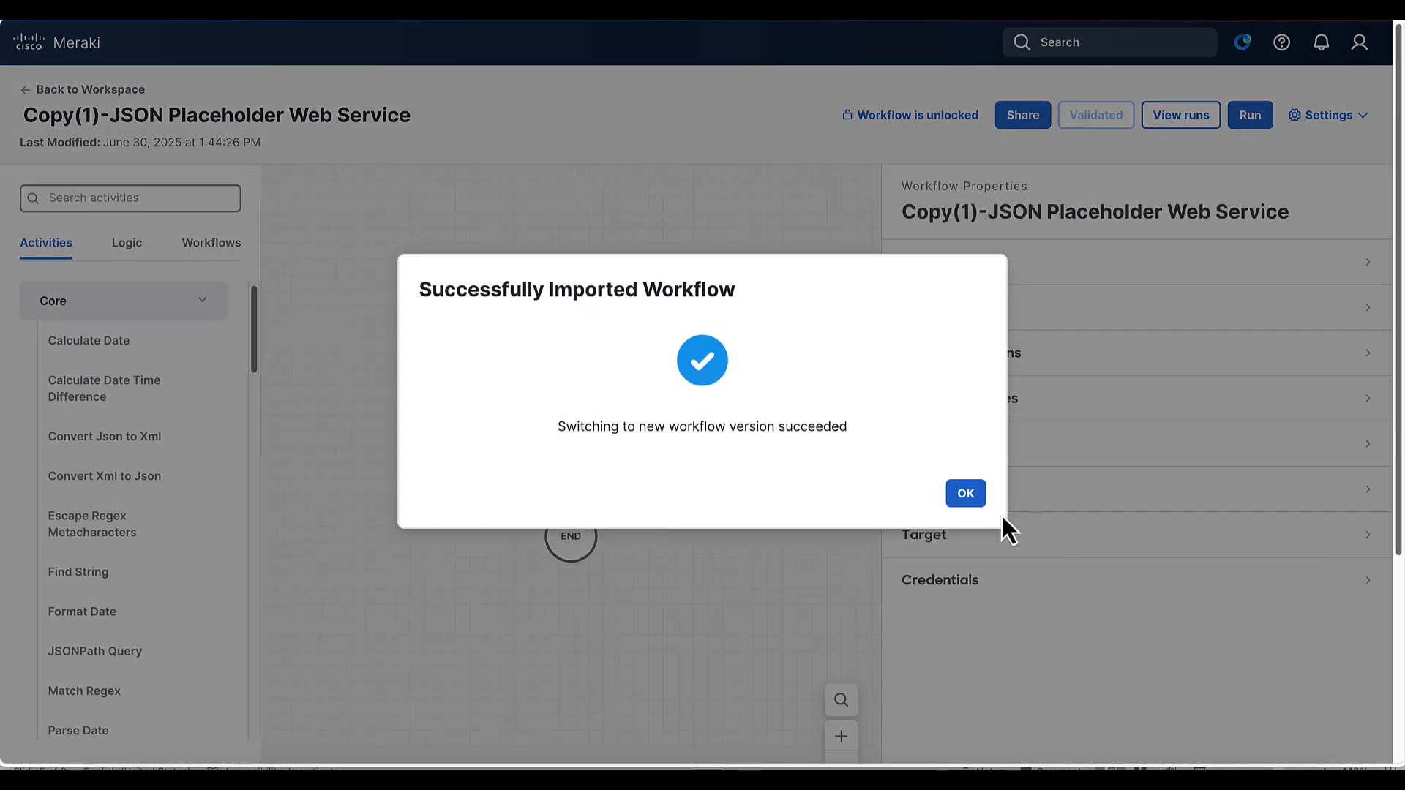
pyautogui.click(957, 492)
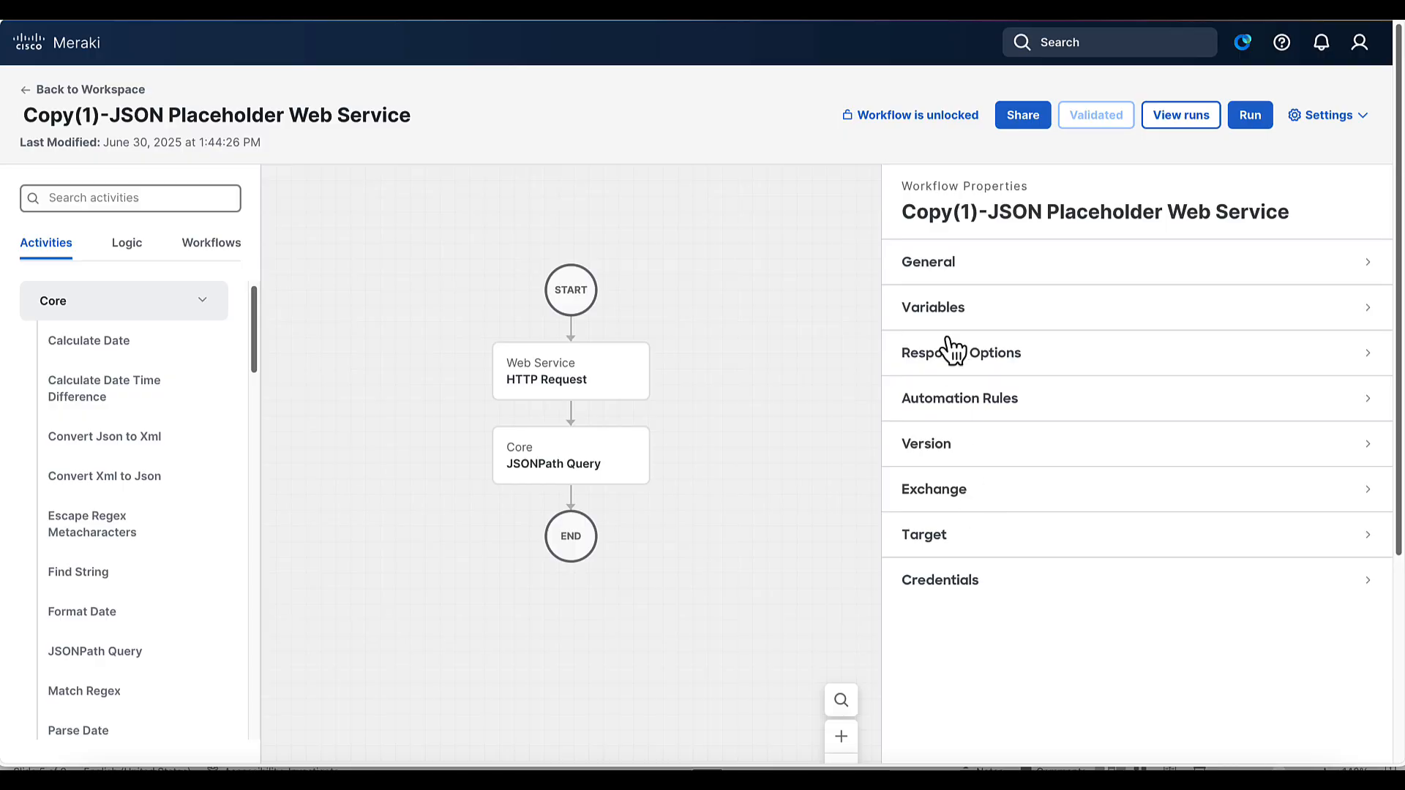
# Change the copied workflow's display name to "JSON Placeholder Web Service++" in its general properties.
pyautogui.click(936, 265)
pyautogui.click(940, 316)
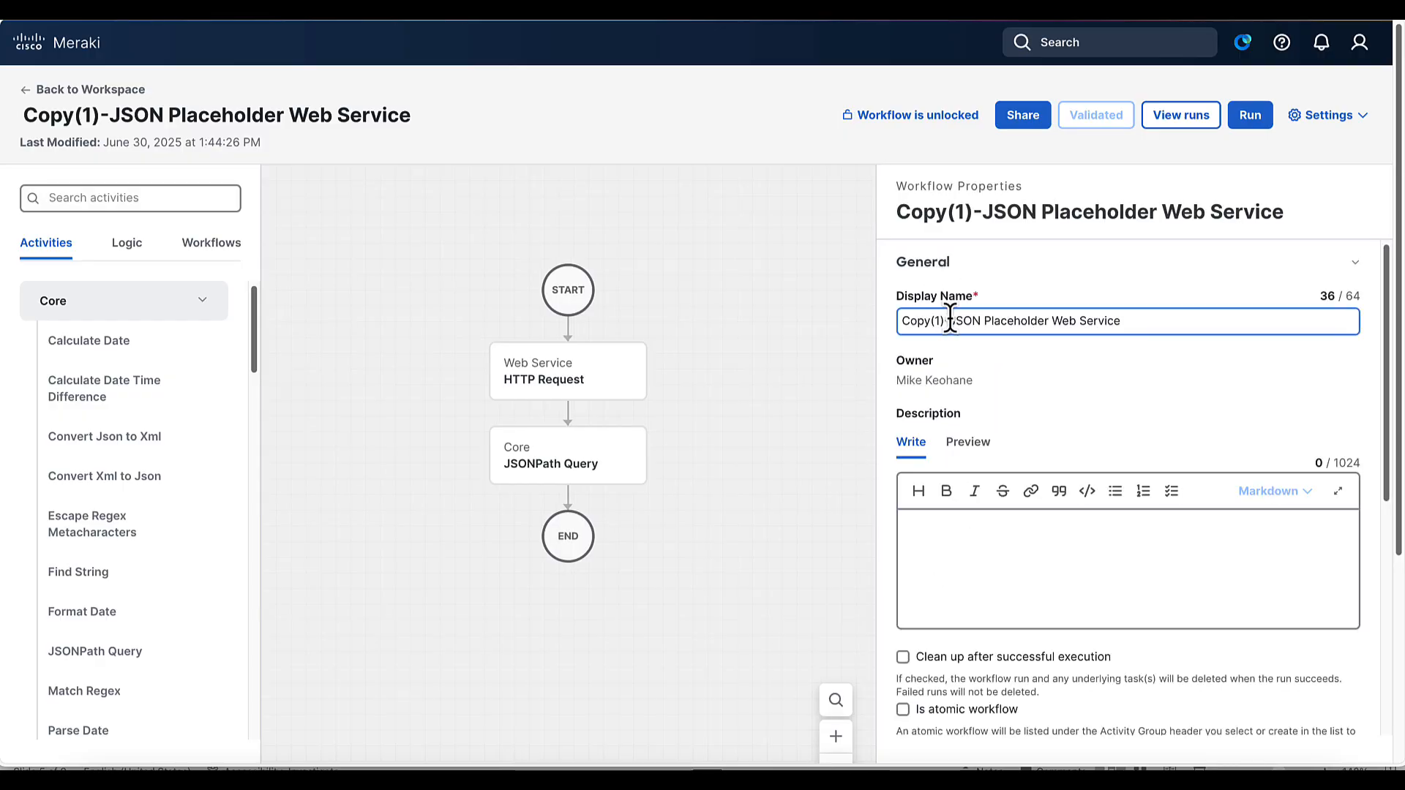
pyautogui.moveTo(950, 320); pyautogui.dragTo(841, 323)
pyautogui.press('BackSpace')
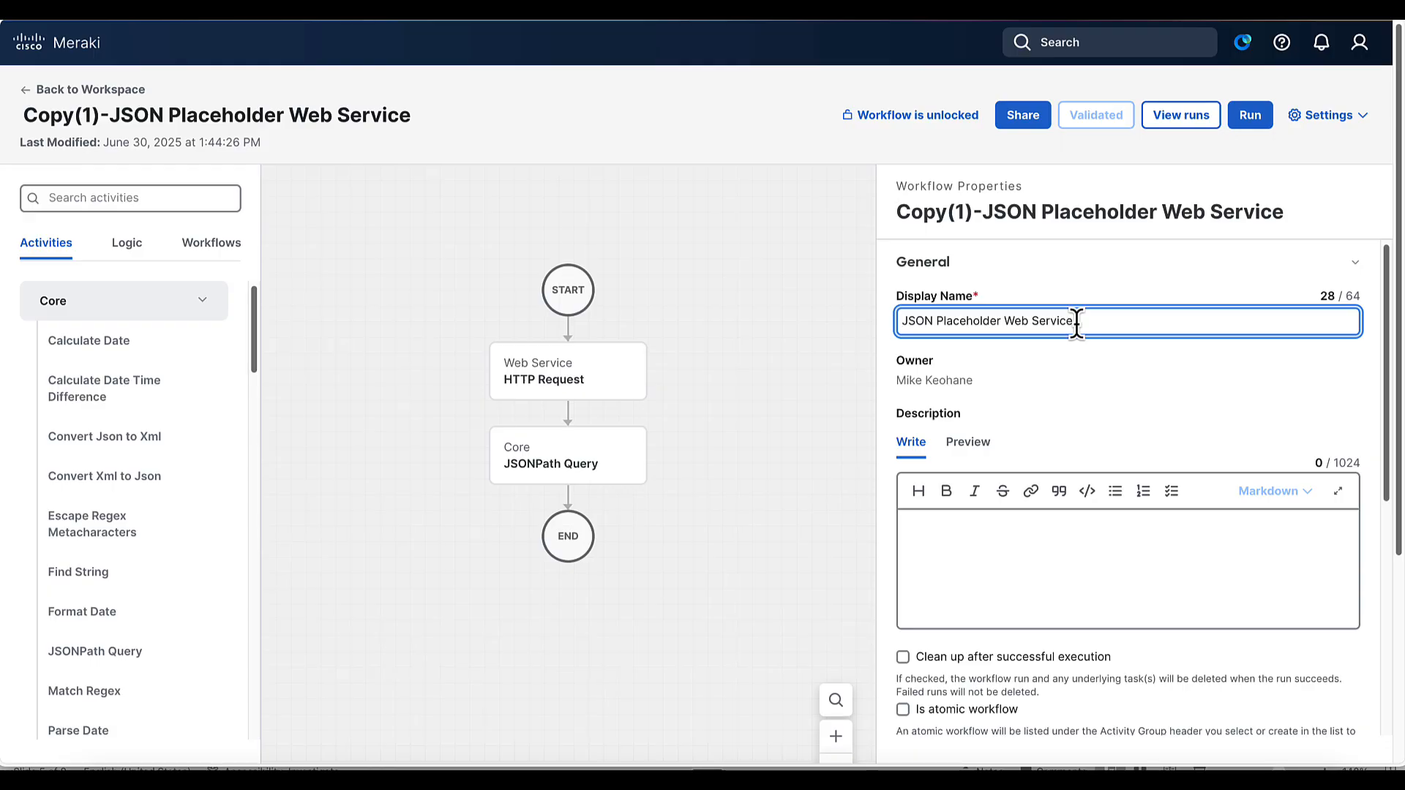
pyautogui.write('++')
pyautogui.scroll(-4, 1081, 590)
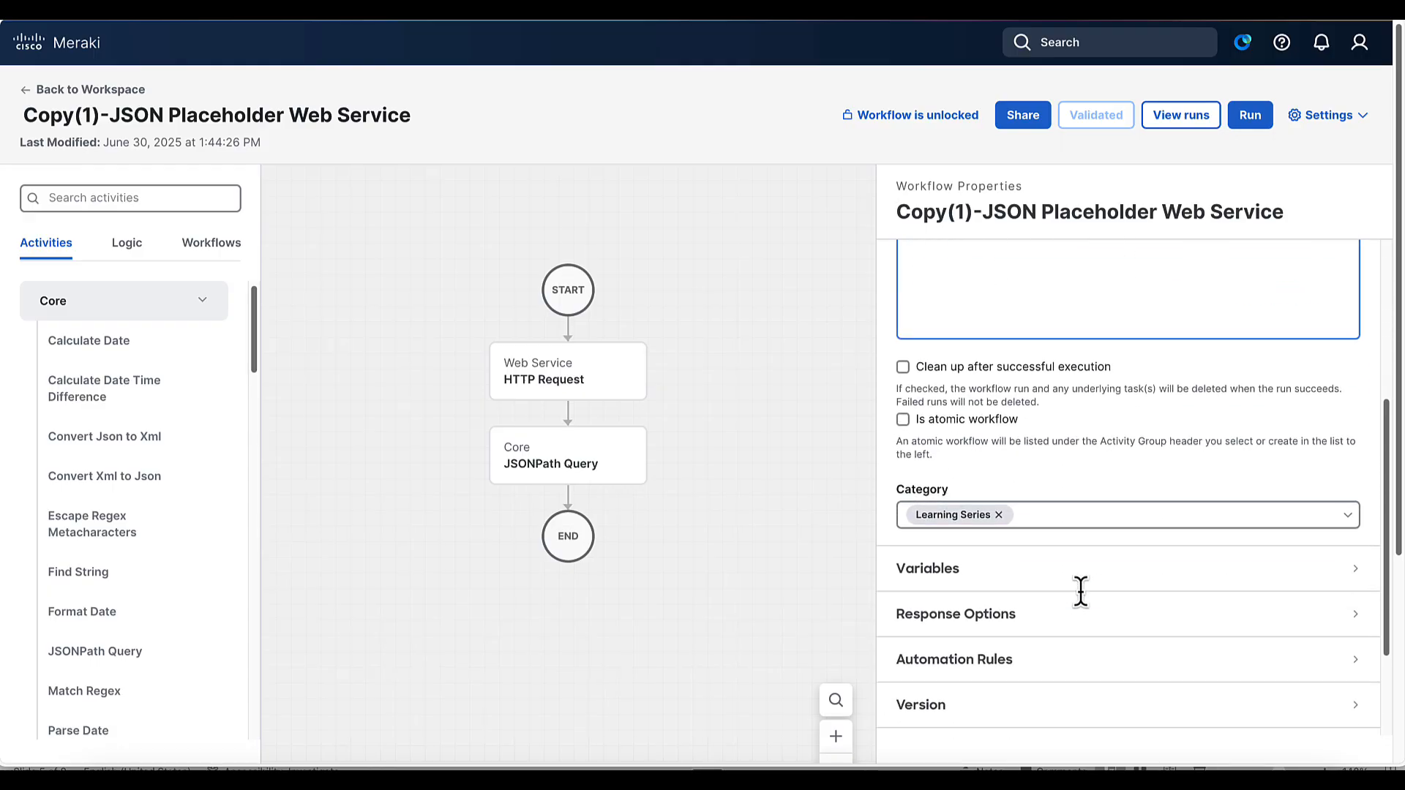
pyautogui.scroll(-1, 1081, 592)
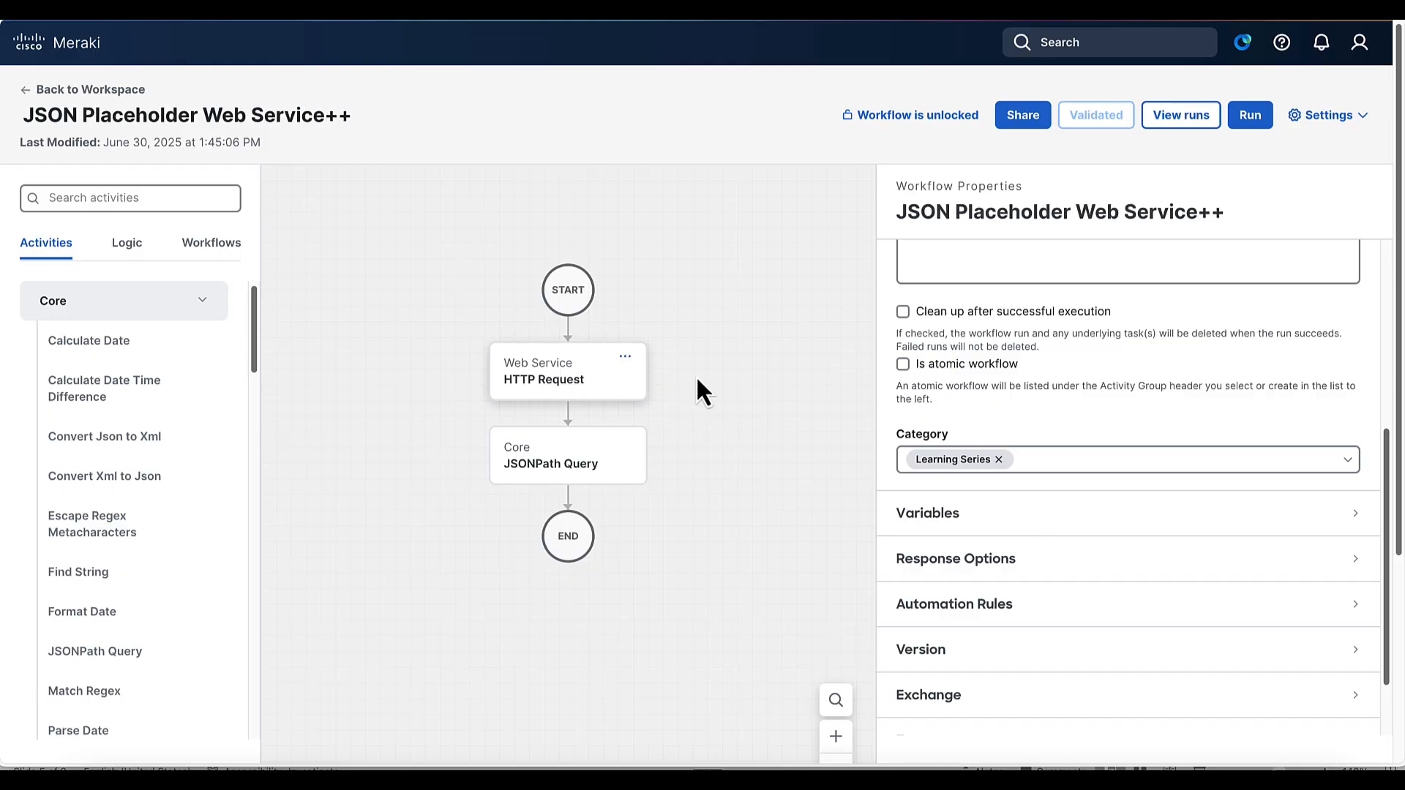
# Examine the relative URL and method in the properties of the HTTP Request activity.
pyautogui.scroll(1, 1144, 467)
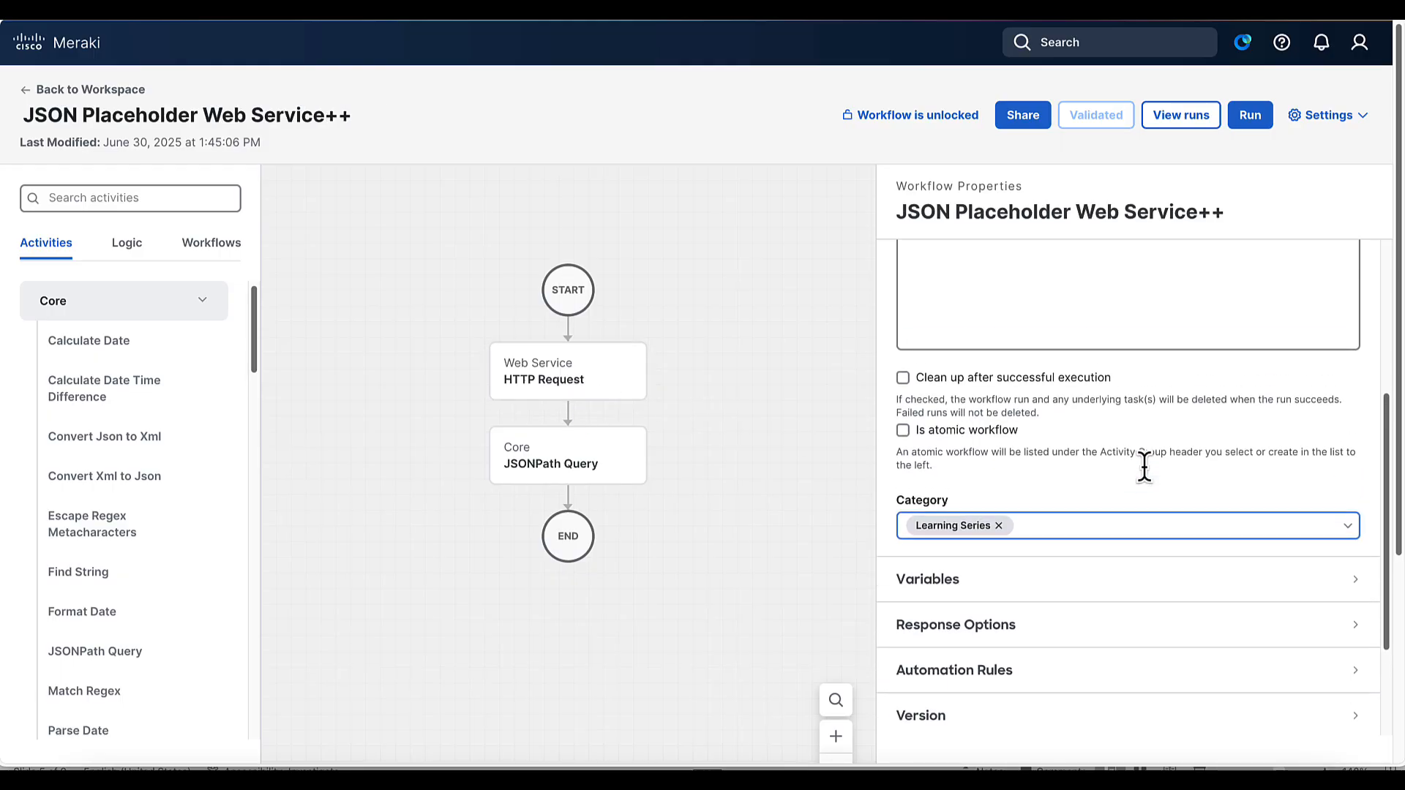
pyautogui.scroll(-1, 1145, 467)
pyautogui.click(628, 394)
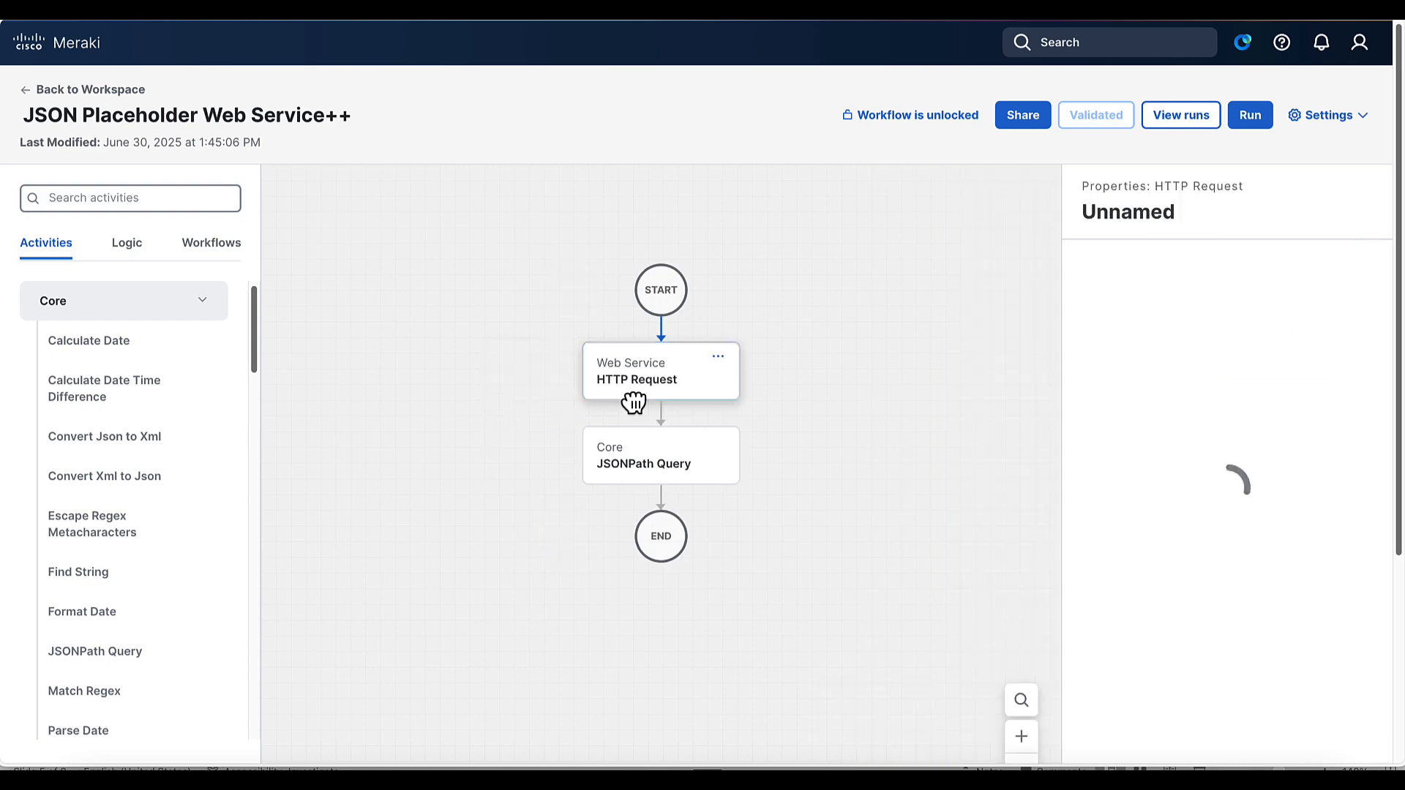
pyautogui.scroll(-6, 924, 648)
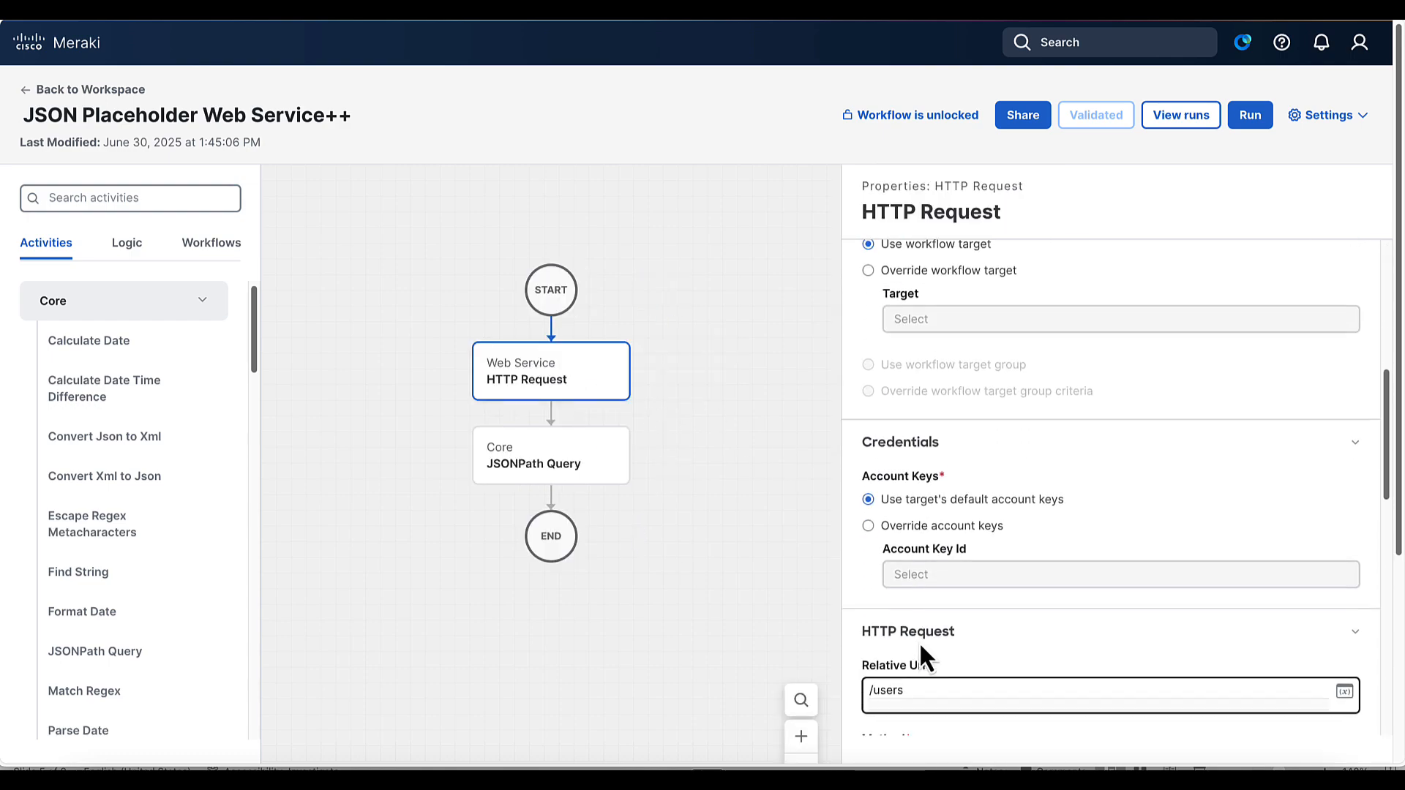
pyautogui.scroll(-1, 929, 657)
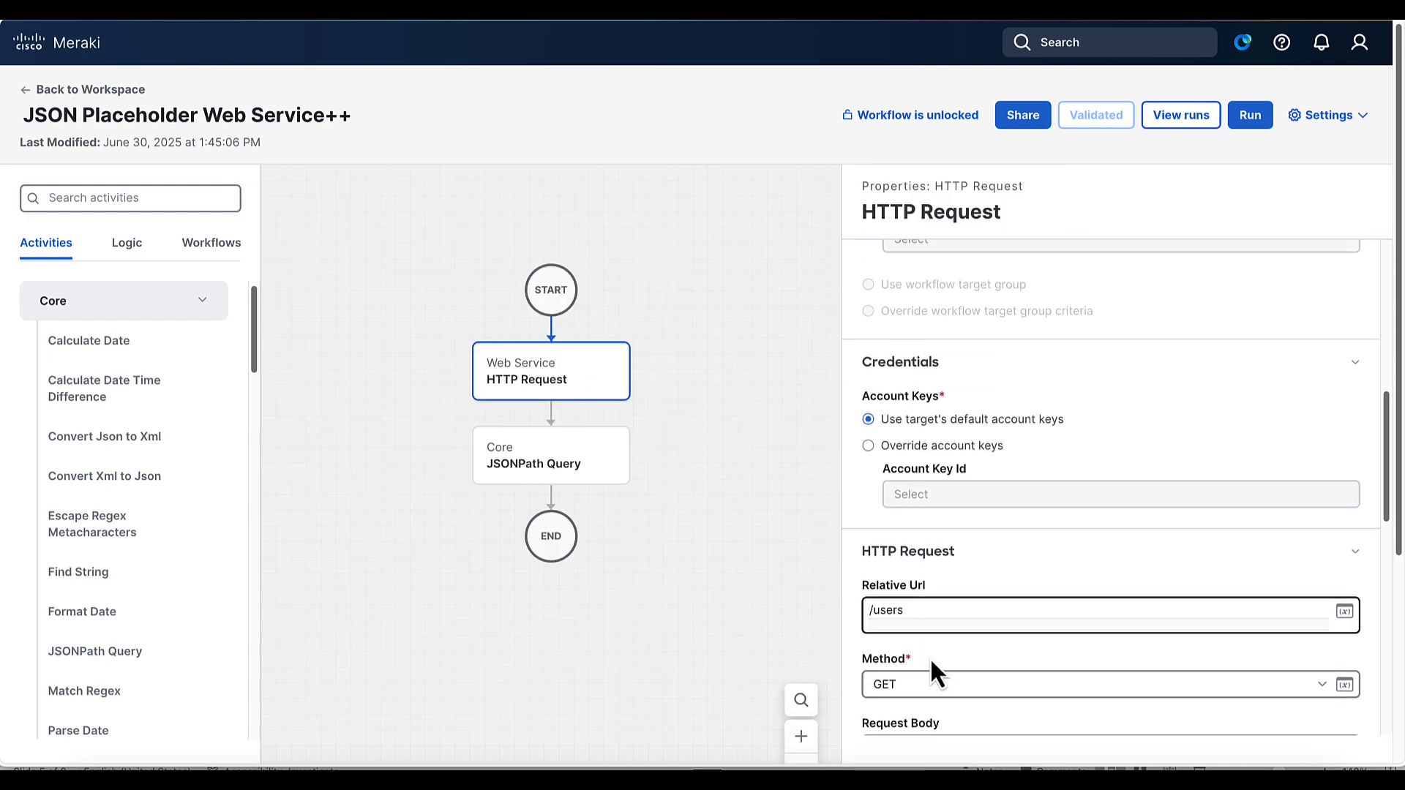
pyautogui.doubleClick(893, 611)
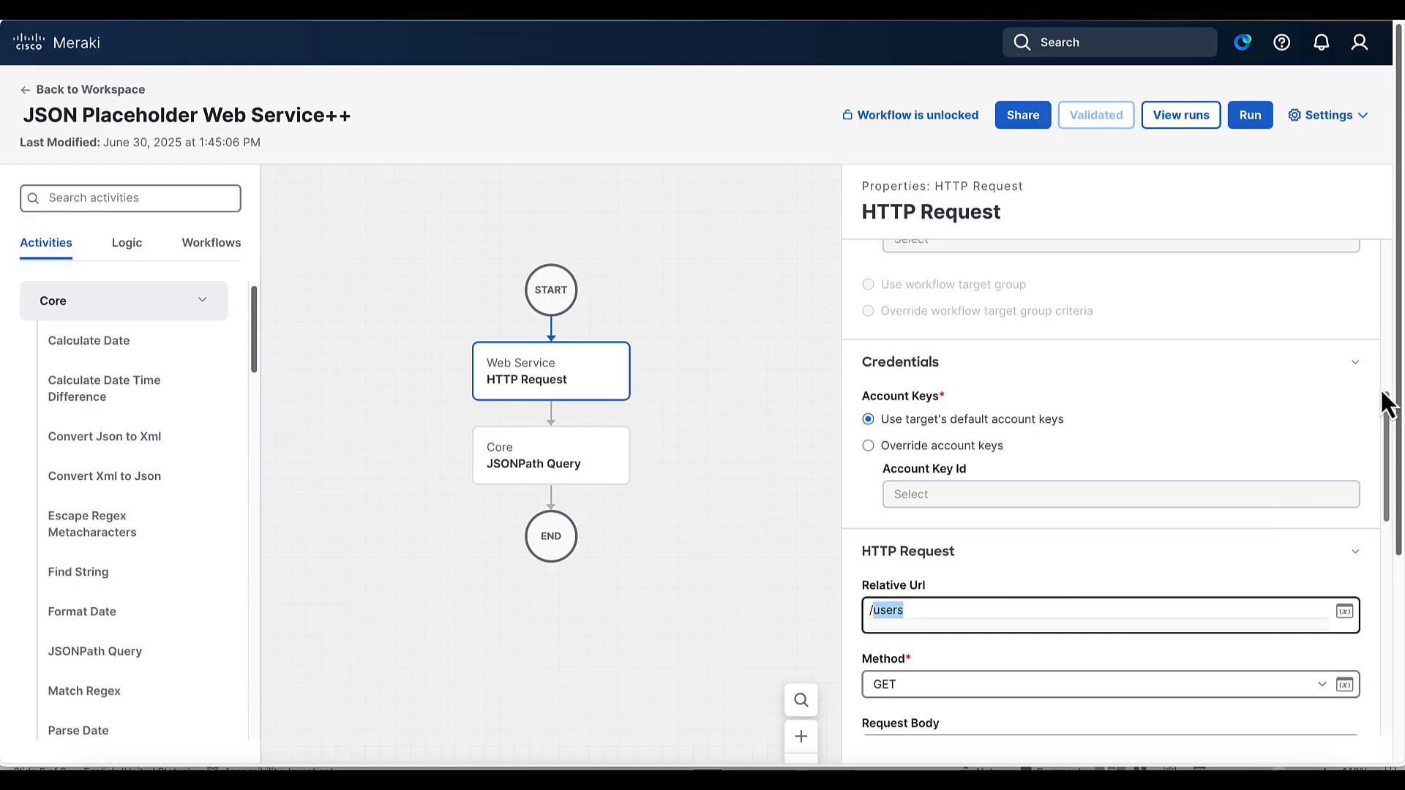
# Switch to the JSONPlaceholder website and examine its list of common resource paths.
pyautogui.click(1330, 116)
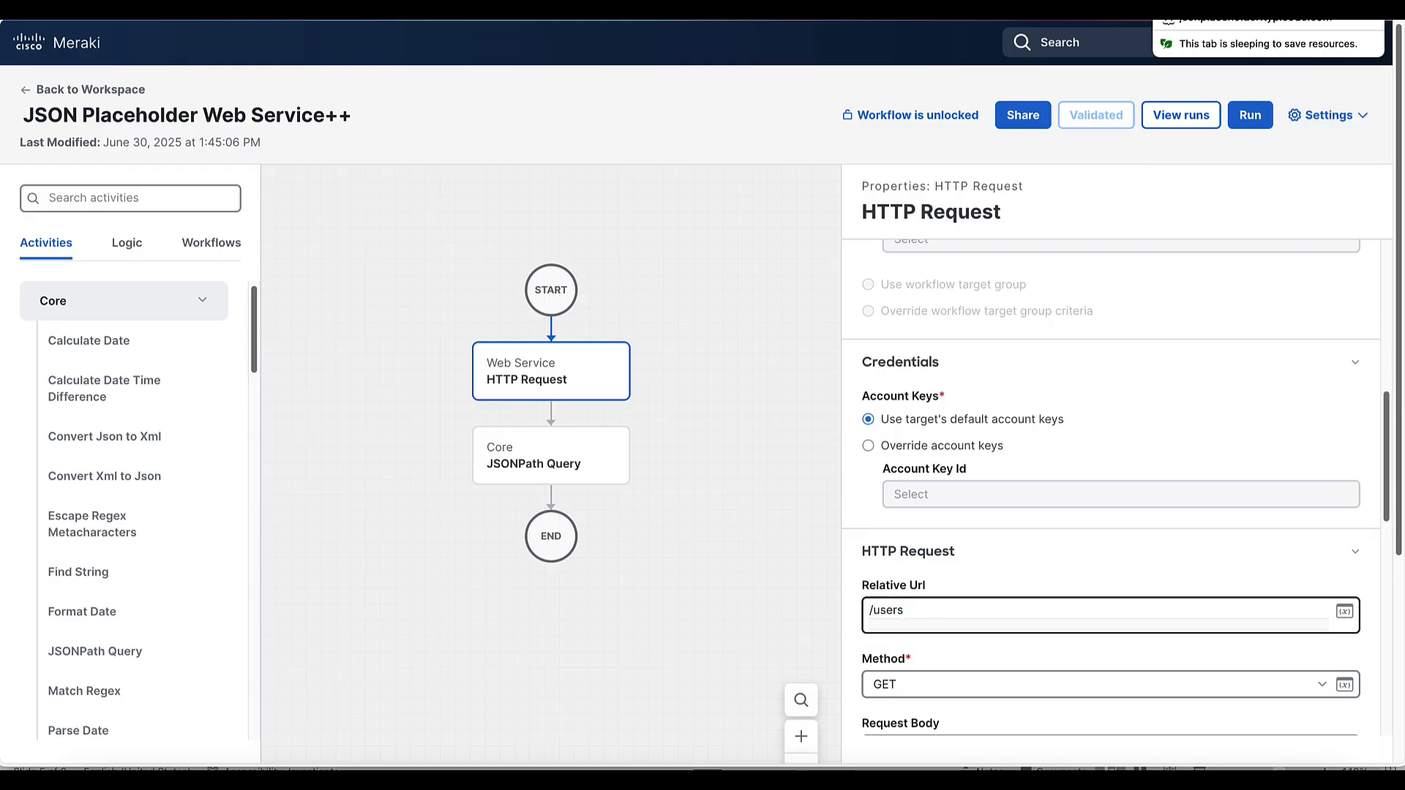
pyautogui.click(1208, 9)
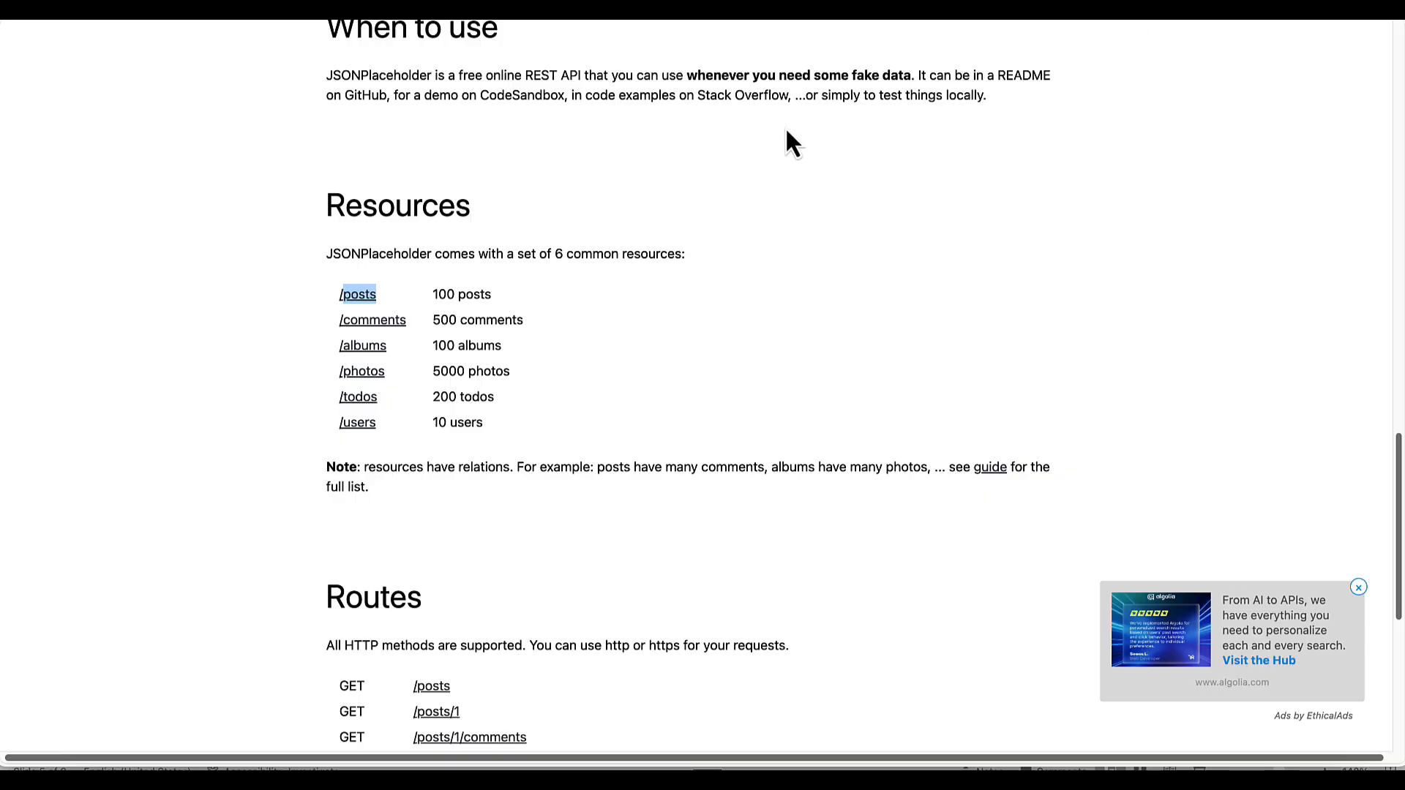
pyautogui.click(402, 297)
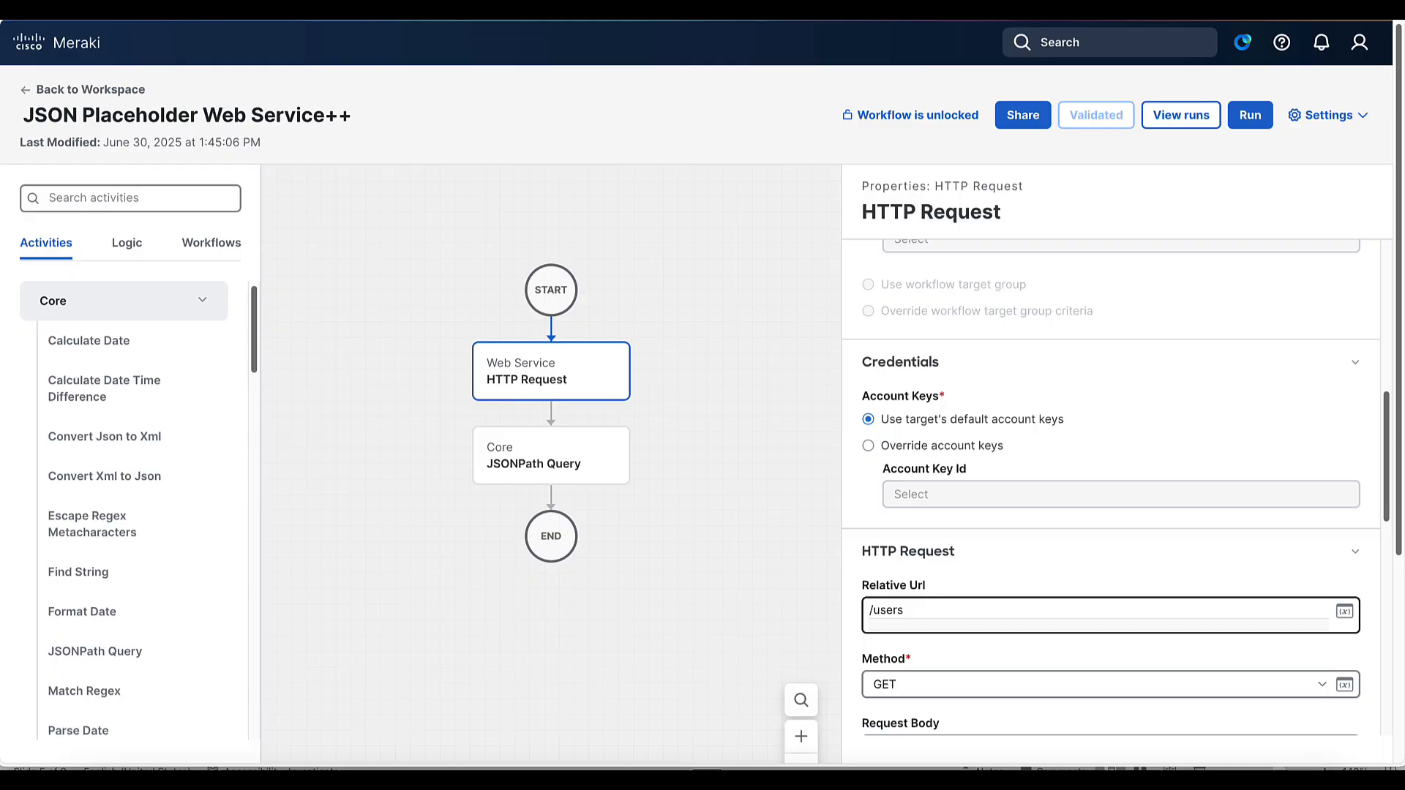
# Return to the workflow's own properties and start a new string variable with the display name "operation".
pyautogui.click(684, 292)
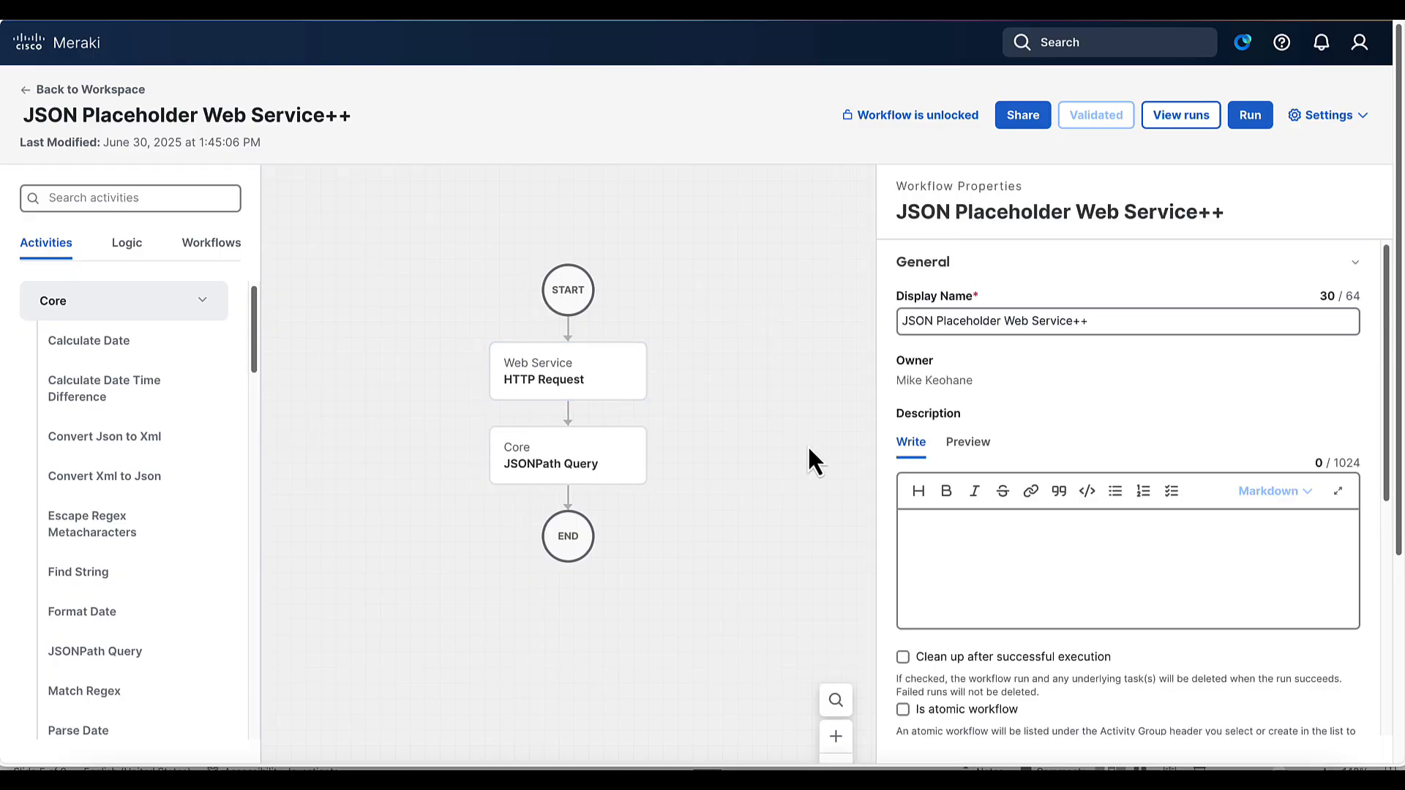
pyautogui.click(1015, 528)
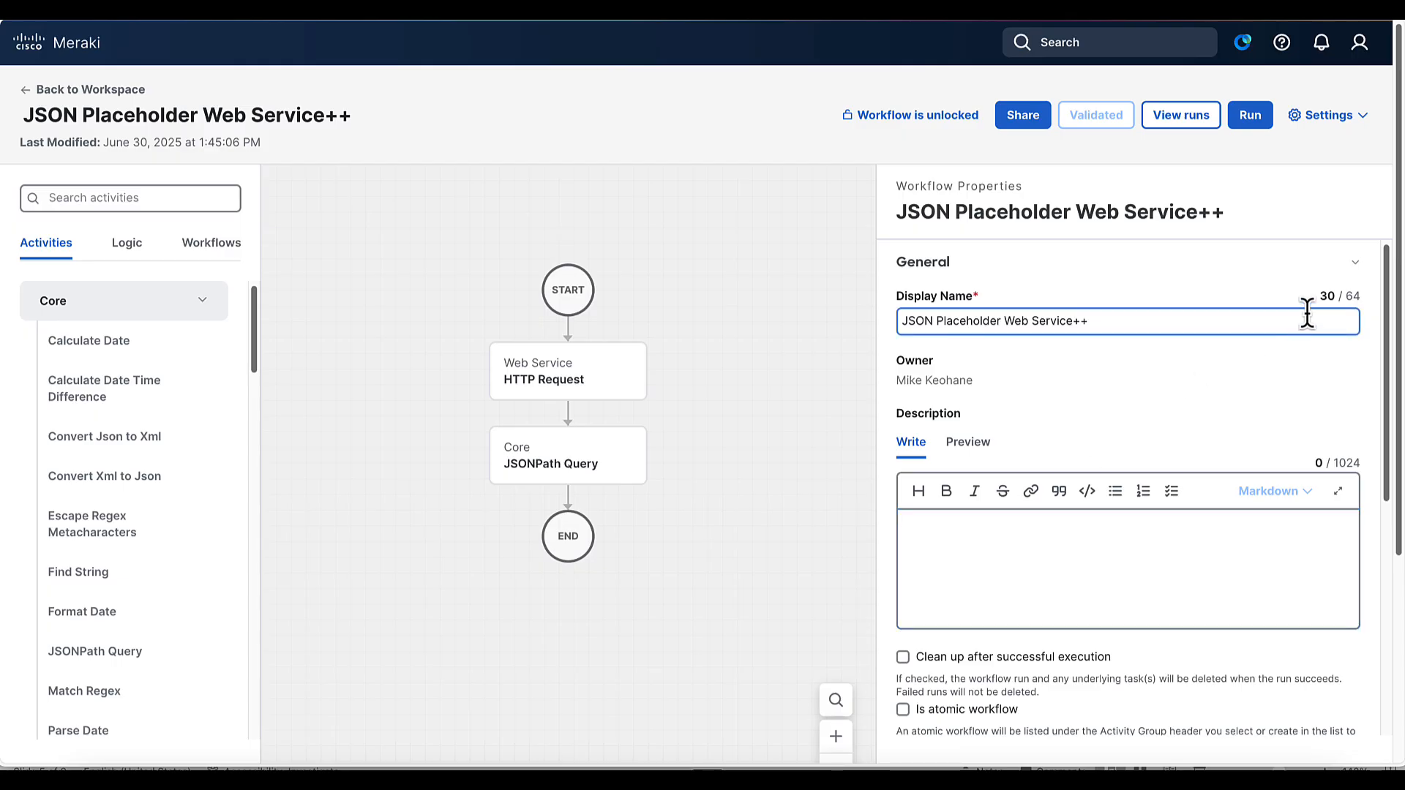
pyautogui.click(1357, 275)
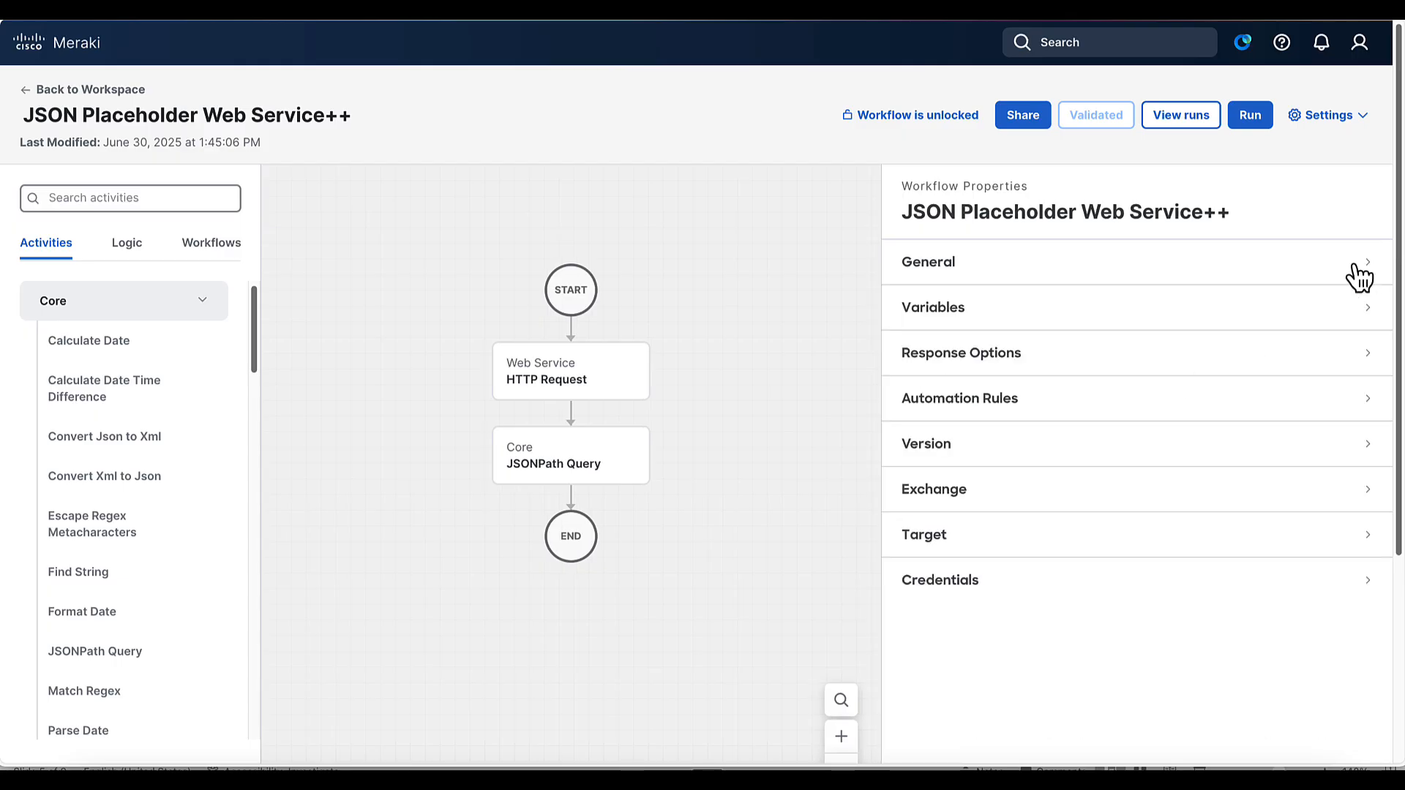
pyautogui.click(911, 326)
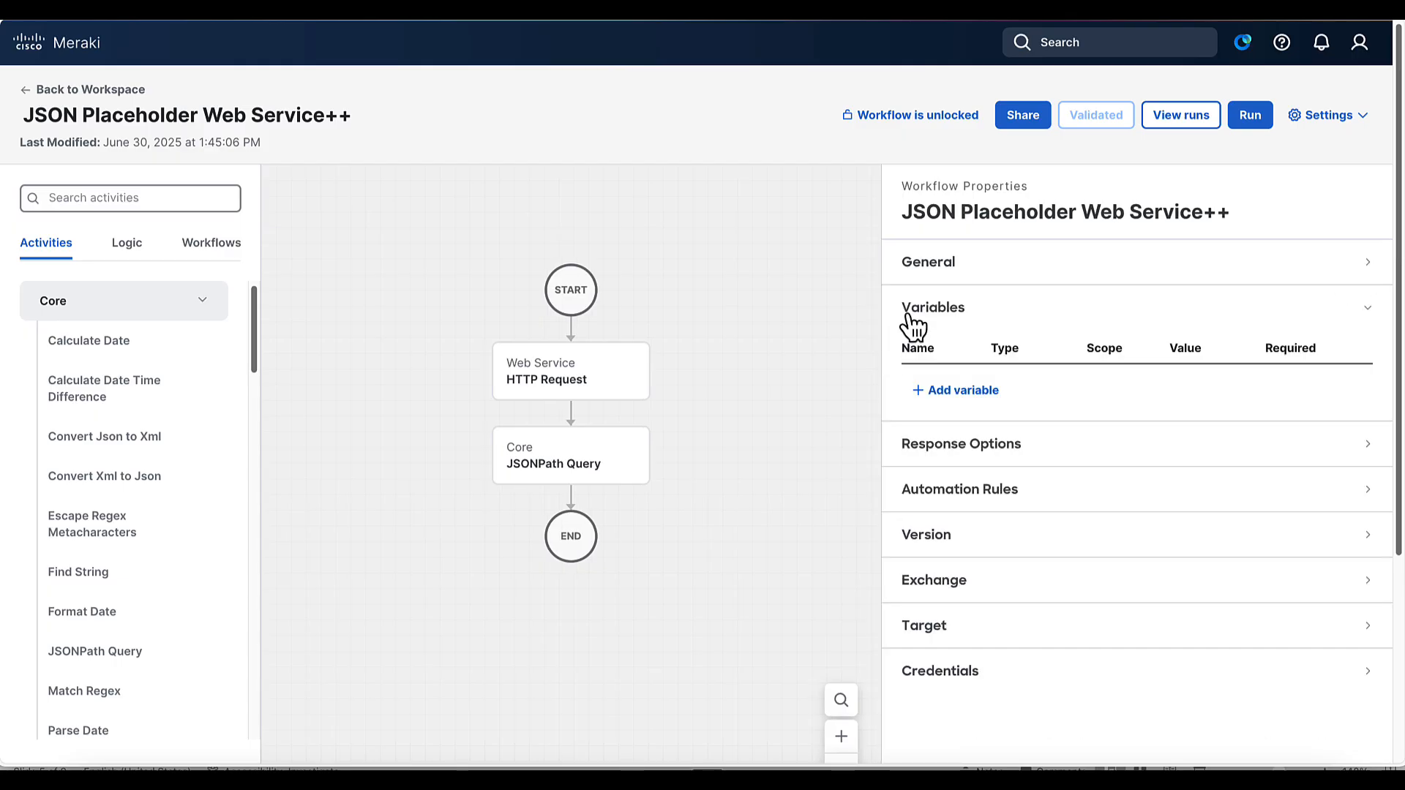
pyautogui.click(955, 393)
pyautogui.click(558, 238)
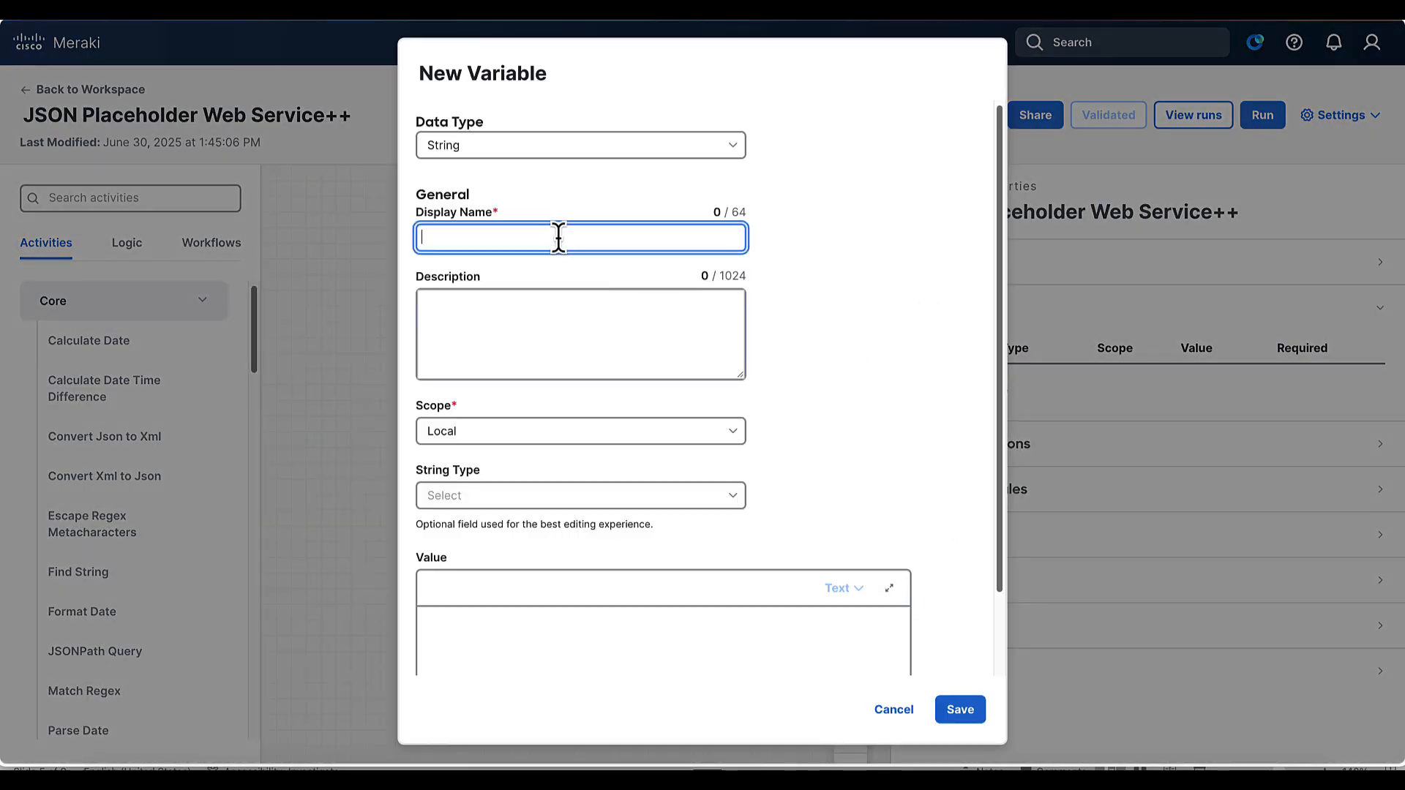
pyautogui.write('operation')
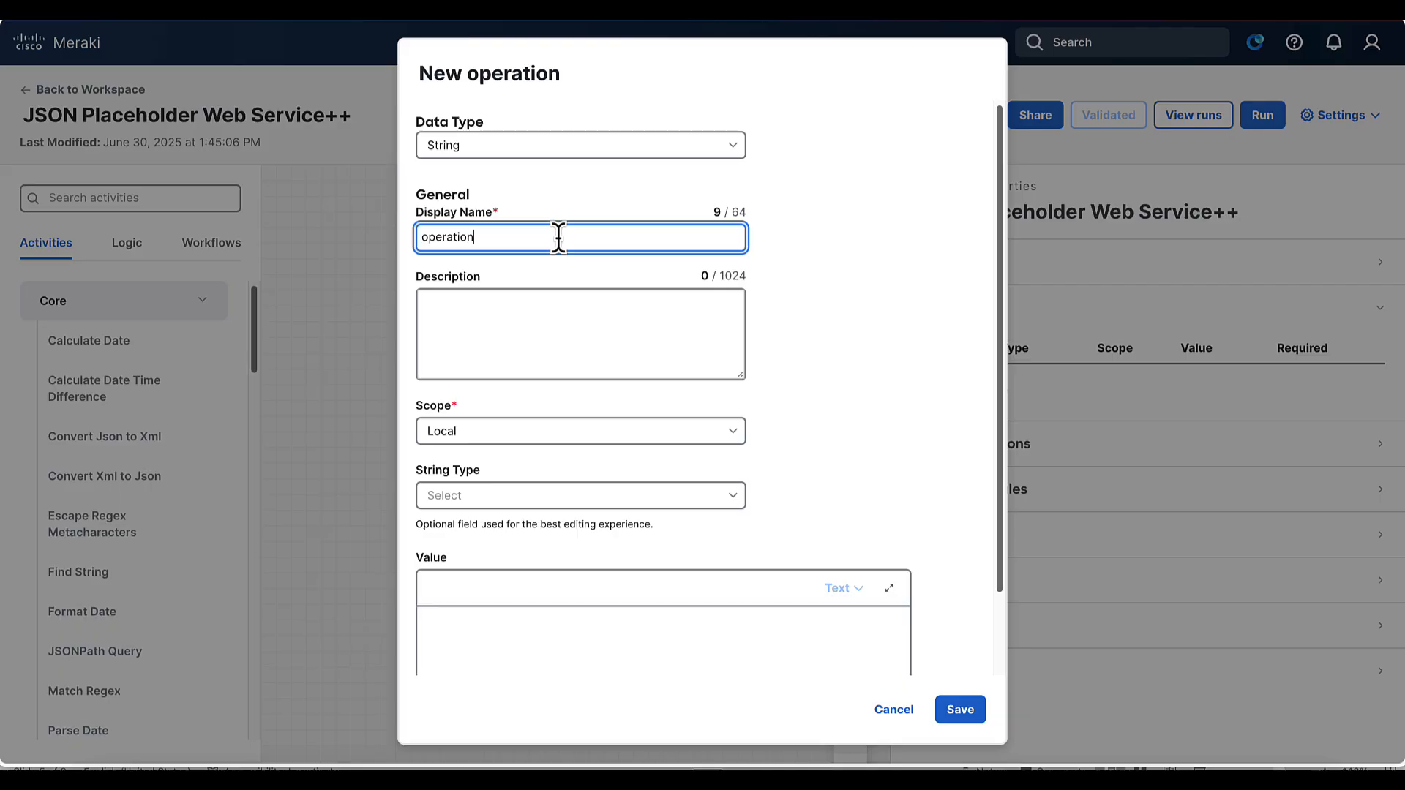
# Describe the operation variable as "What Operation do you want to run against our JSON Placeholder Service".
pyautogui.click(539, 327)
pyautogui.write('W')
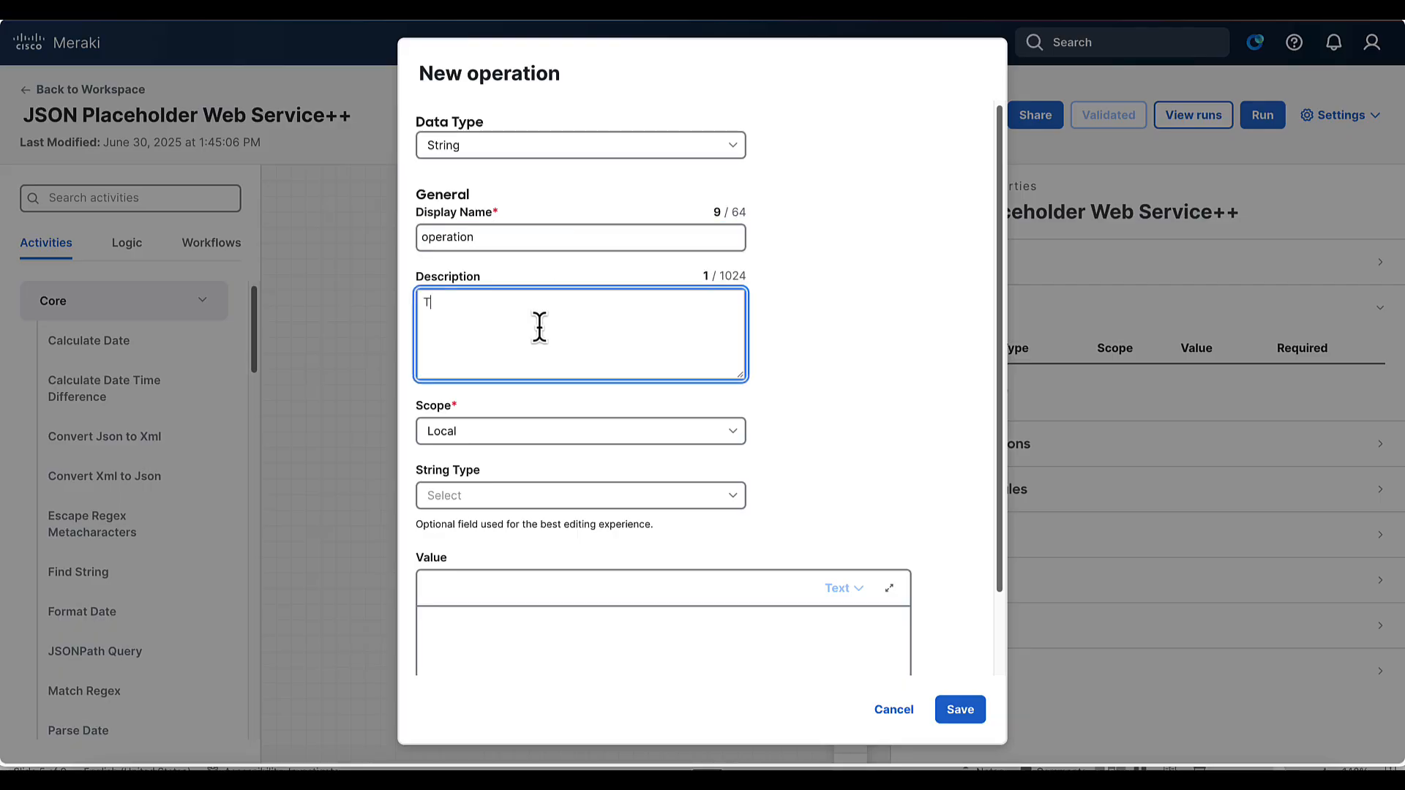
pyautogui.write('hat Operation do you want to ru')
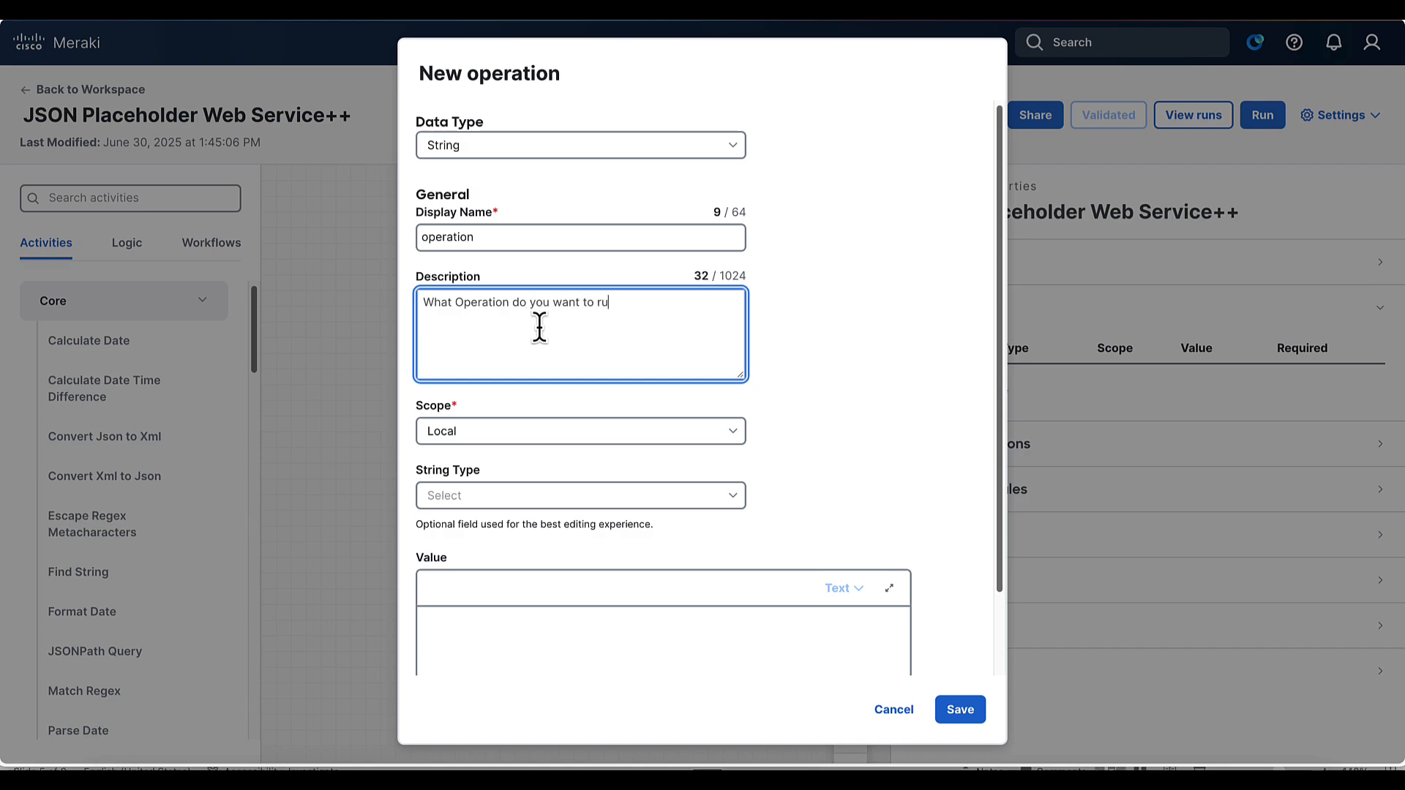
pyautogui.write('n against our JSON Placeh')
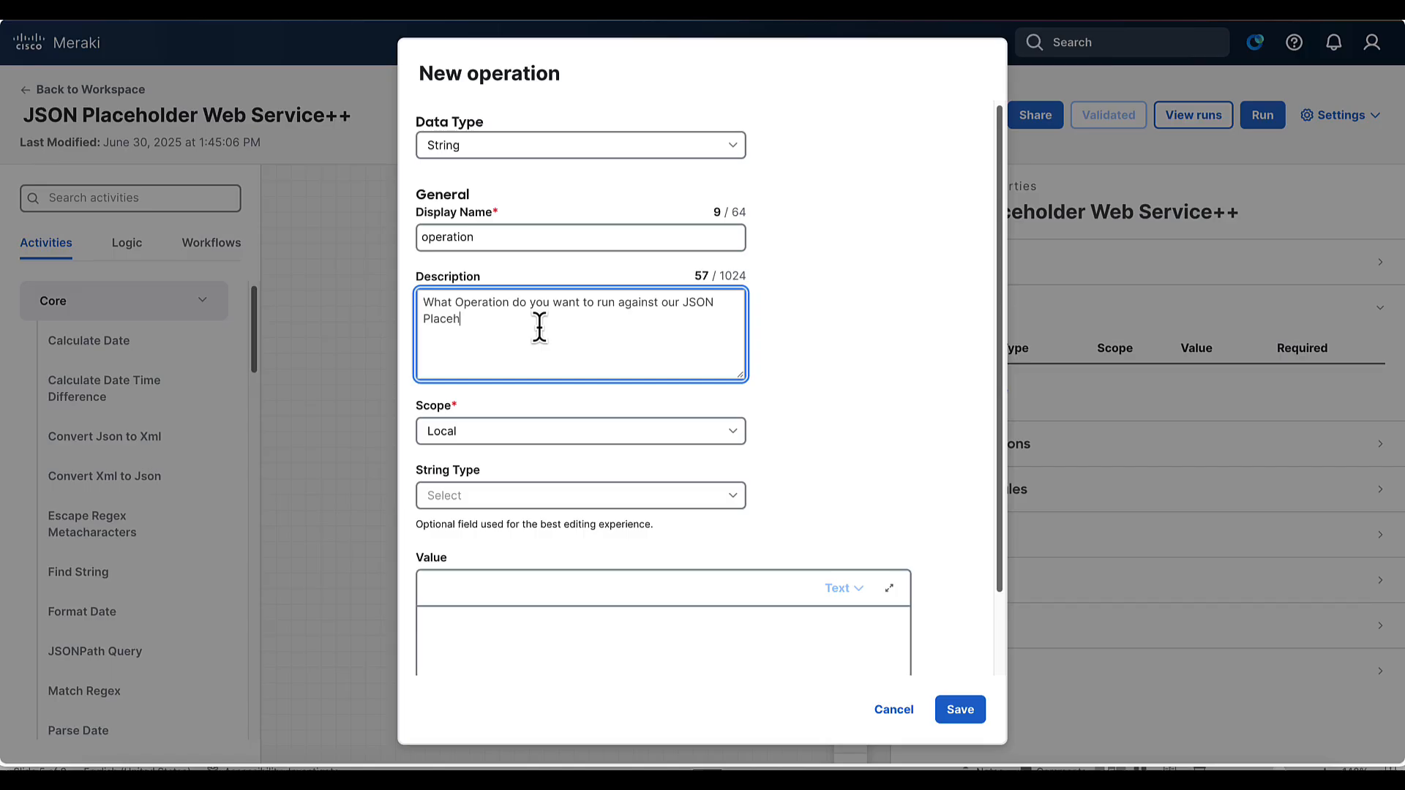
pyautogui.write('older Service')
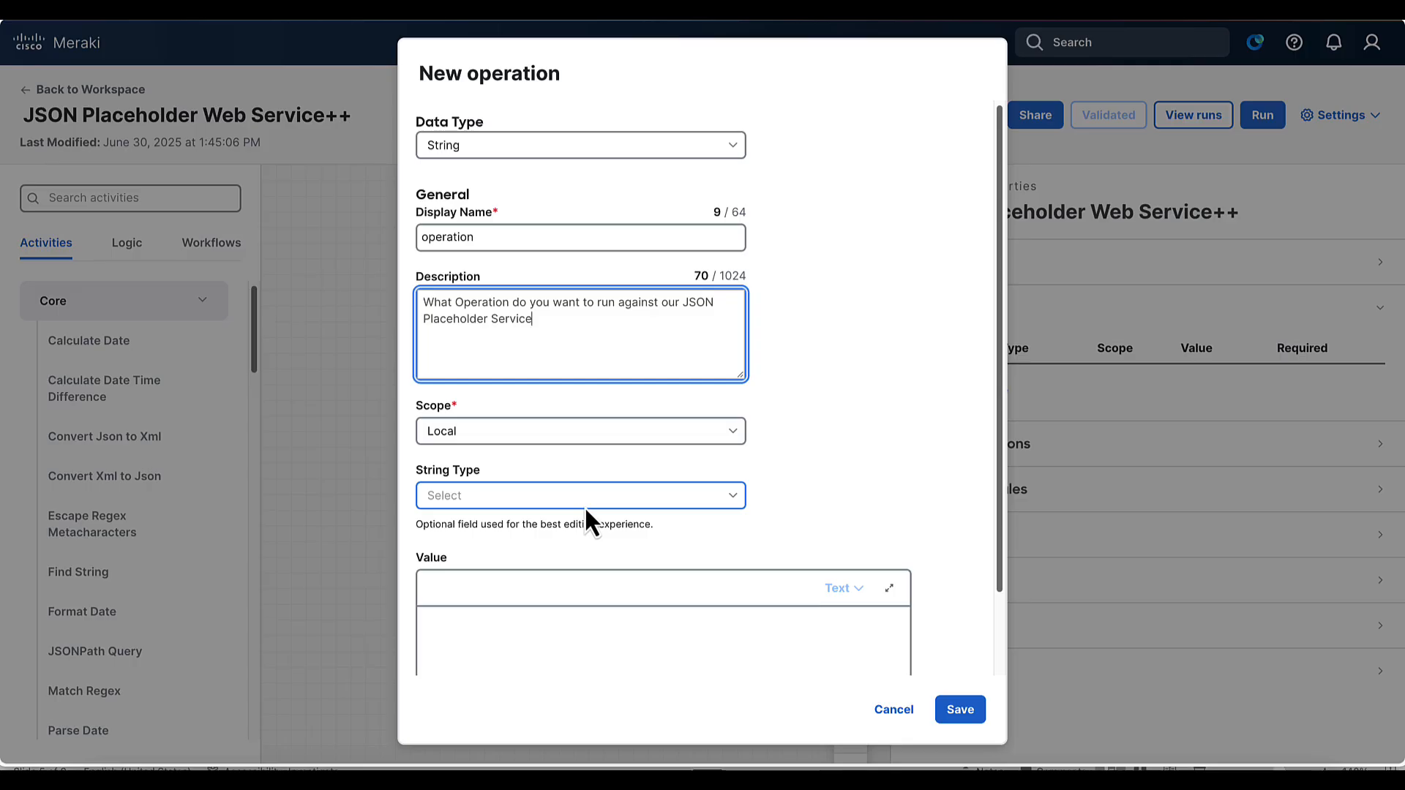
# Set the variable's scope to Input, make it required for the workflow to run, and choose Text as its string type.
pyautogui.click(500, 437)
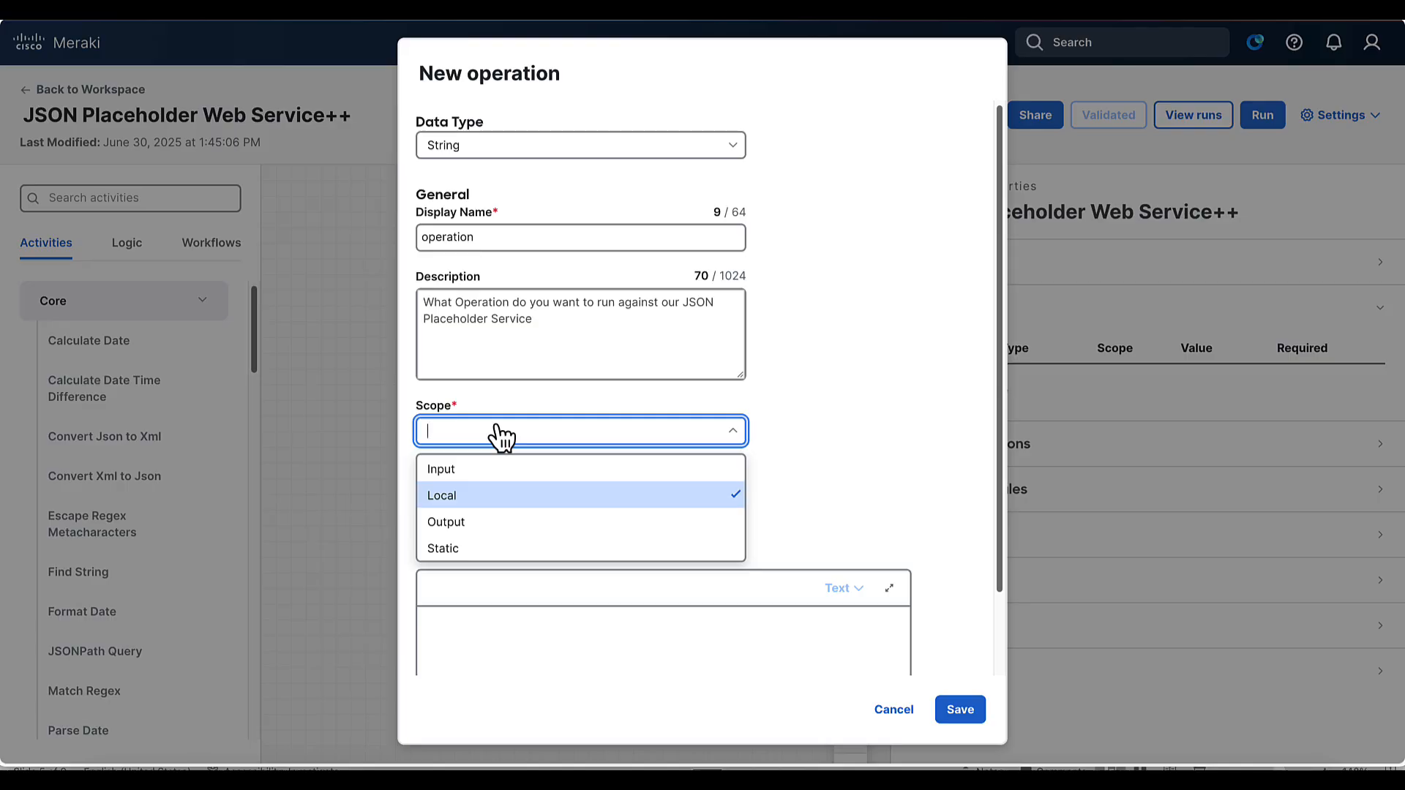
pyautogui.click(497, 469)
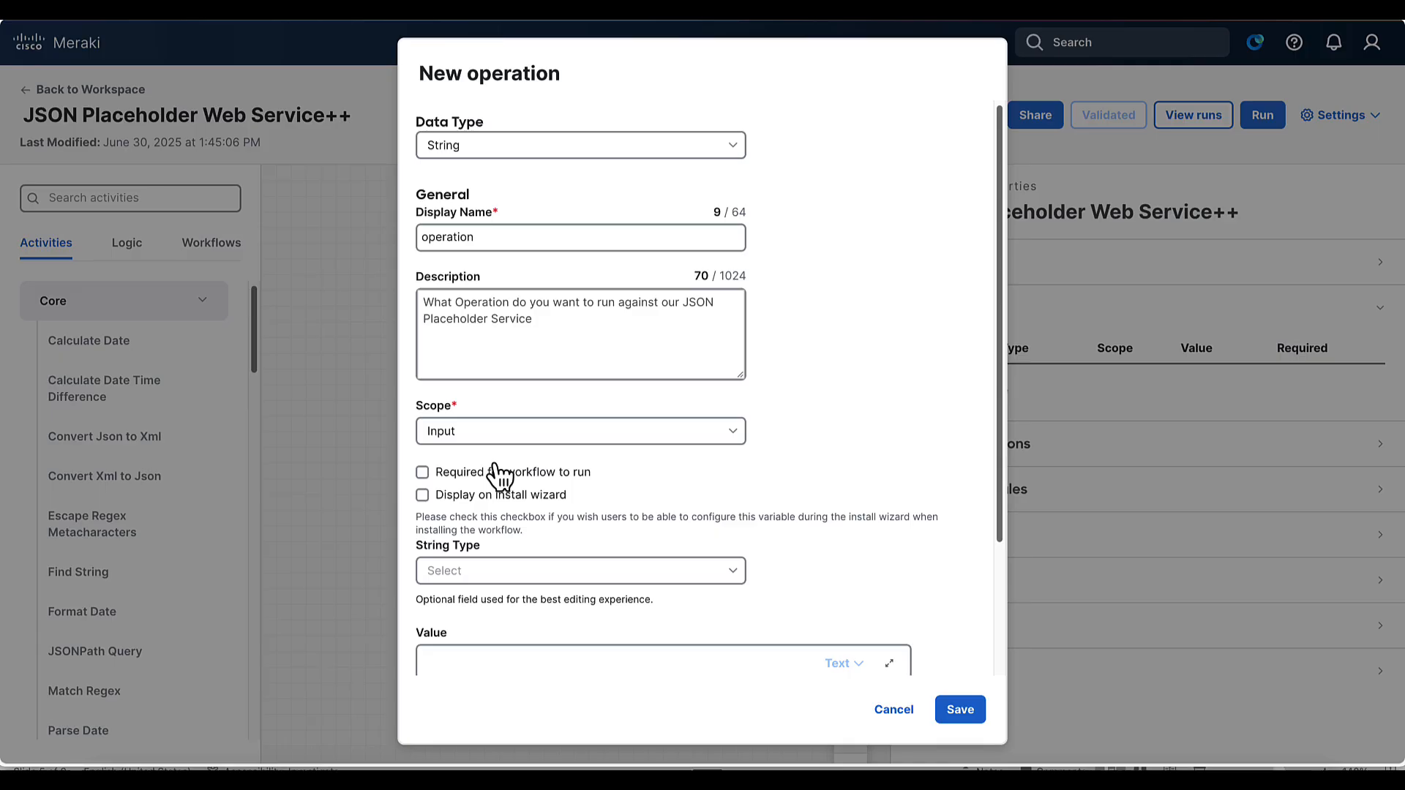
pyautogui.click(423, 473)
pyautogui.click(590, 572)
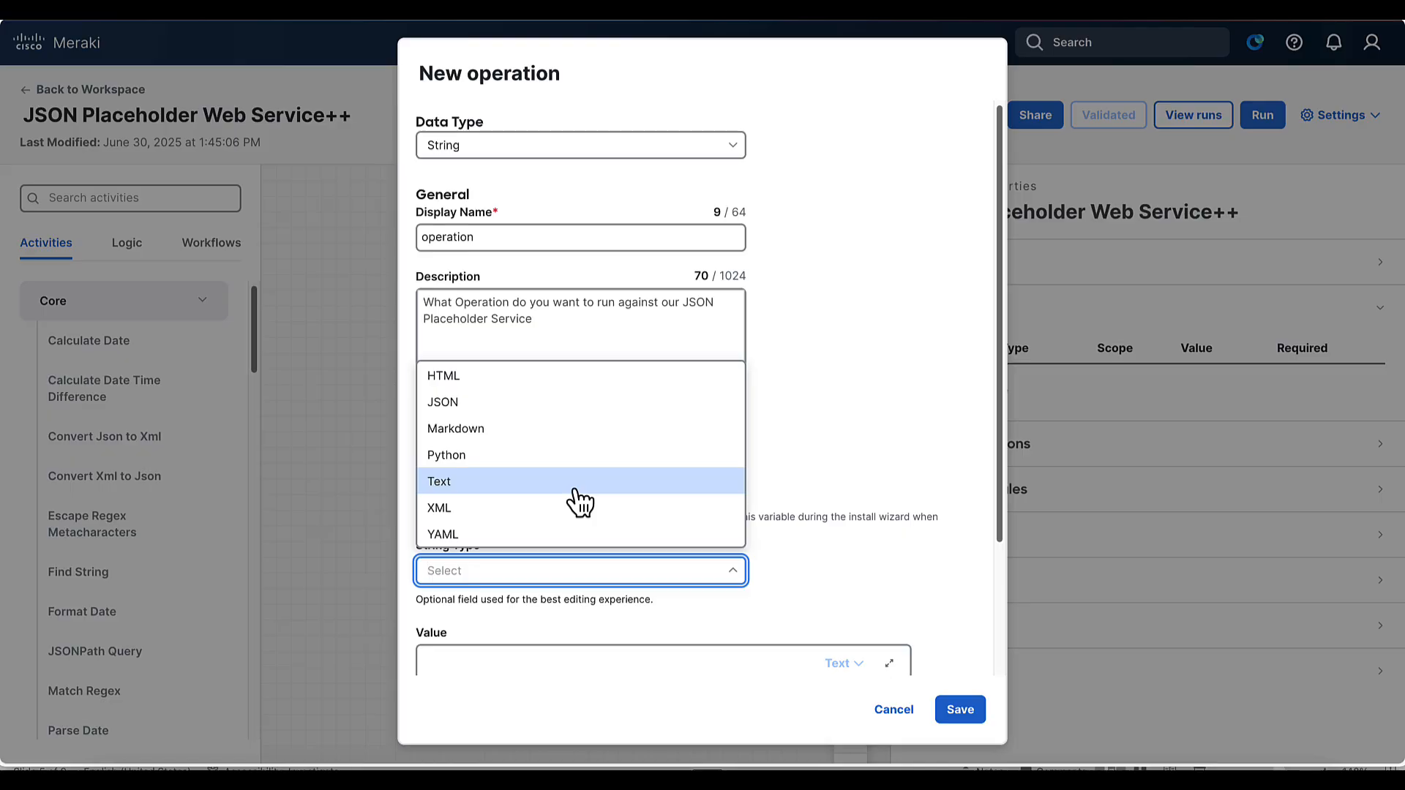
pyautogui.click(573, 487)
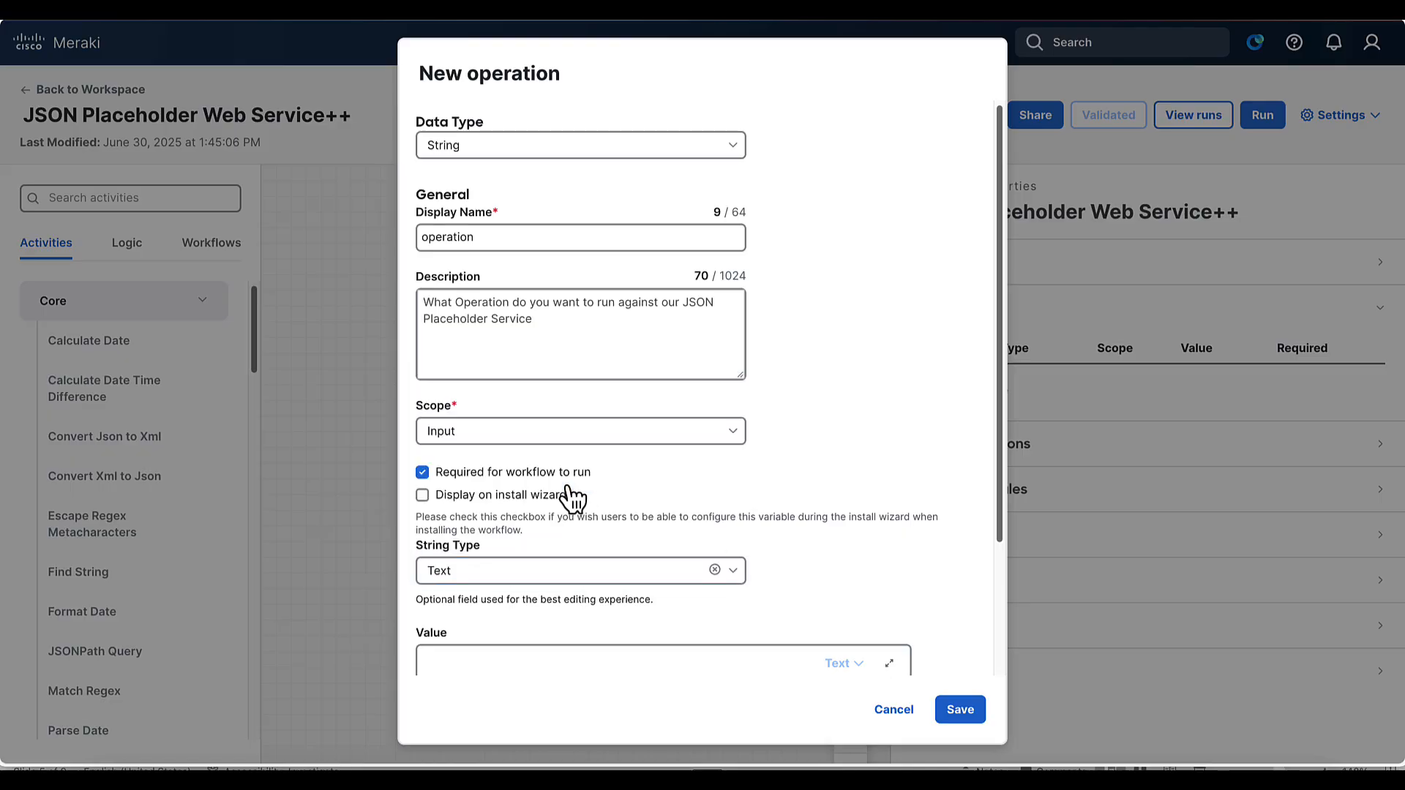
# Give the operation variable the value "users" and save it.
pyautogui.scroll(-3, 571, 497)
pyautogui.click(496, 524)
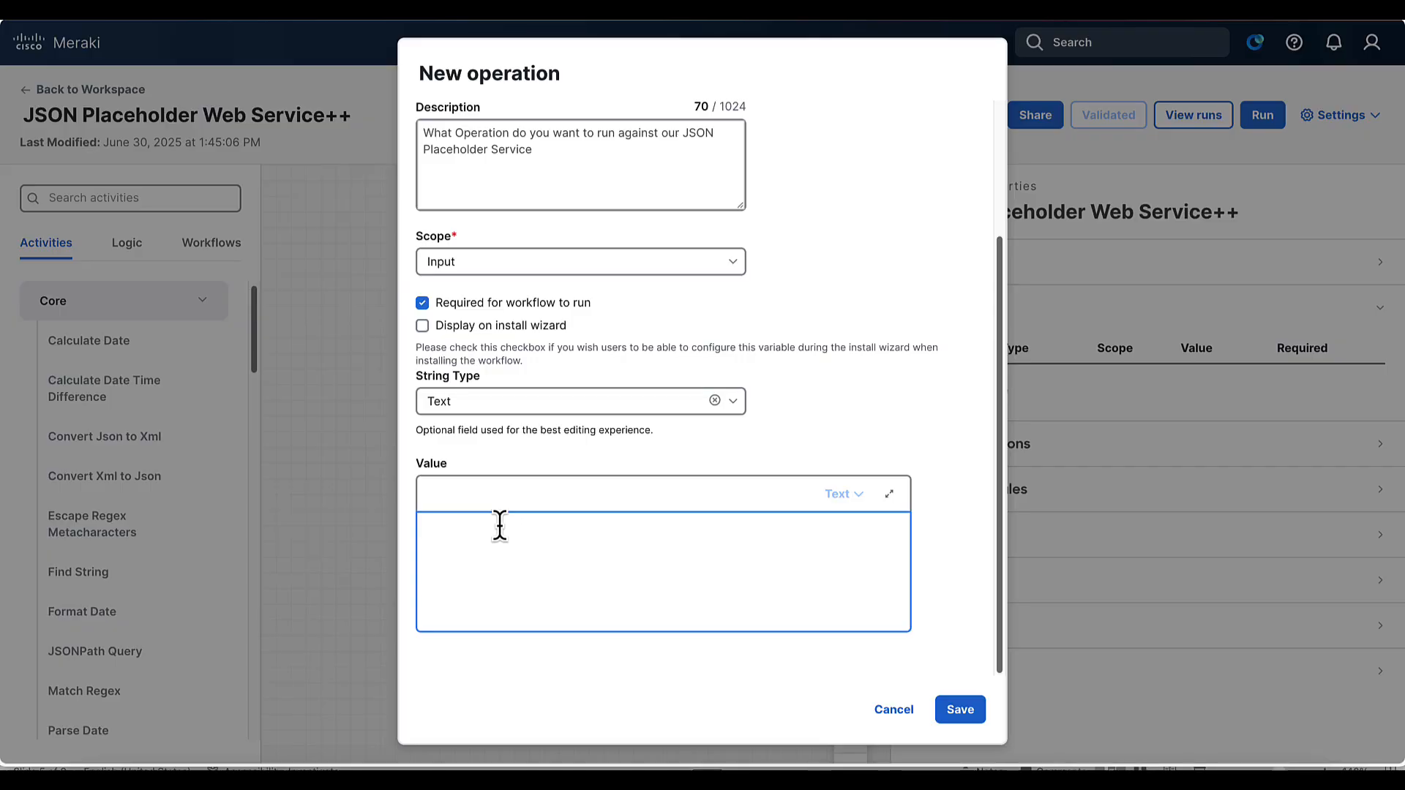
pyautogui.write('users')
pyautogui.doubleClick(435, 531)
pyautogui.click(978, 714)
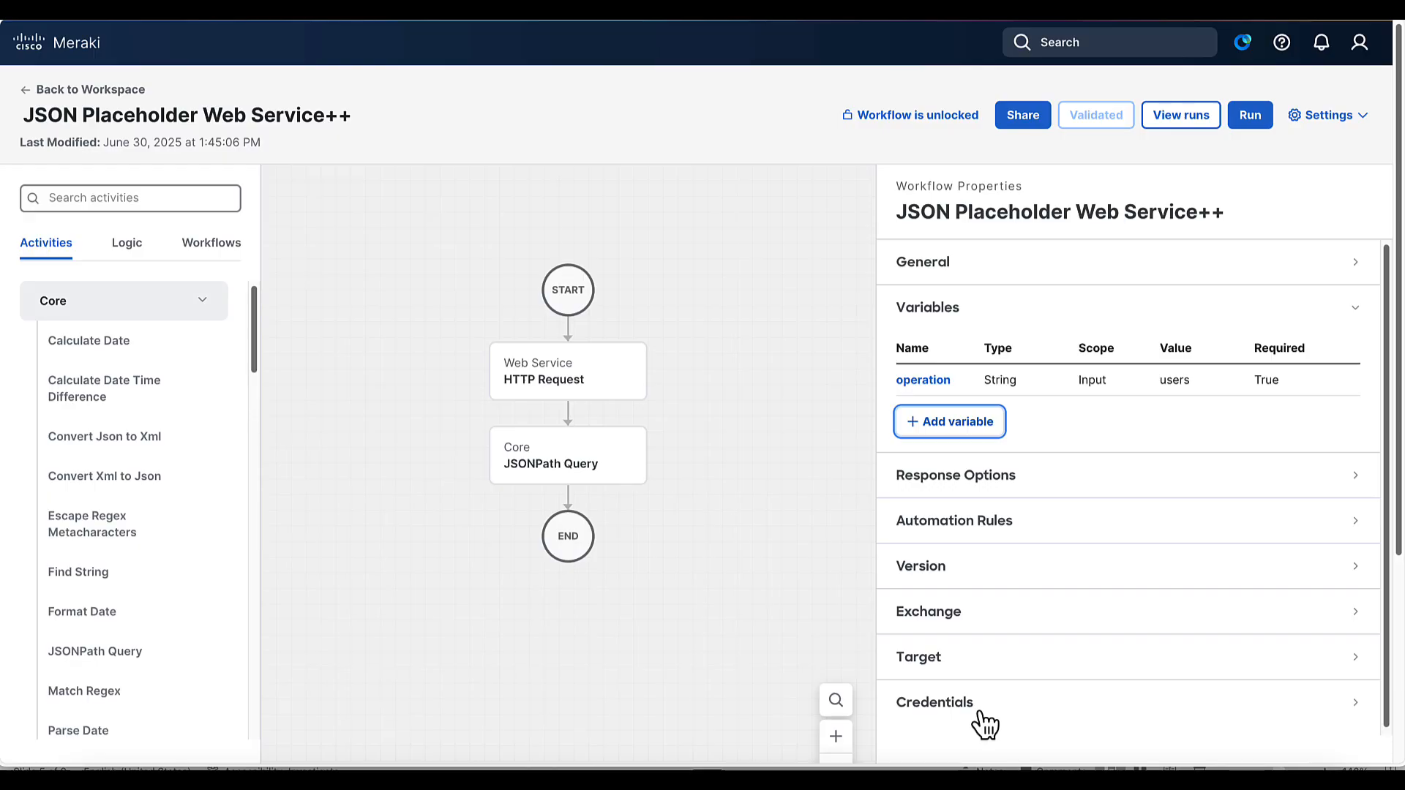
# In the HTTP Request activity's relative URL, replace "users" after the slash with the workflow input variable operation.
pyautogui.click(604, 394)
pyautogui.scroll(-9, 1036, 574)
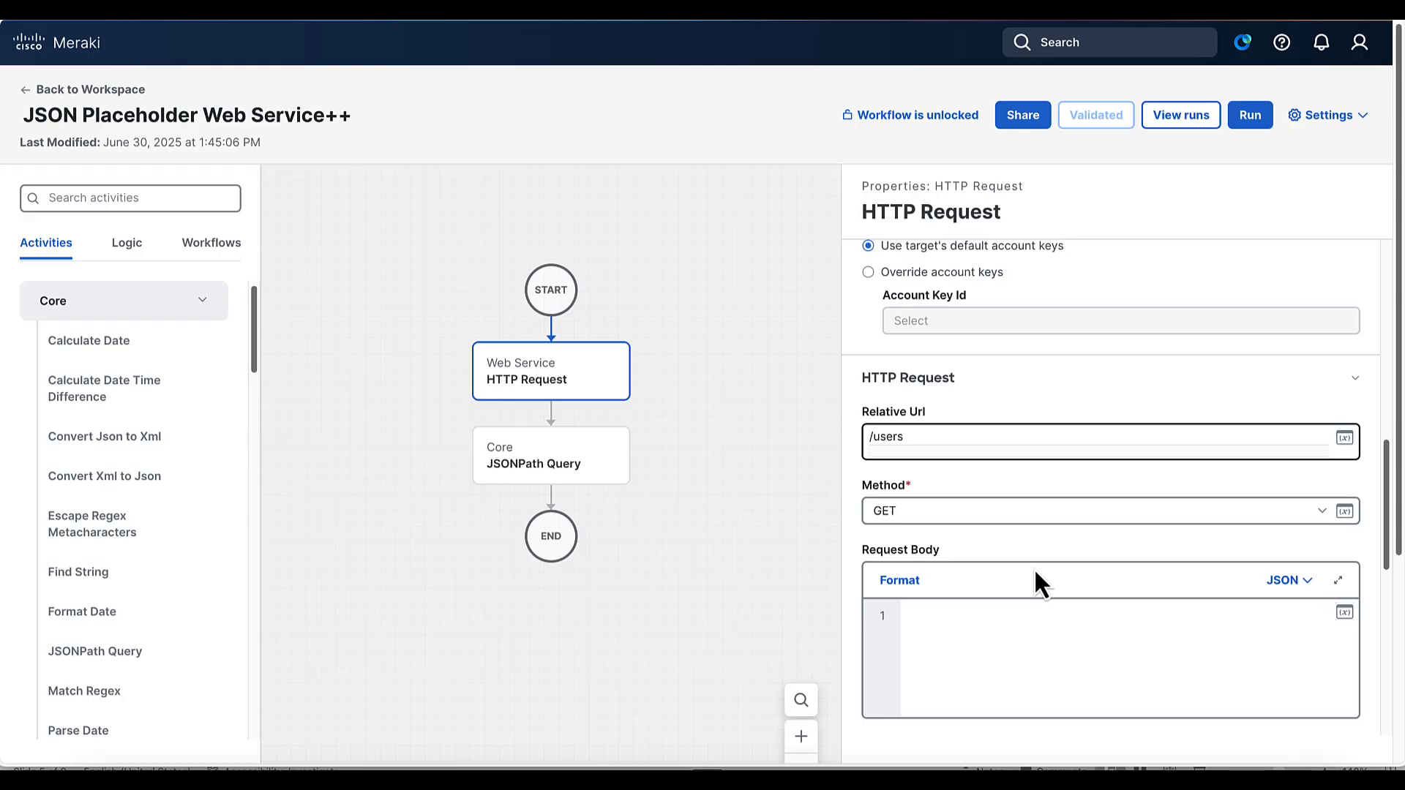
pyautogui.doubleClick(894, 437)
pyautogui.press('BackSpace')
pyautogui.click(1345, 439)
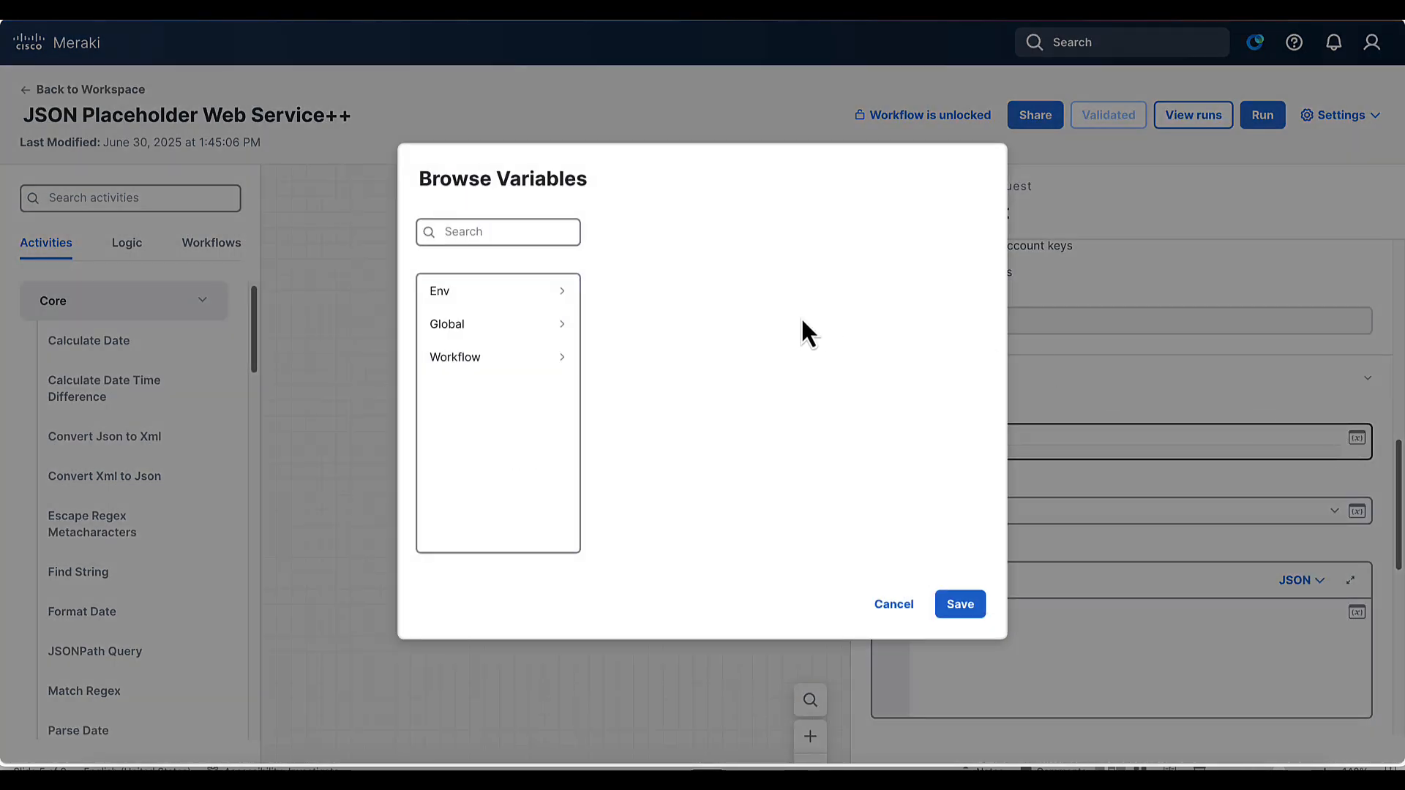
pyautogui.click(515, 371)
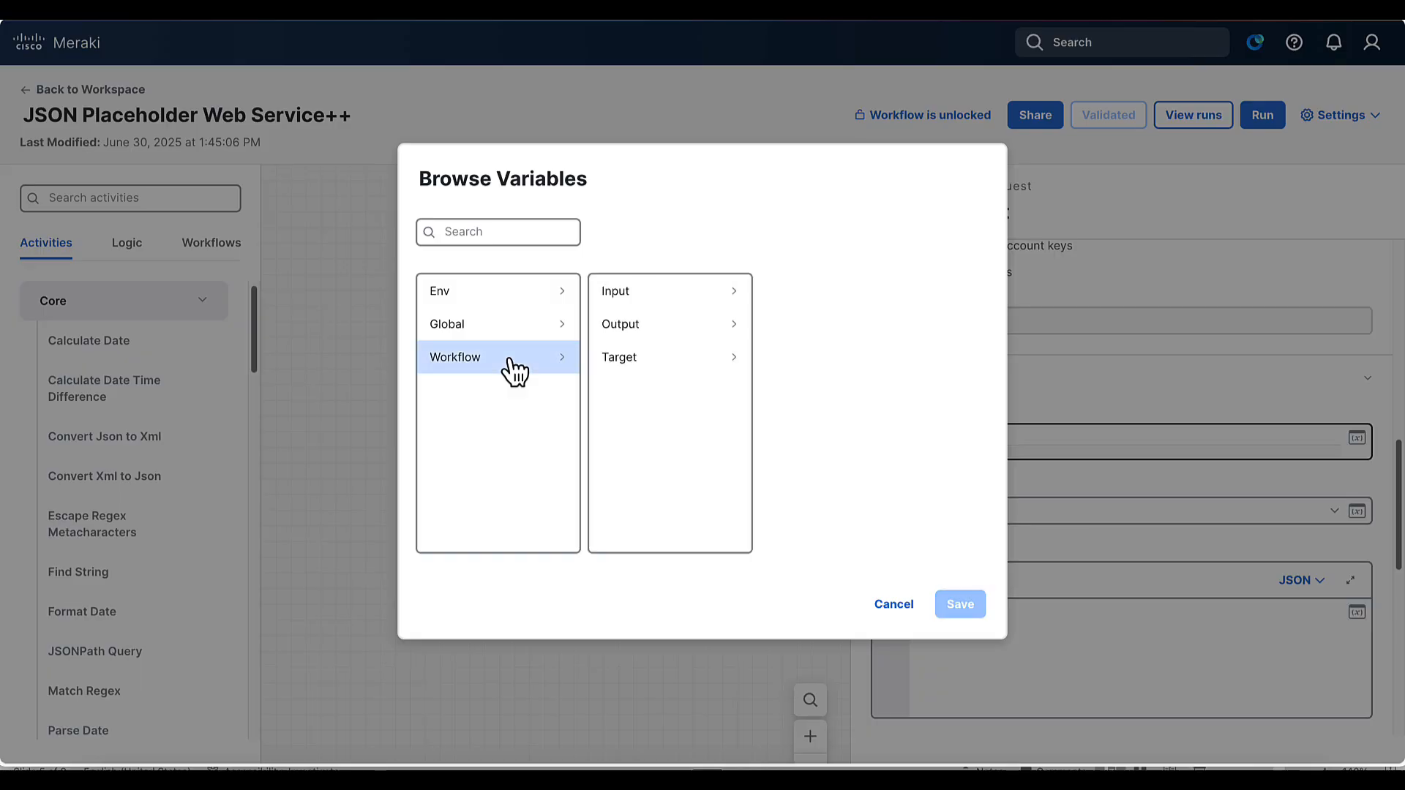
pyautogui.click(655, 305)
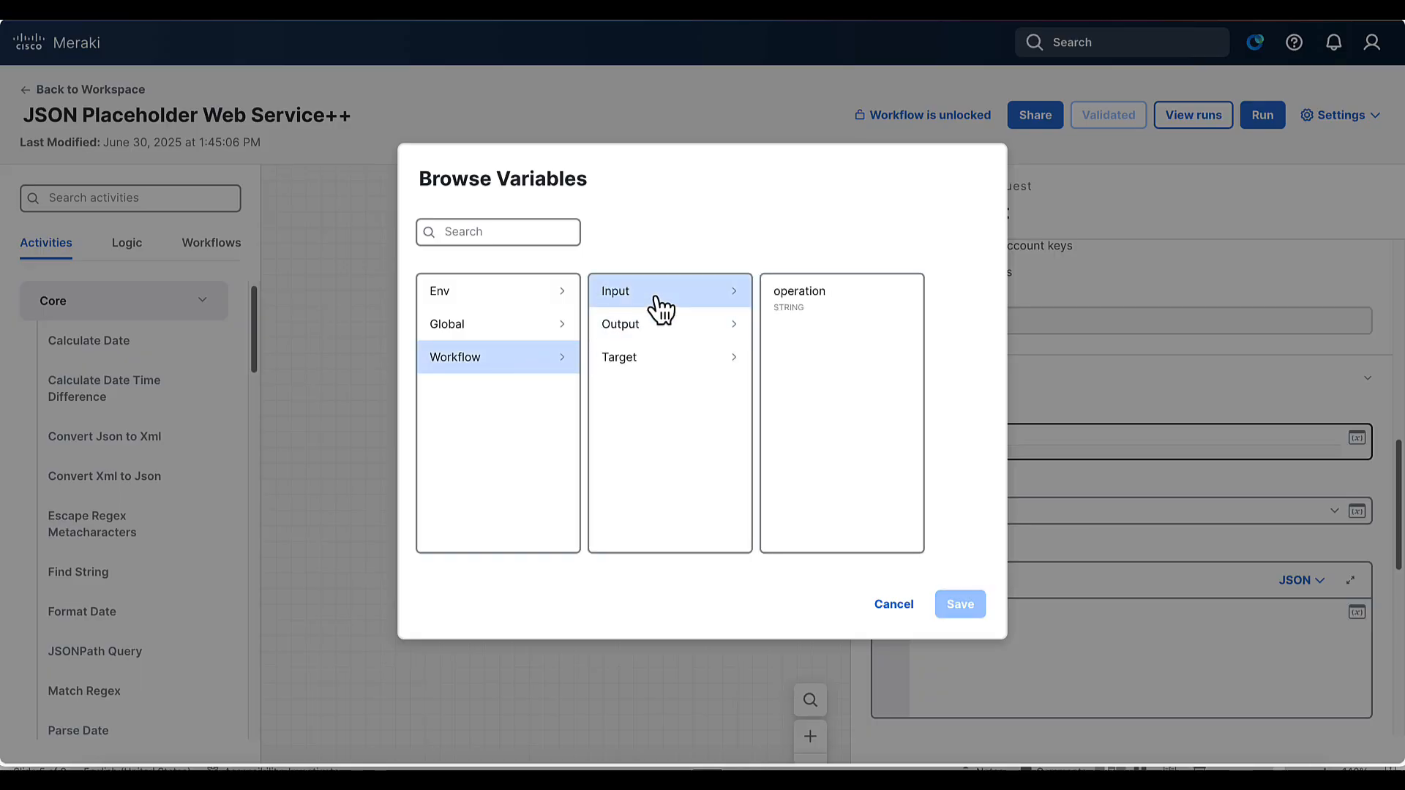
pyautogui.click(816, 304)
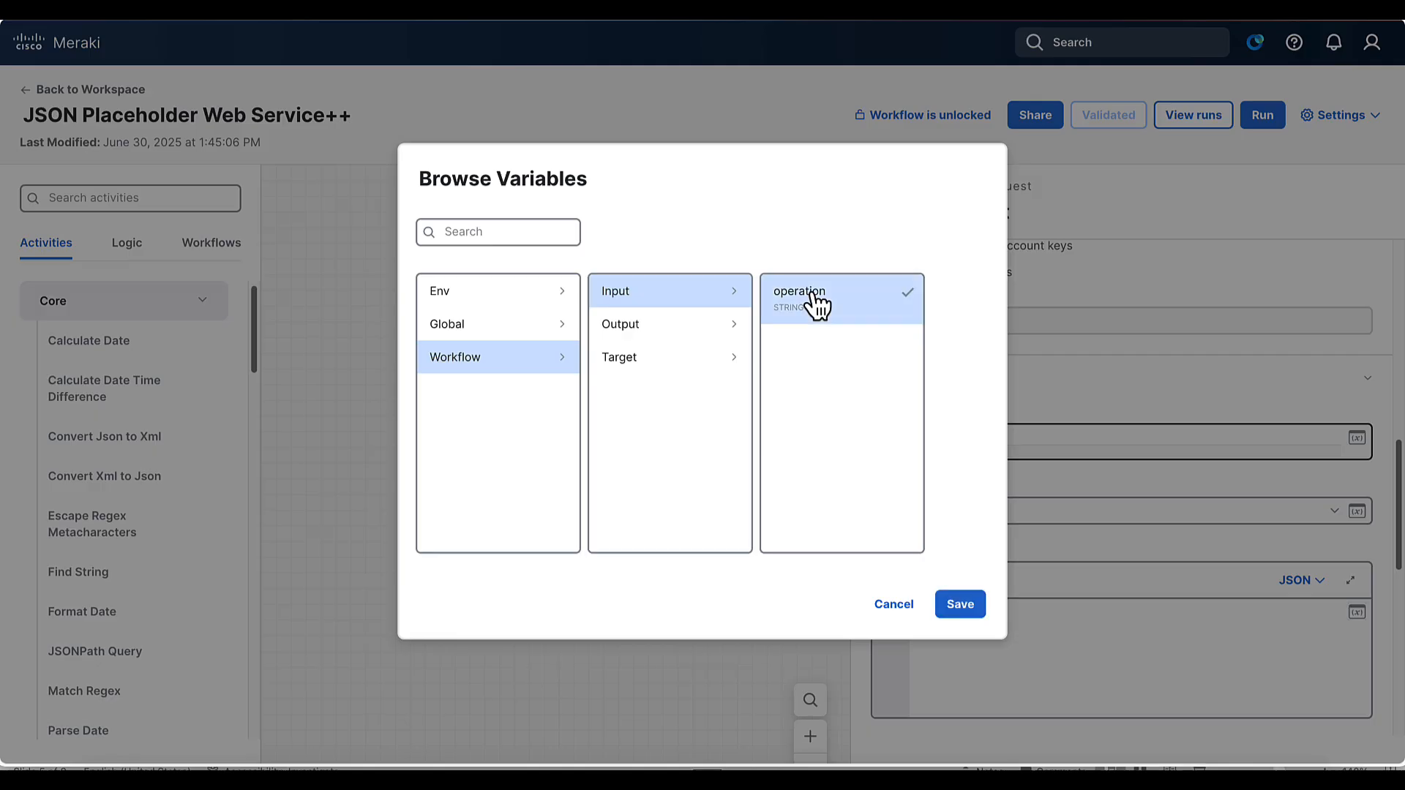
pyautogui.click(960, 605)
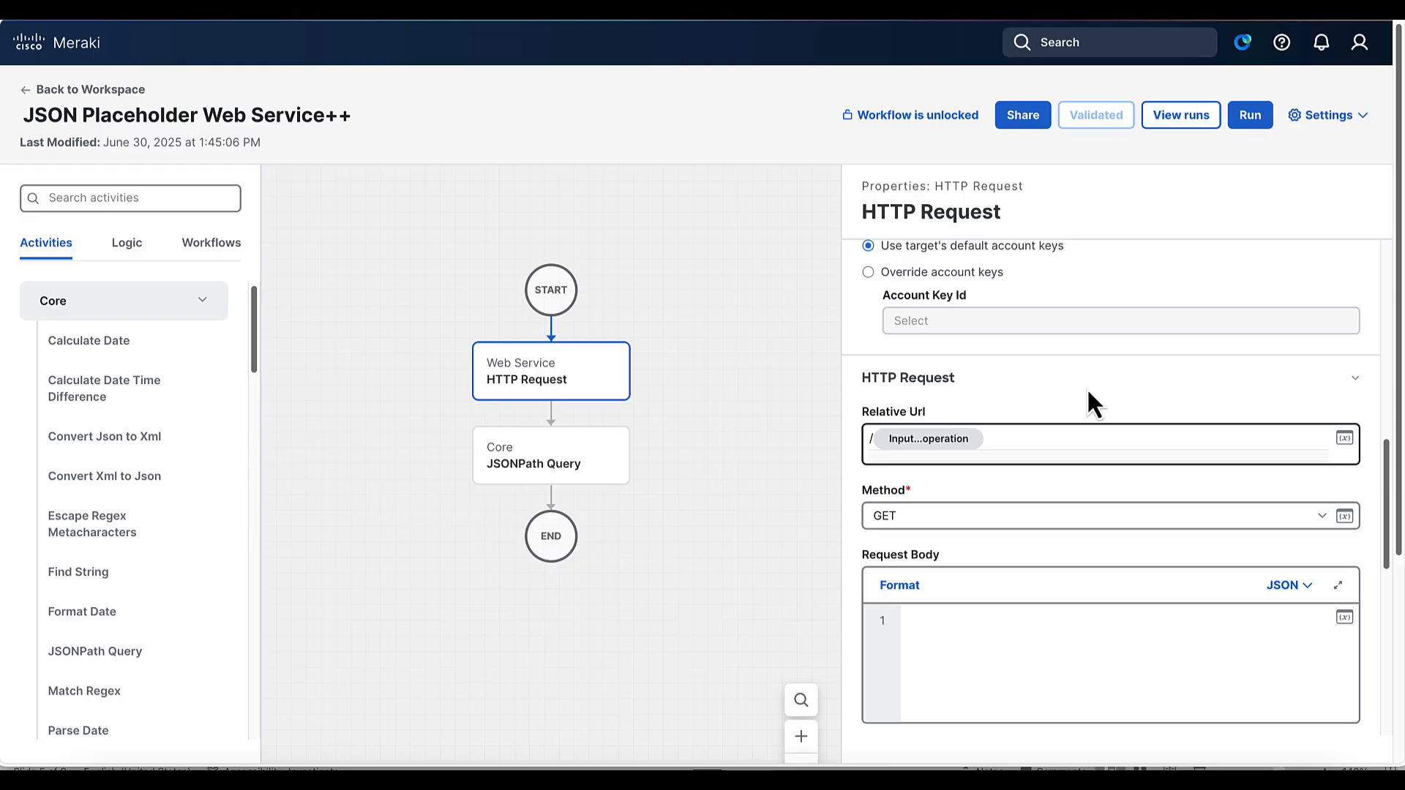
# Run the workflow with operation kept as "users" and check the names extracted by the JSONPath Query.
pyautogui.click(1260, 119)
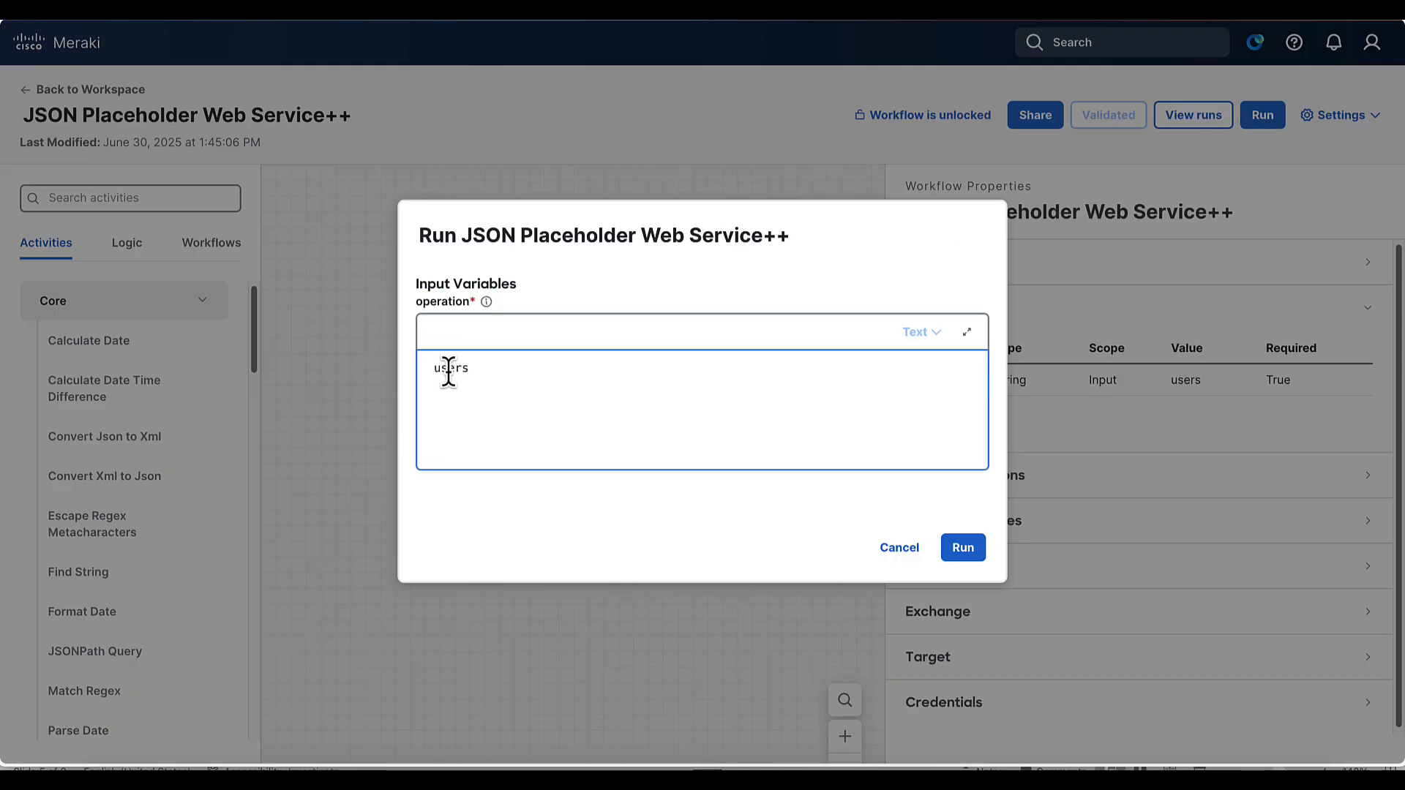
pyautogui.click(963, 552)
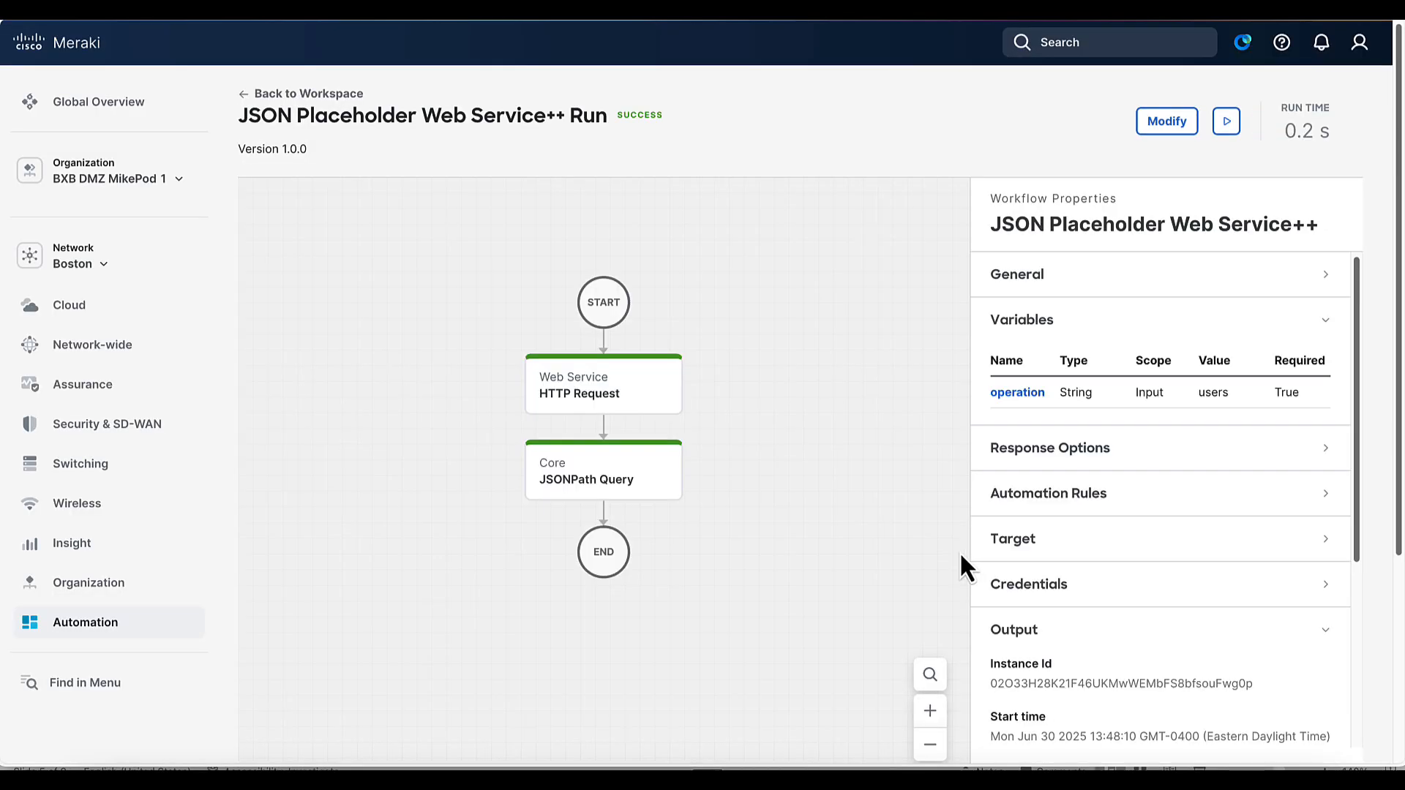
pyautogui.click(626, 465)
pyautogui.scroll(-20, 982, 646)
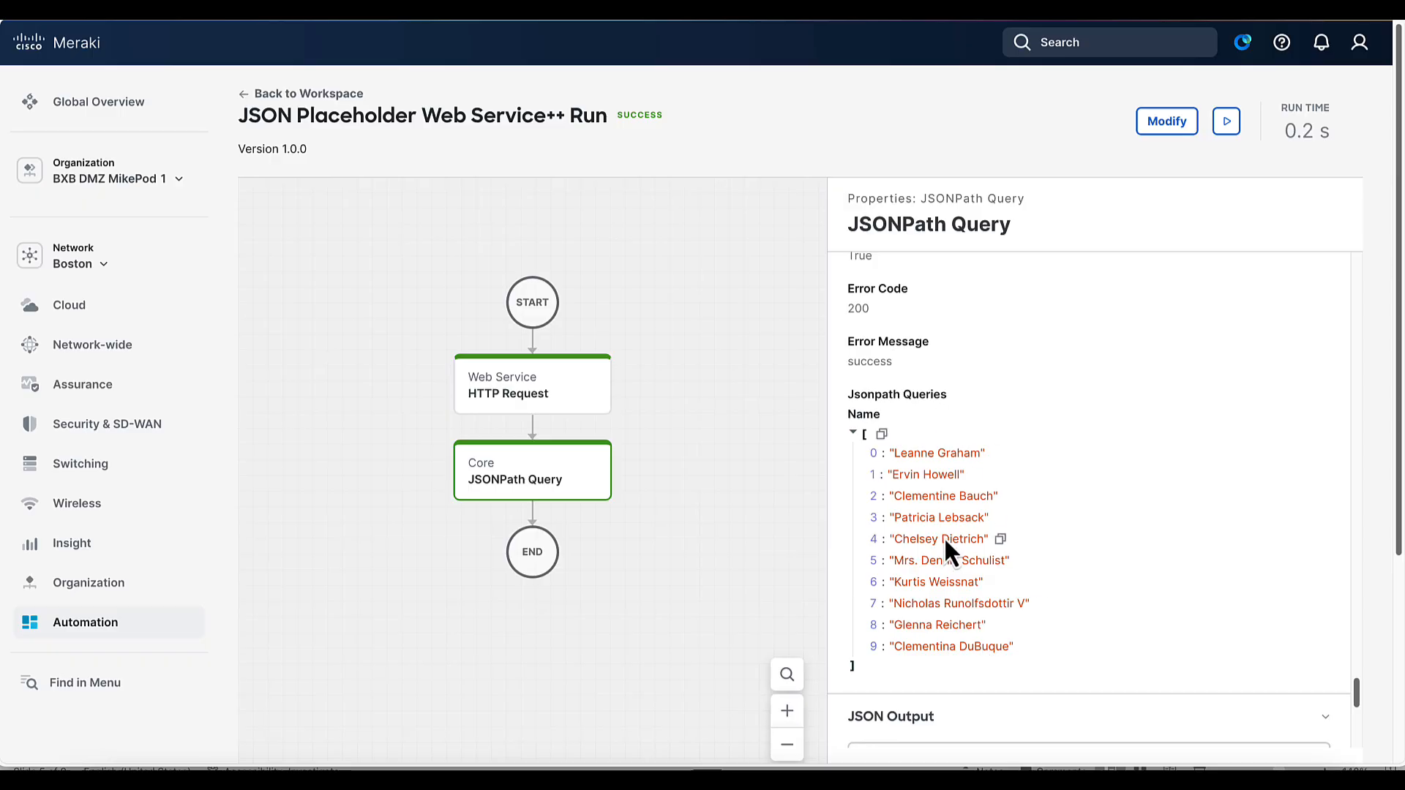
# Return to editing the workflow and run it again with operation set to "posts".
pyautogui.click(1165, 128)
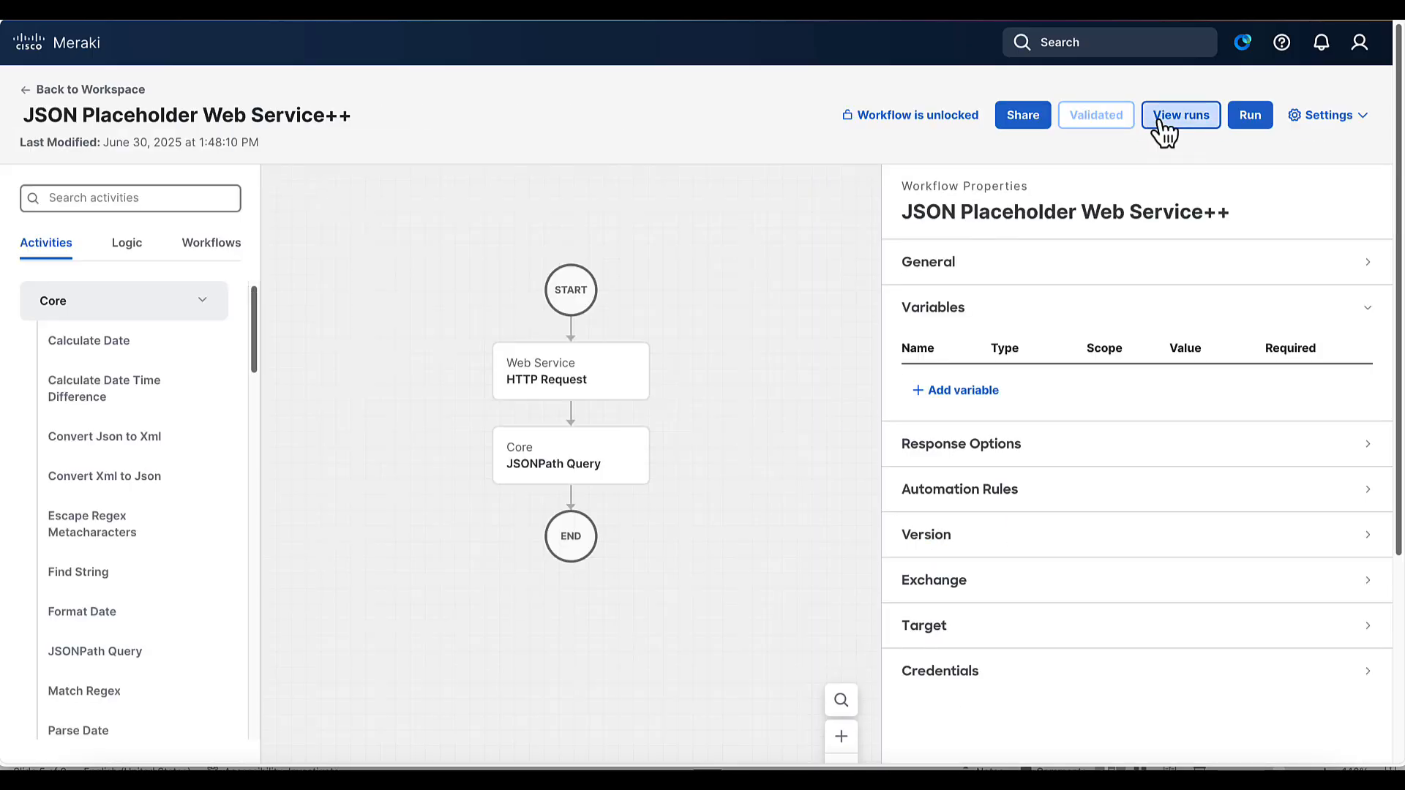
pyautogui.click(1253, 121)
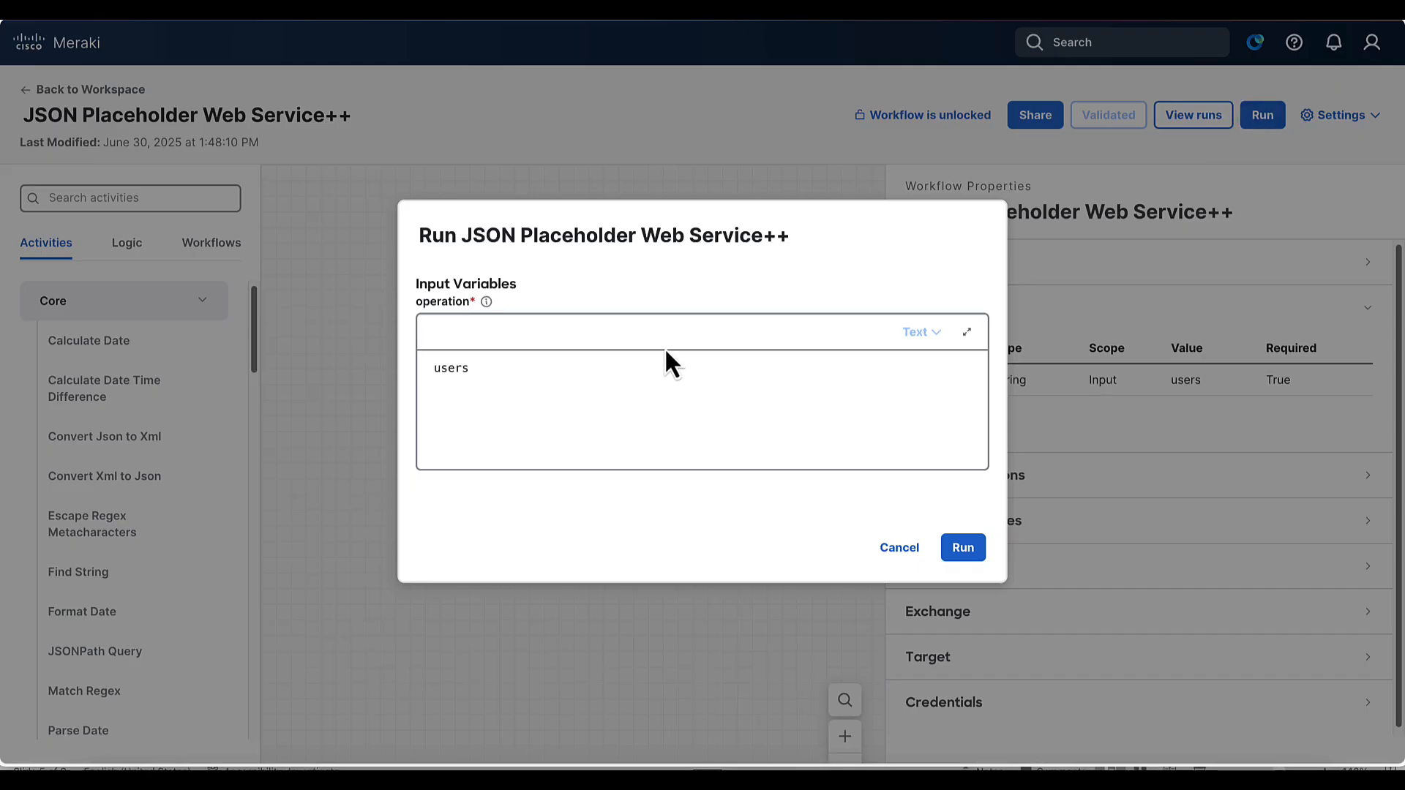
pyautogui.doubleClick(451, 369)
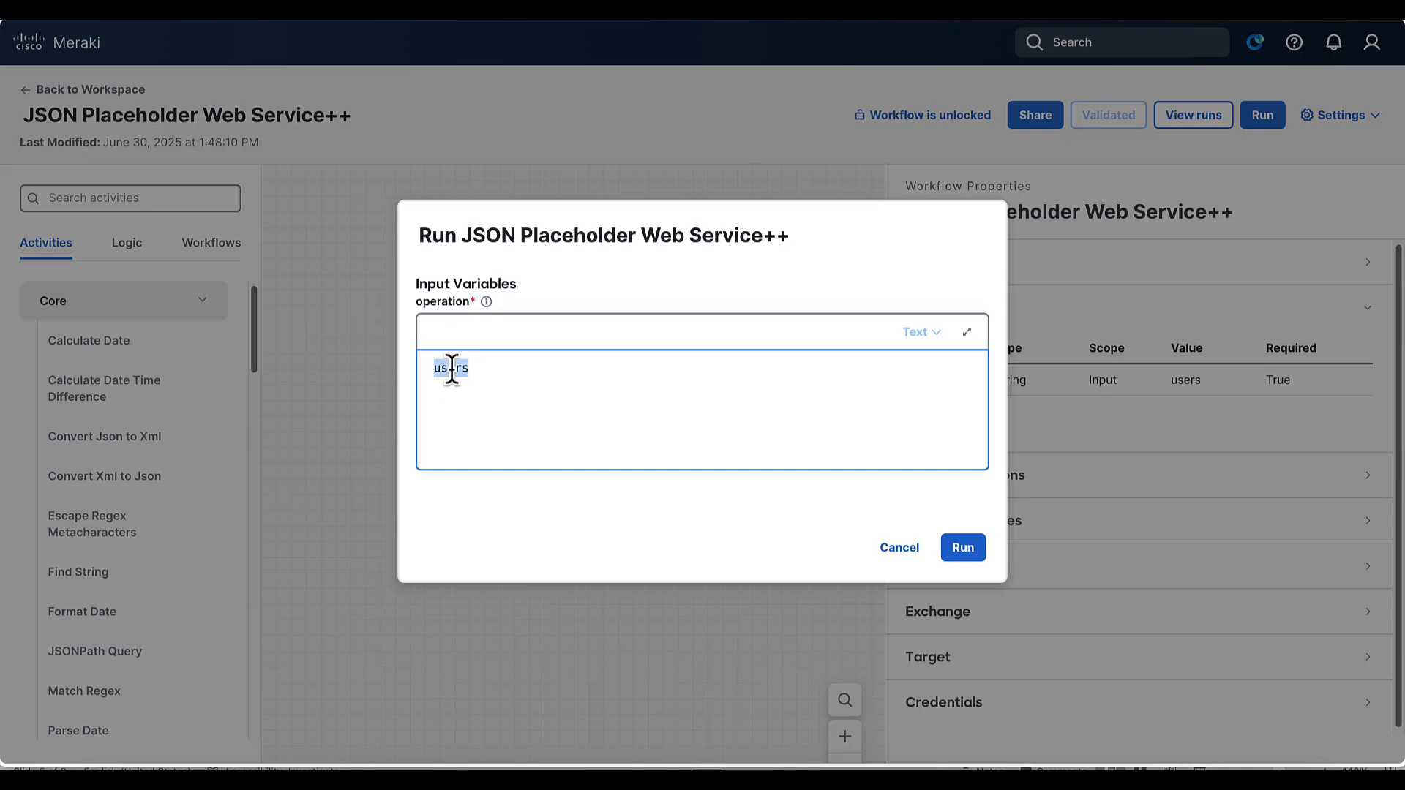
pyautogui.write('posts')
pyautogui.click(963, 550)
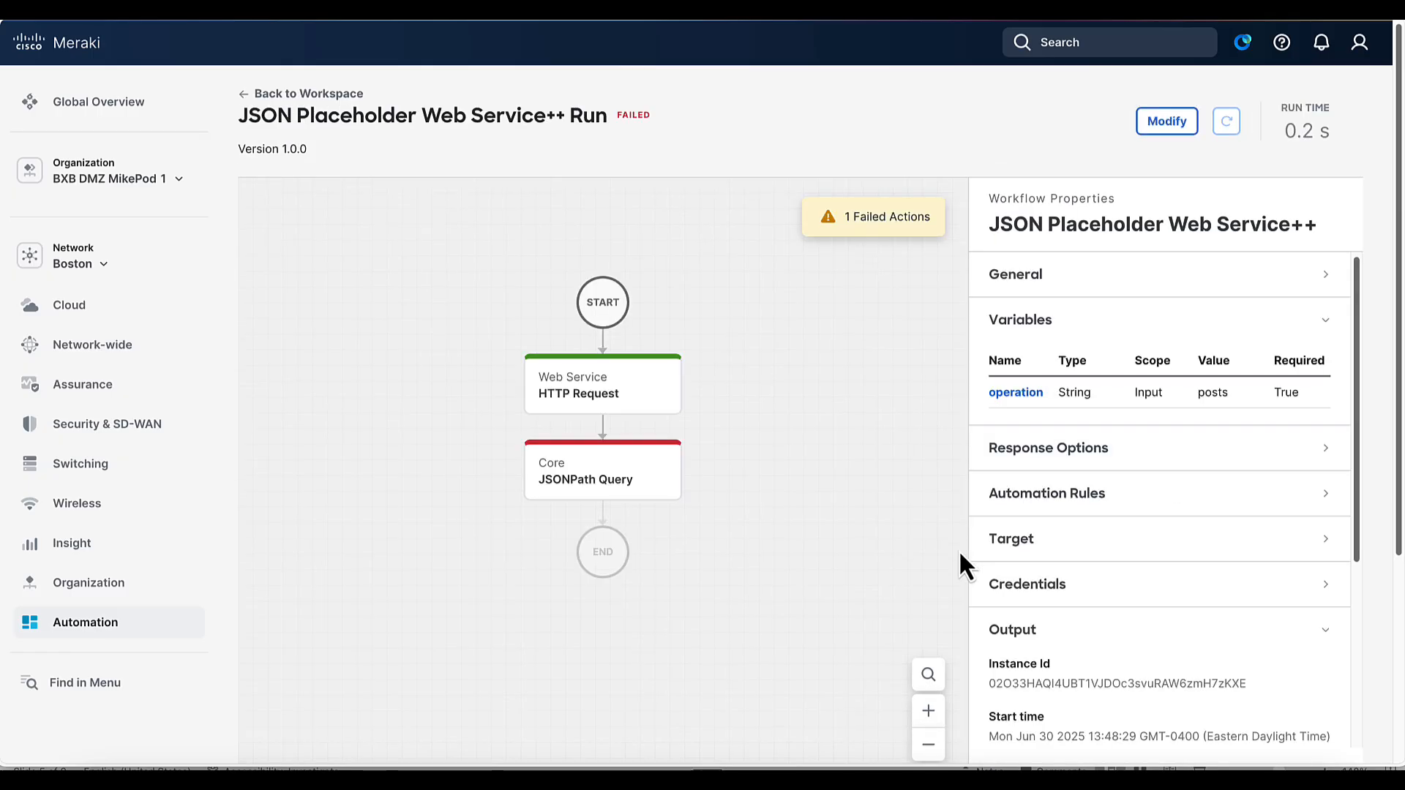
# Examine the response body returned by the HTTP Request activity in the "posts" run.
pyautogui.click(613, 416)
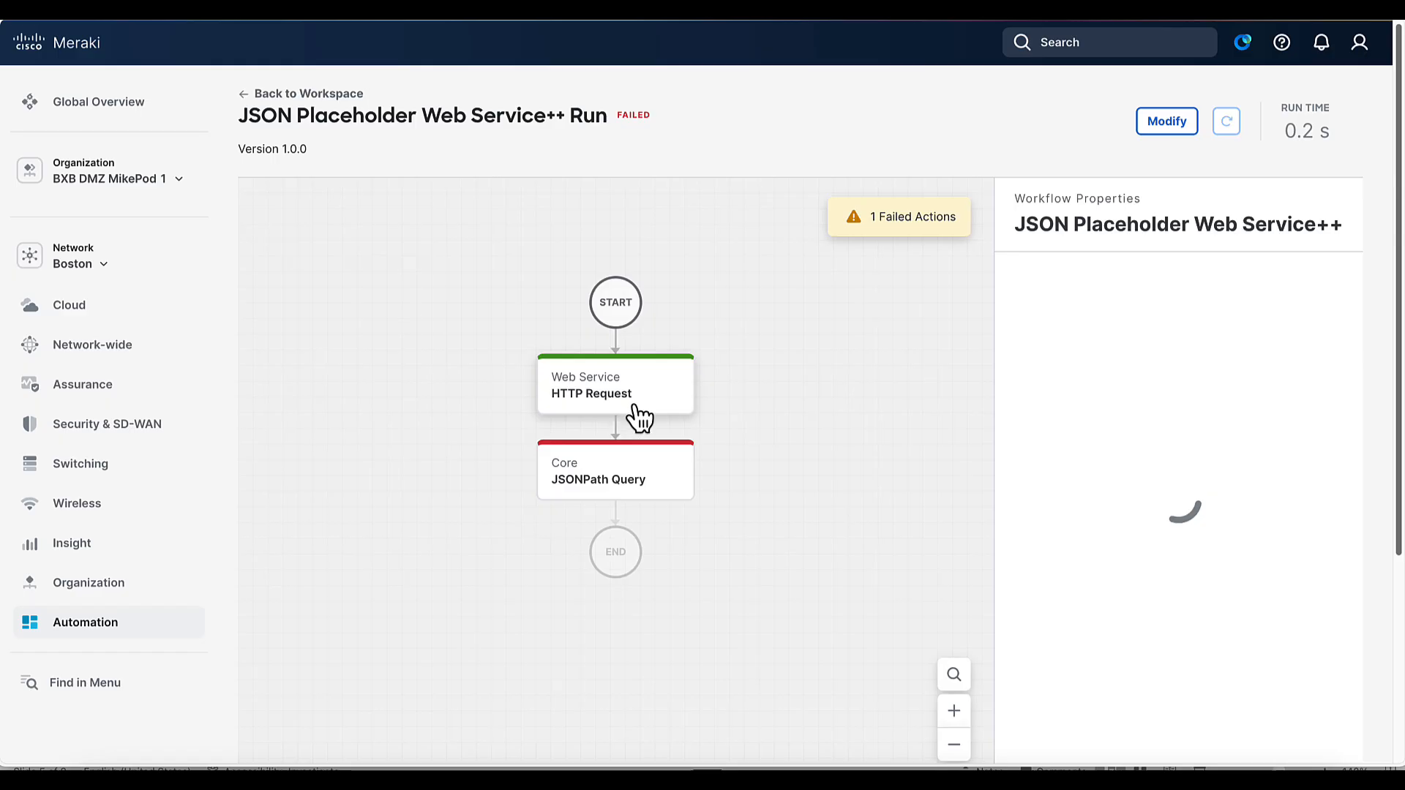
pyautogui.scroll(-5, 981, 644)
pyautogui.scroll(-10, 973, 661)
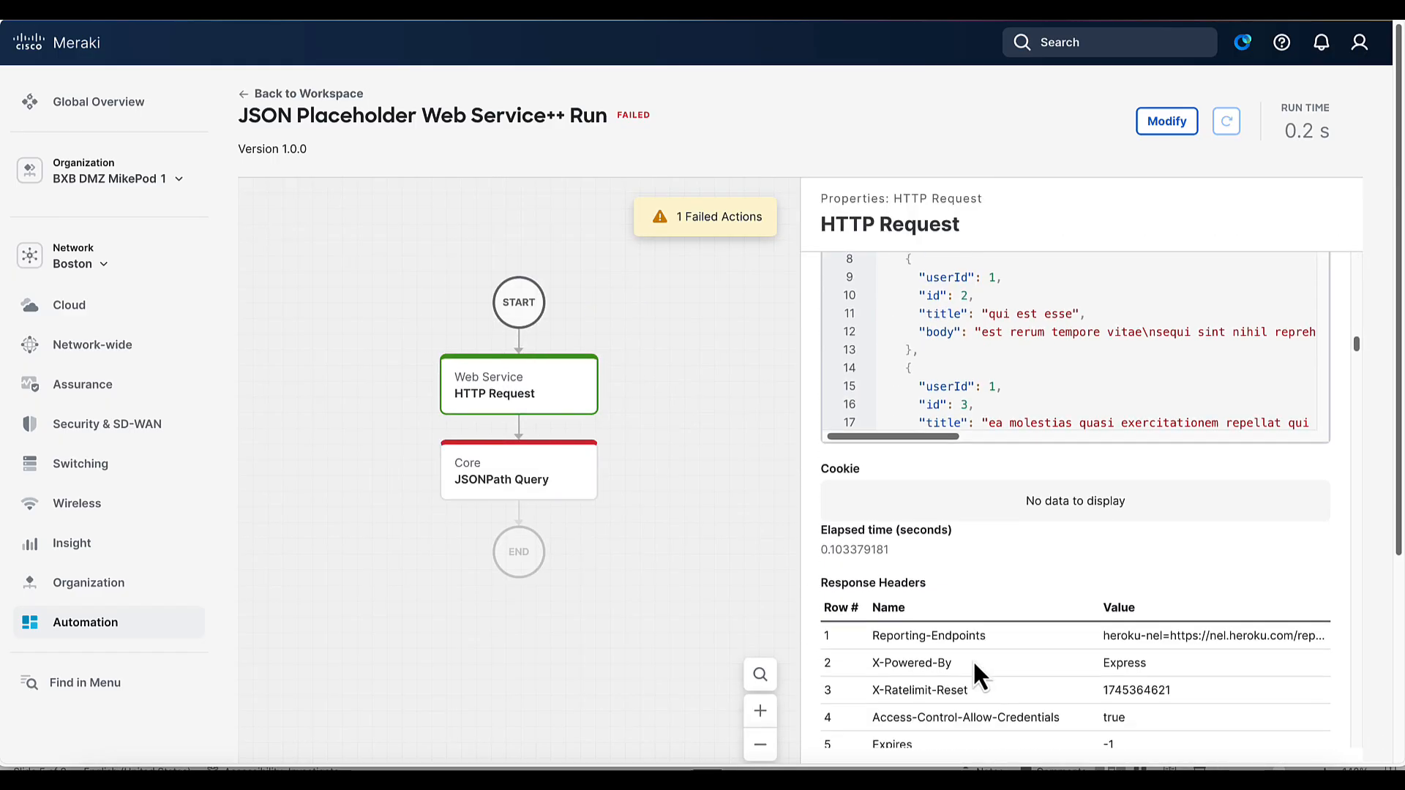
pyautogui.scroll(3, 973, 660)
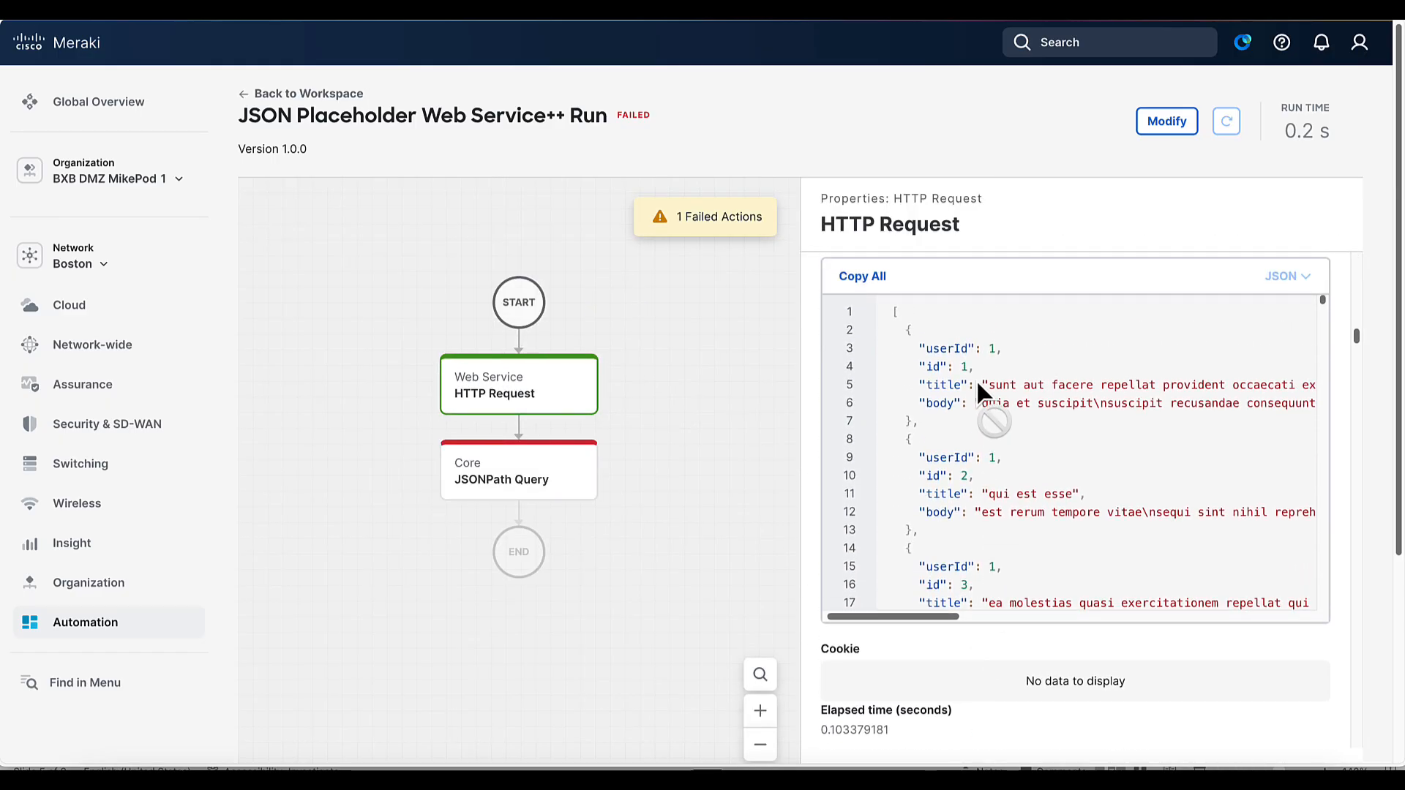
pyautogui.hscroll(2, 997, 441)
pyautogui.scroll(-10, 998, 444)
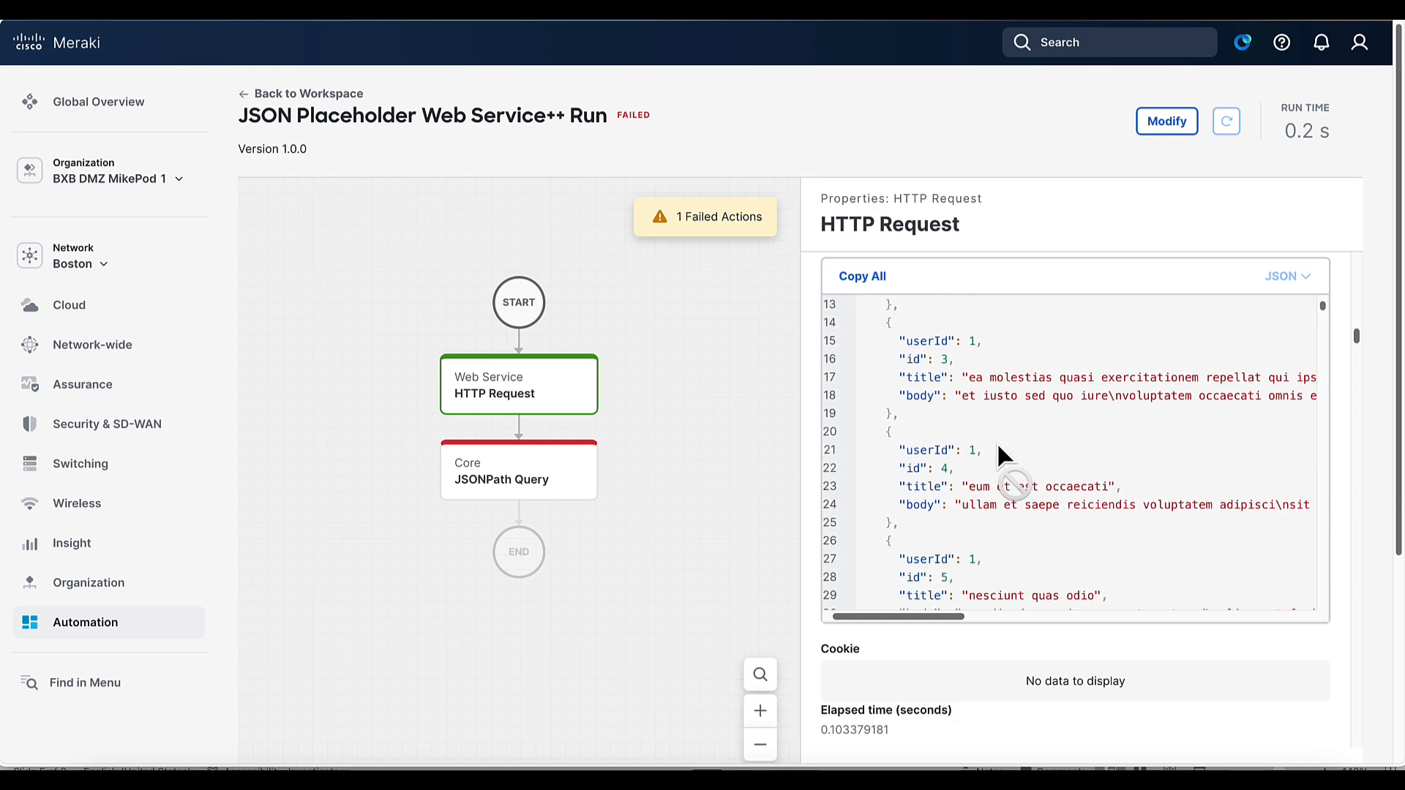
pyautogui.scroll(-8, 997, 442)
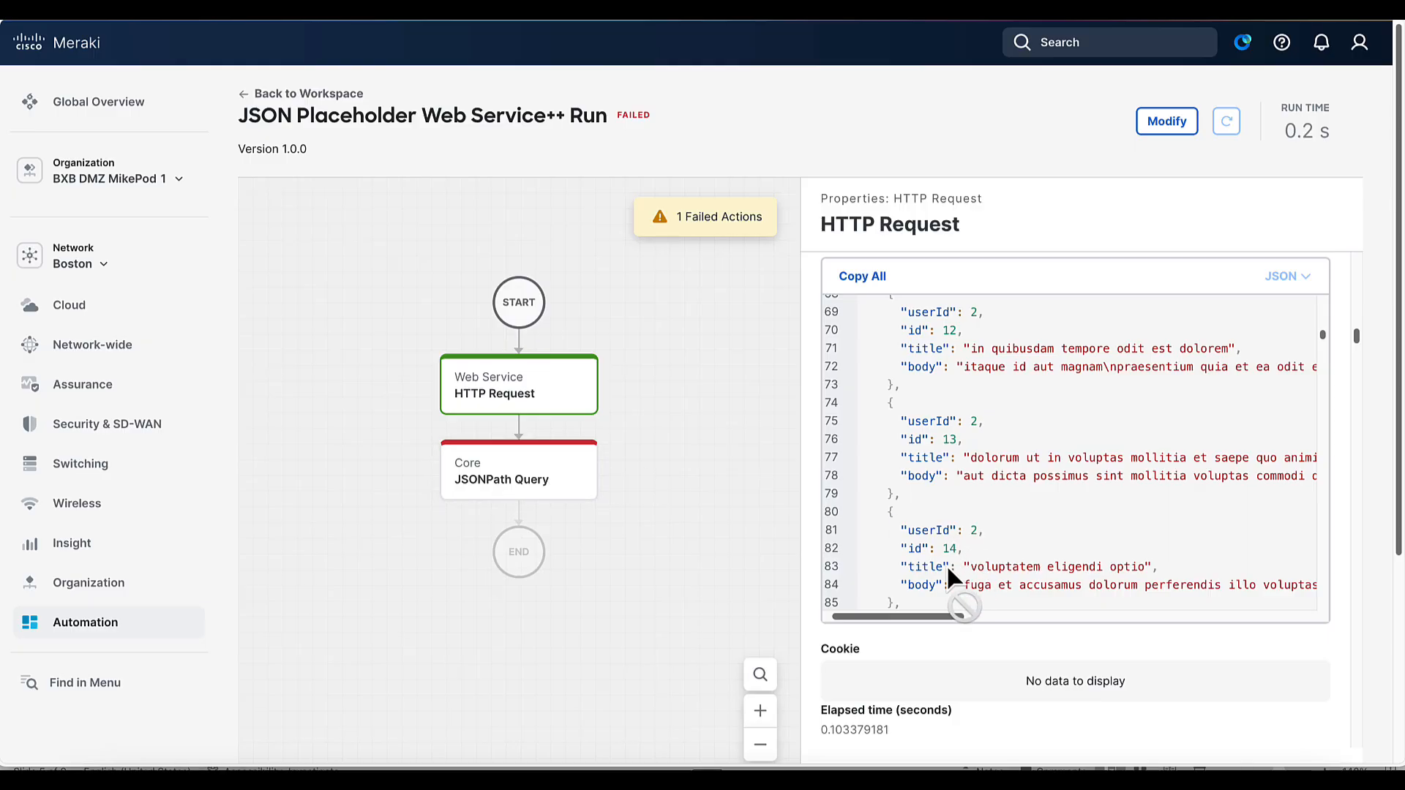
pyautogui.click(677, 502)
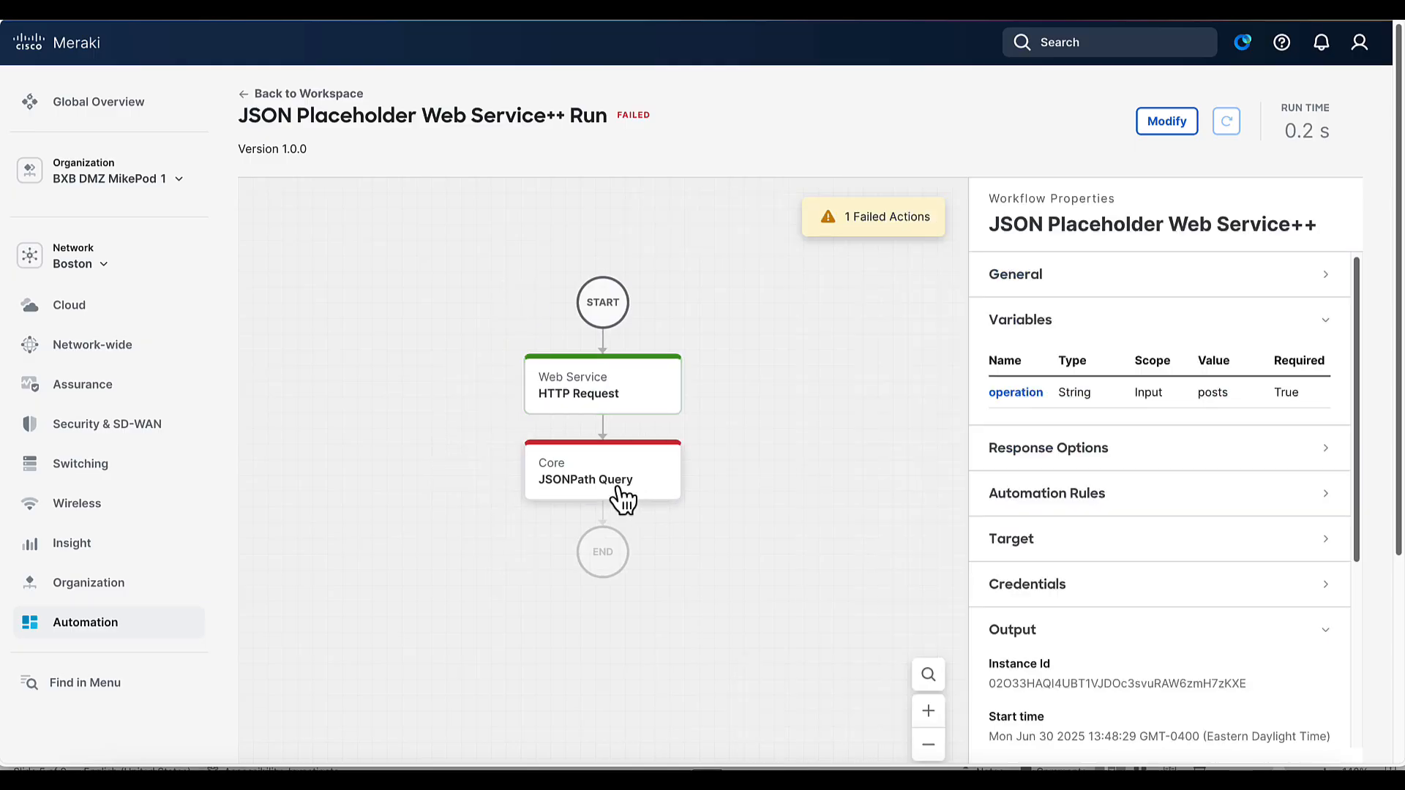
# Examine the JSONPath Query activity's source JSON and the error message in its JSON output.
pyautogui.click(562, 495)
pyautogui.scroll(-3, 1134, 692)
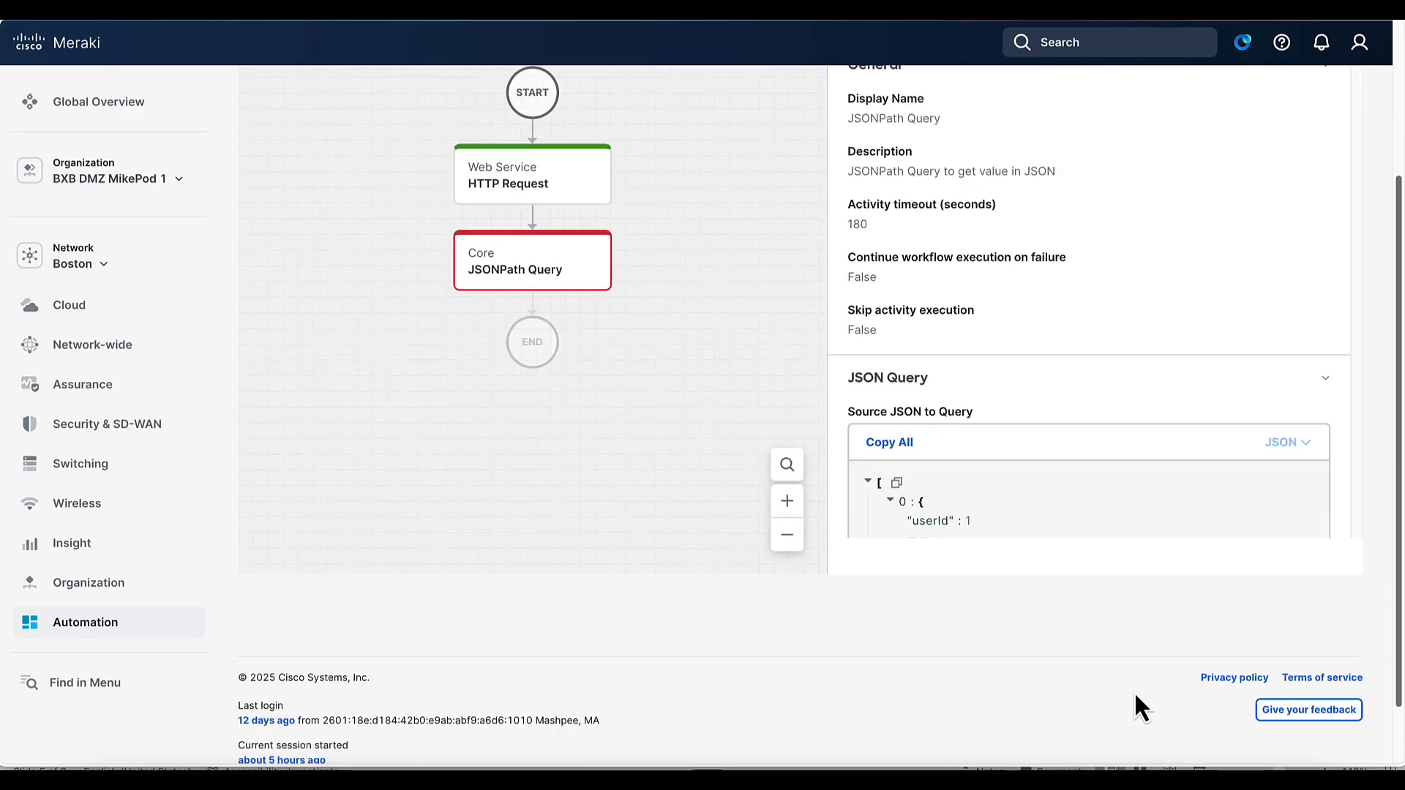
pyautogui.scroll(-10, 1065, 484)
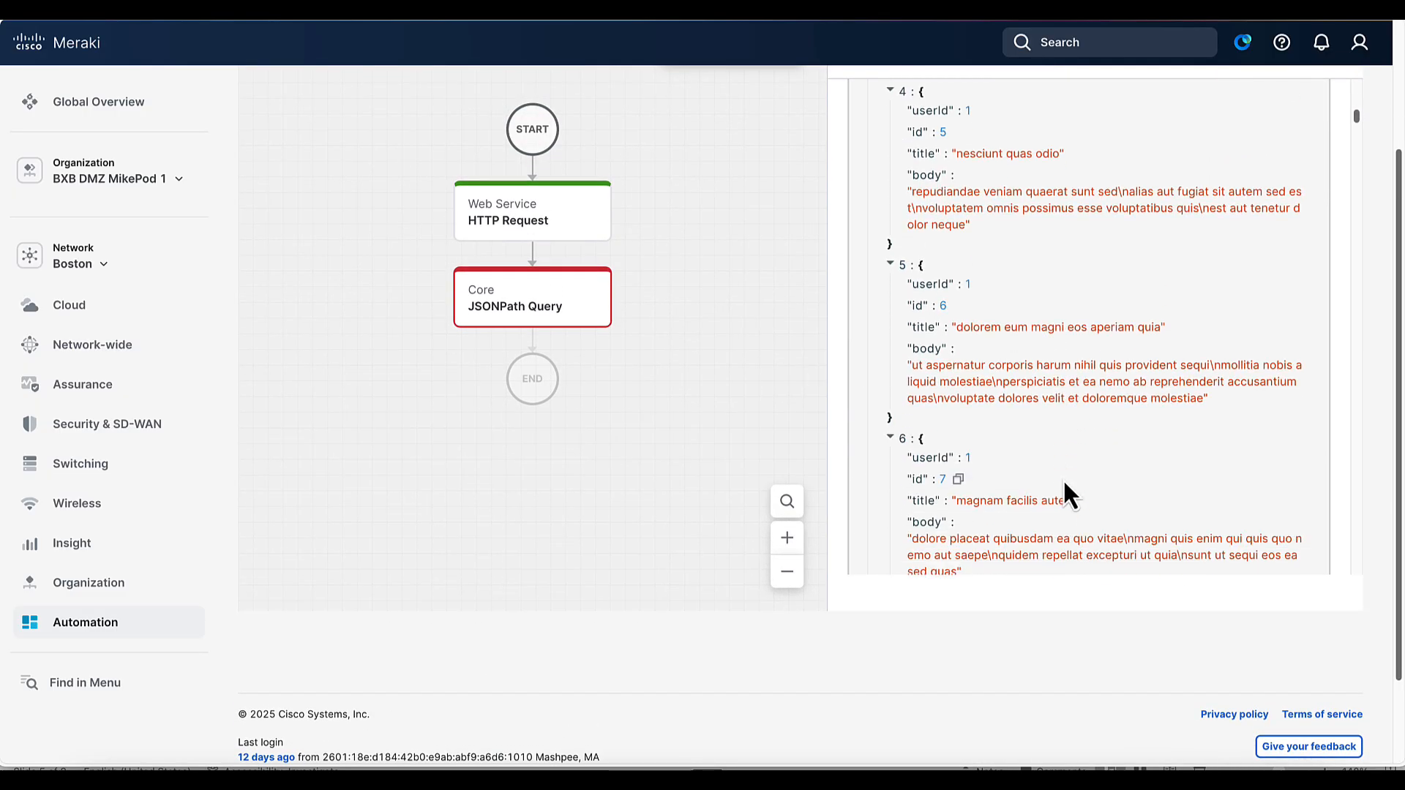
pyautogui.scroll(2, 674, 339)
pyautogui.scroll(-15, 915, 489)
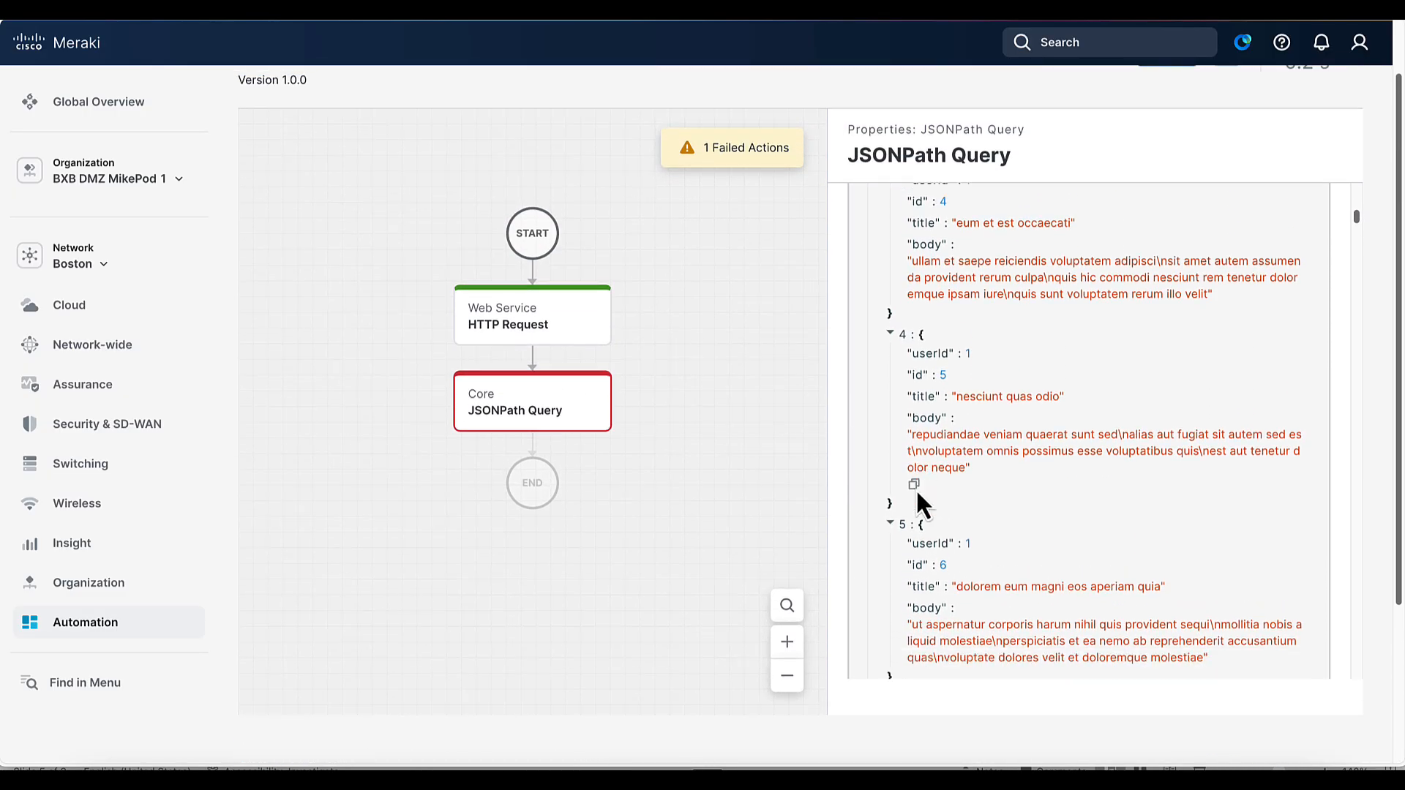
pyautogui.scroll(-20, 917, 492)
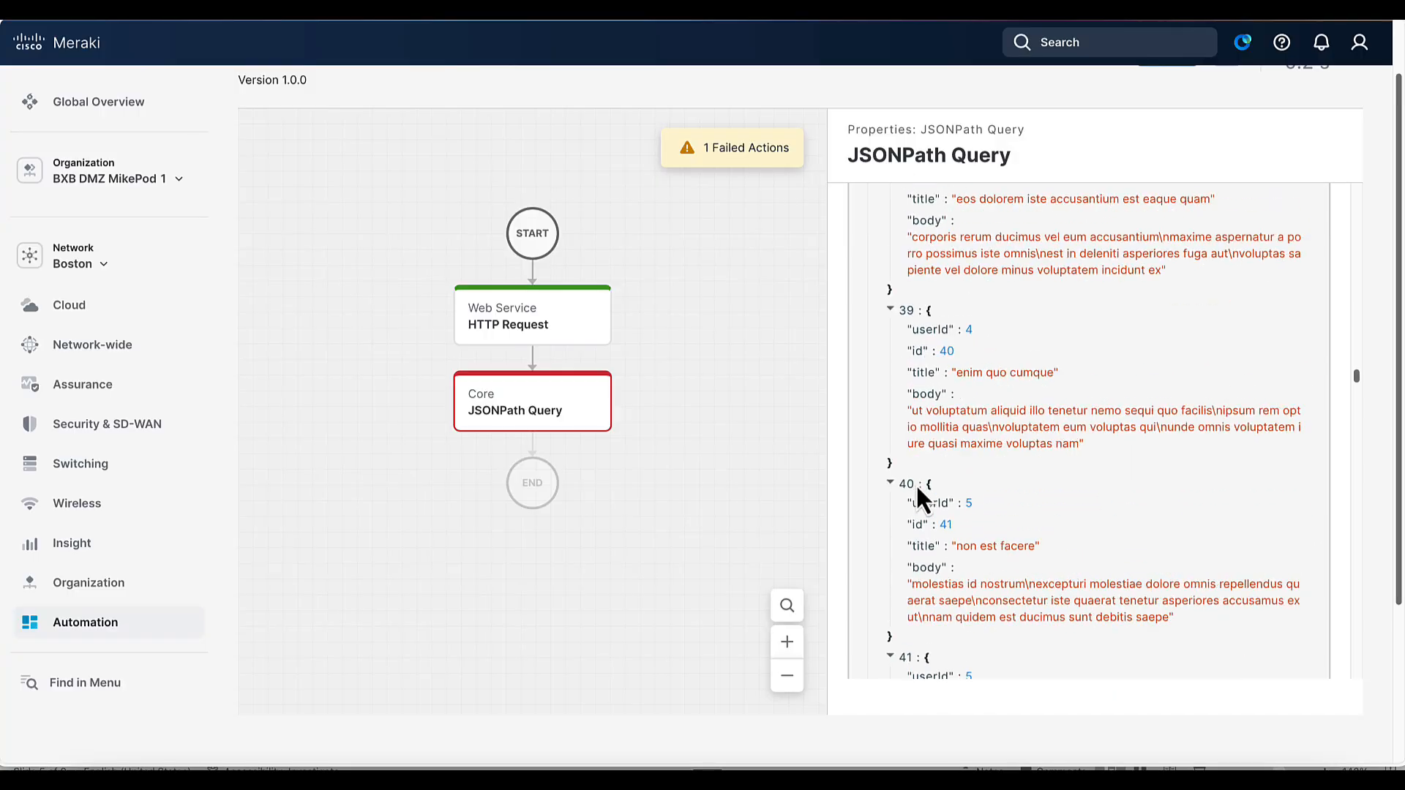
pyautogui.scroll(-20, 917, 489)
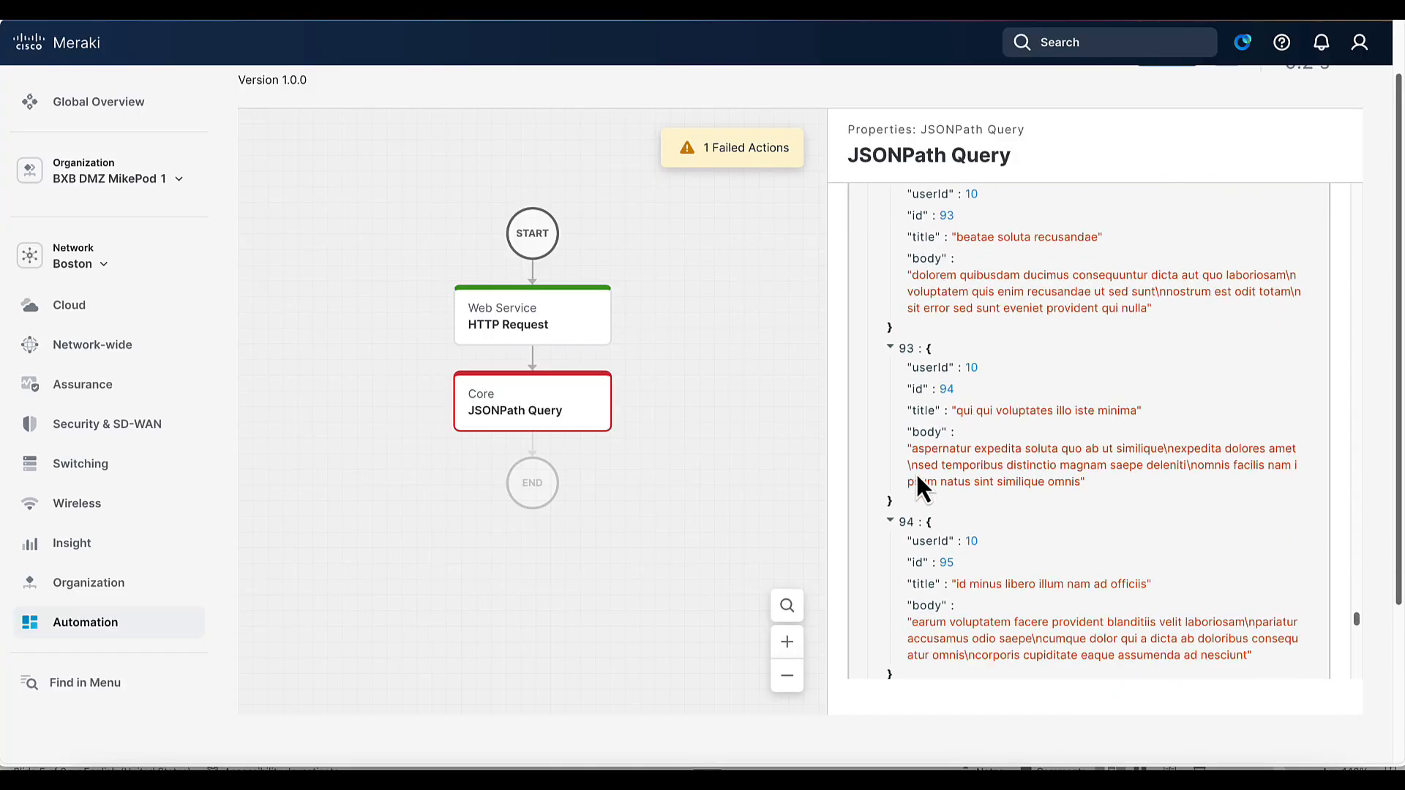
pyautogui.scroll(-10, 916, 473)
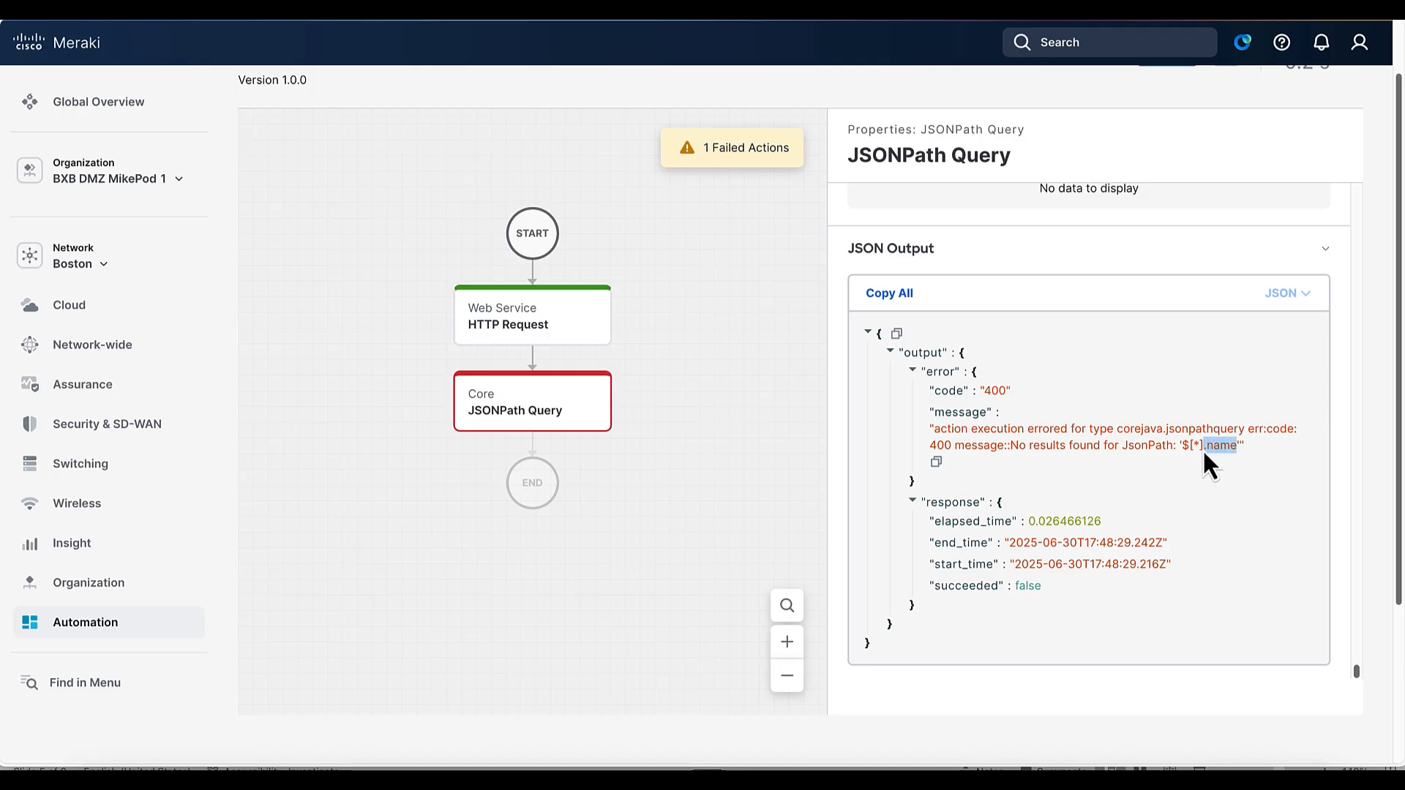
pyautogui.moveTo(1192, 449); pyautogui.dragTo(1187, 449)
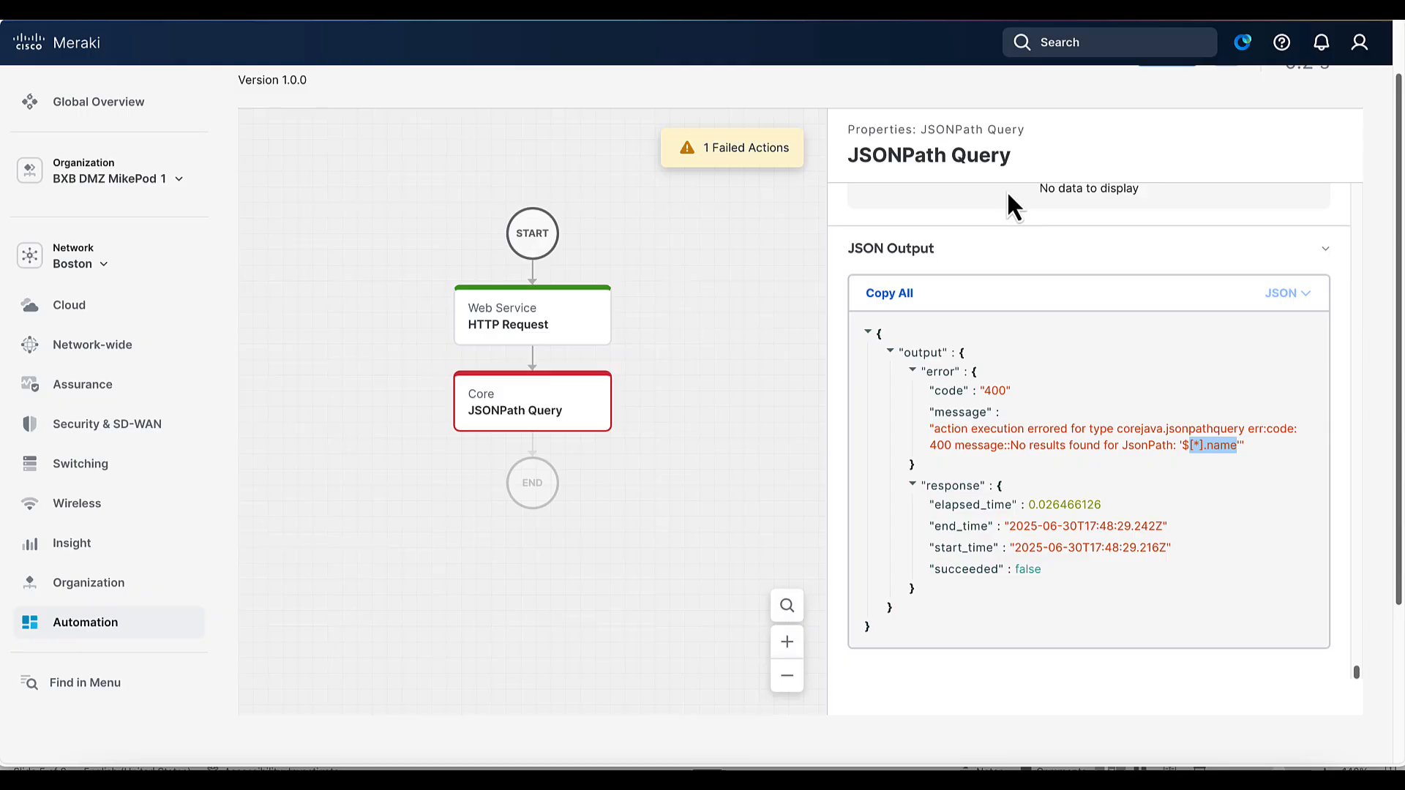
pyautogui.click(757, 278)
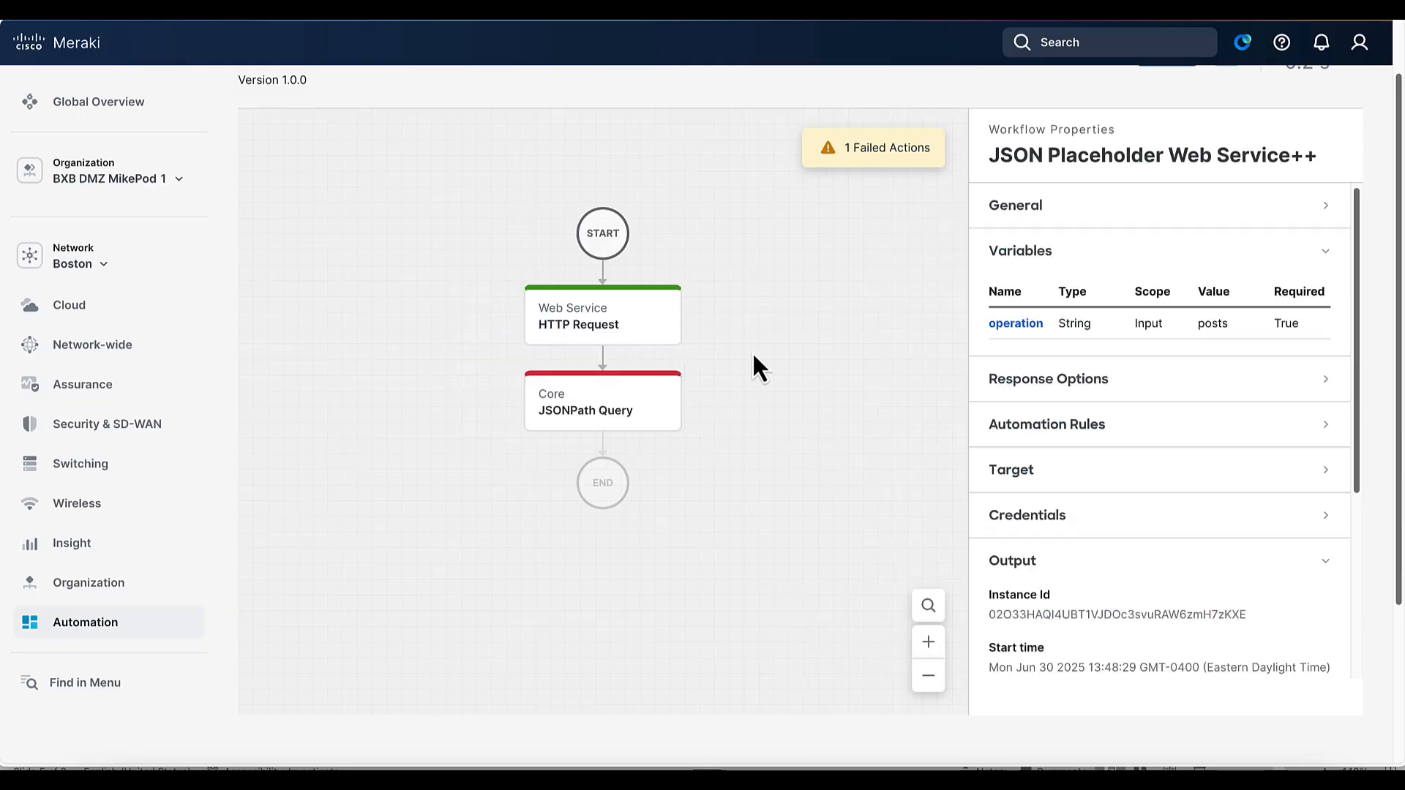
pyautogui.click(649, 405)
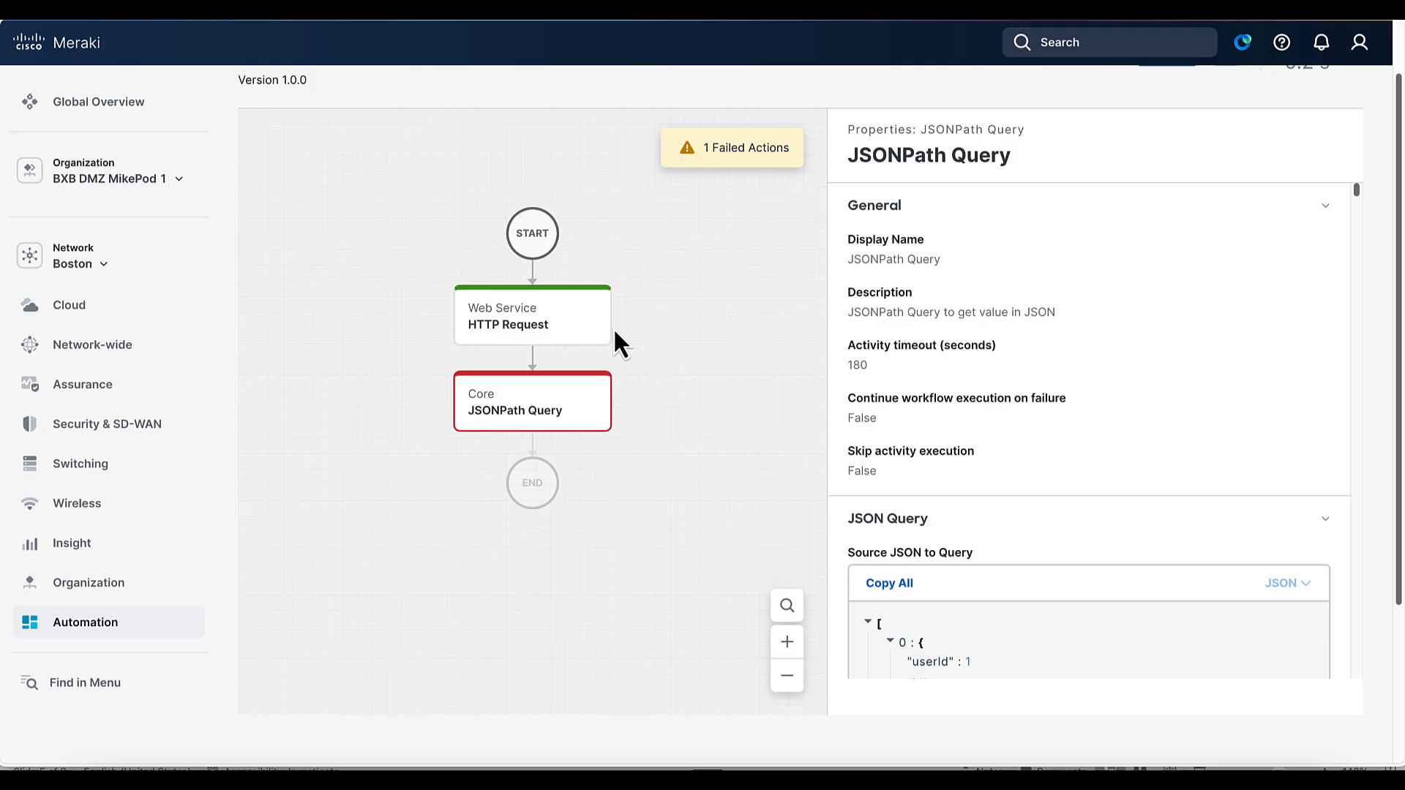
pyautogui.click(572, 322)
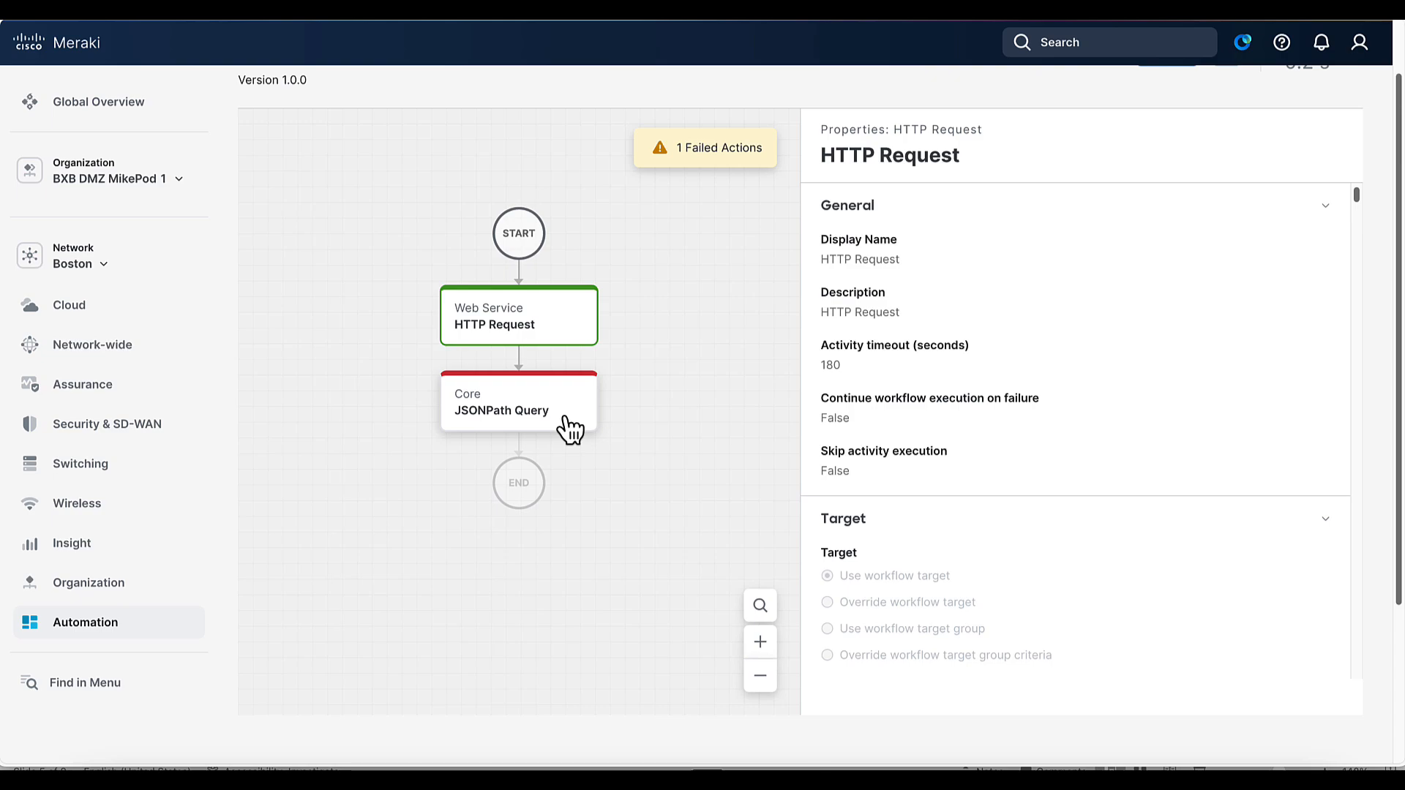
# Return to editing the workflow and insert a Condition Block between the HTTP Request and JSONPath Query activities.
pyautogui.scroll(1, 701, 375)
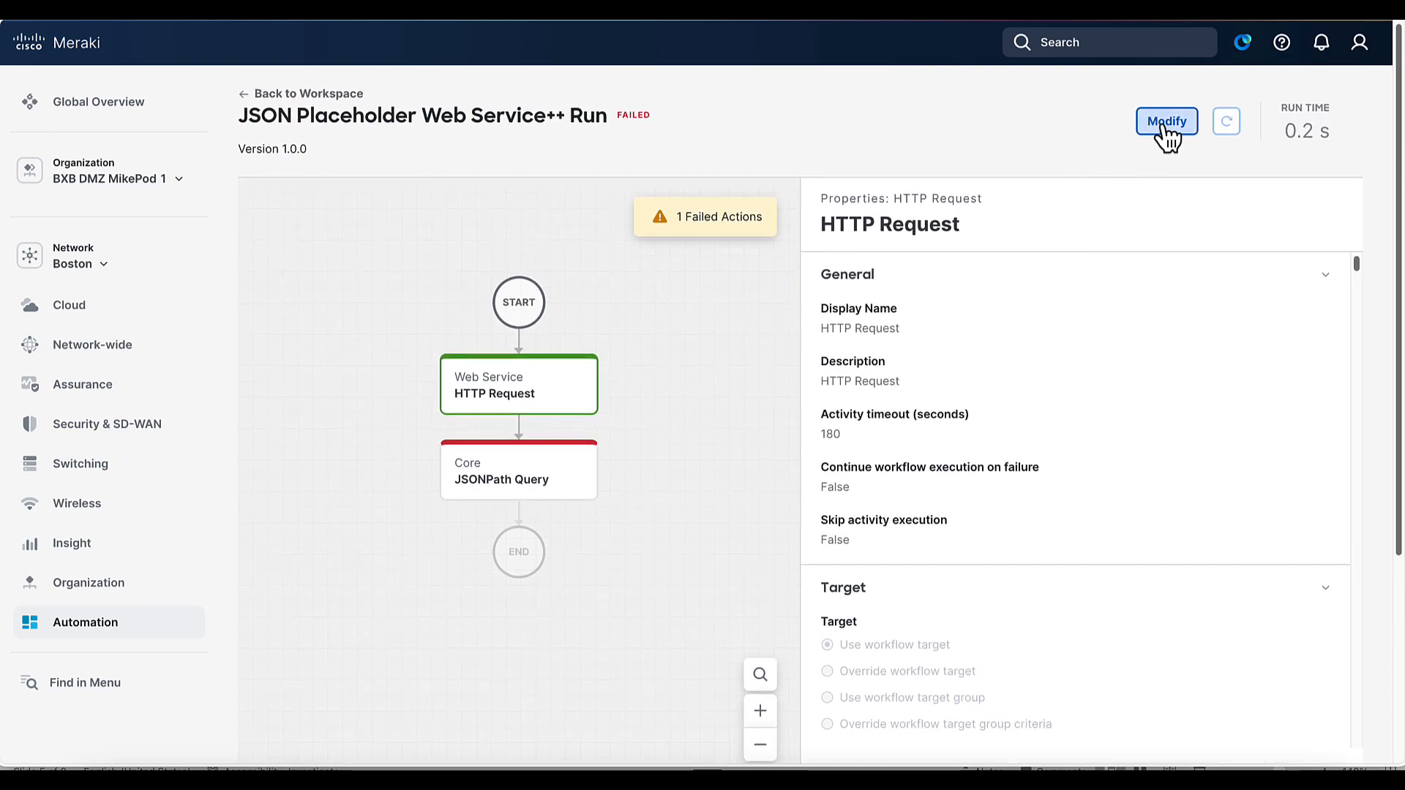
pyautogui.click(1165, 124)
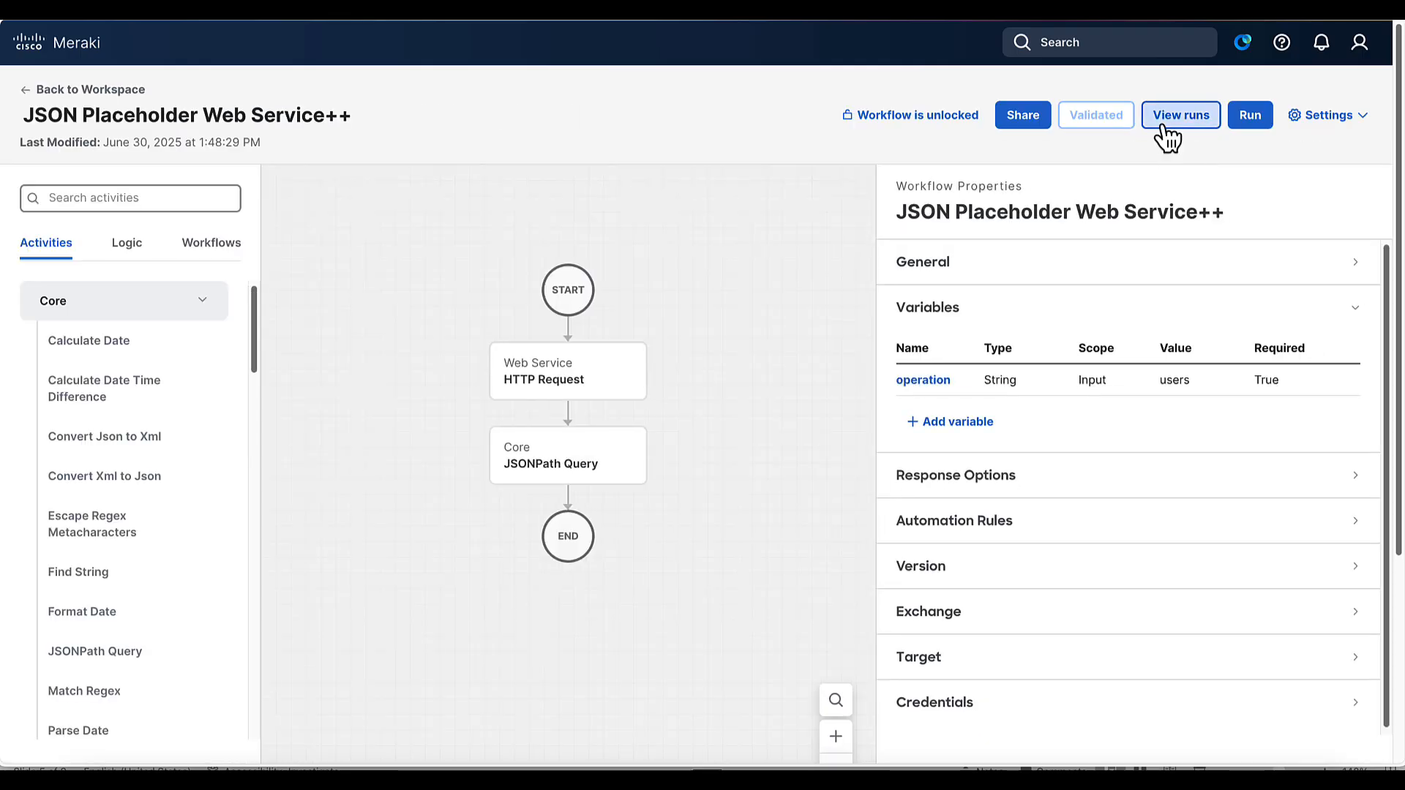
pyautogui.moveTo(607, 485)
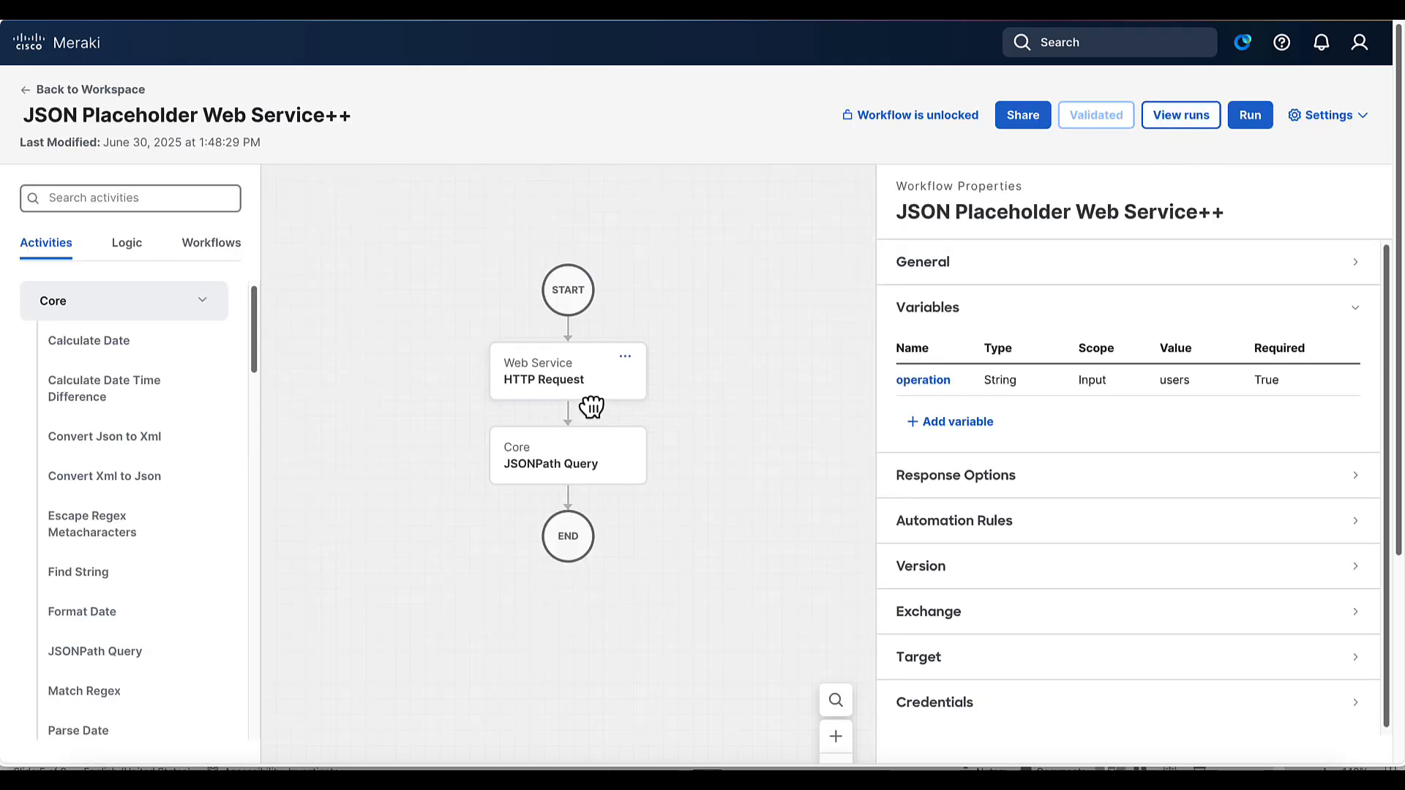
pyautogui.moveTo(584, 377)
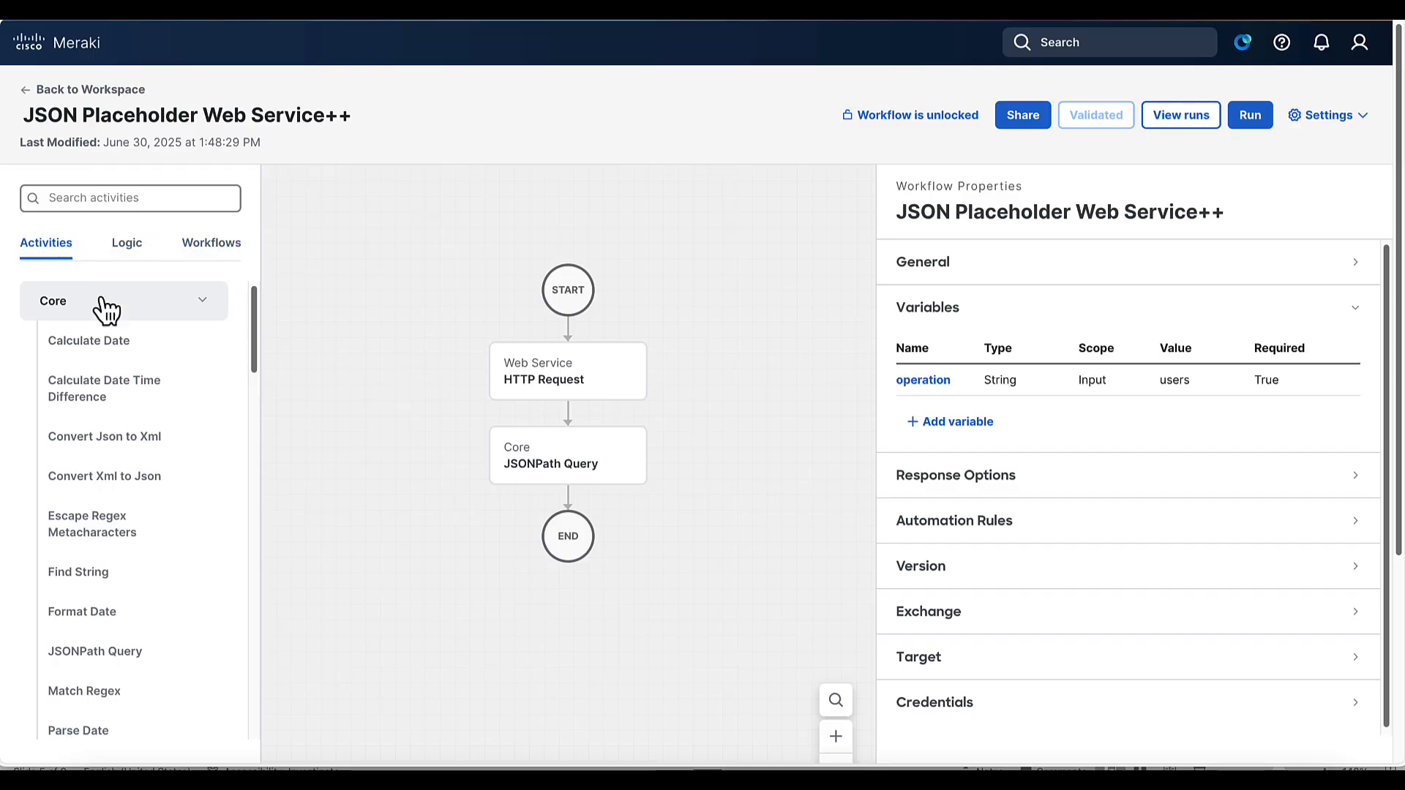
pyautogui.click(204, 303)
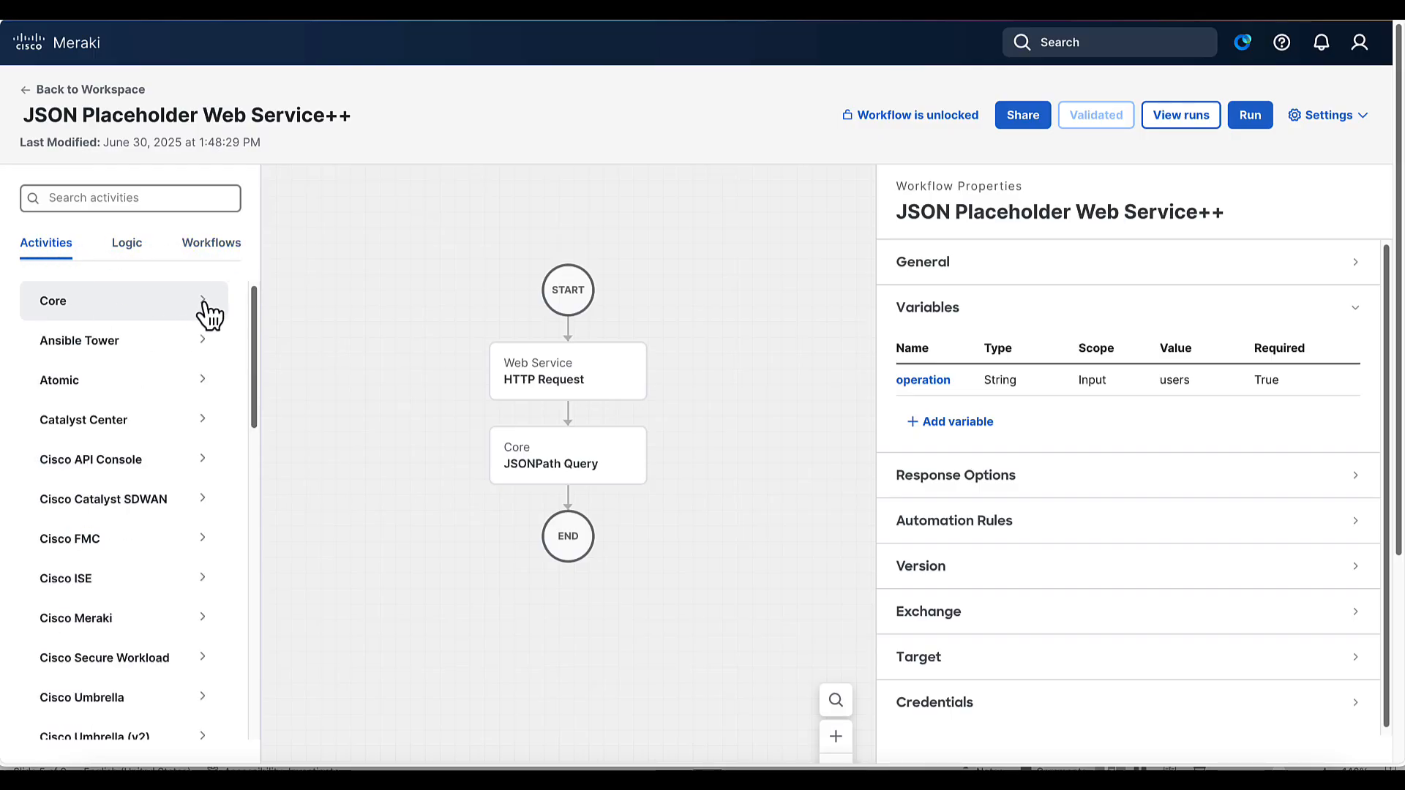
pyautogui.click(129, 250)
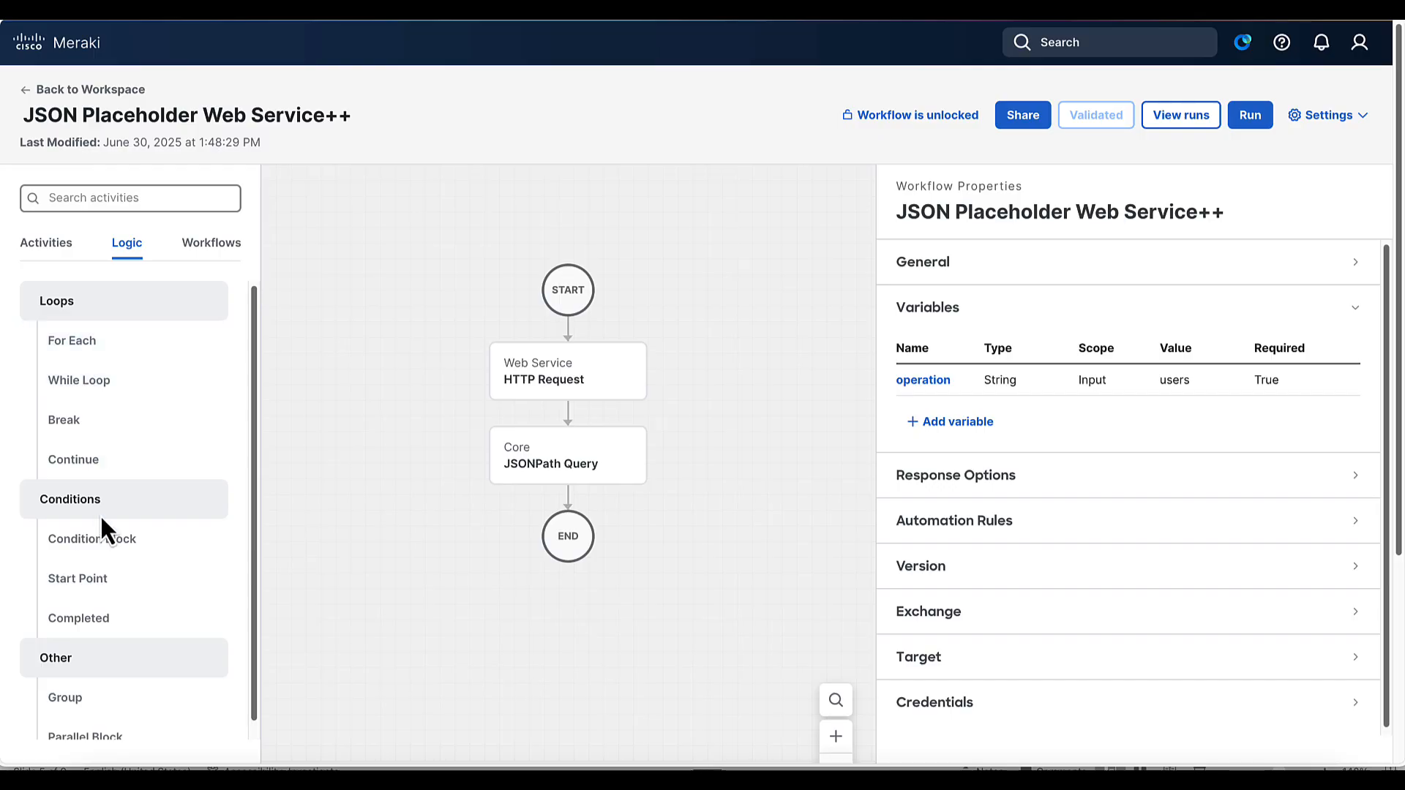
pyautogui.scroll(-1, 103, 622)
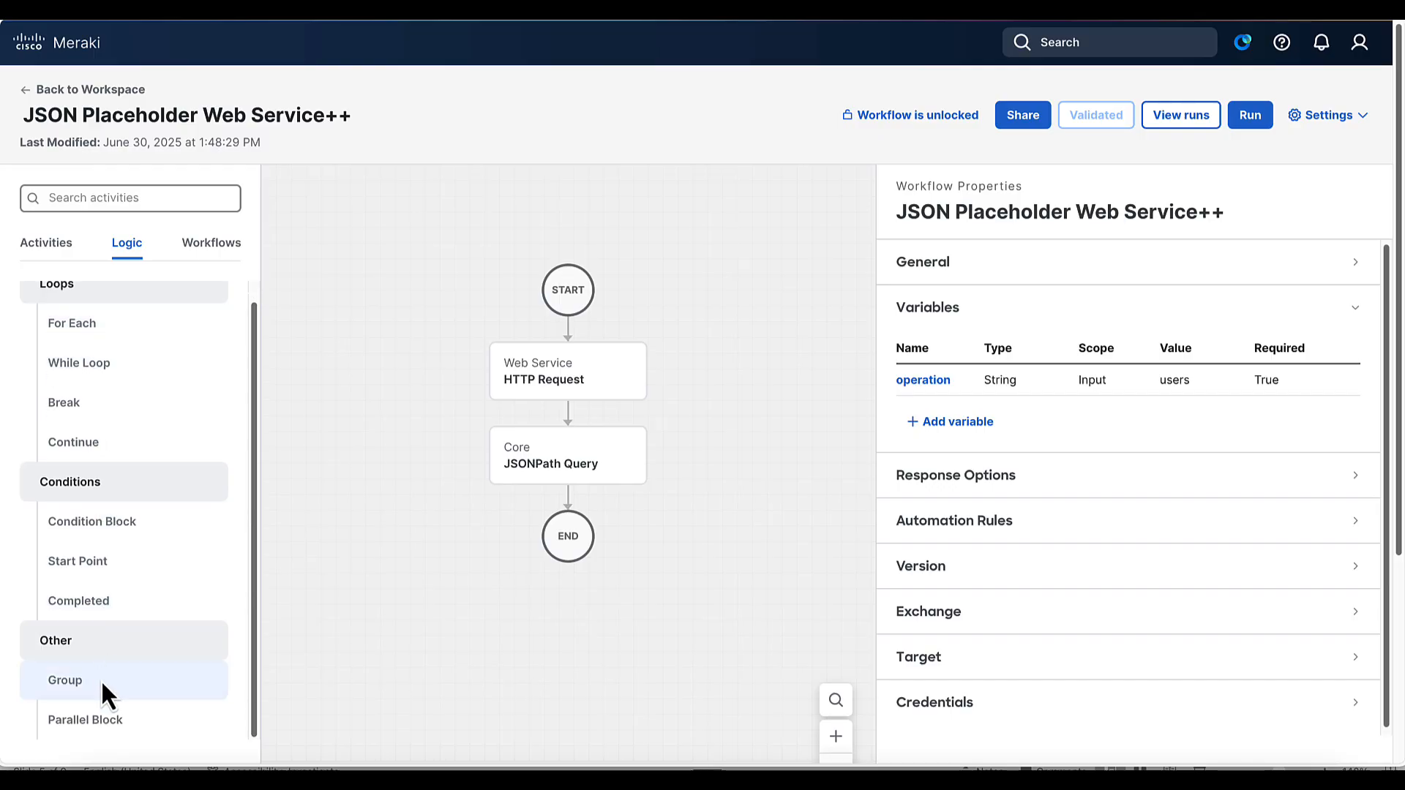
pyautogui.scroll(1, 107, 656)
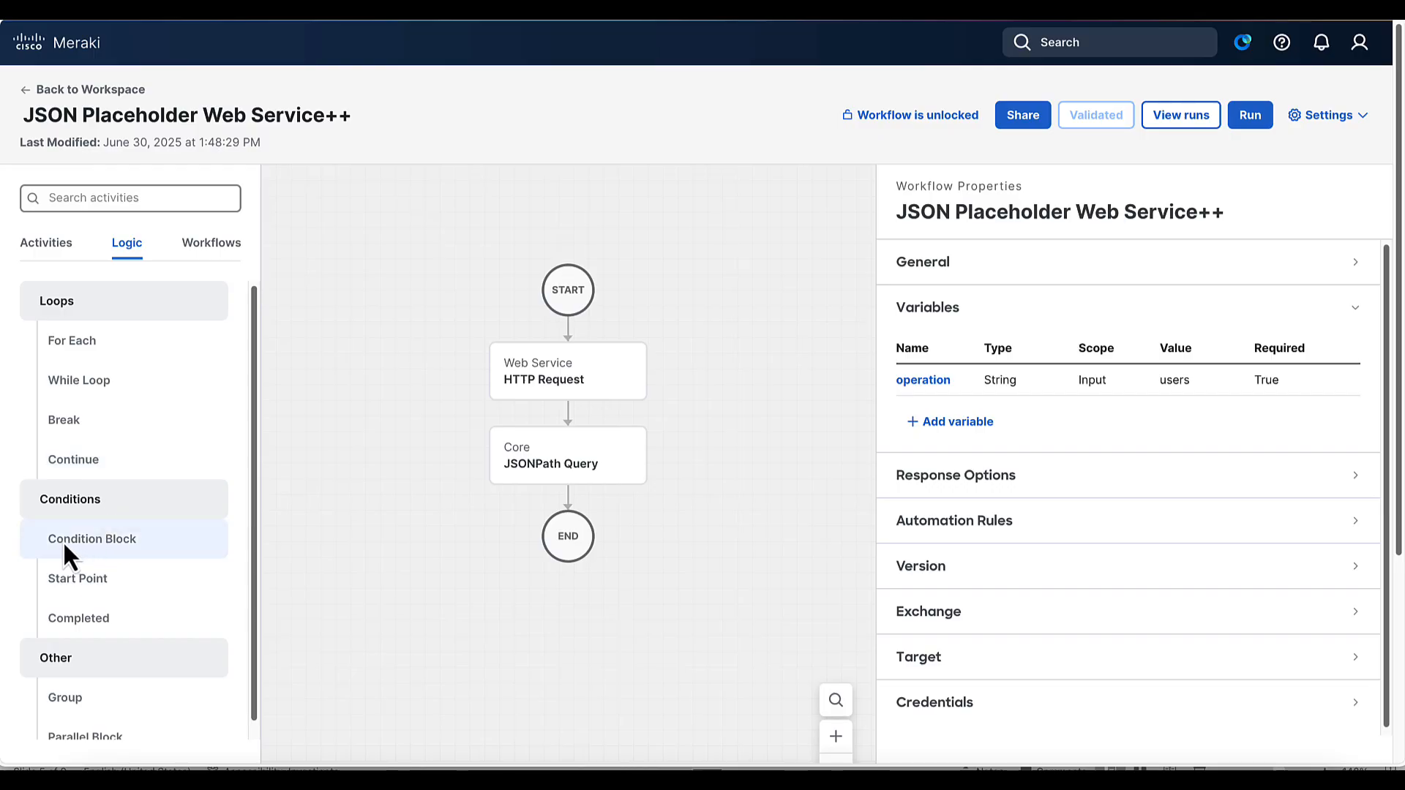
pyautogui.moveTo(63, 546); pyautogui.dragTo(571, 424)
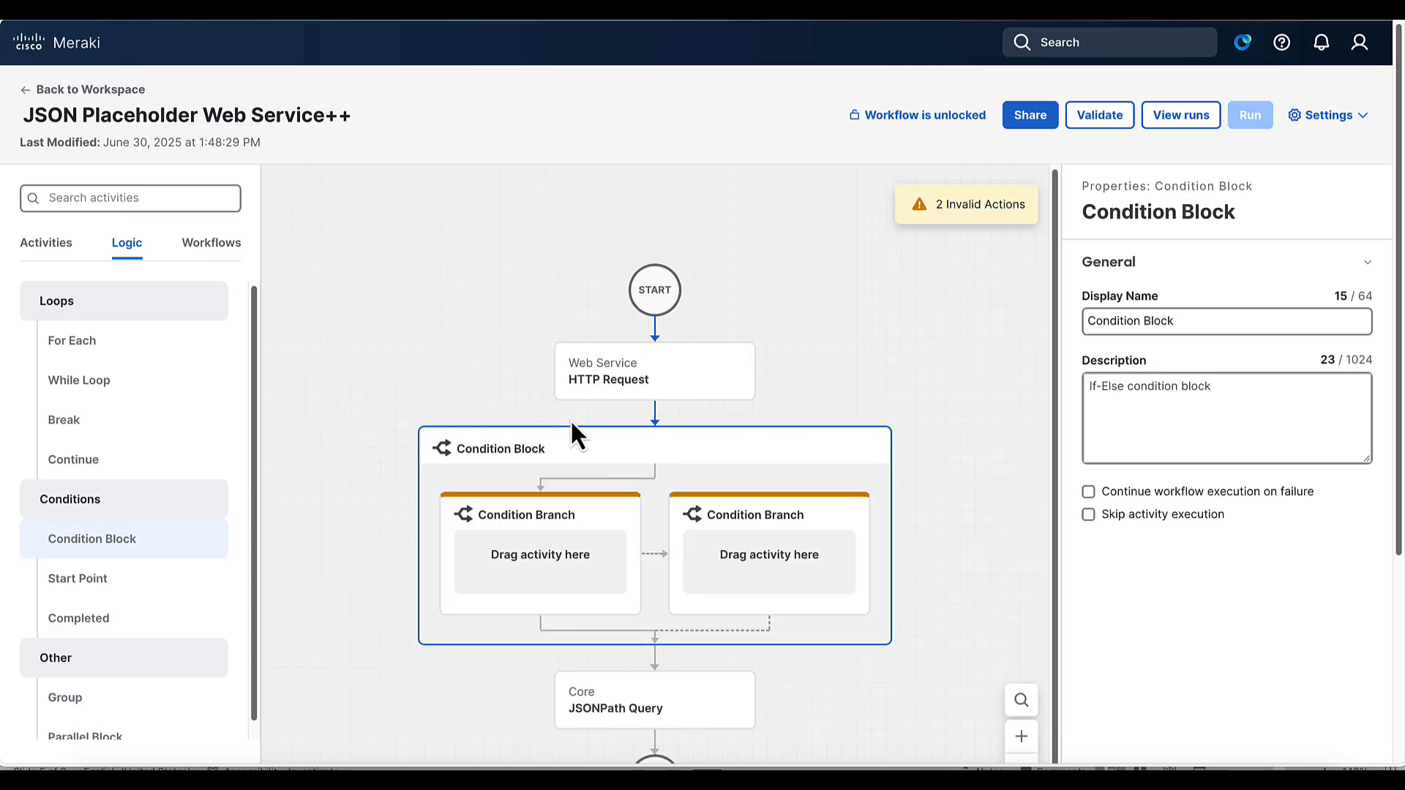
# Rename the Condition Block as "Parse Based on Operation Type".
pyautogui.scroll(-1, 702, 622)
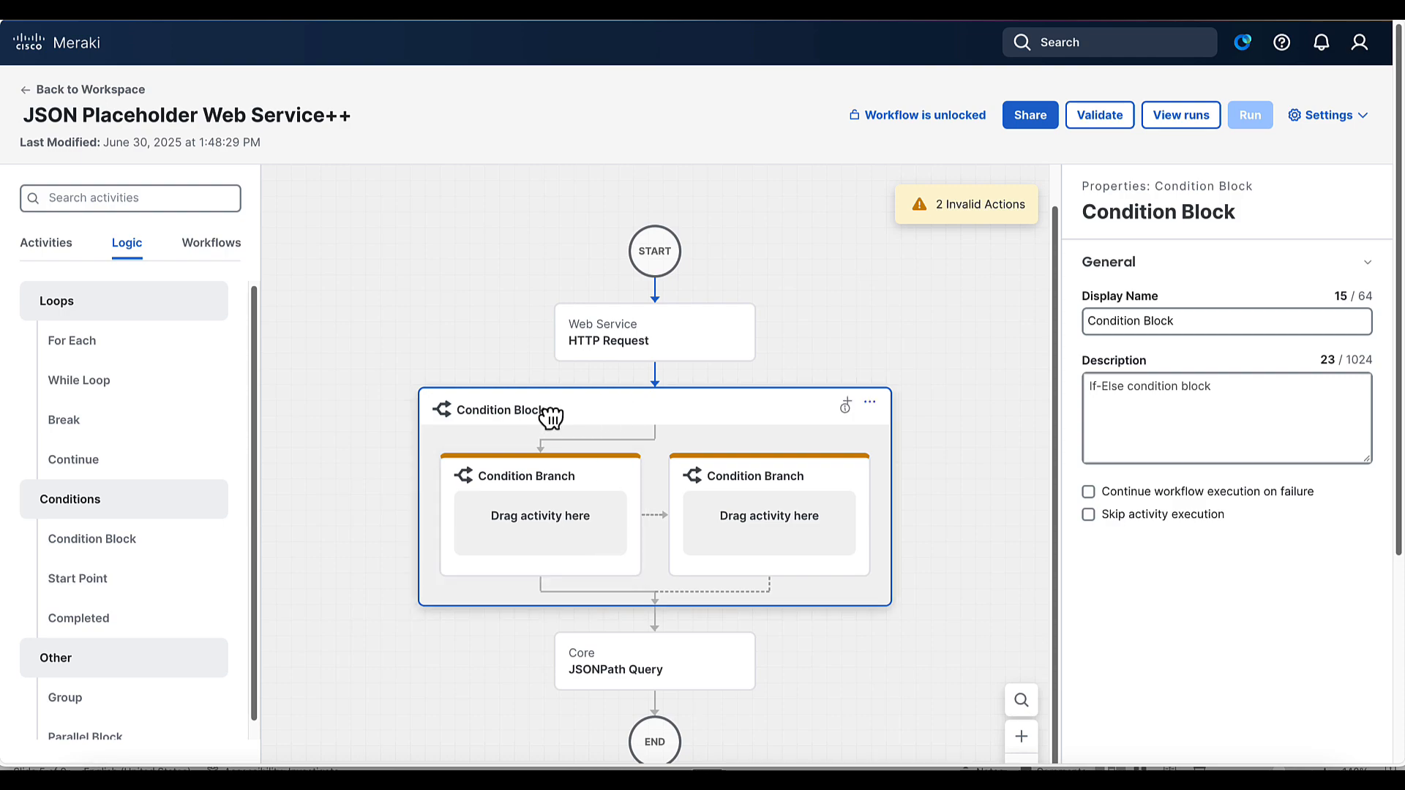
pyautogui.tripleClick(1147, 322)
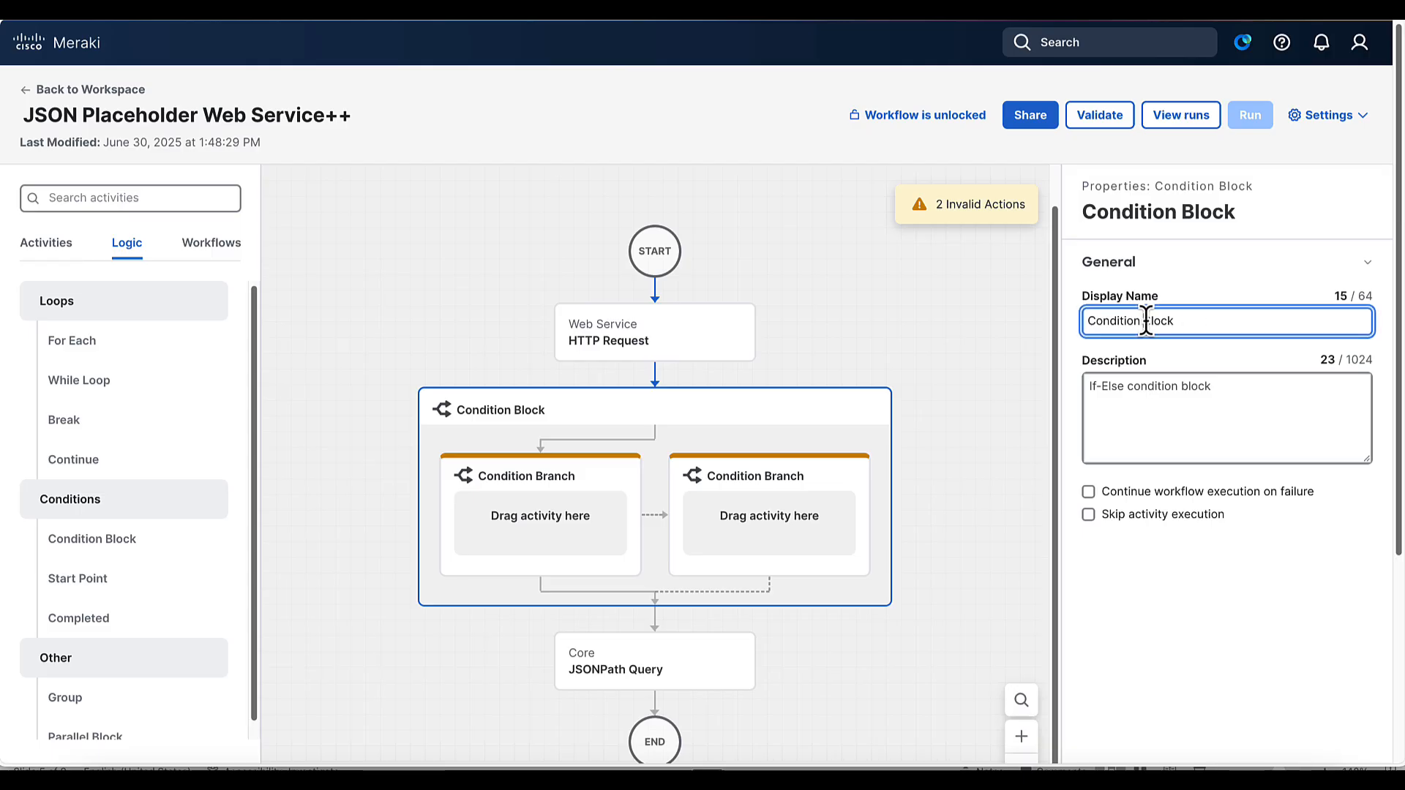
pyautogui.write('Devic')
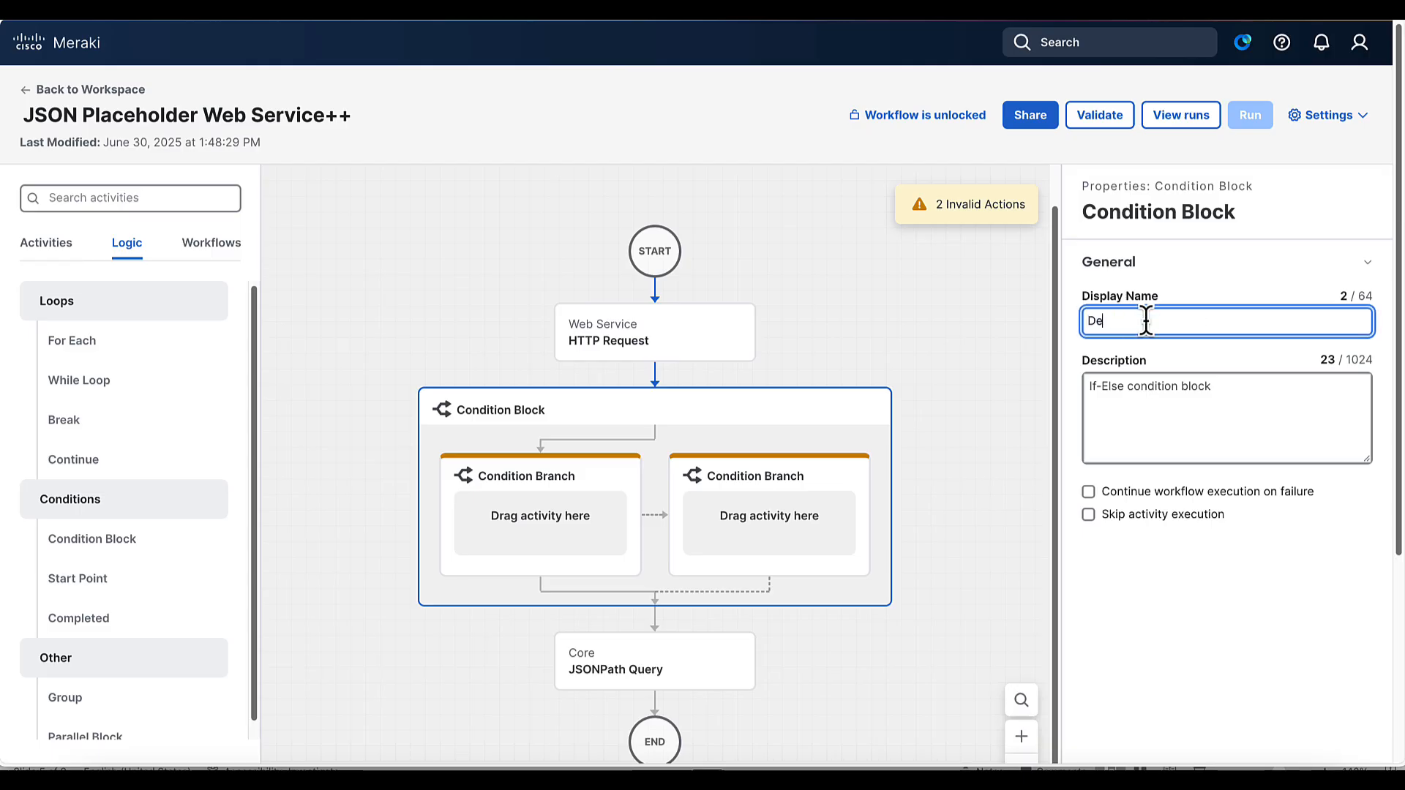
pyautogui.press('BackSpace')
pyautogui.press('BackSpace')
pyautogui.press('BackSpace')
pyautogui.hotkey('ctrl', 'a')
pyautogui.write('Parse Based on Operation')
pyautogui.write('Ty')
pyautogui.press('BackSpace')
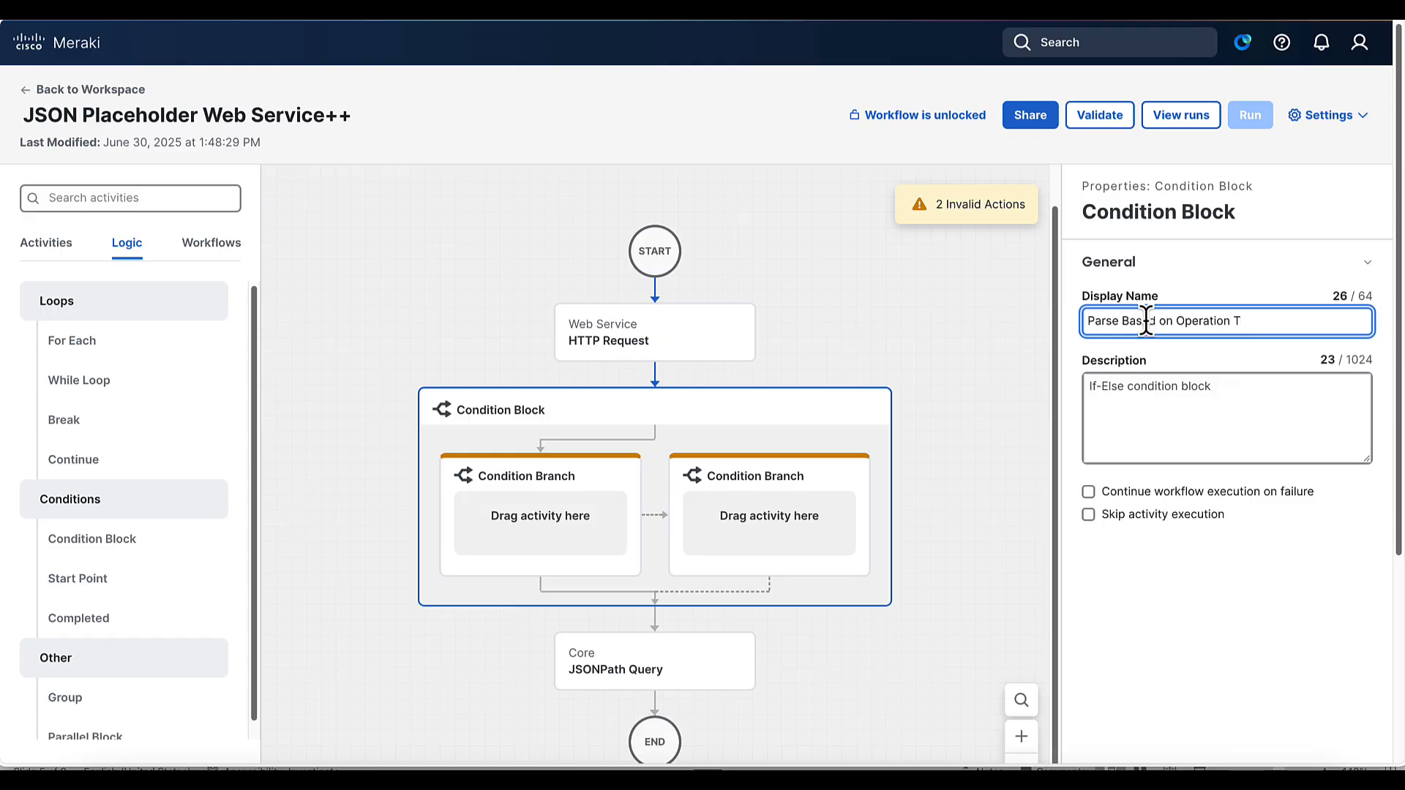
pyautogui.write('ype')
pyautogui.click(502, 460)
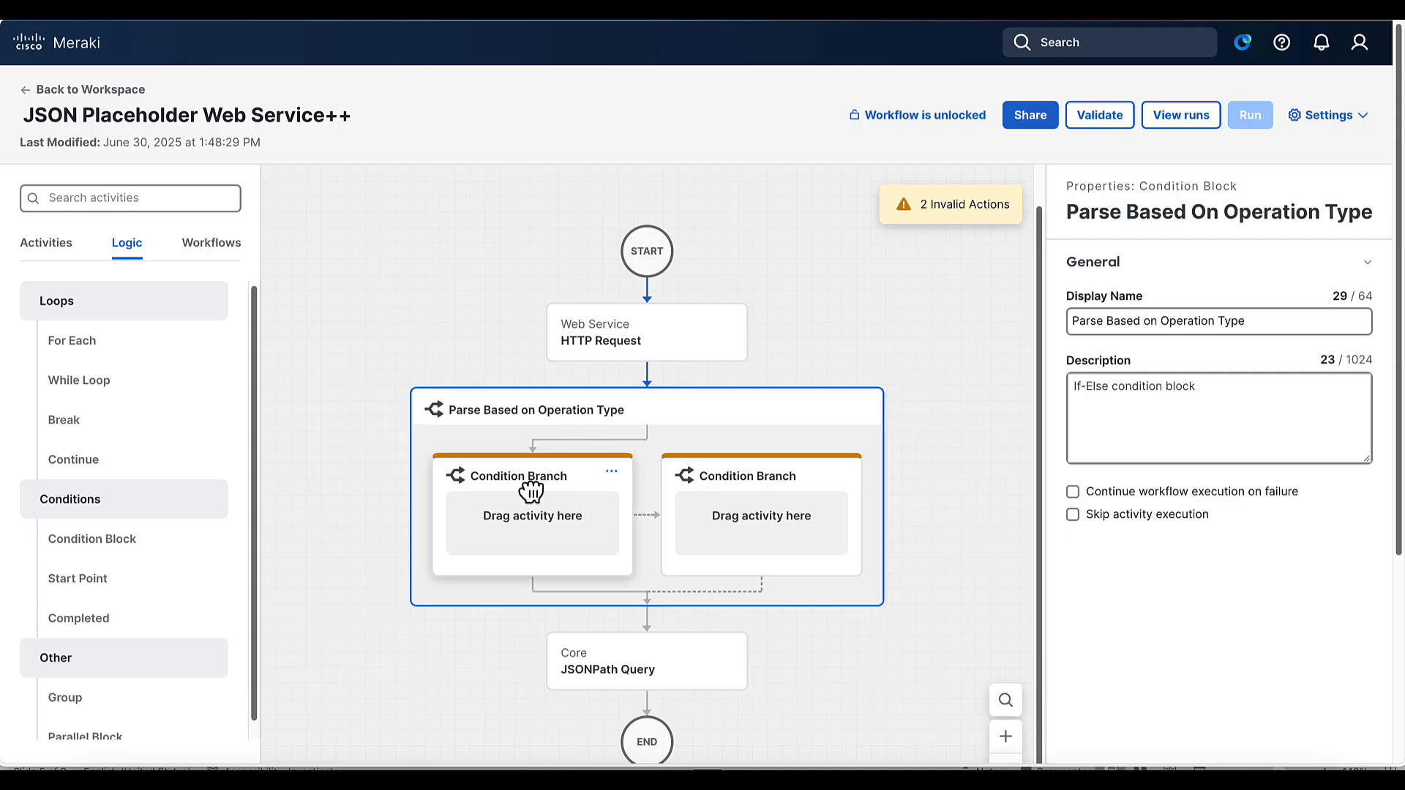
# Set the first condition branch to require that the workflow's "operation" input equals "users".
pyautogui.click(573, 485)
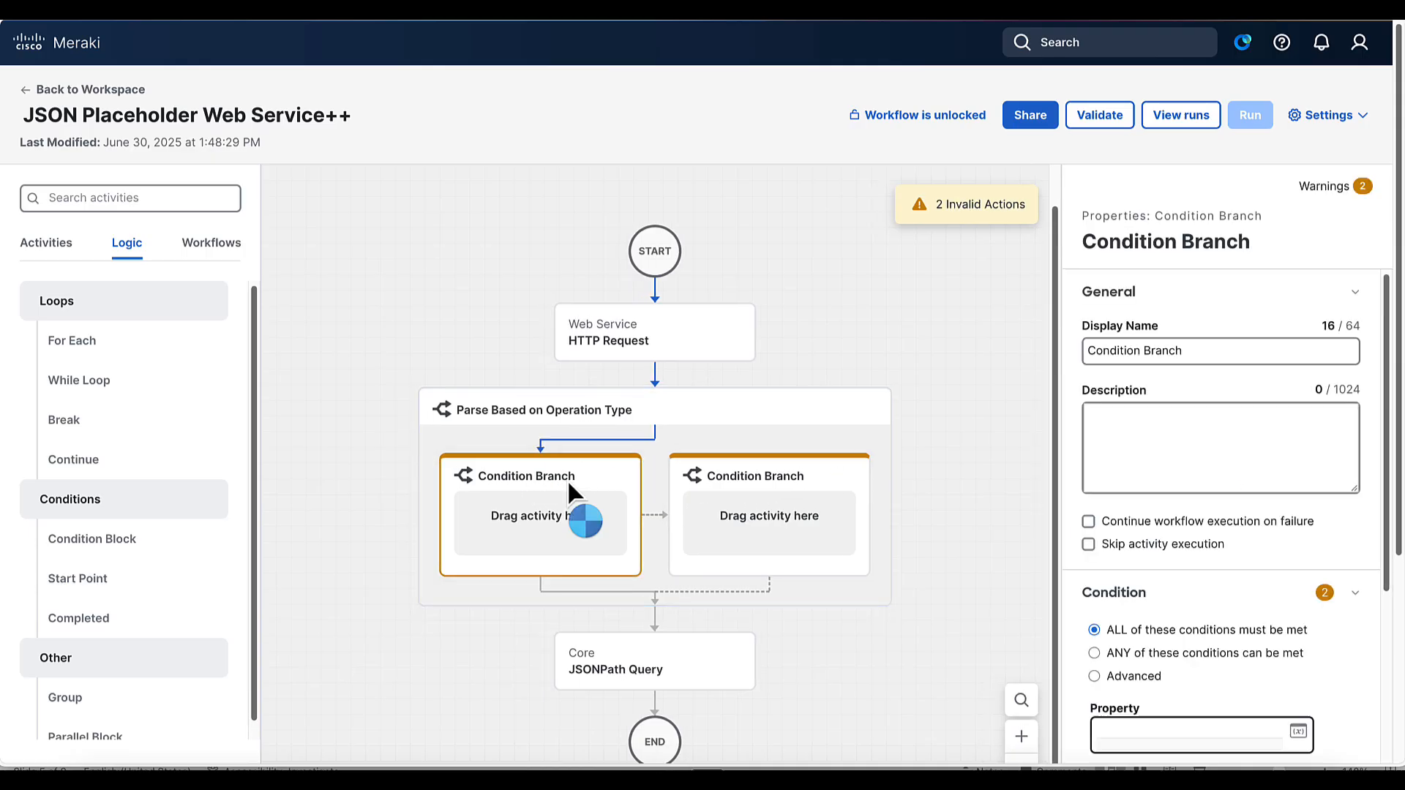
pyautogui.scroll(-3, 1142, 622)
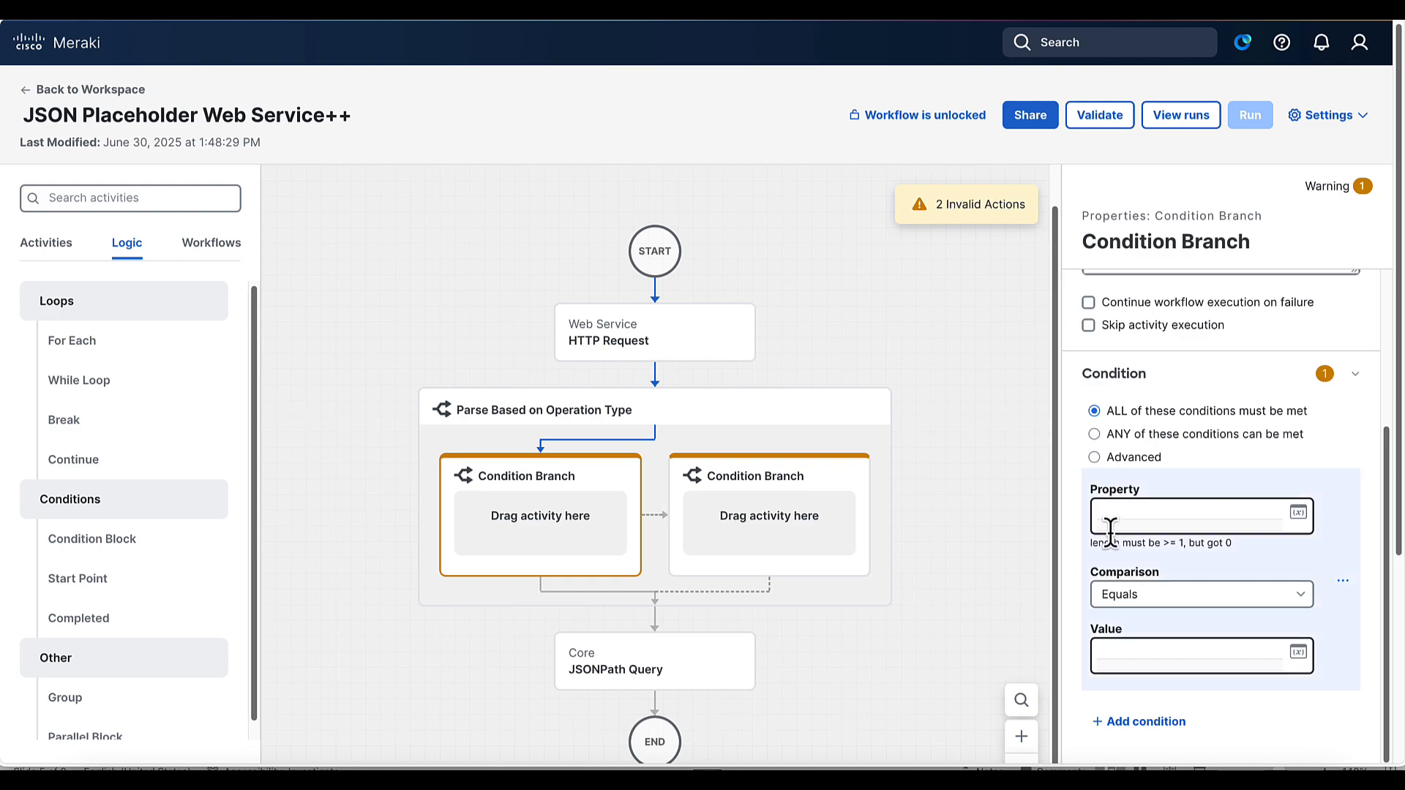
pyautogui.click(1300, 515)
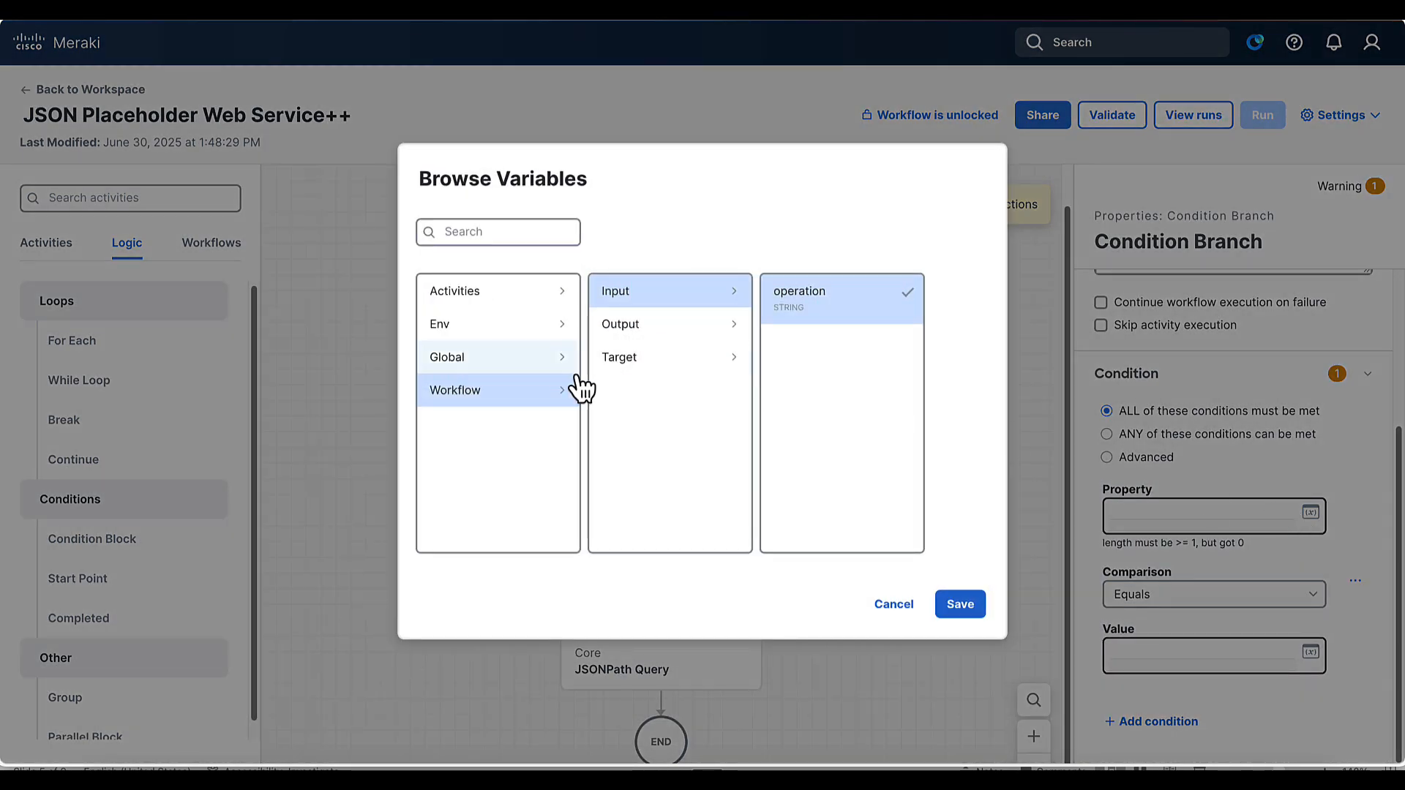
pyautogui.moveTo(792, 296); pyautogui.dragTo(796, 296)
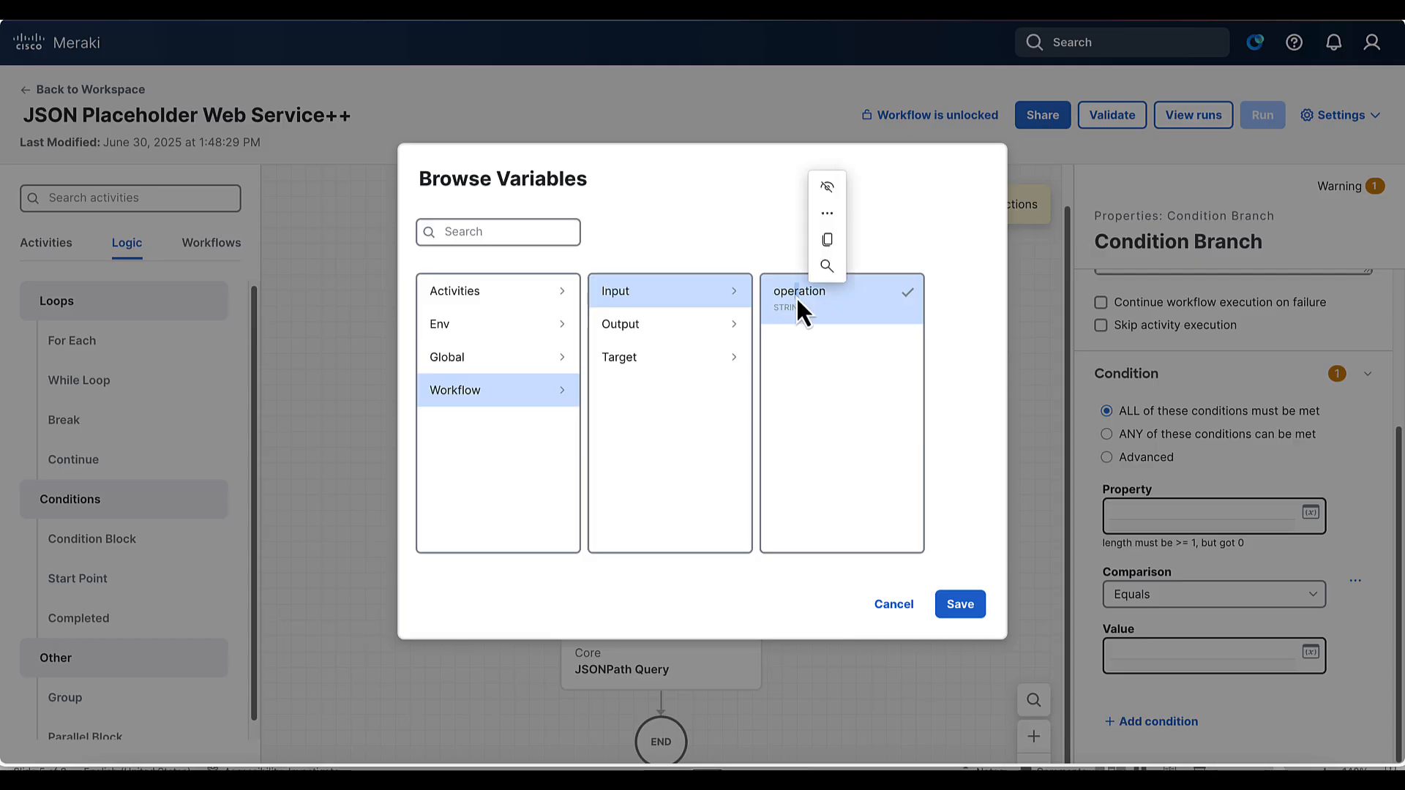
pyautogui.click(956, 606)
pyautogui.click(1126, 672)
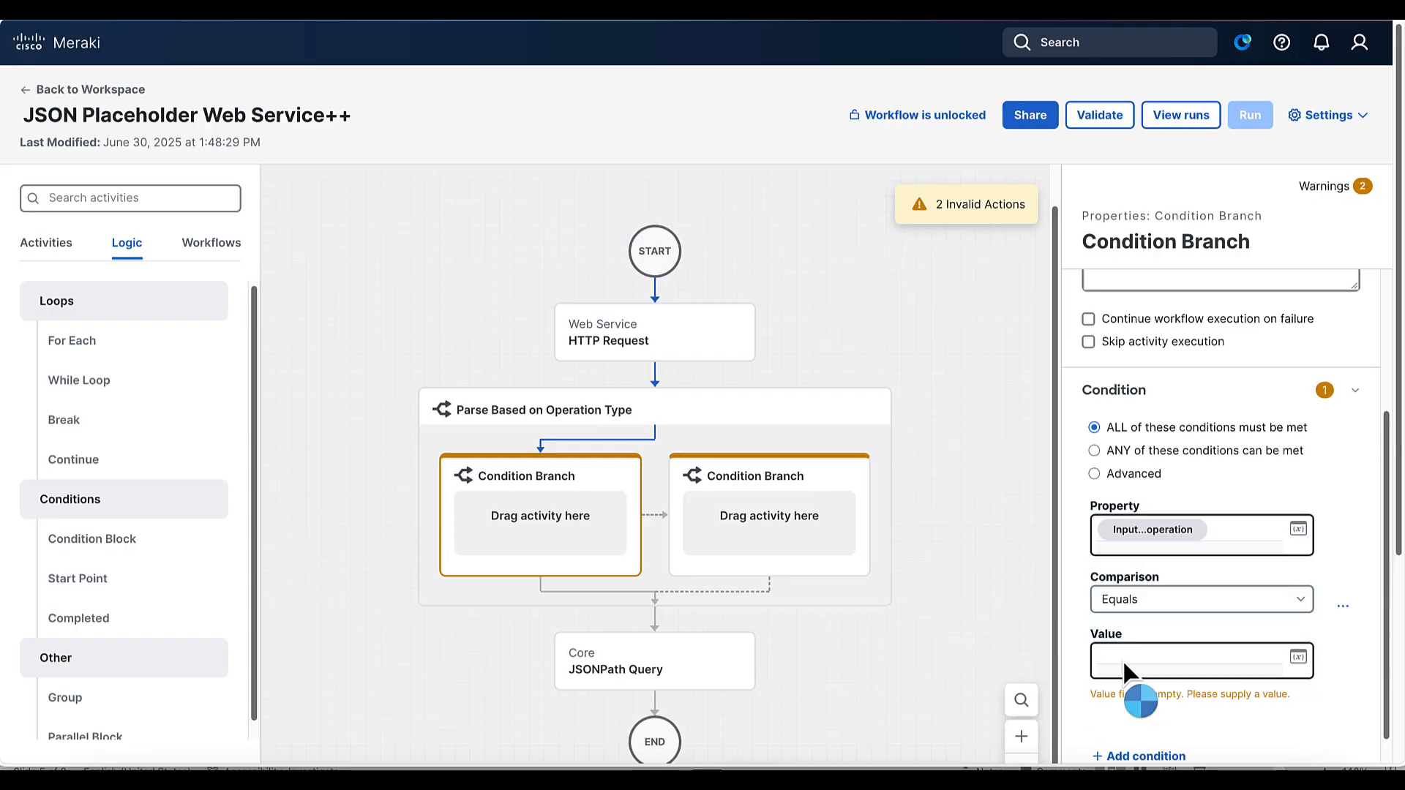
pyautogui.write('users')
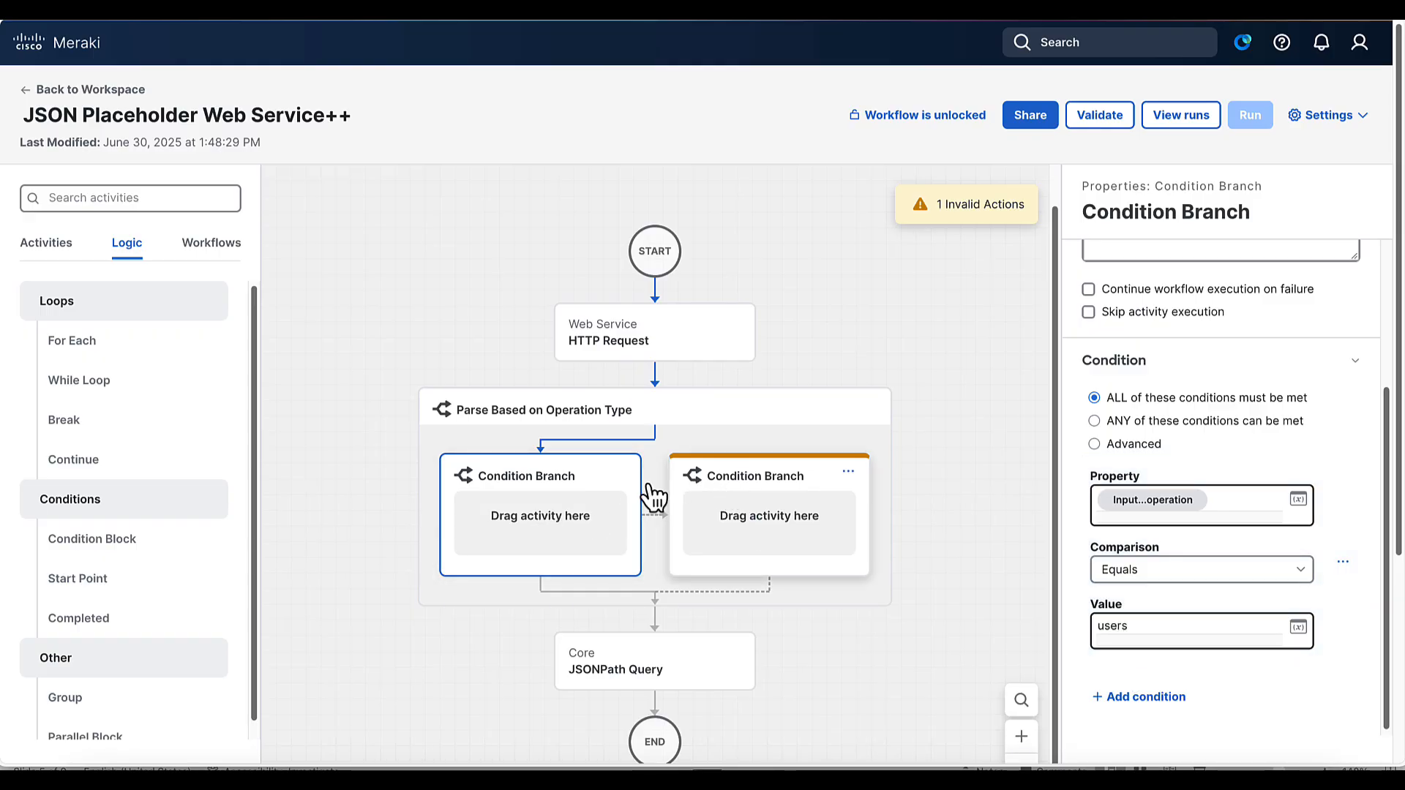
# Rename the first condition branch as "Users Branch".
pyautogui.scroll(1, 1164, 461)
pyautogui.scroll(2, 1164, 461)
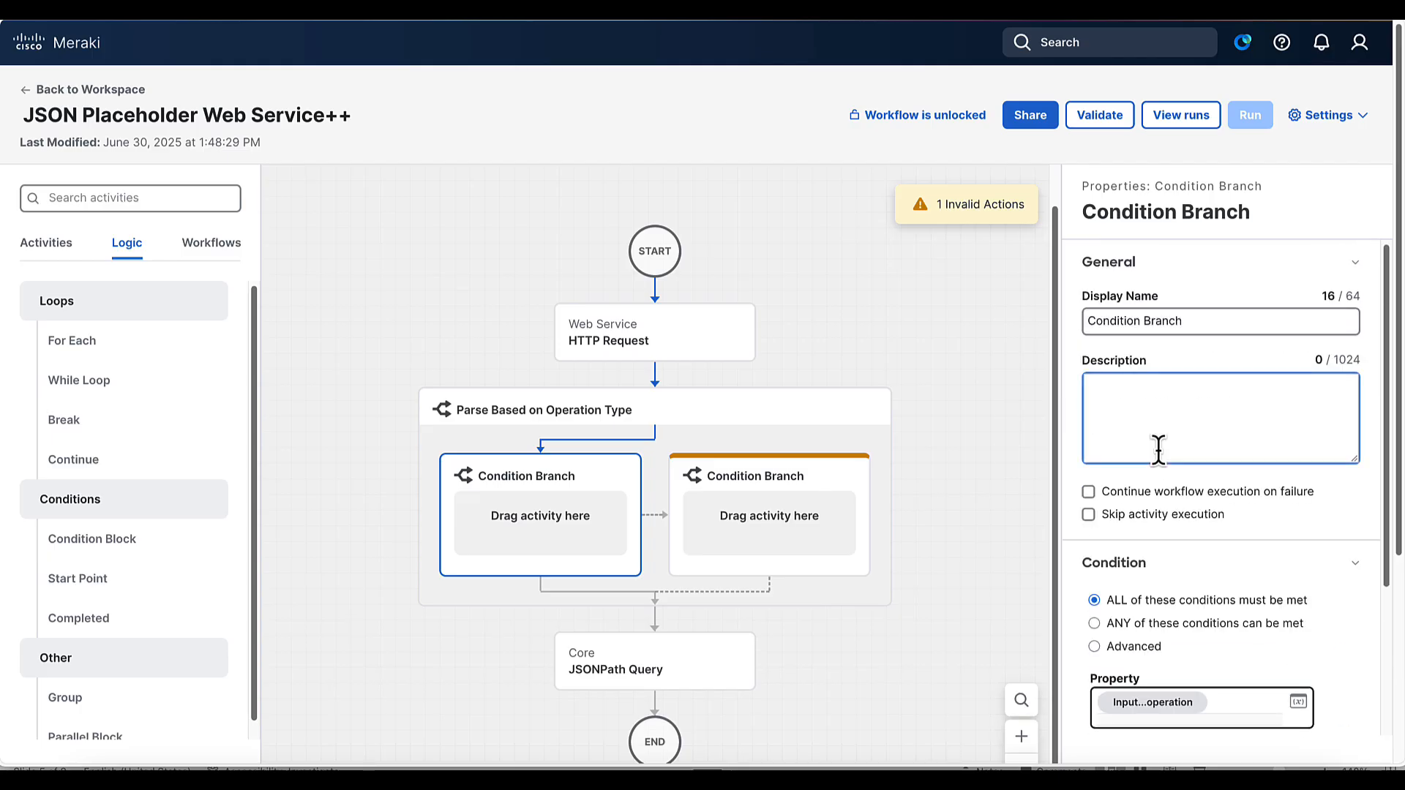
pyautogui.tripleClick(1118, 322)
pyautogui.write('Users Bra')
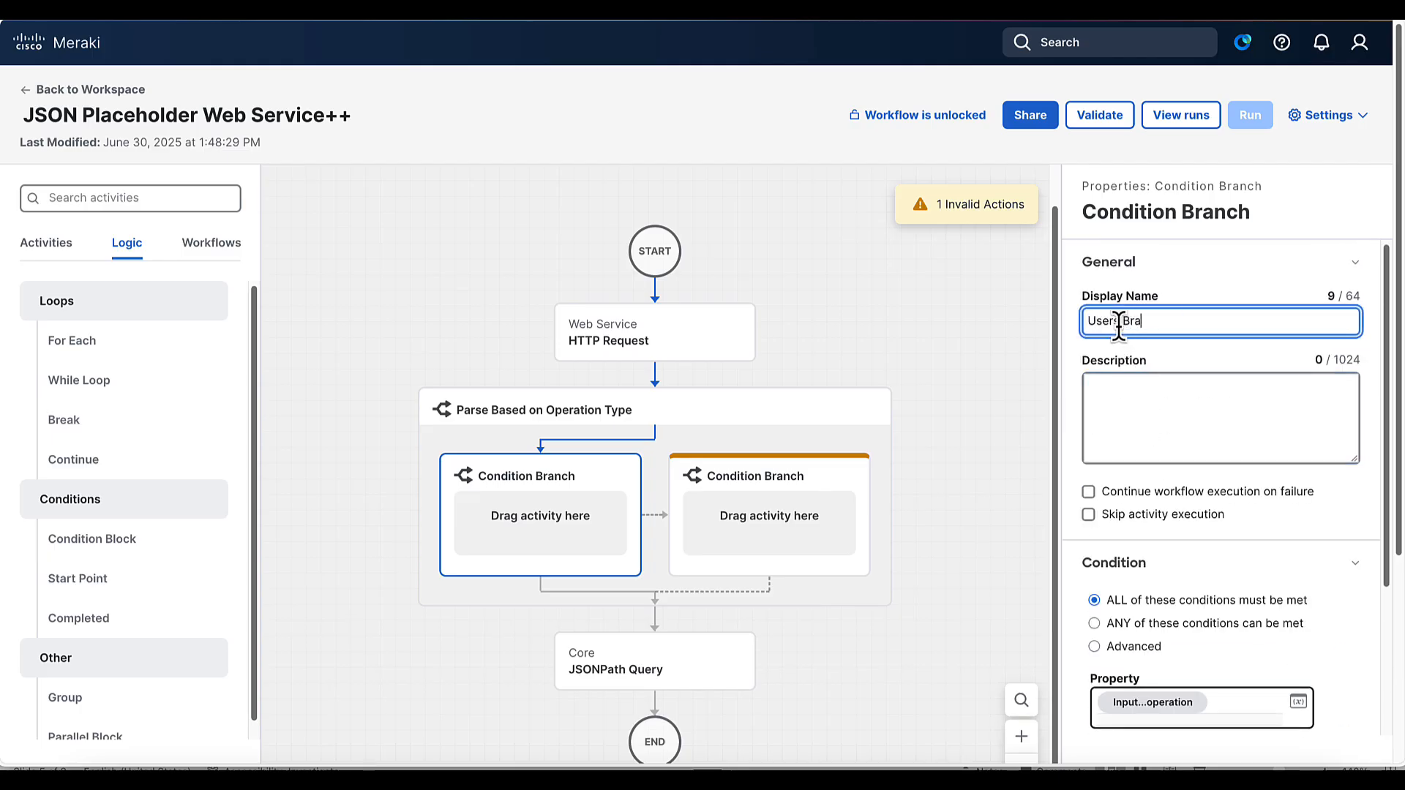
pyautogui.write('nch')
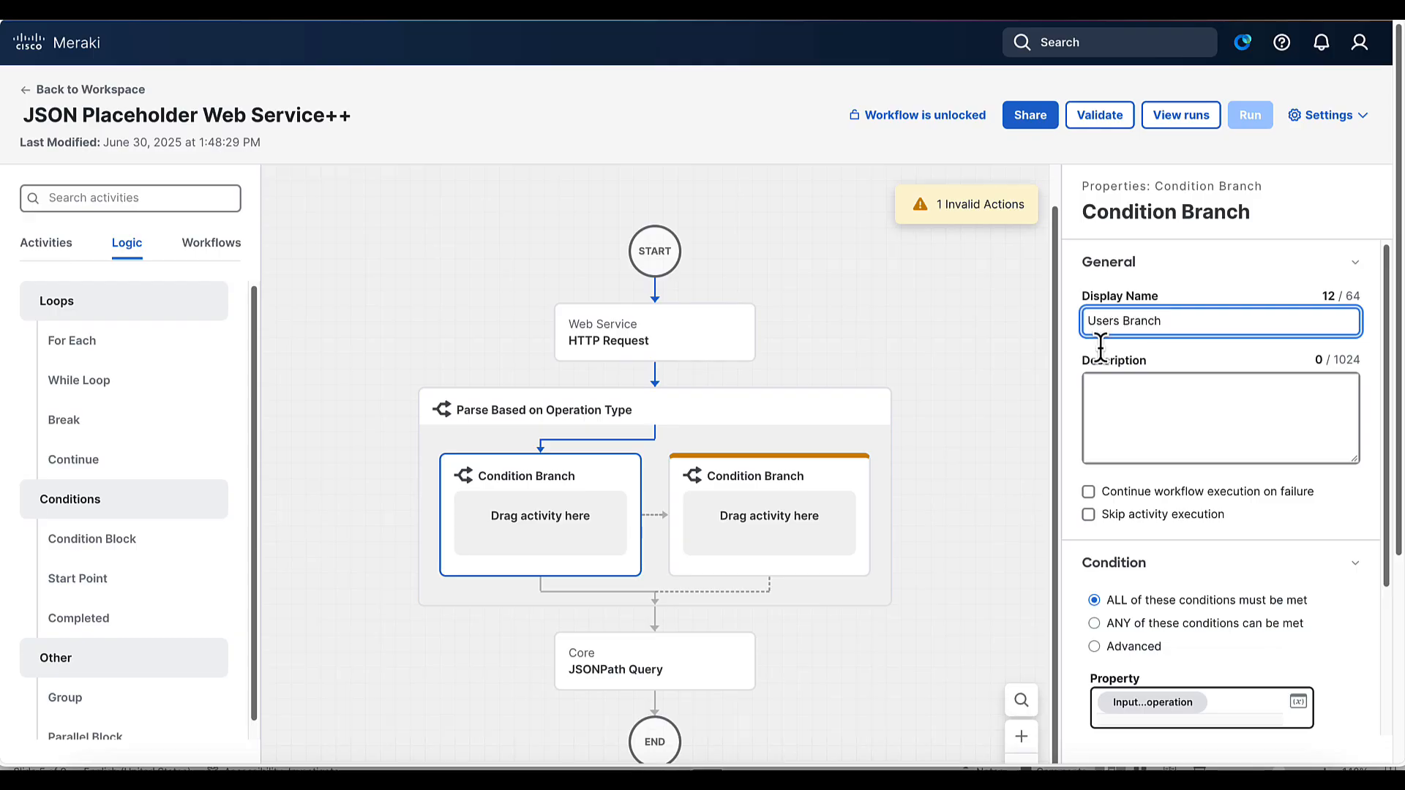
pyautogui.press('Return')
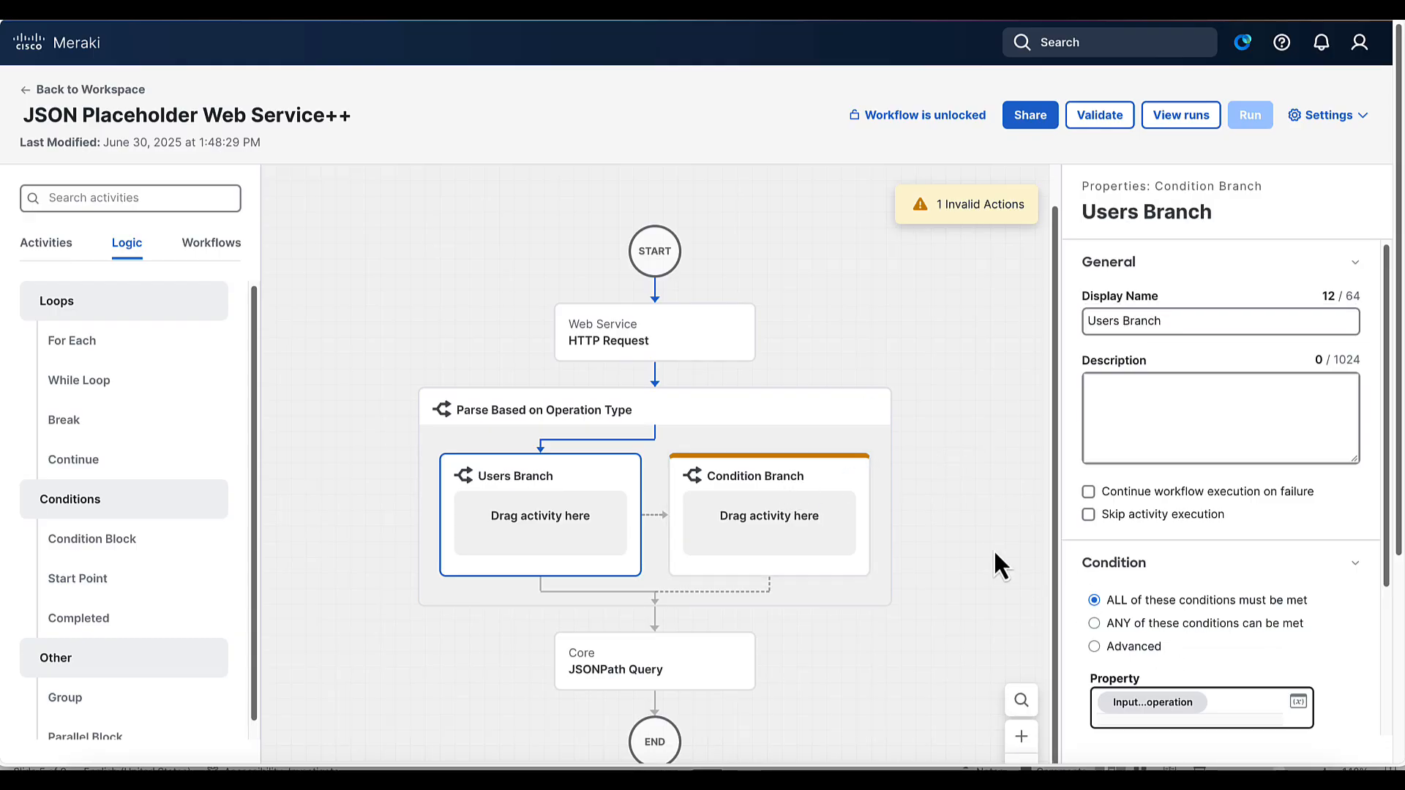
# Rename the second condition branch as "Posts Branch".
pyautogui.click(813, 479)
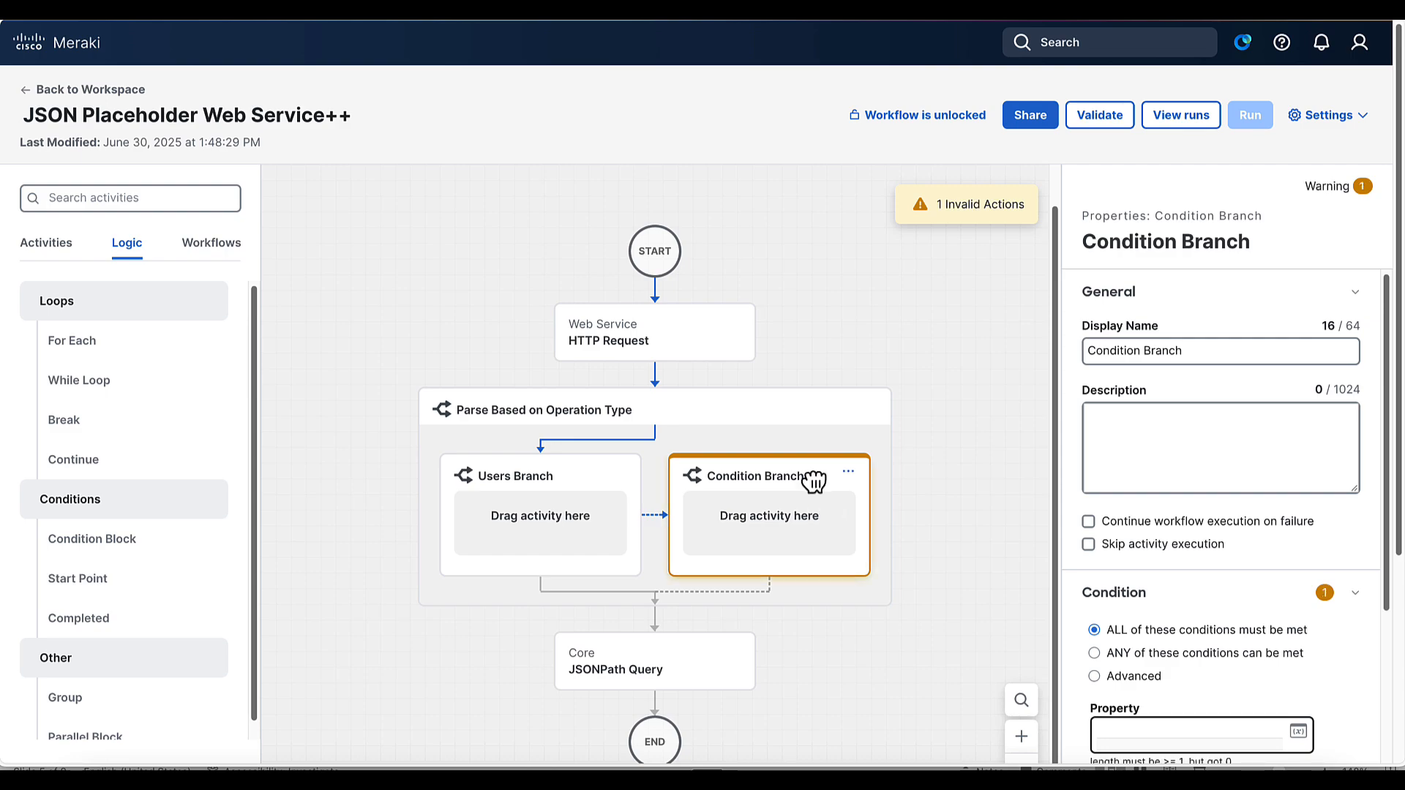
pyautogui.doubleClick(1104, 350)
pyautogui.write('Posts')
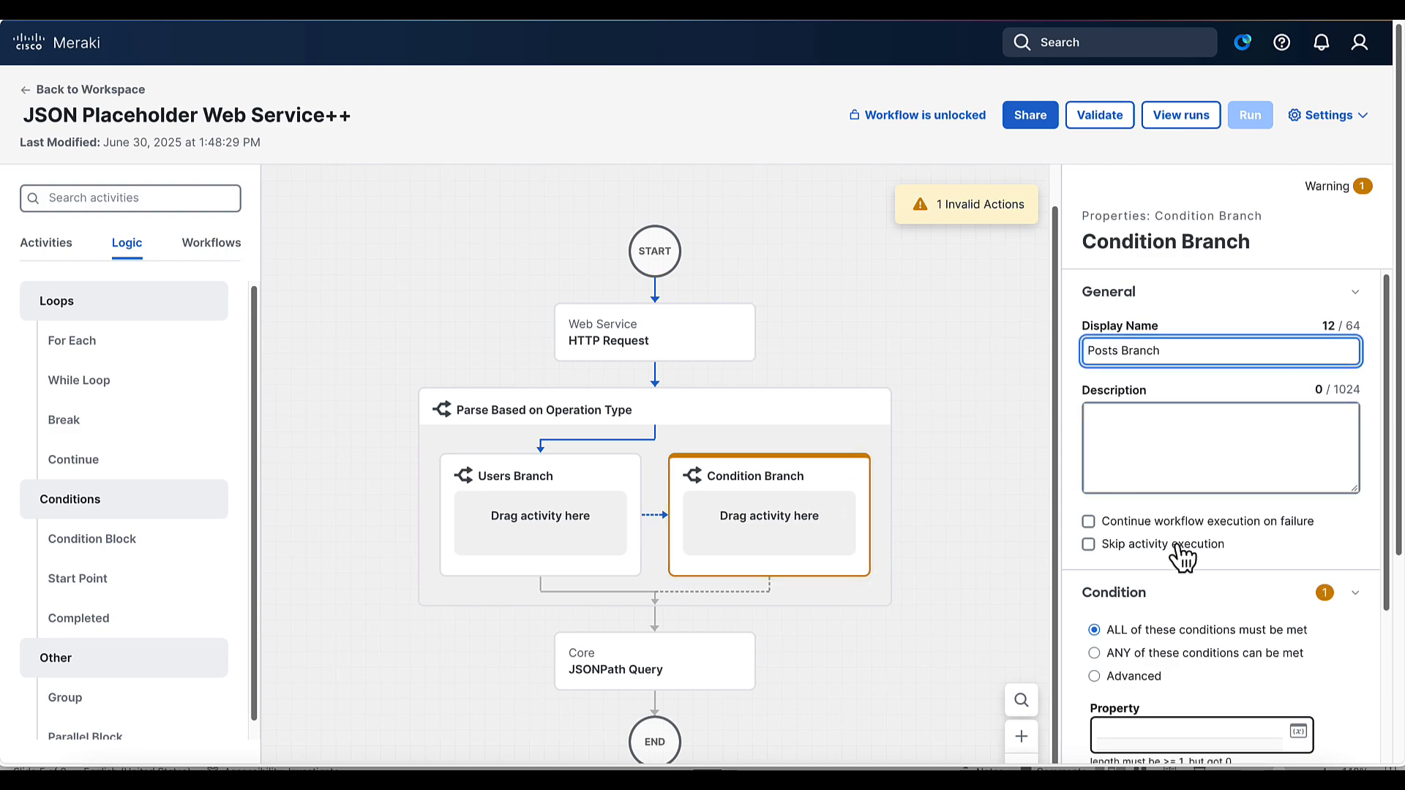
# Set the Posts Branch condition to require that the workflow's "operation" input equals "posts".
pyautogui.scroll(-3, 1179, 555)
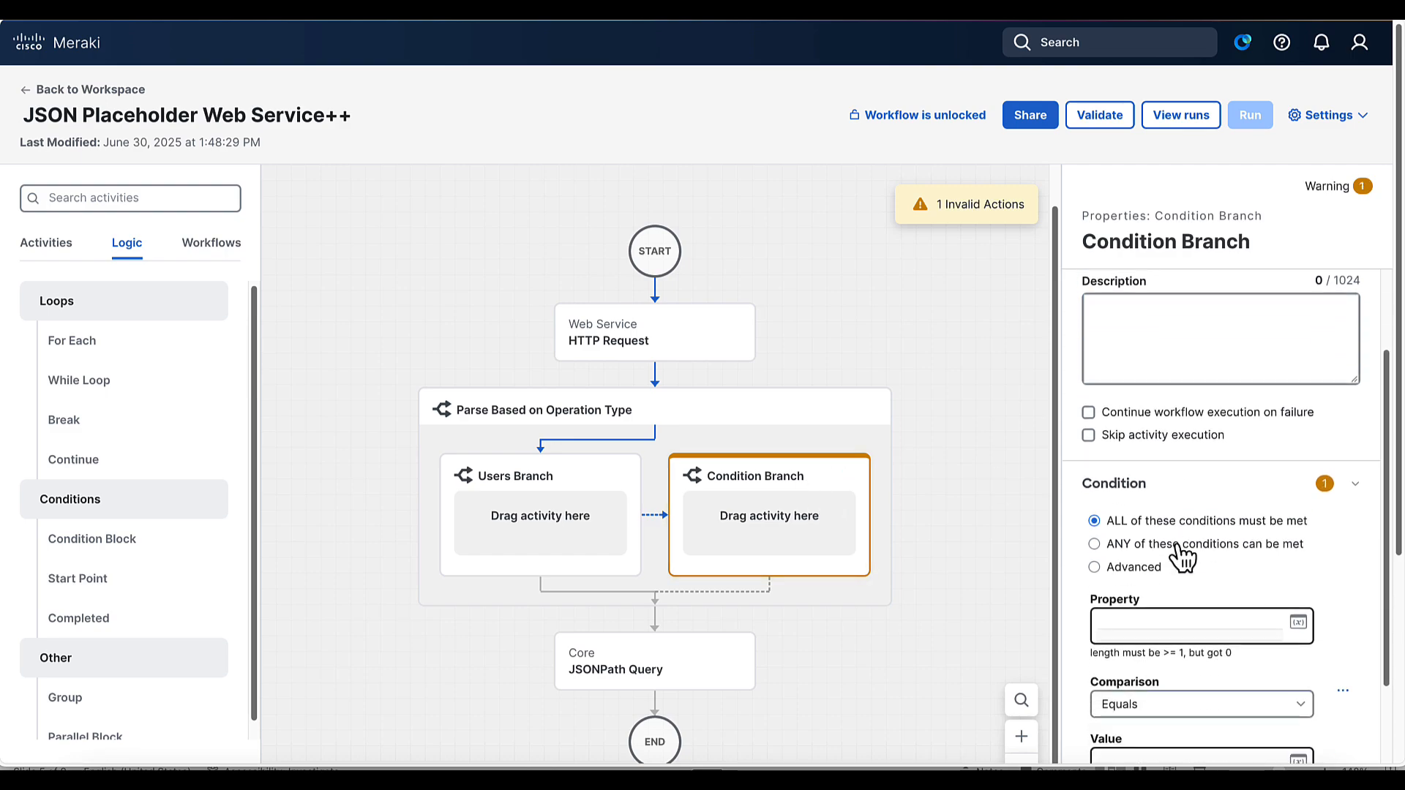
pyautogui.click(1299, 530)
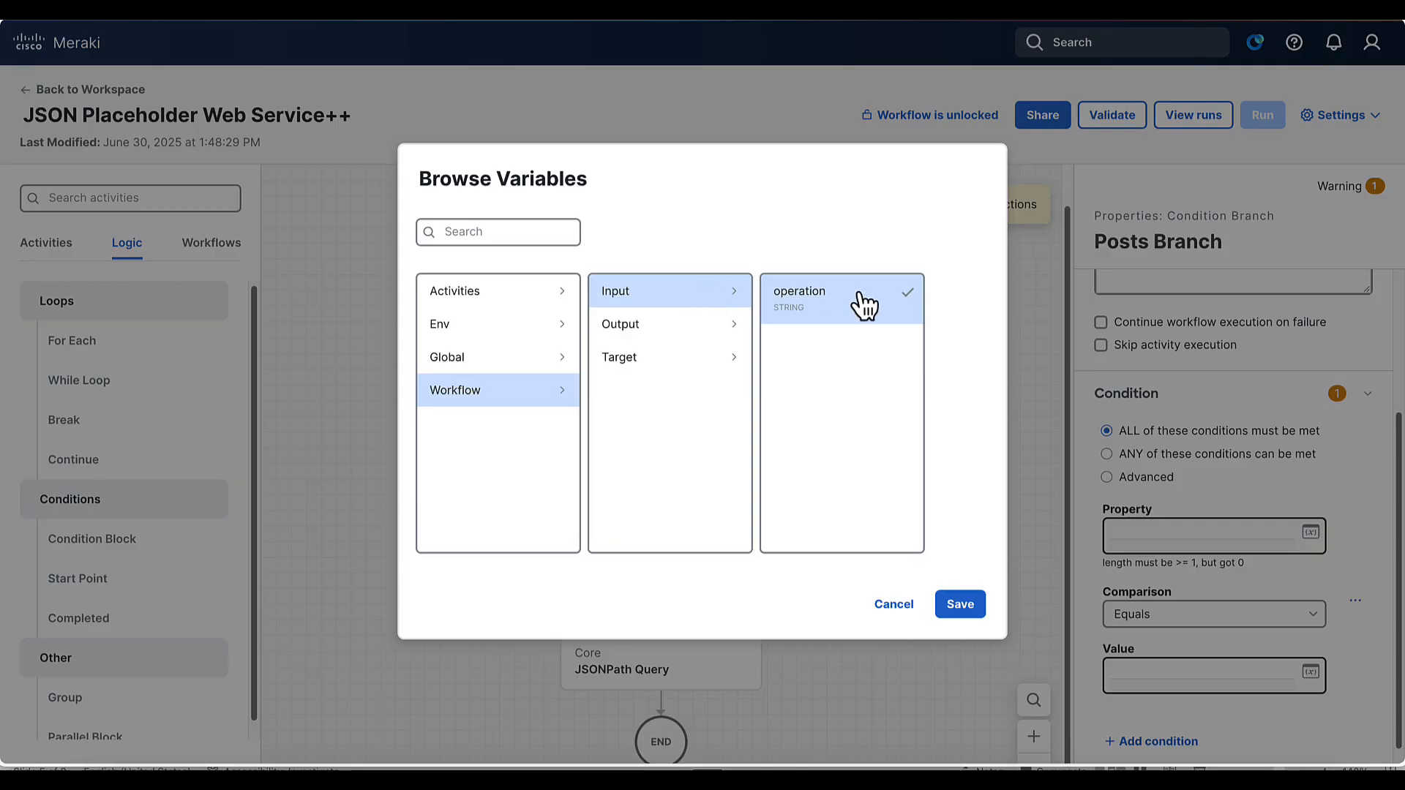
pyautogui.click(958, 602)
pyautogui.scroll(-3, 1115, 692)
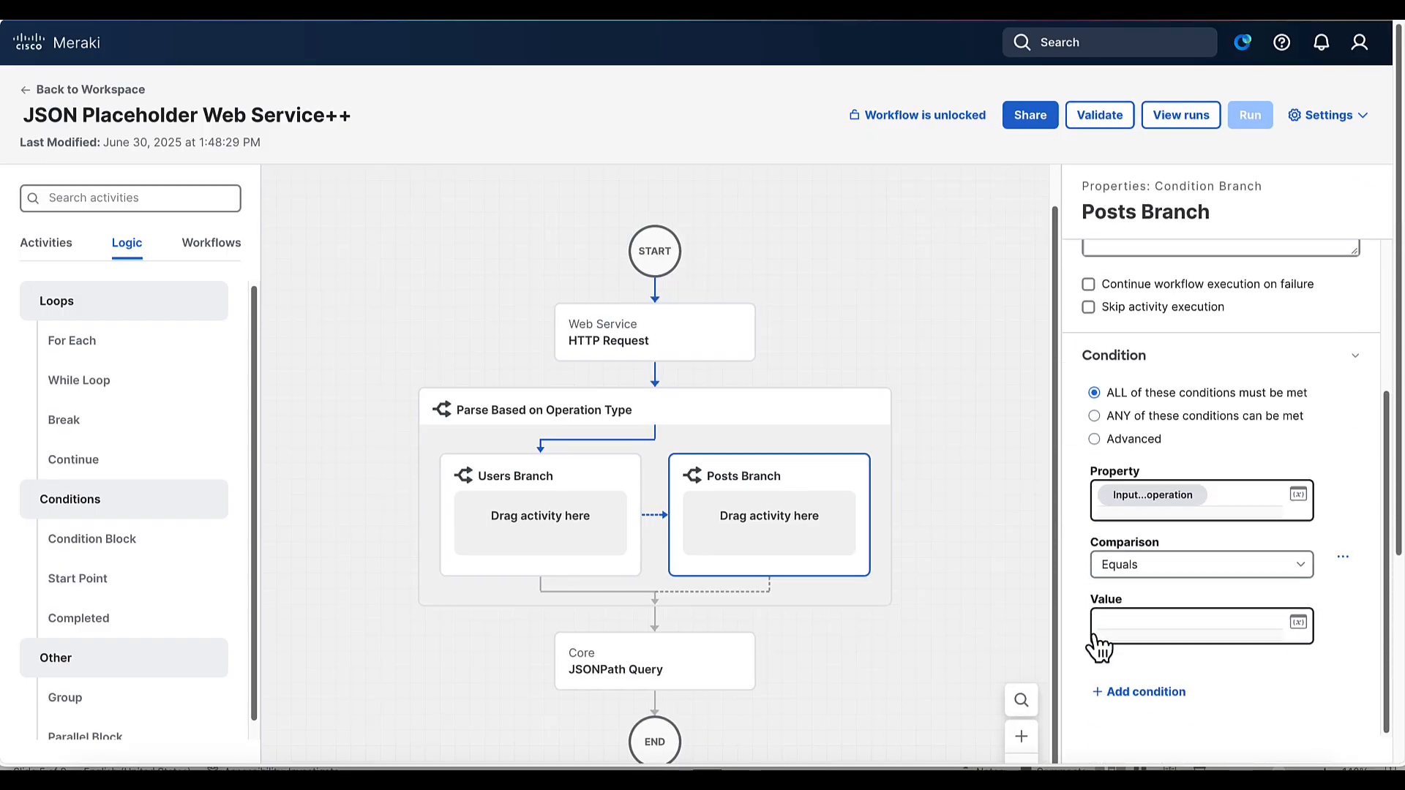
pyautogui.click(1116, 622)
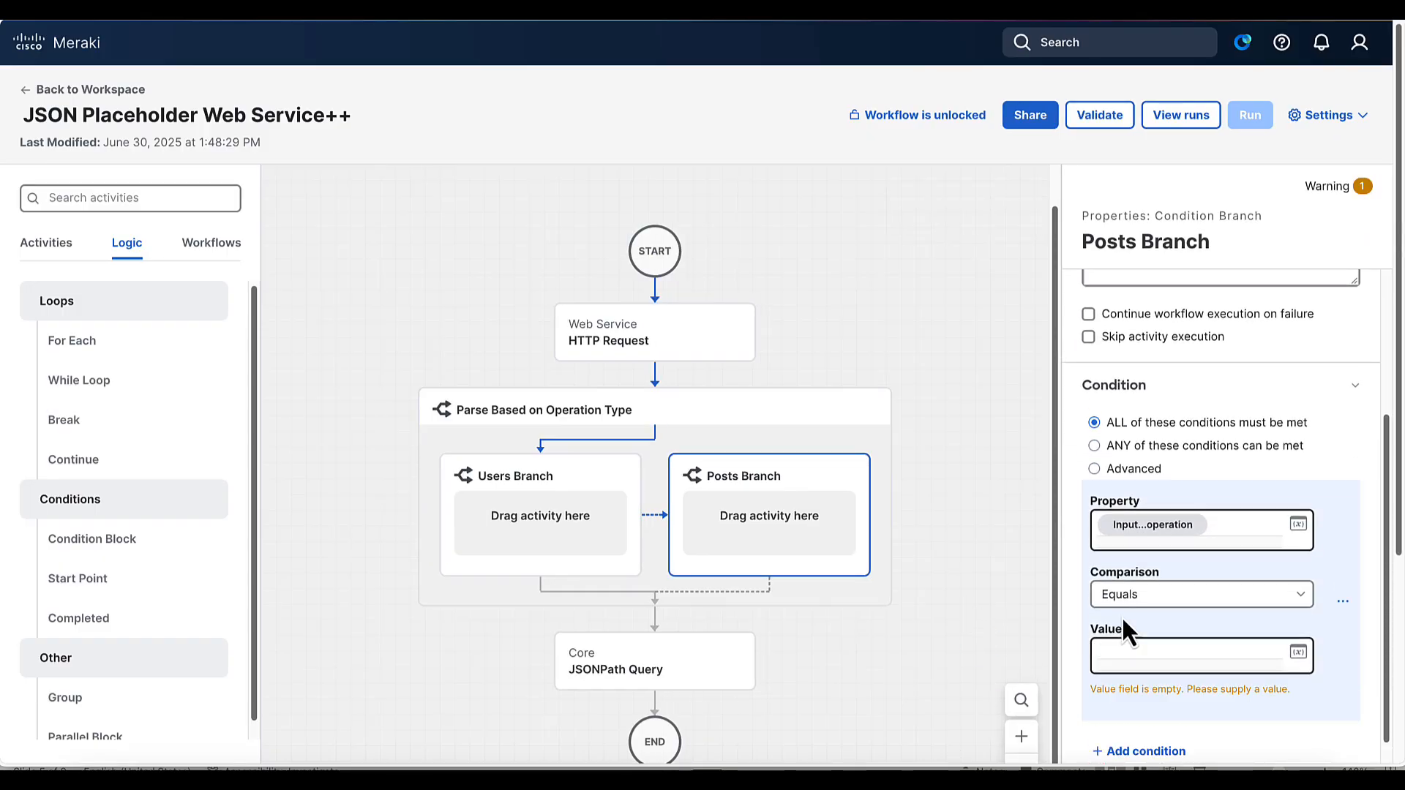
pyautogui.write('posts')
pyautogui.click(789, 501)
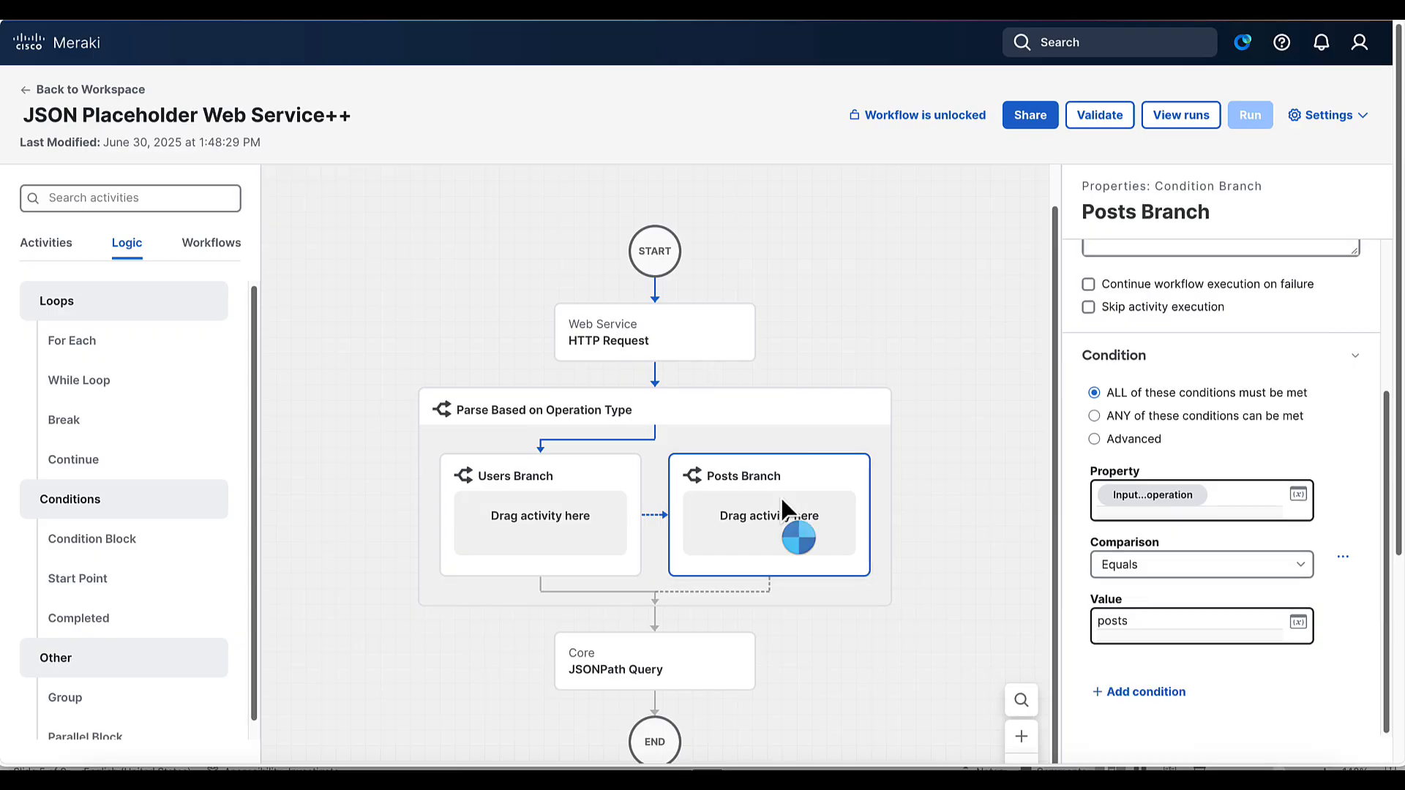
# Move the existing JSONPath Query activity from below the condition block into the Users Branch.
pyautogui.click(876, 635)
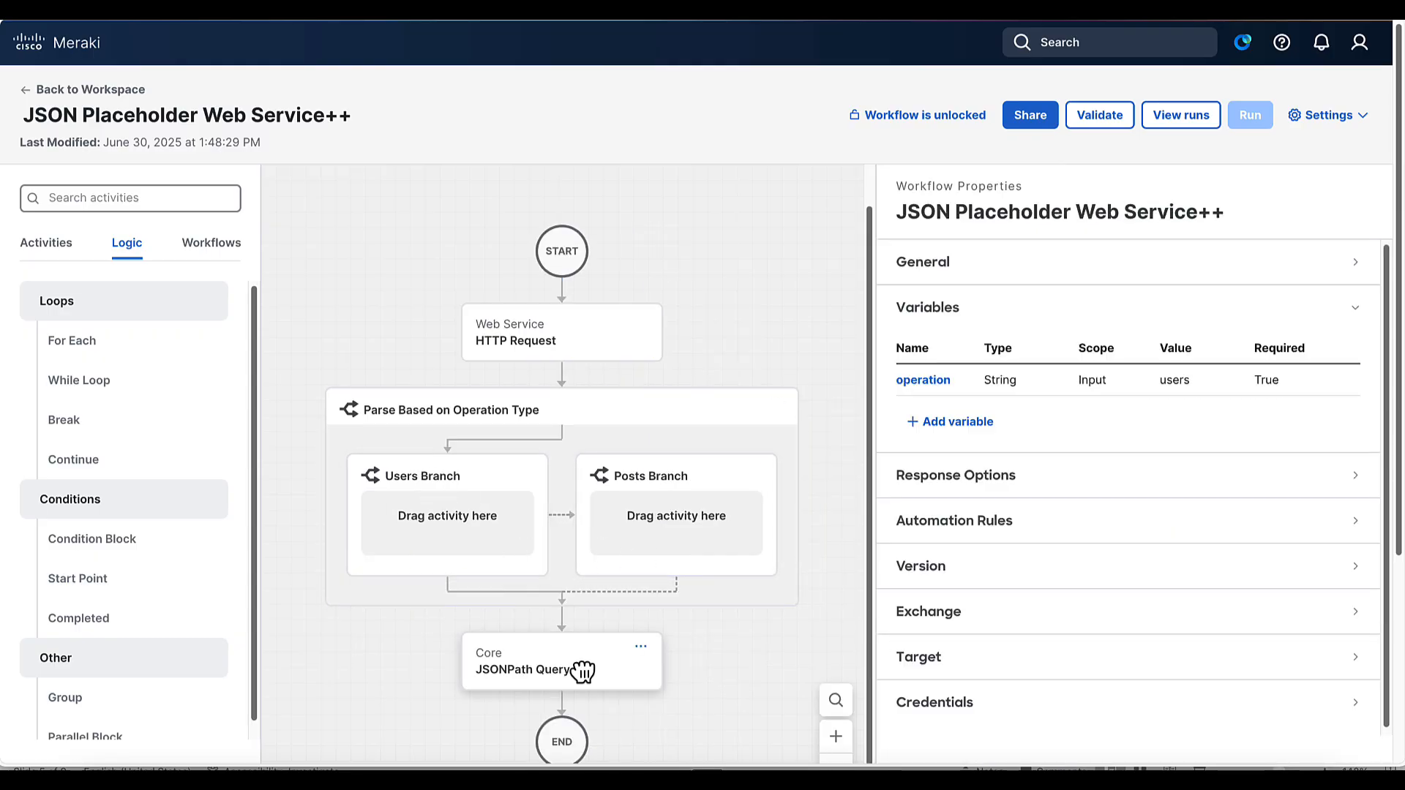
pyautogui.moveTo(580, 663); pyautogui.dragTo(462, 526)
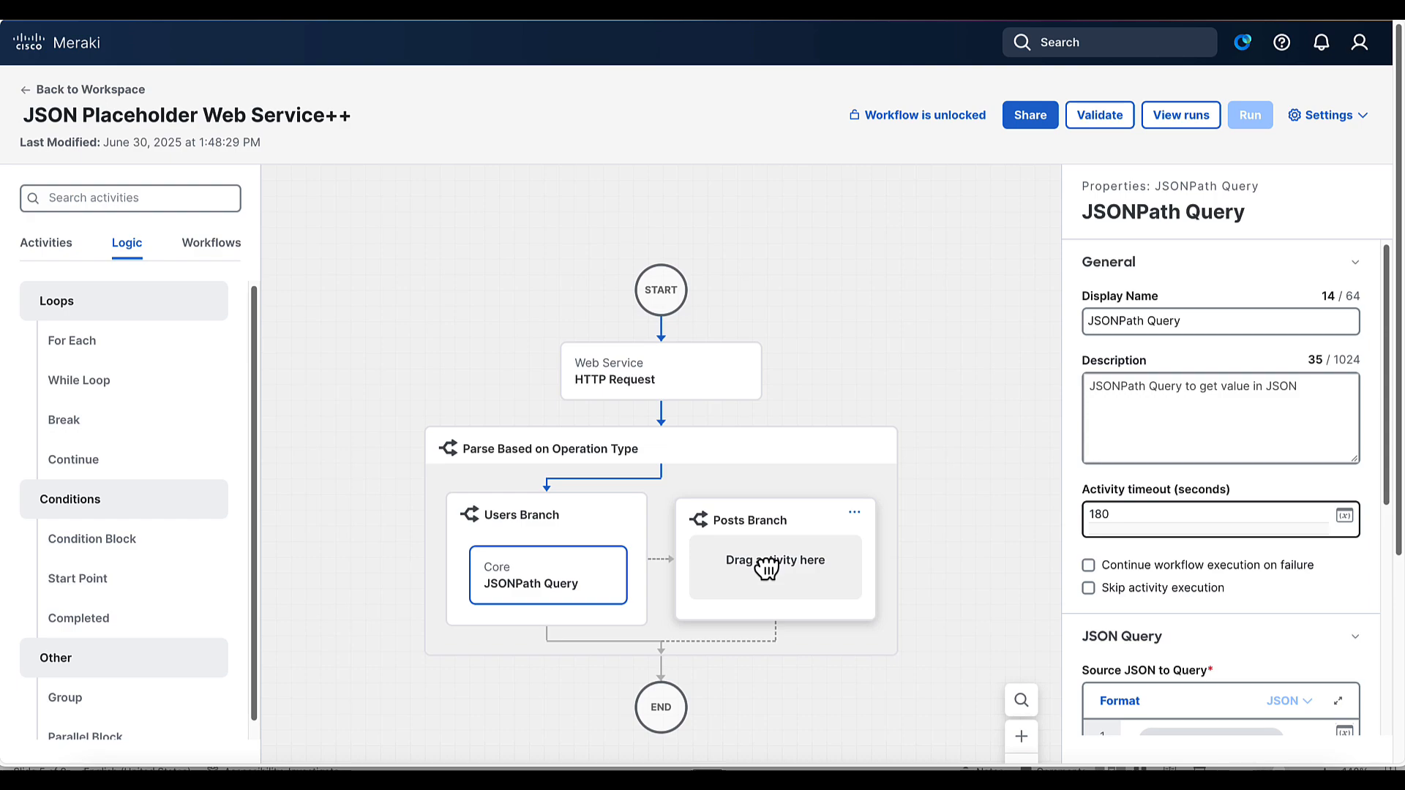
# Validate the workflow and run it with the operation input set to "users".
pyautogui.click(1087, 123)
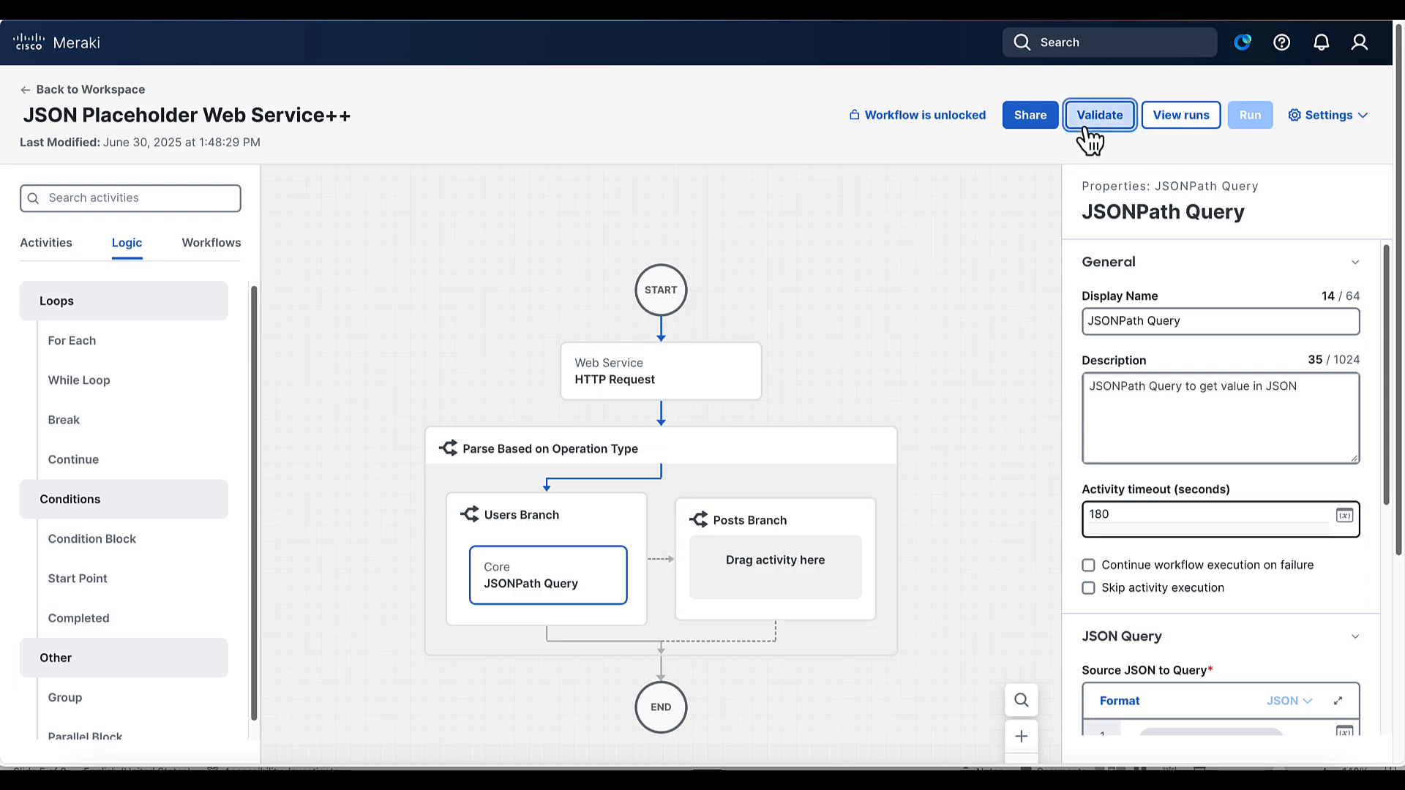
pyautogui.click(1250, 114)
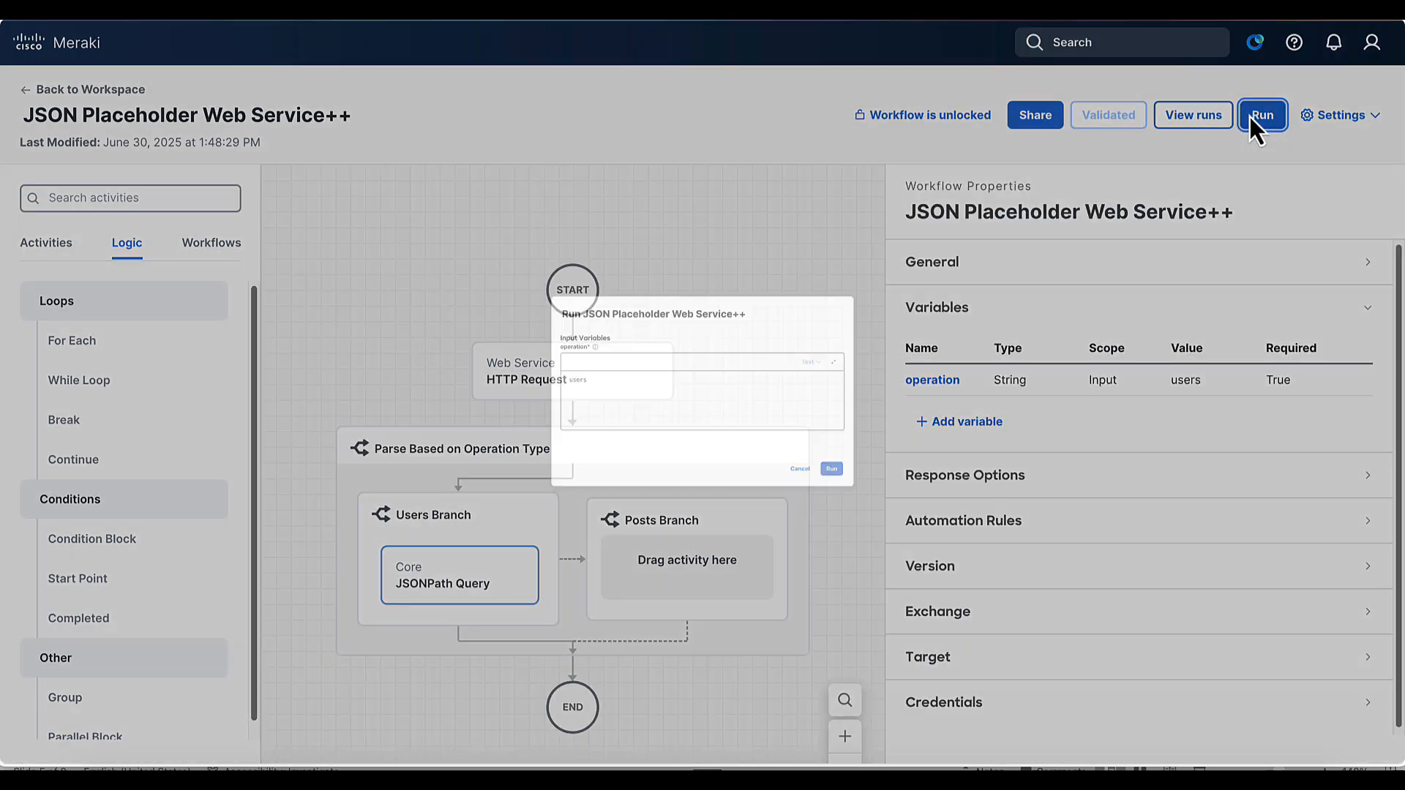
pyautogui.click(698, 383)
pyautogui.click(951, 549)
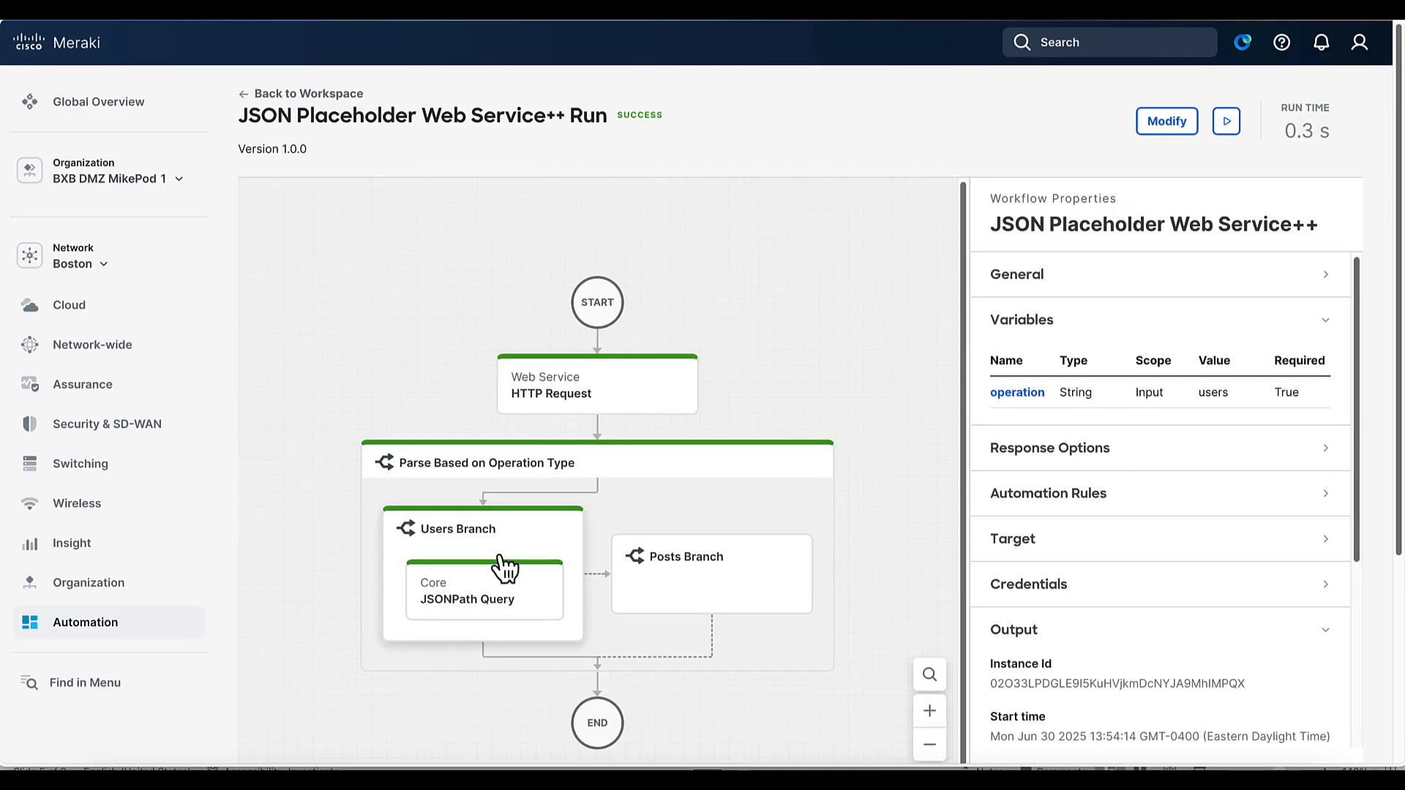
# Examine the JSONPath Query output inside the Users Branch of the completed run.
pyautogui.click(502, 581)
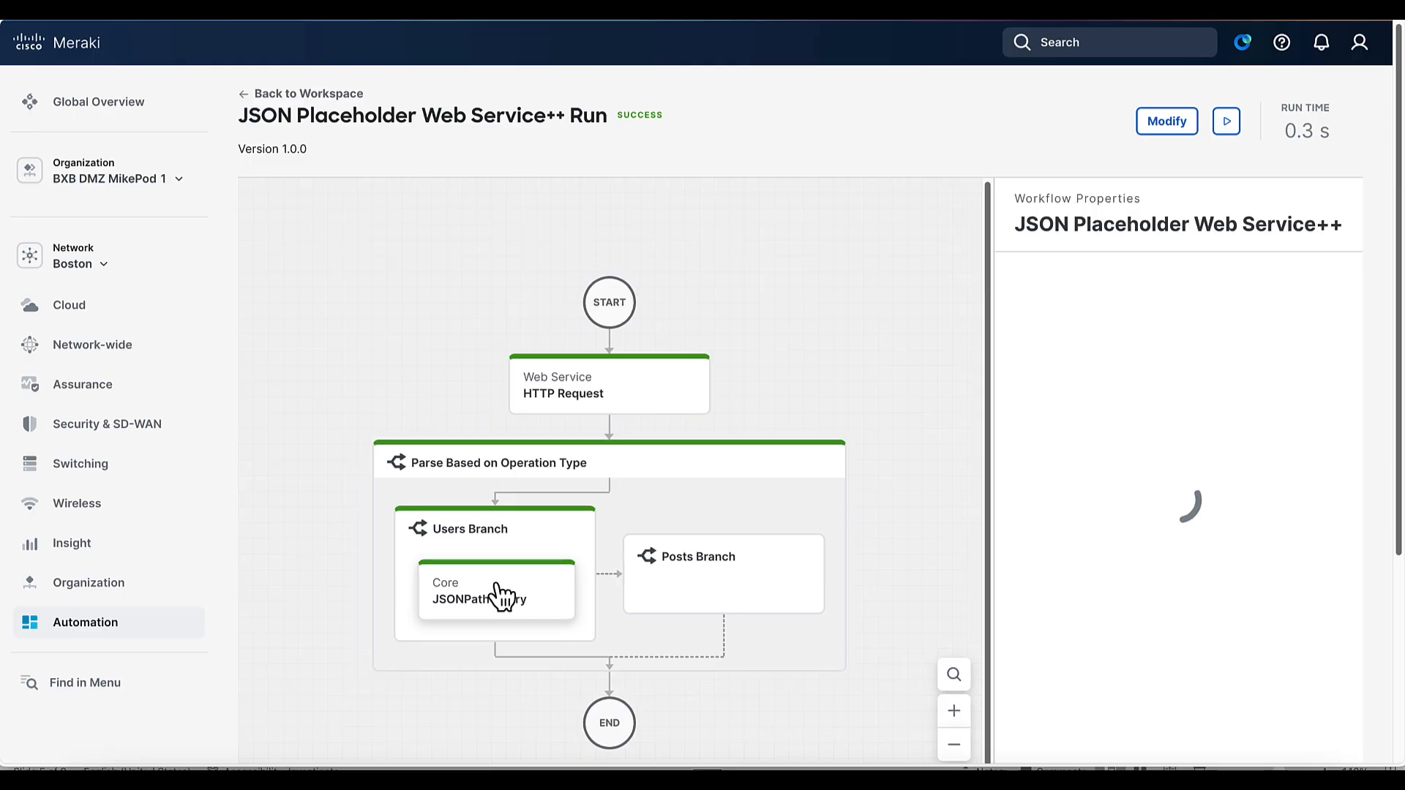
pyautogui.scroll(-20, 1059, 651)
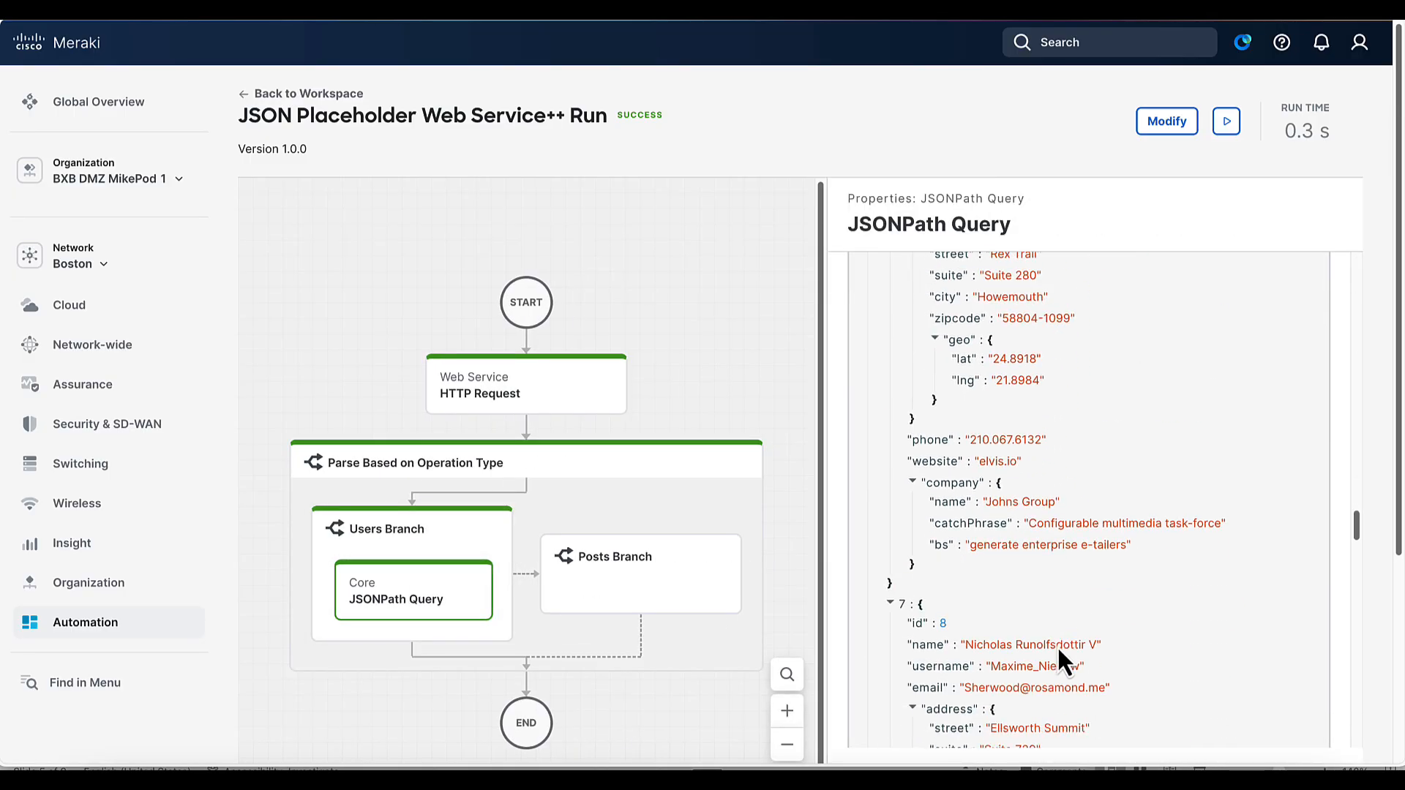
pyautogui.scroll(-8, 1057, 647)
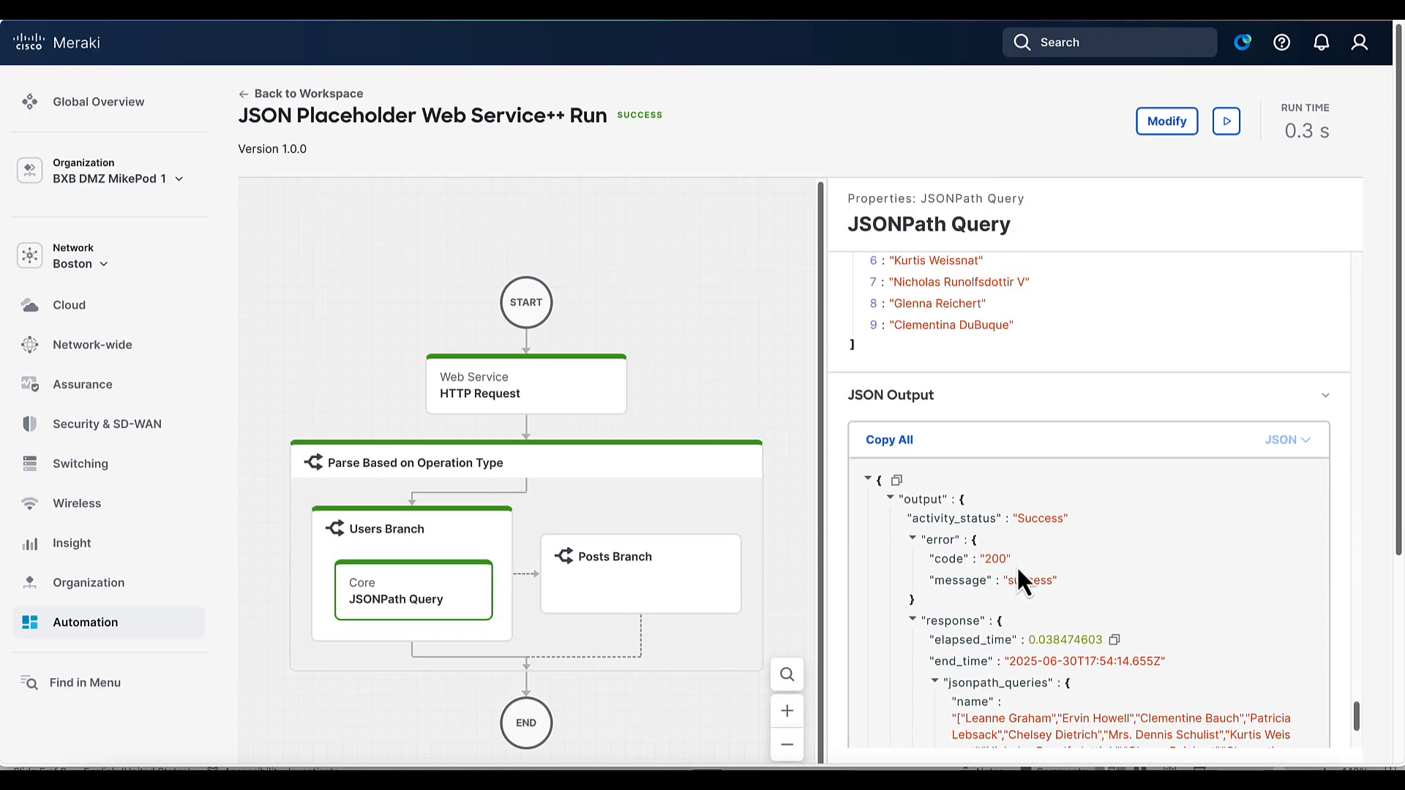
pyautogui.scroll(2, 1017, 565)
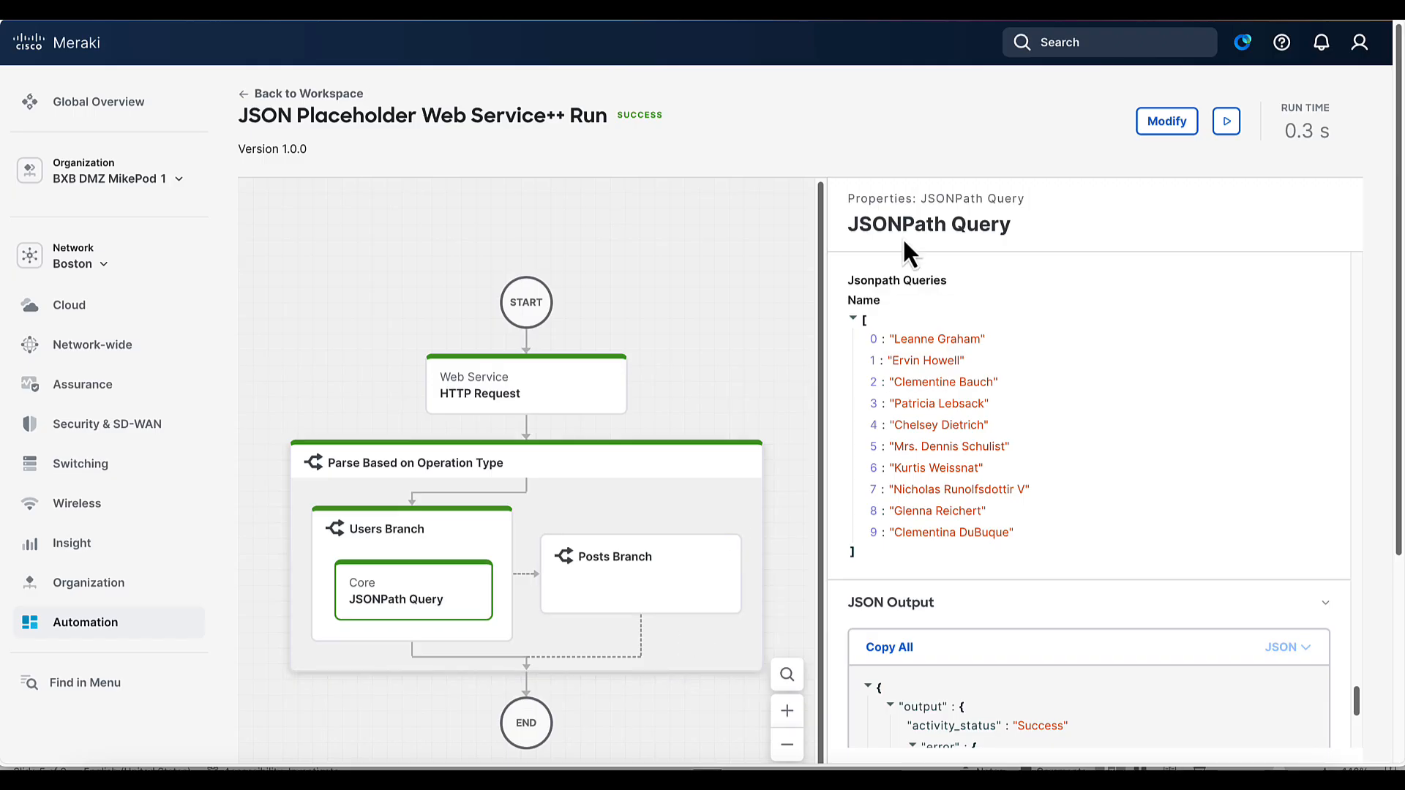
# Return to editing the workflow, duplicate the Users Branch's JSONPath Query activity, and move the copy into the Posts Branch.
pyautogui.click(1168, 126)
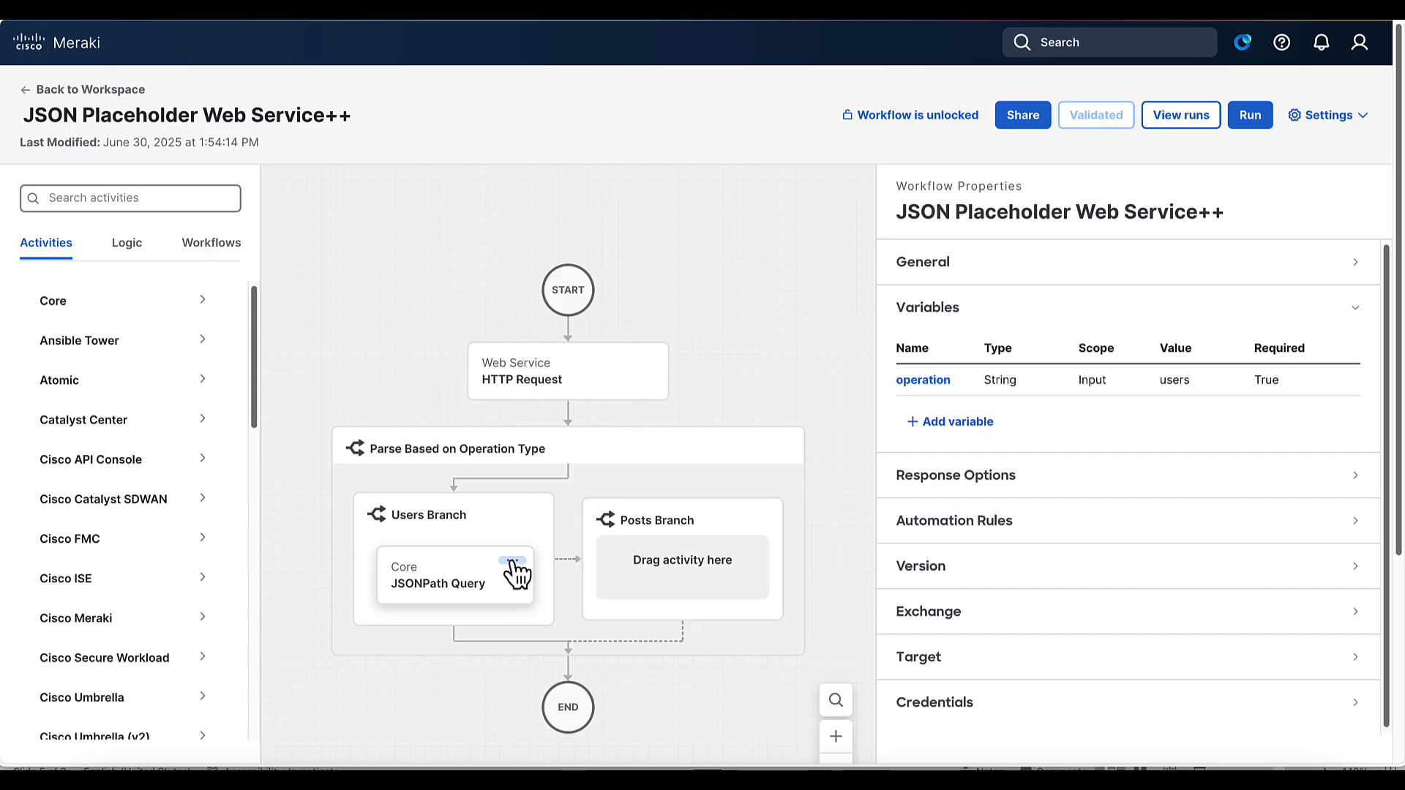
pyautogui.click(512, 561)
pyautogui.click(512, 559)
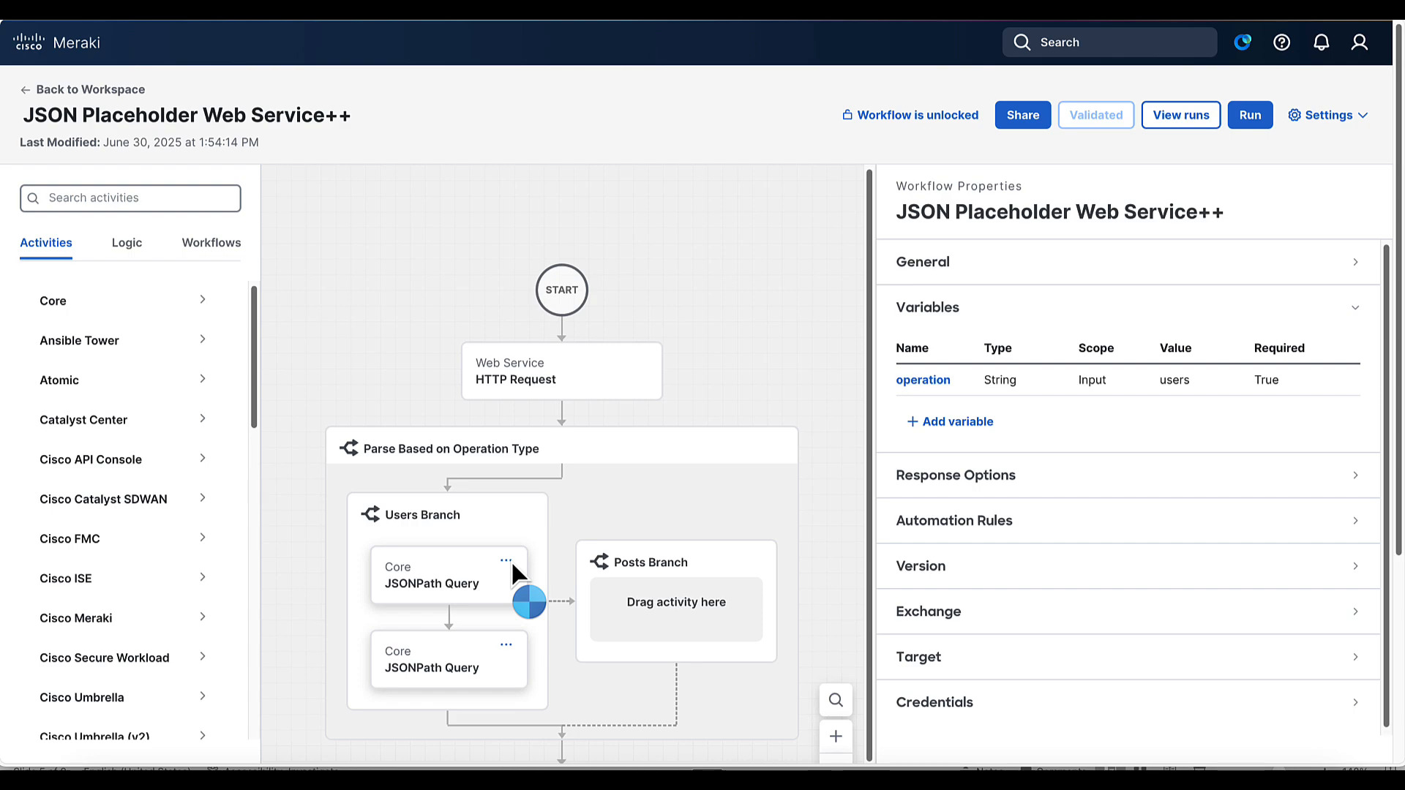
pyautogui.click(470, 659)
pyautogui.moveTo(506, 659); pyautogui.dragTo(701, 606)
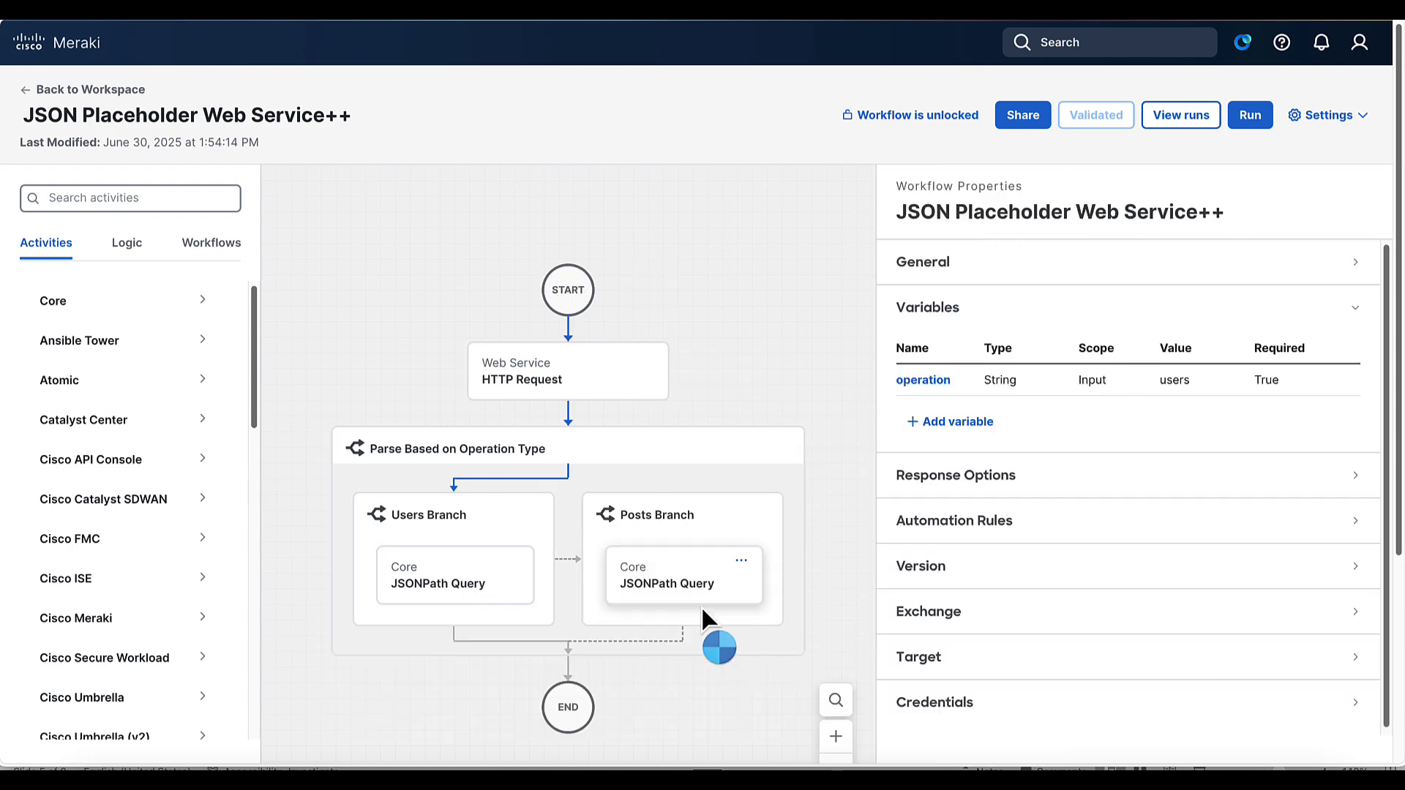
# Review the Posts Branch condition and the source JSON and query settings of its copied JSONPath Query activity.
pyautogui.scroll(-3, 1125, 649)
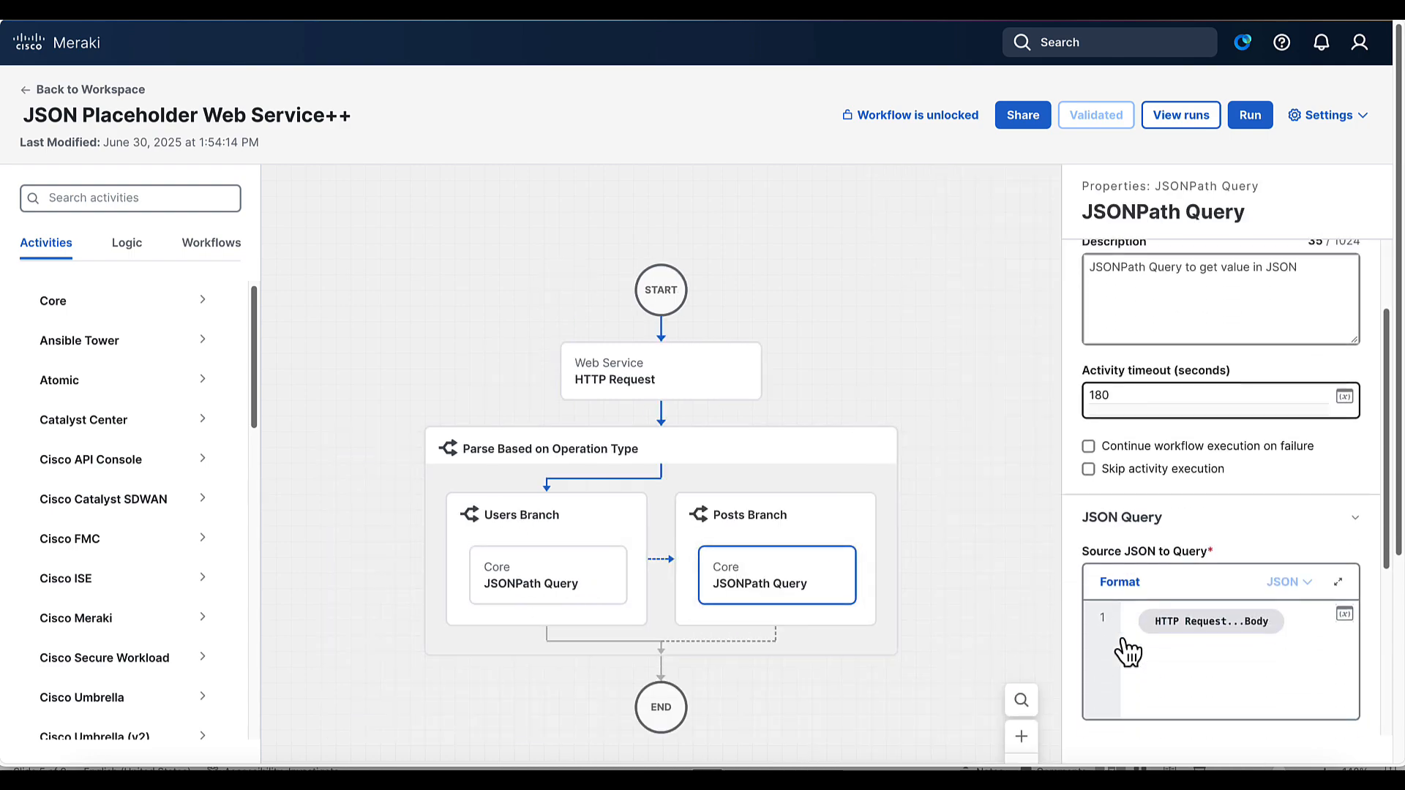
pyautogui.click(849, 539)
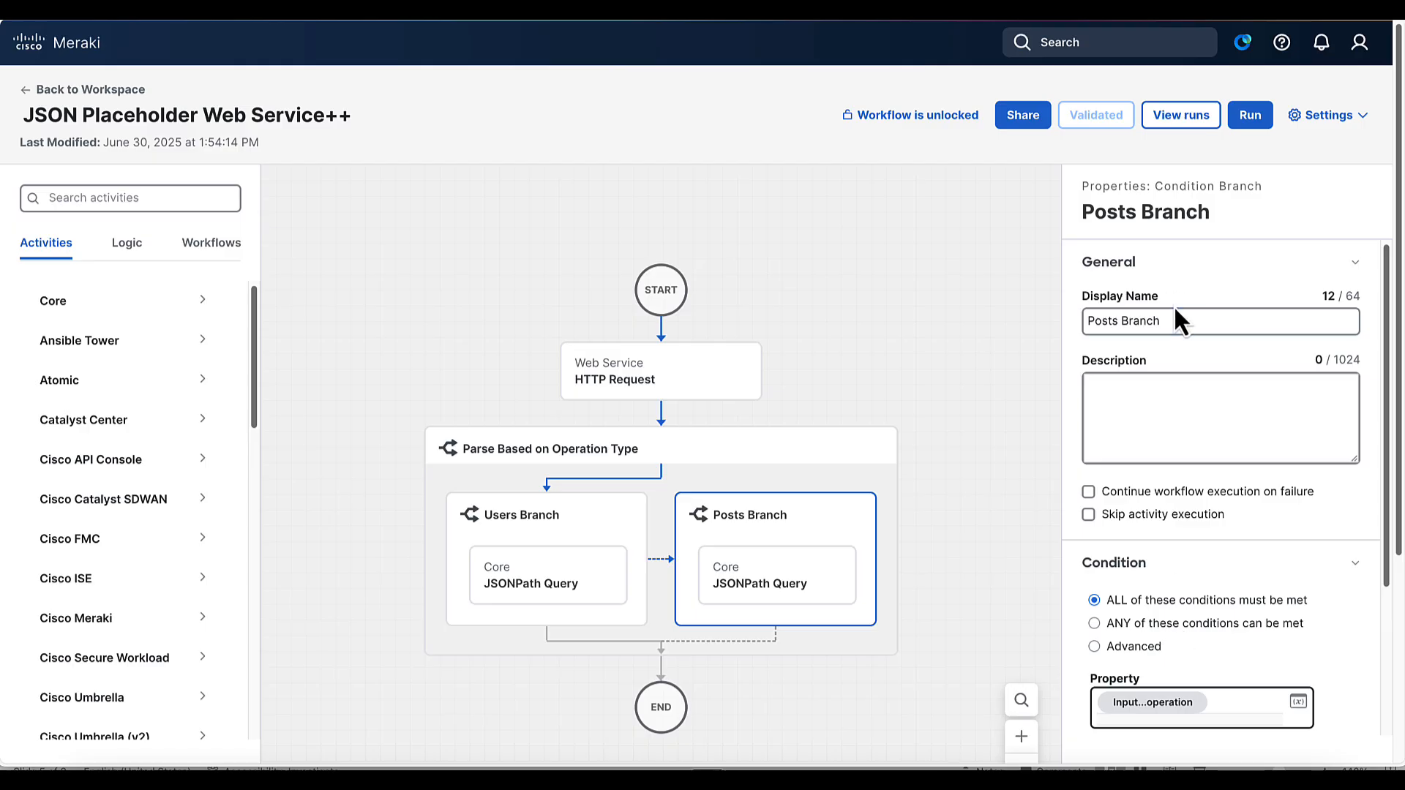
pyautogui.scroll(-3, 1151, 651)
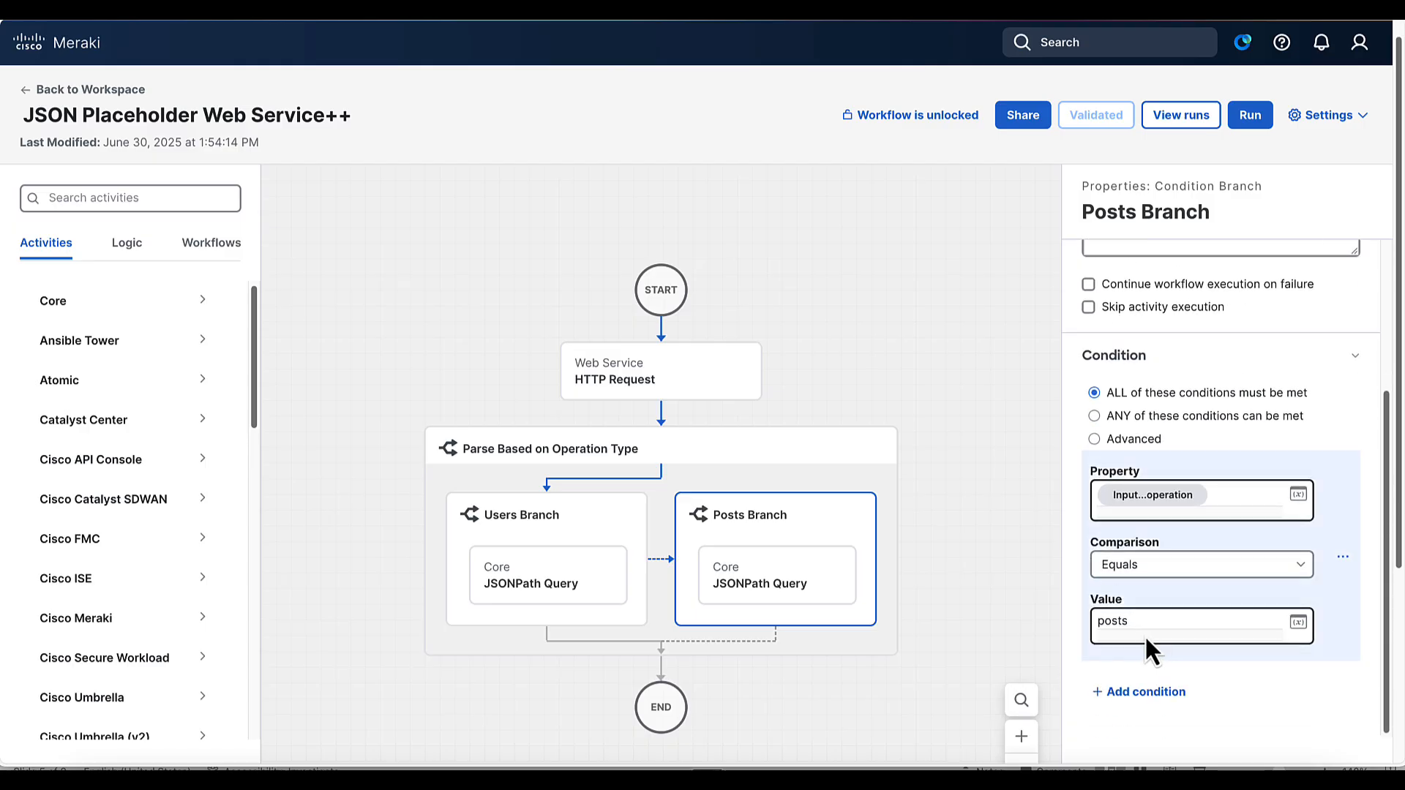
pyautogui.click(806, 590)
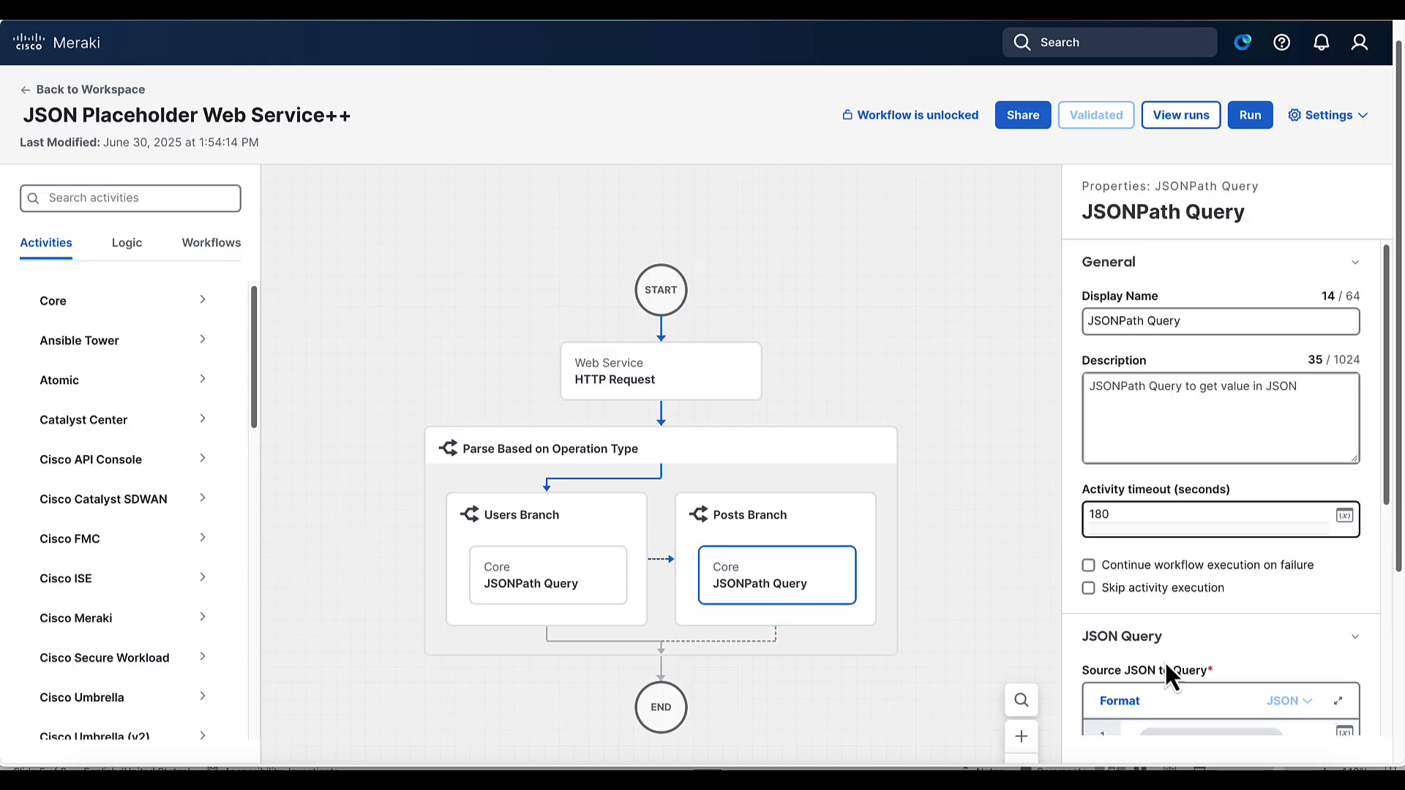
pyautogui.scroll(-1, 1166, 663)
pyautogui.scroll(1, 1165, 662)
pyautogui.scroll(-1, 1165, 662)
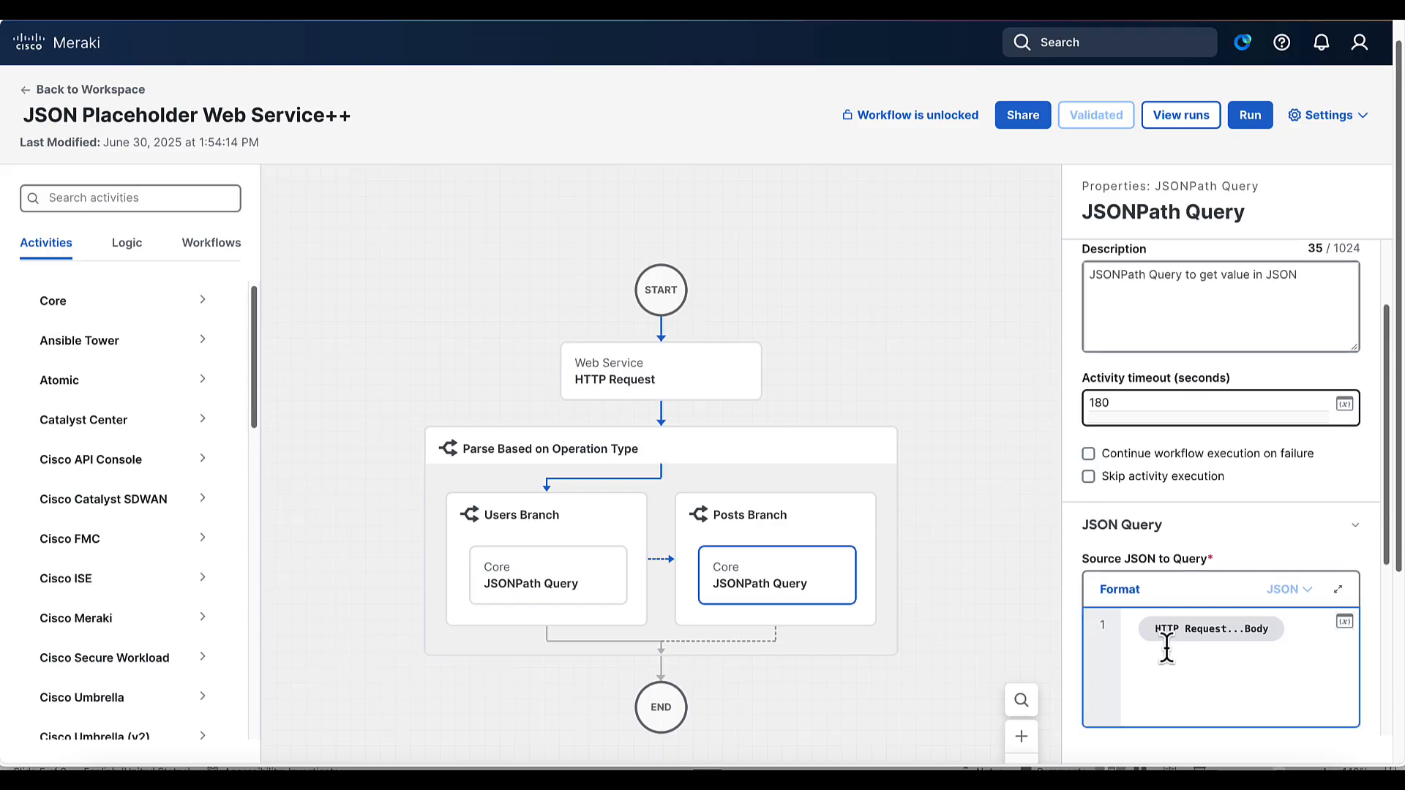
pyautogui.scroll(-4, 1166, 647)
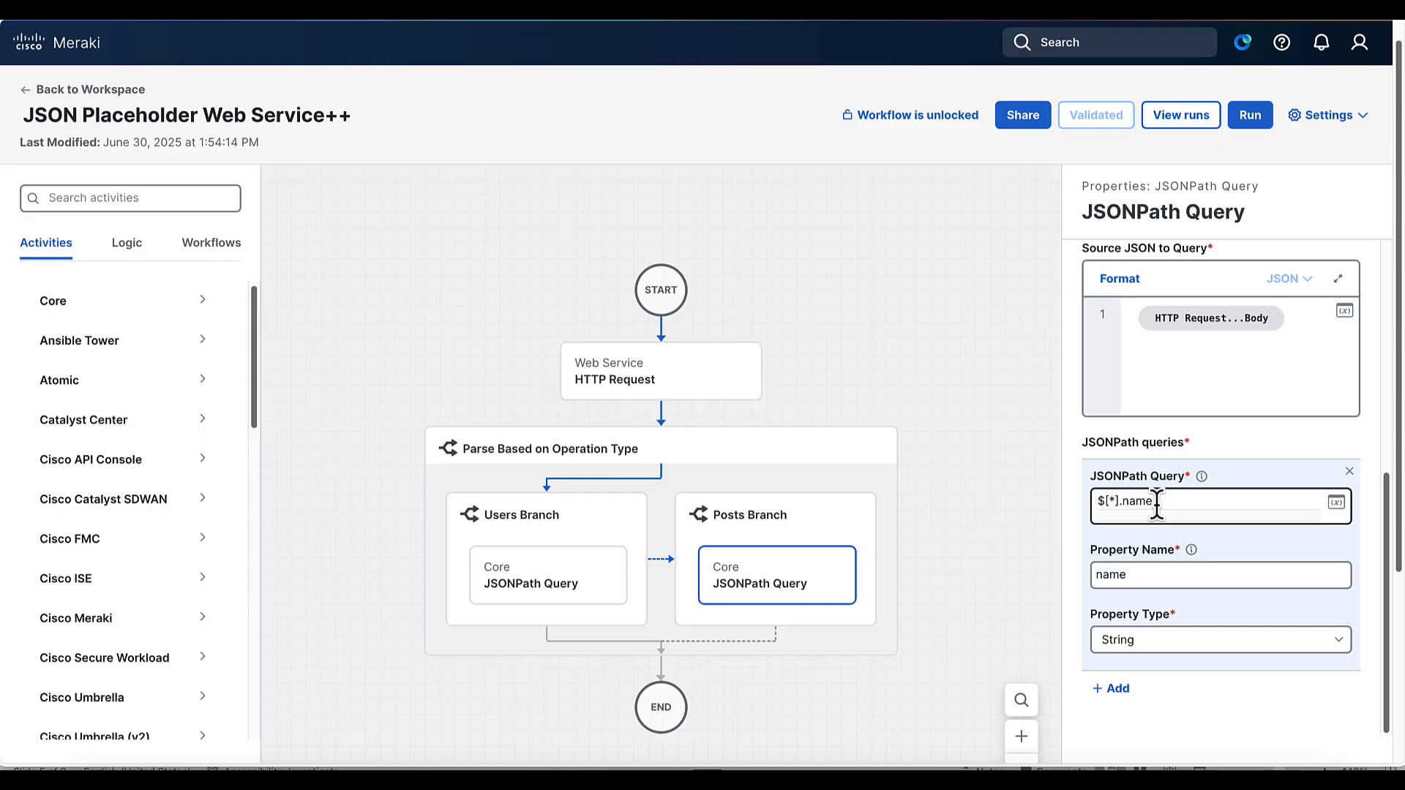
# Open the full details of the workflow's failed run from its run history and check the operation input value.
pyautogui.click(1180, 115)
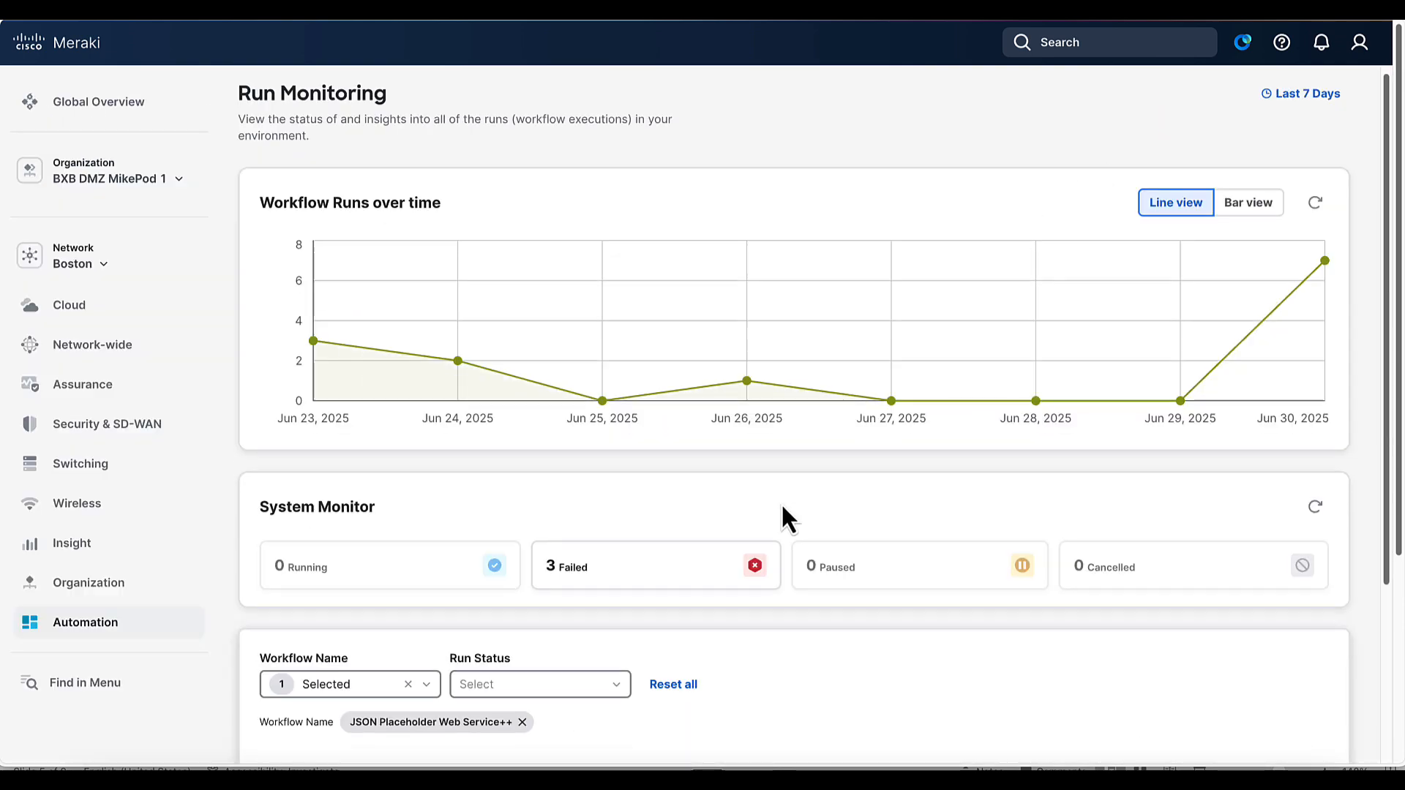
pyautogui.scroll(-4, 780, 504)
pyautogui.scroll(-1, 780, 503)
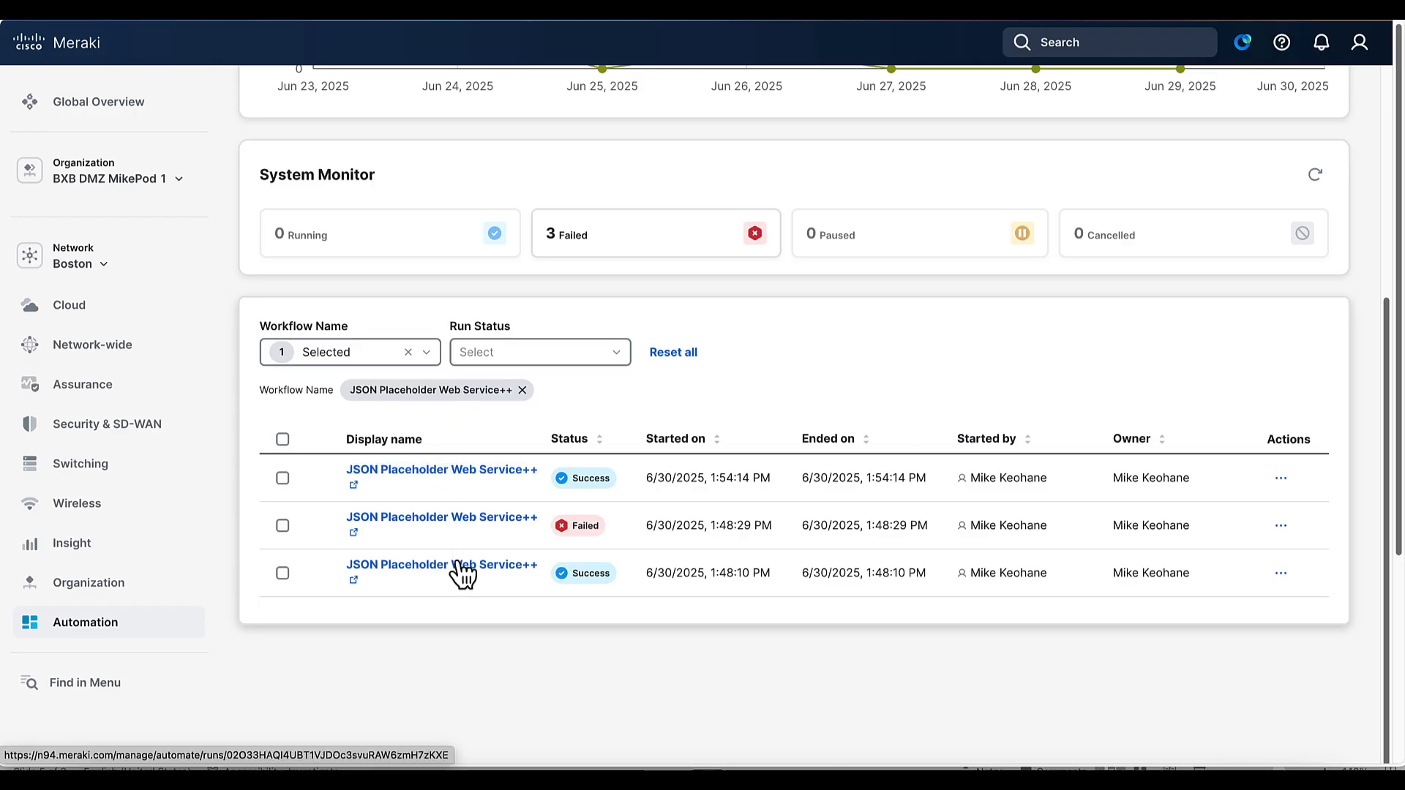
pyautogui.click(477, 482)
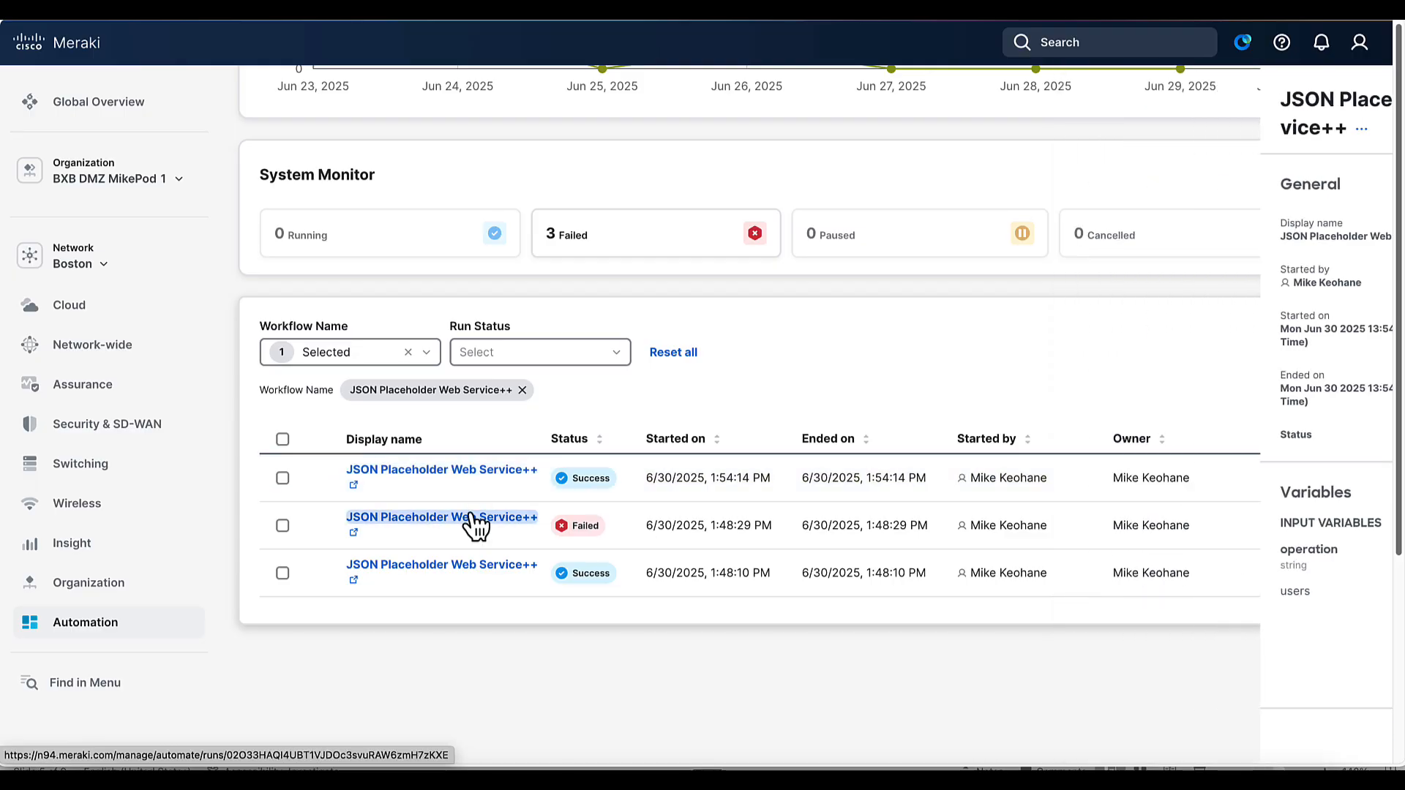
pyautogui.click(474, 521)
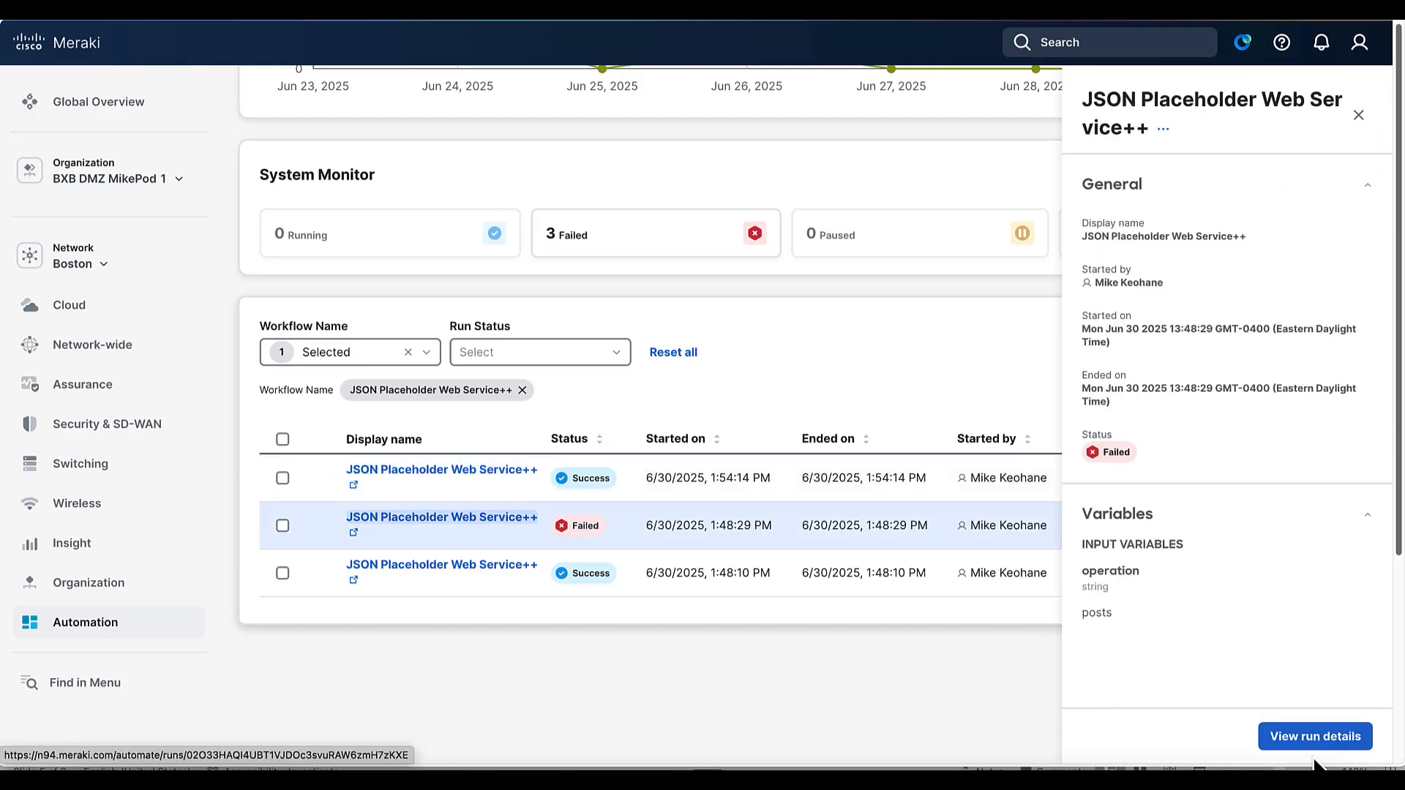
pyautogui.click(1302, 736)
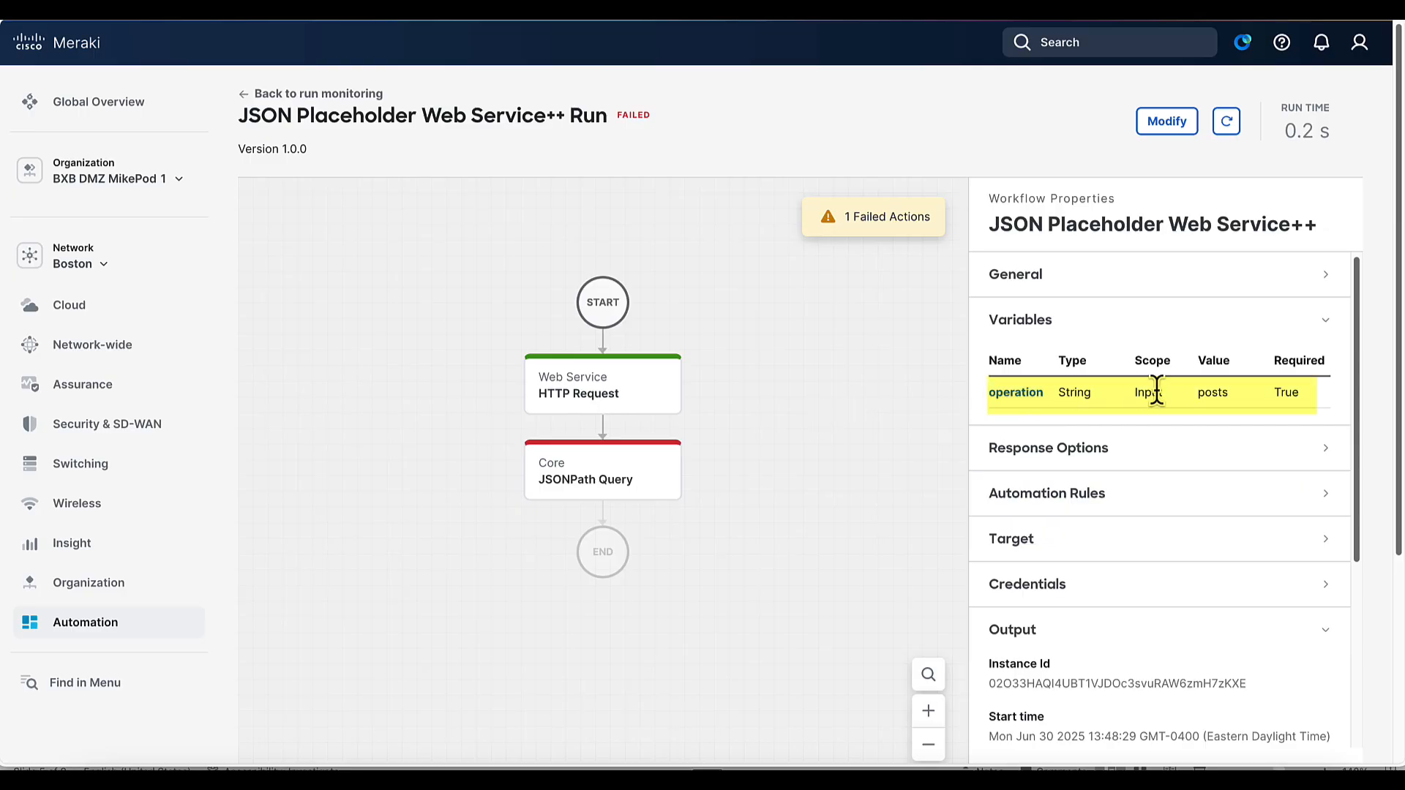
pyautogui.doubleClick(1209, 393)
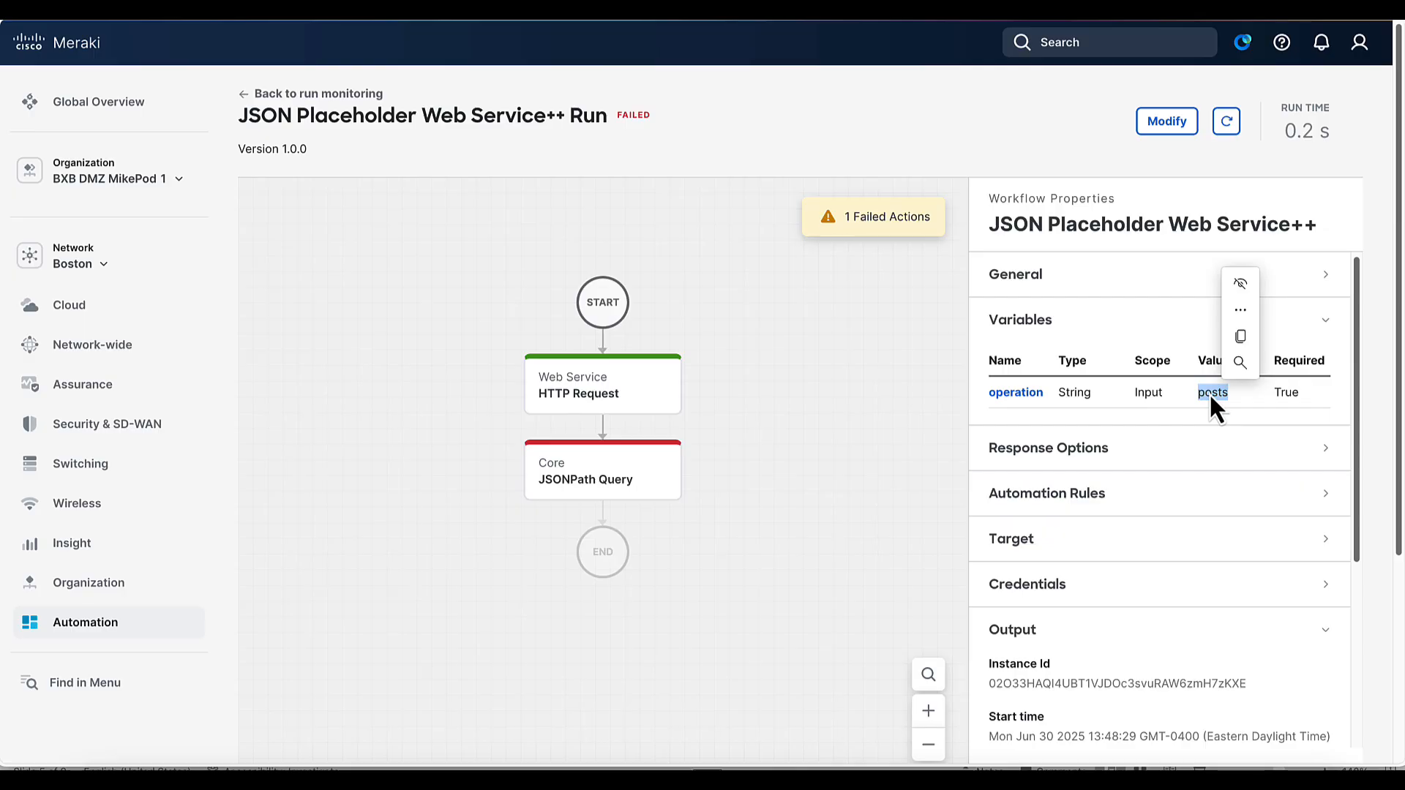
# Copy the JSON response body from the HTTP Request activity in the failed run.
pyautogui.click(580, 403)
pyautogui.scroll(-2, 1028, 595)
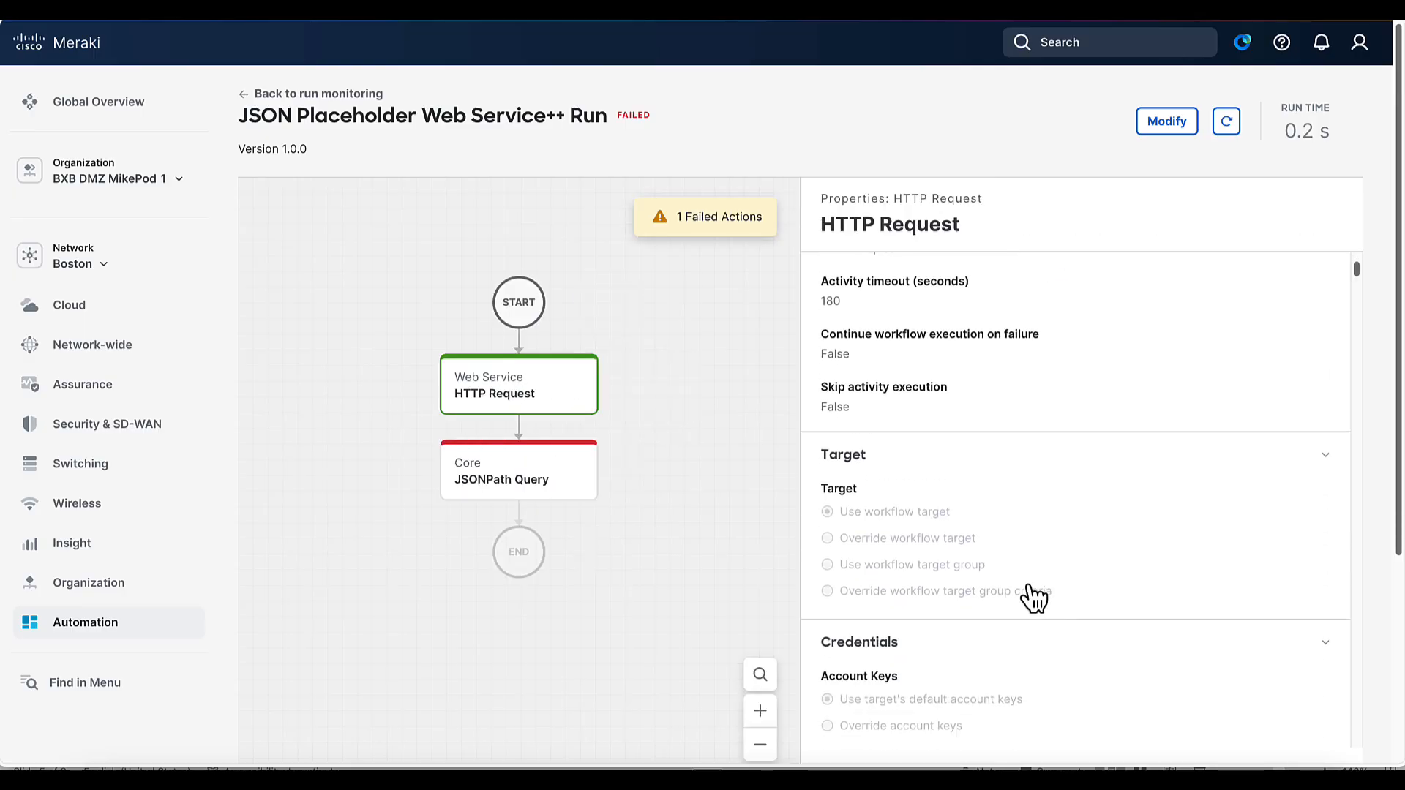
pyautogui.scroll(-10, 1030, 585)
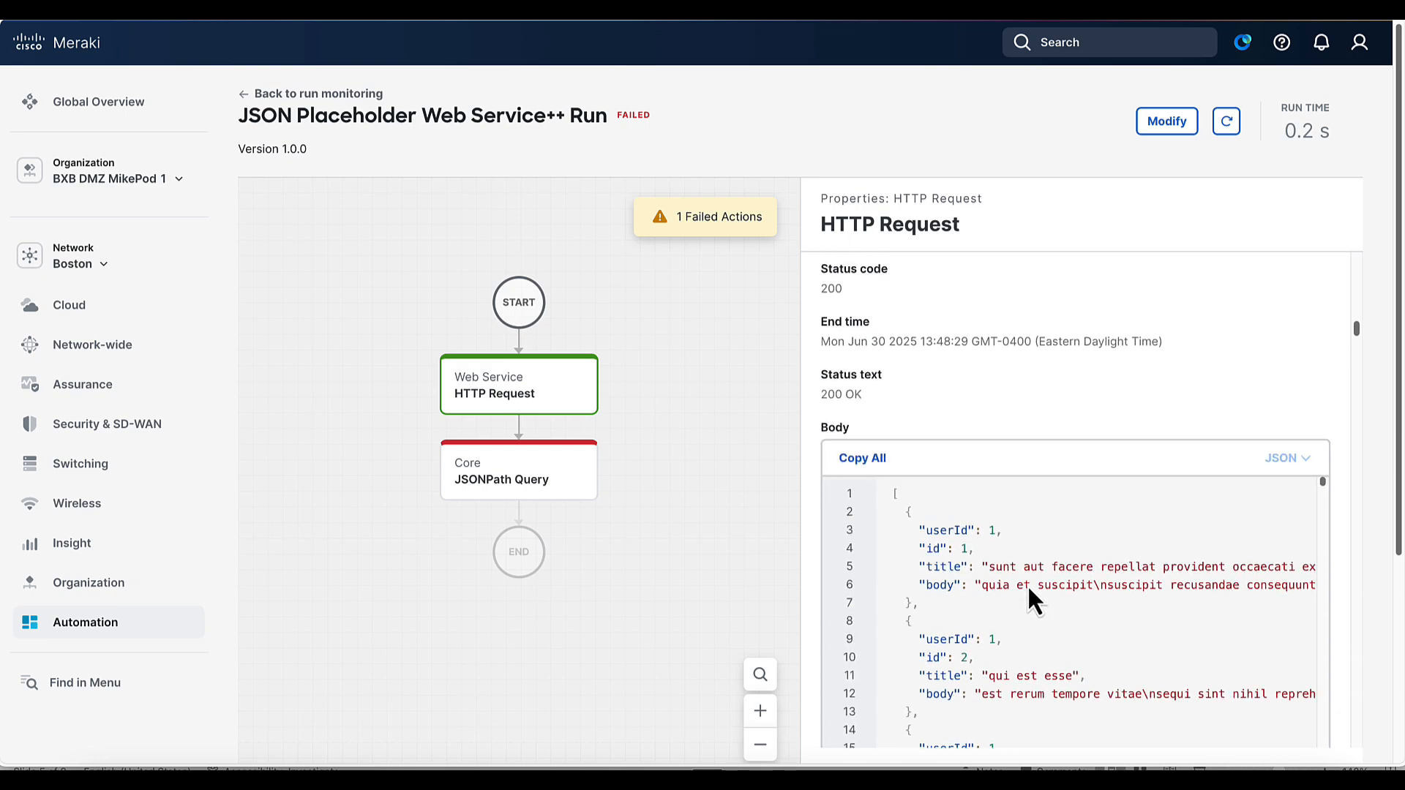
pyautogui.scroll(-2, 1027, 586)
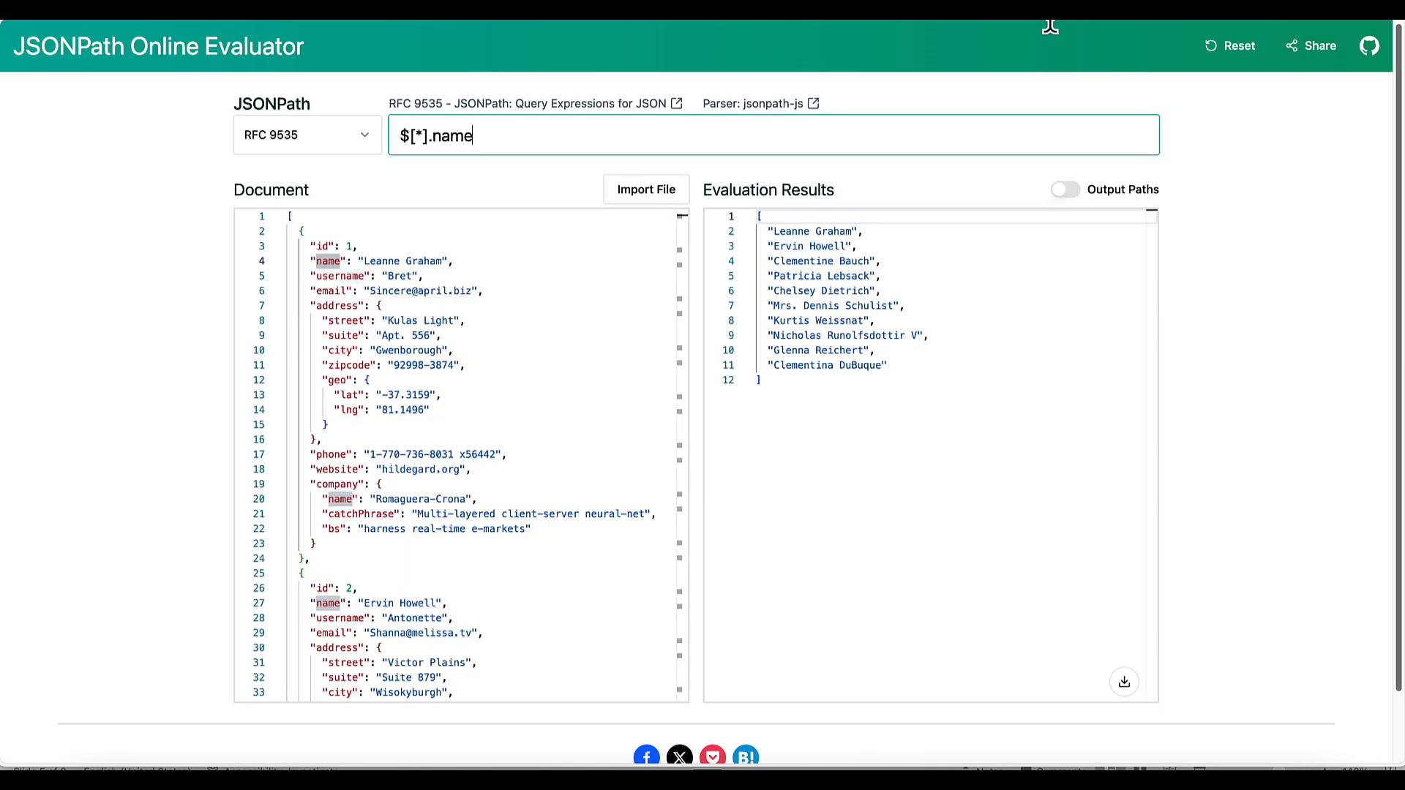
# Switch to the JSONPath Online Evaluator and replace the whole sample document with the copied posts JSON.
pyautogui.click(400, 303)
pyautogui.hotkey('ctrl', 'a')
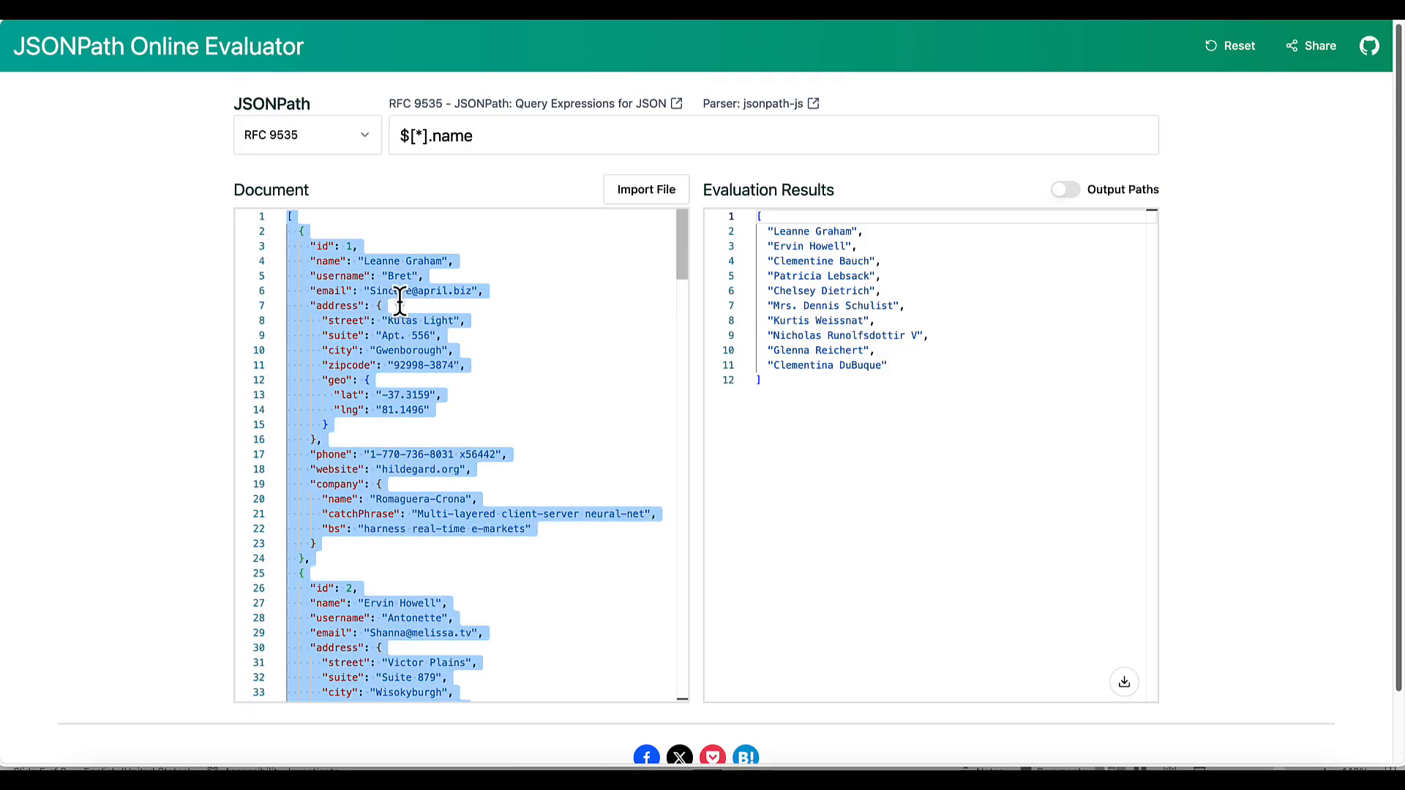
pyautogui.hotkey('ctrl', 'v')
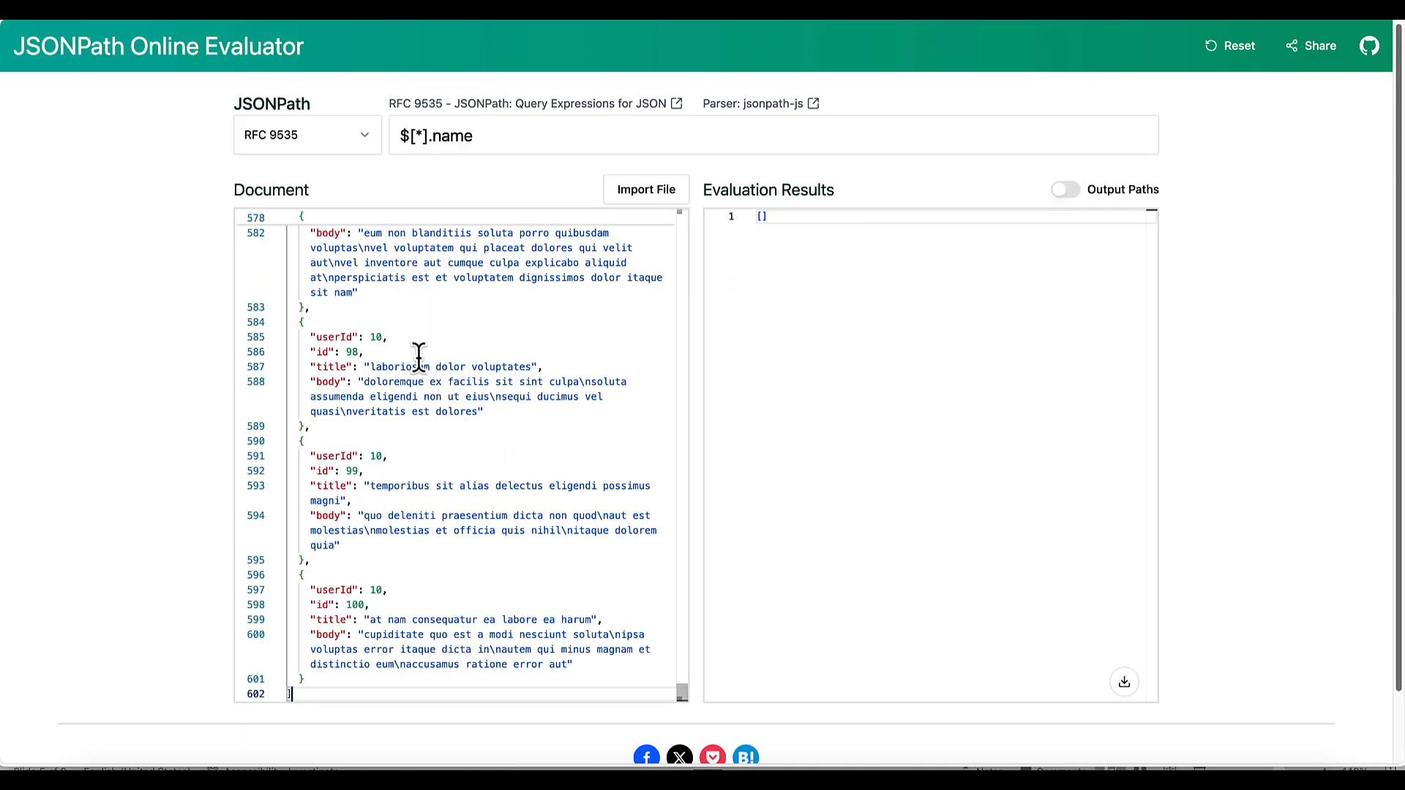
pyautogui.scroll(10, 419, 401)
pyautogui.scroll(20, 418, 401)
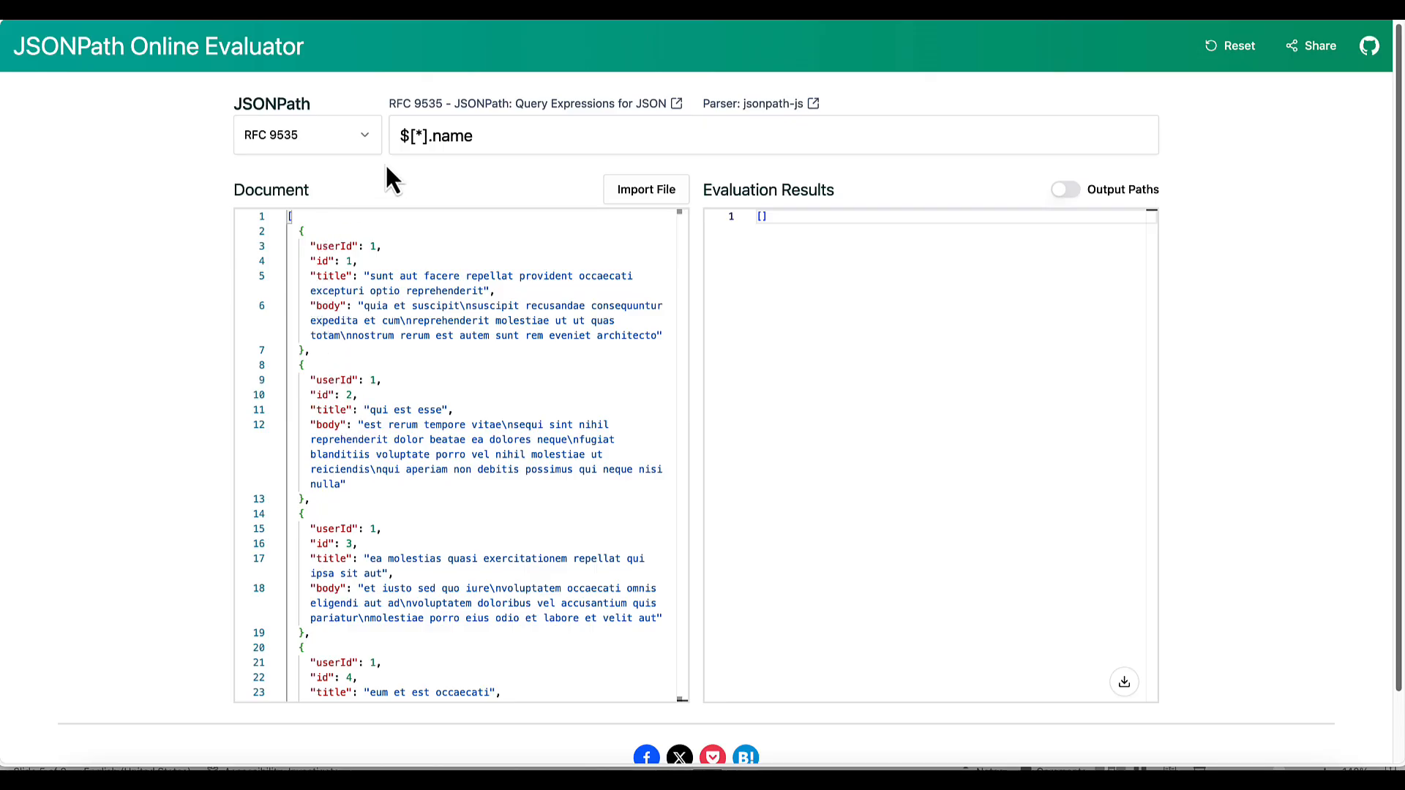
# Change the JSONPath expression to $[*].title and look through the evaluation results.
pyautogui.click(438, 136)
pyautogui.doubleClick(438, 136)
pyautogui.write('title')
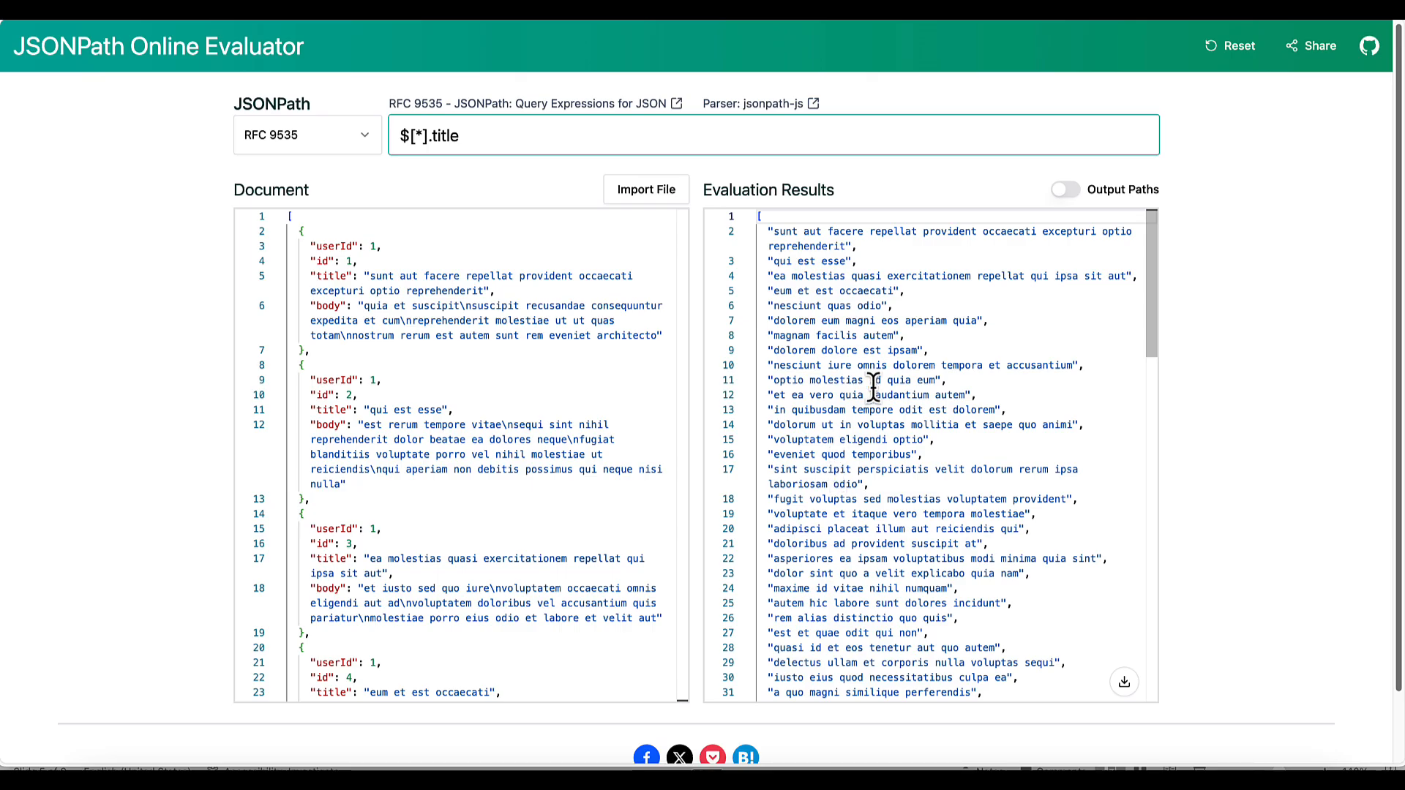
pyautogui.scroll(-10, 873, 402)
pyautogui.scroll(10, 873, 402)
pyautogui.scroll(-15, 857, 279)
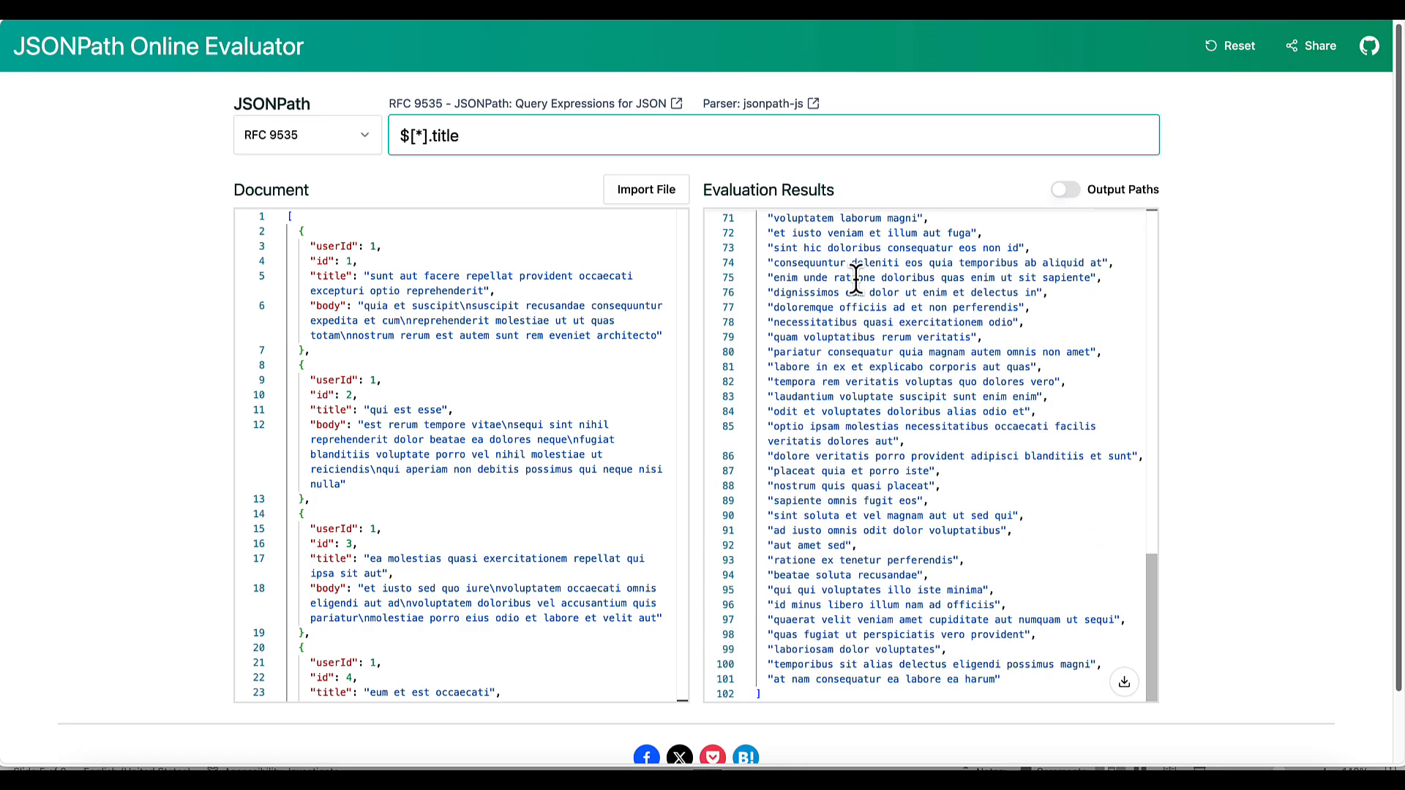
pyautogui.scroll(15, 856, 278)
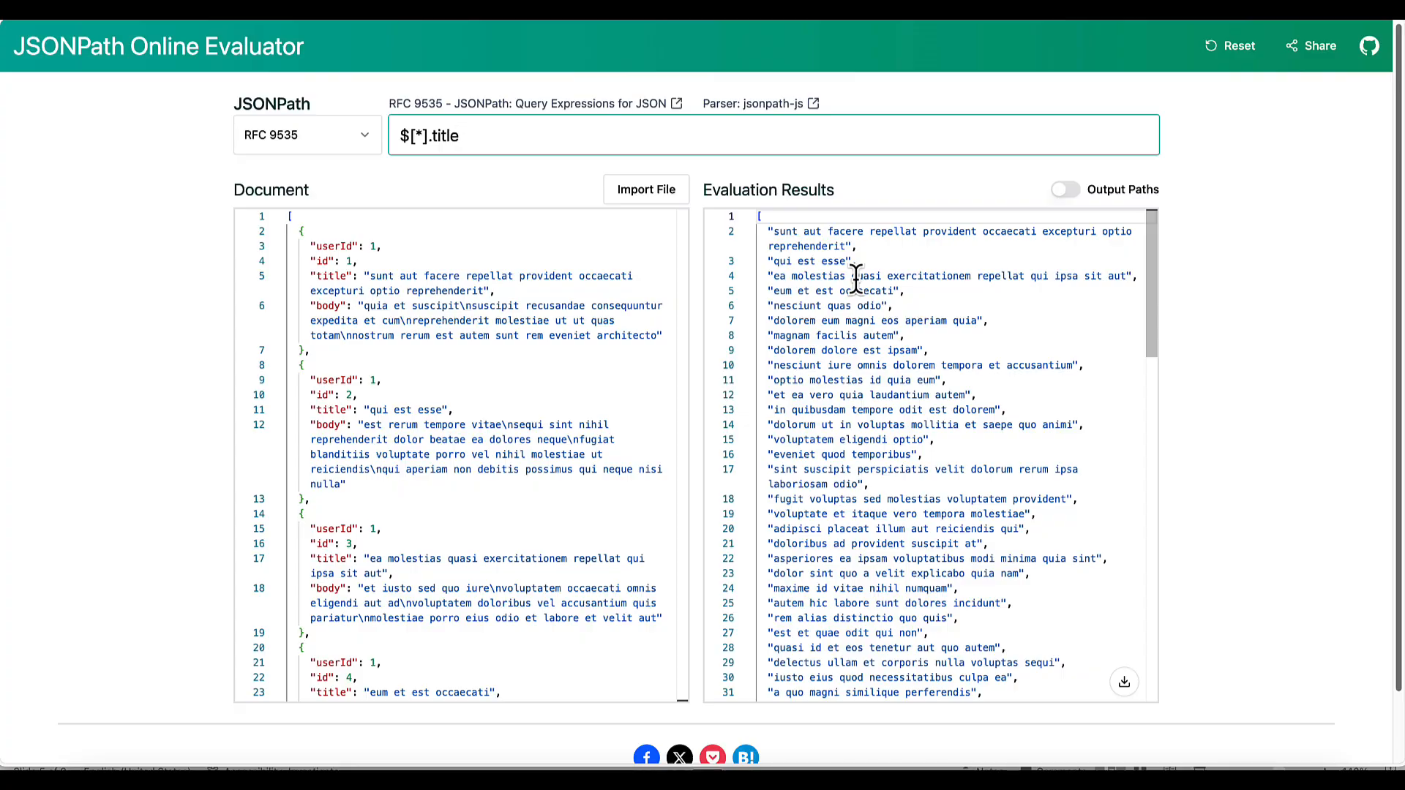
# Copy the $[*].title expression, switch back to Meraki, and set it as the JSONPath Query of the Posts Branch activity.
pyautogui.moveTo(466, 142); pyautogui.dragTo(392, 142)
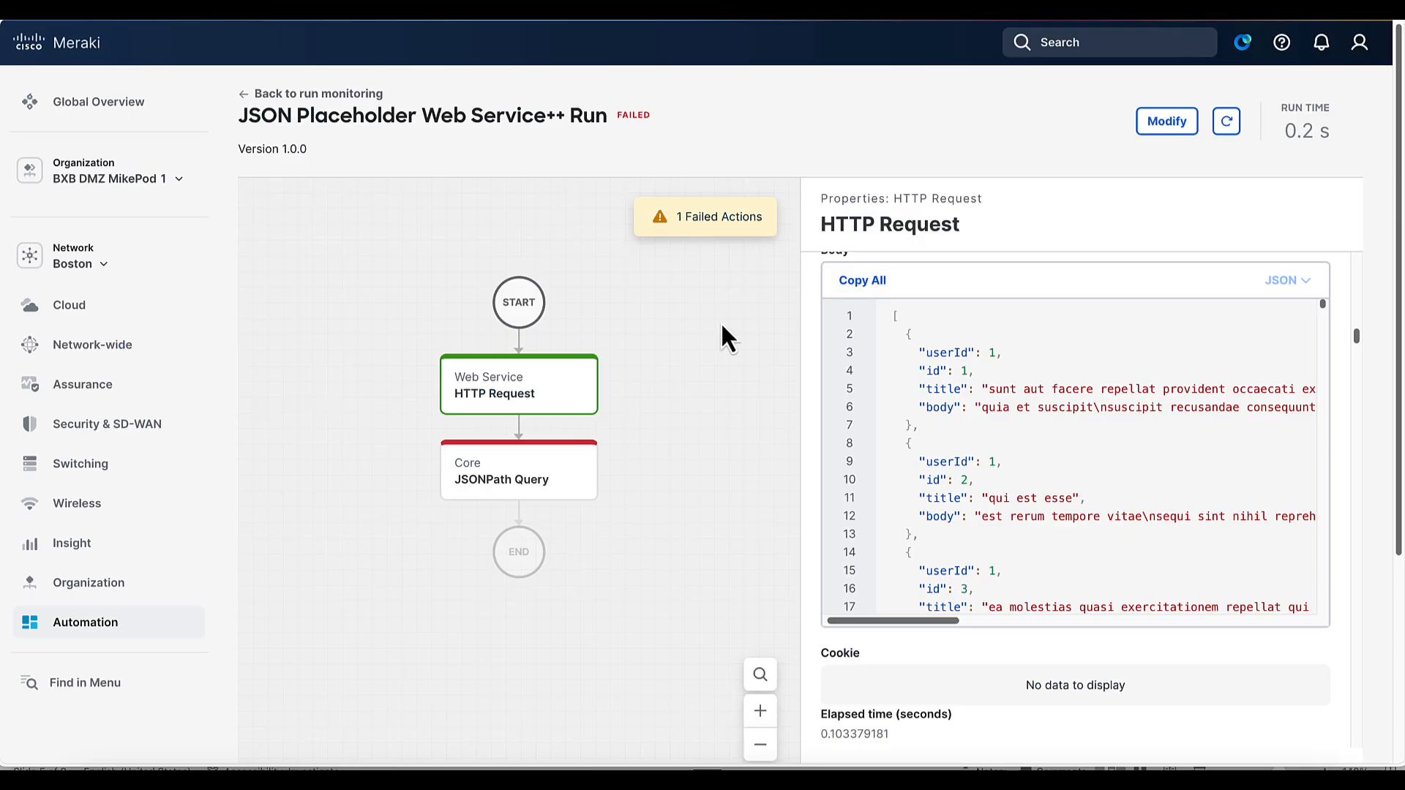
pyautogui.click(1161, 129)
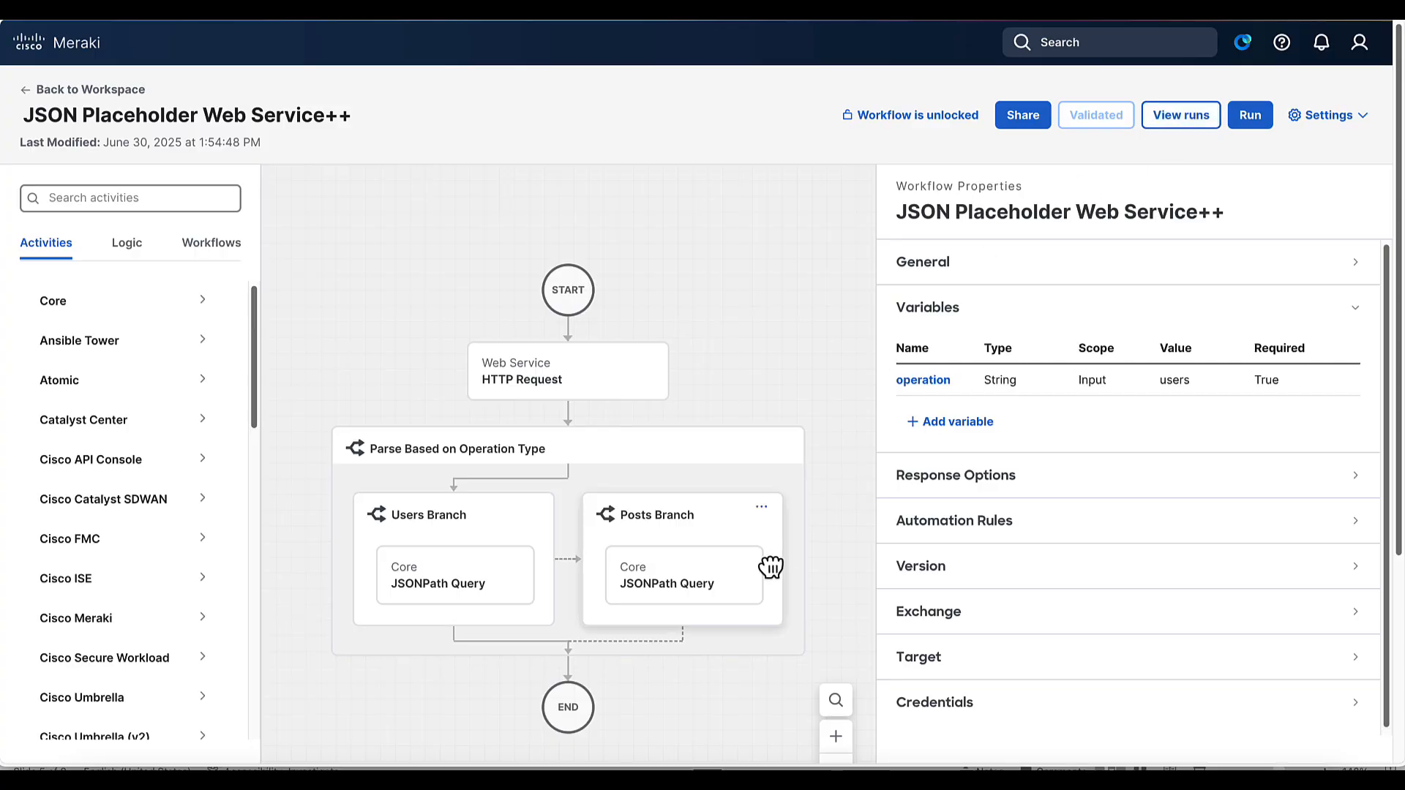
pyautogui.click(736, 587)
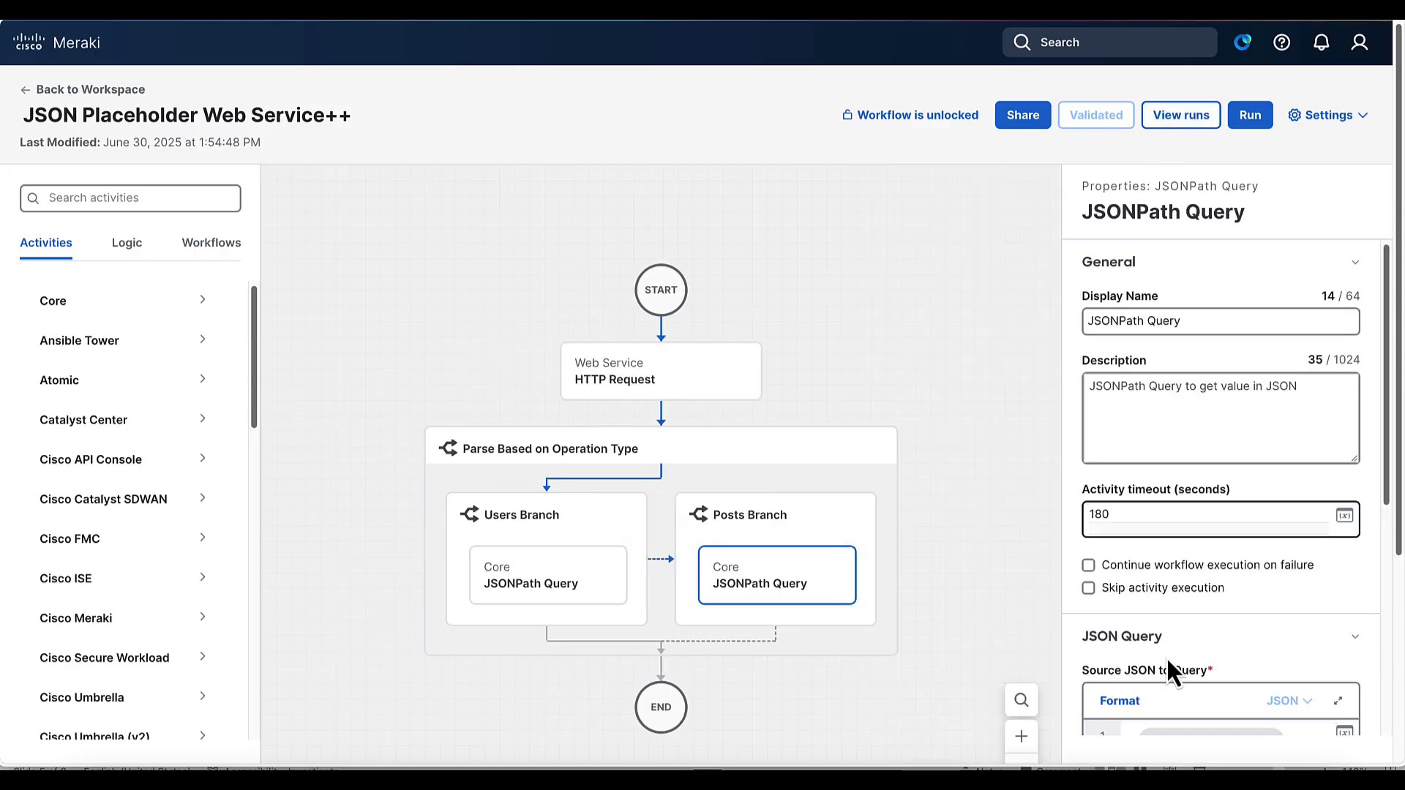
pyautogui.scroll(-5, 1170, 669)
pyautogui.moveTo(1232, 500); pyautogui.dragTo(1061, 500)
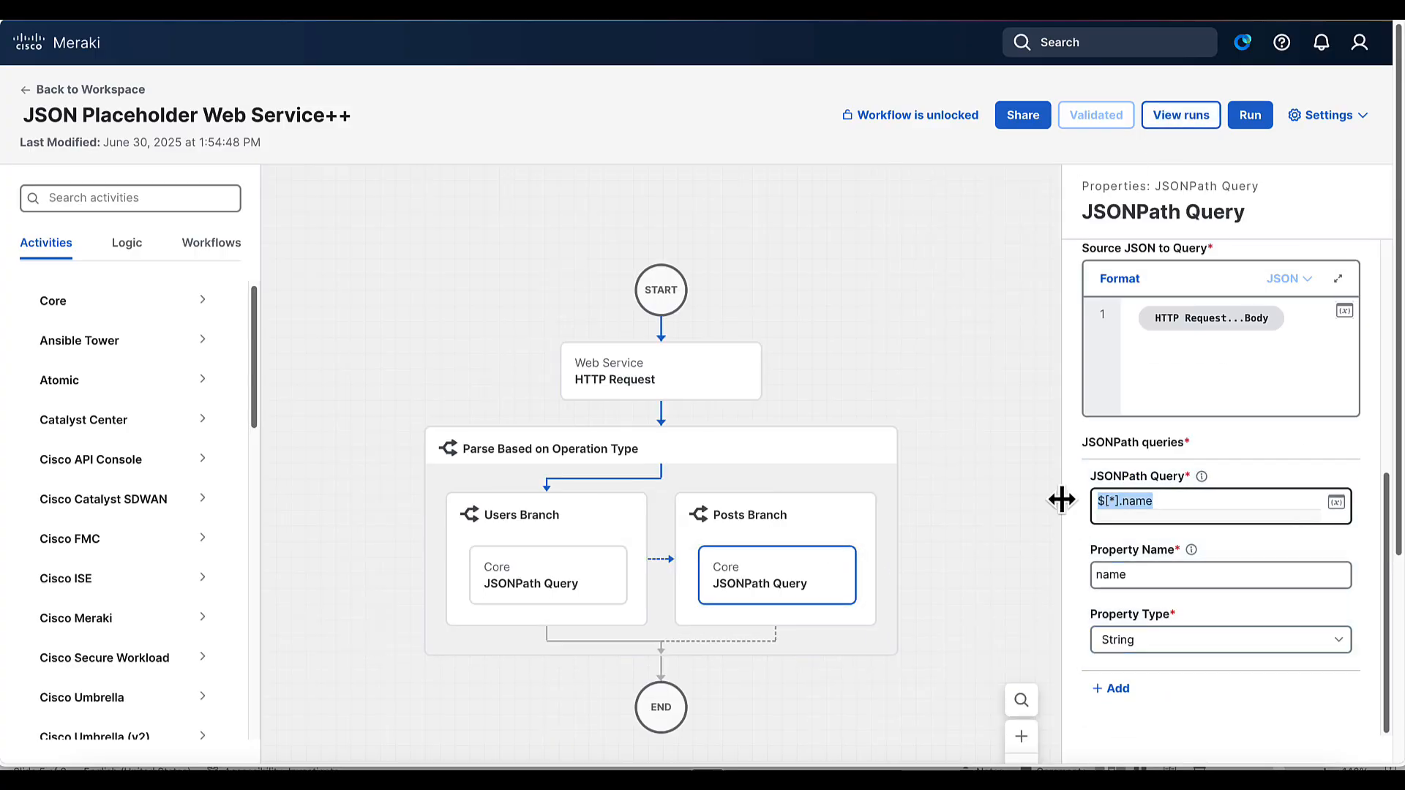
pyautogui.write('$[*].title')
# Run the JSON Placeholder Web Service++ workflow with the operation input set to posts.
pyautogui.click(1251, 125)
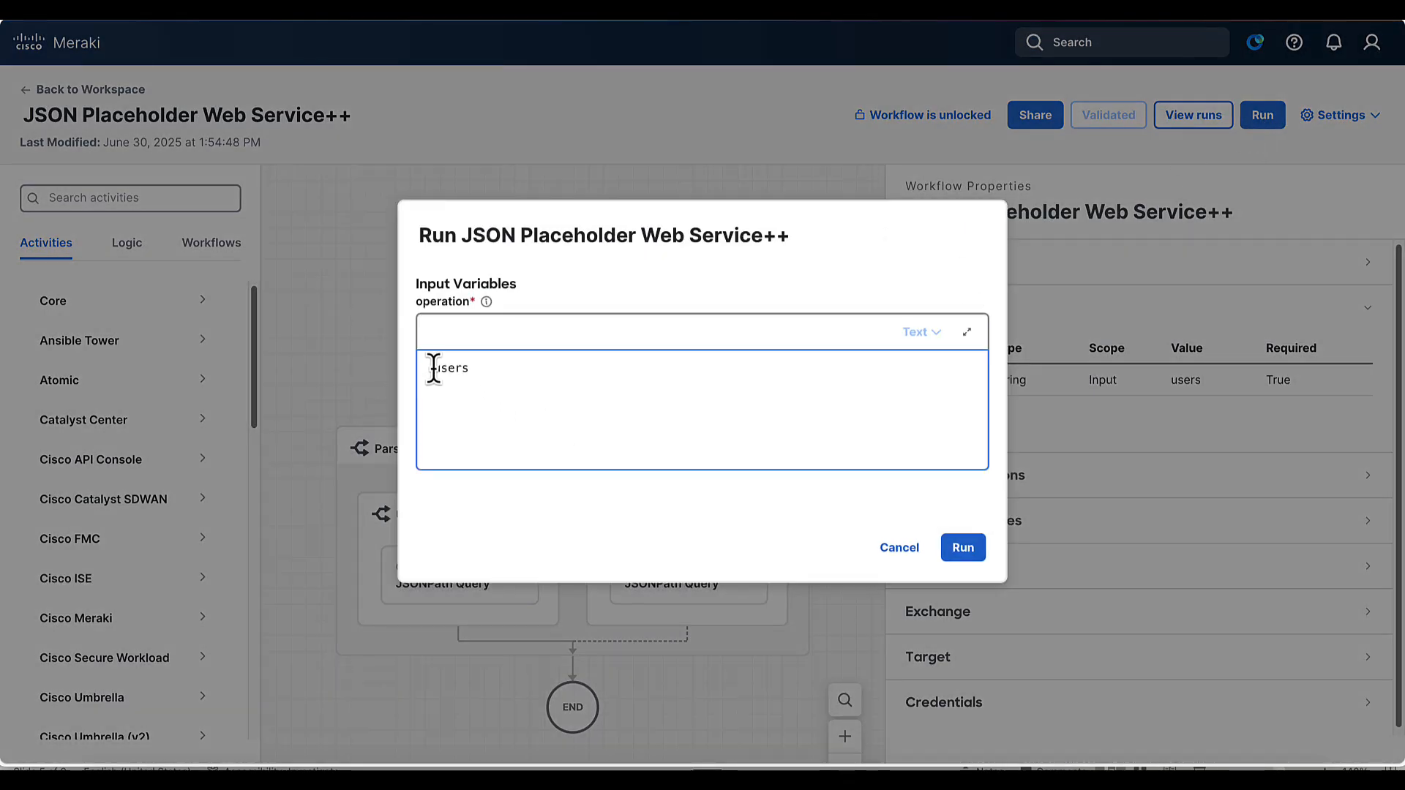
pyautogui.doubleClick(434, 367)
pyautogui.write('posts')
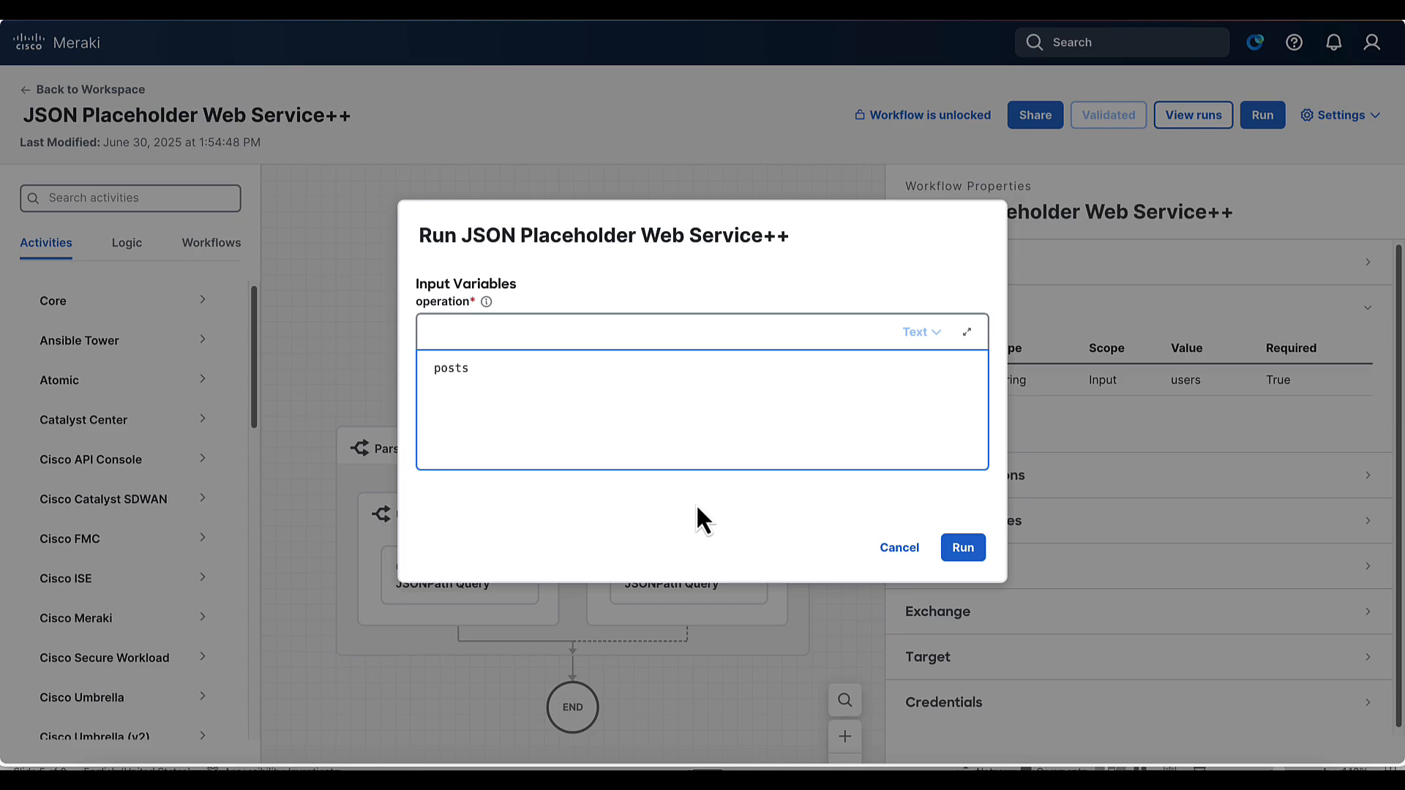
pyautogui.click(945, 557)
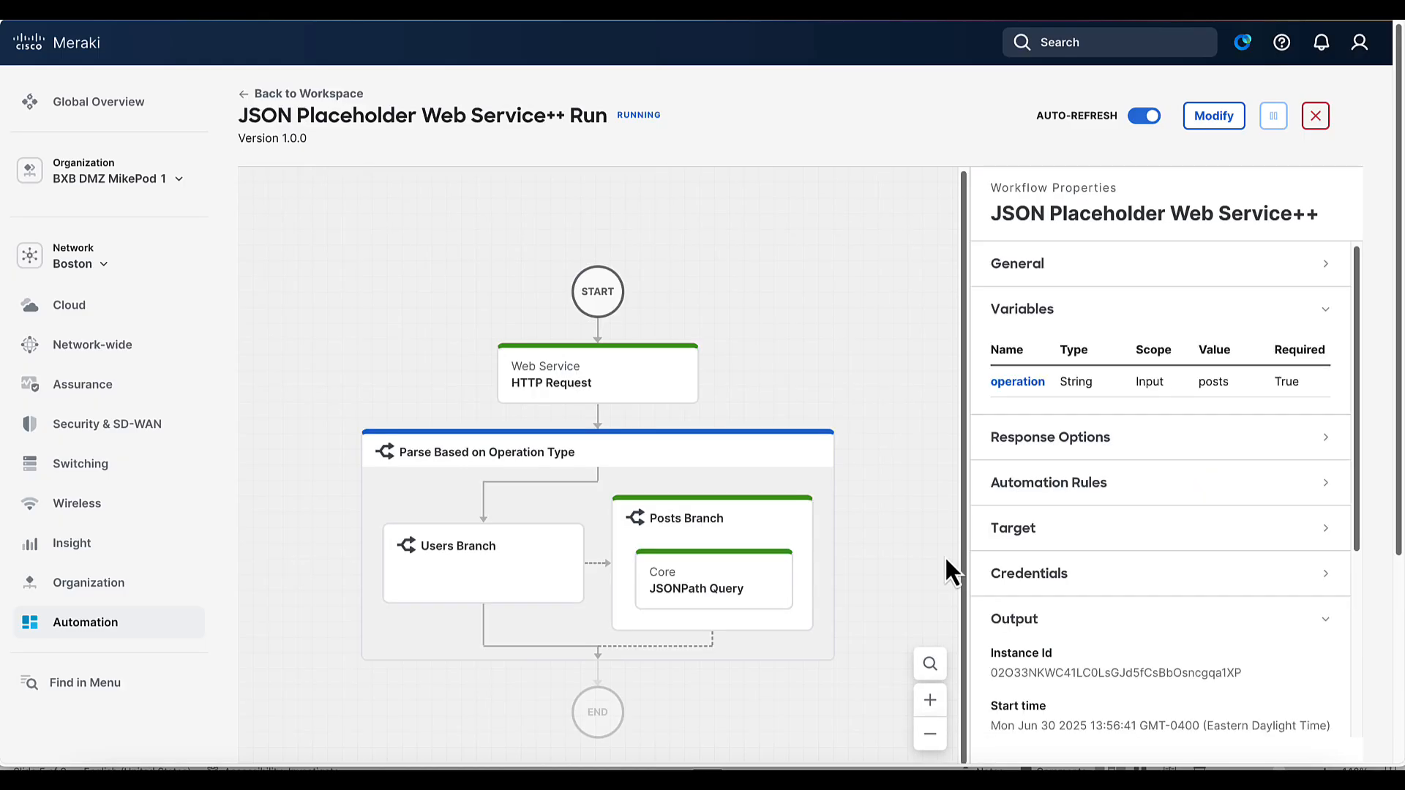
# Examine the output of the Posts Branch JSONPath Query in the run, including the property name above the extracted titles.
pyautogui.click(740, 584)
pyautogui.scroll(-10, 1079, 631)
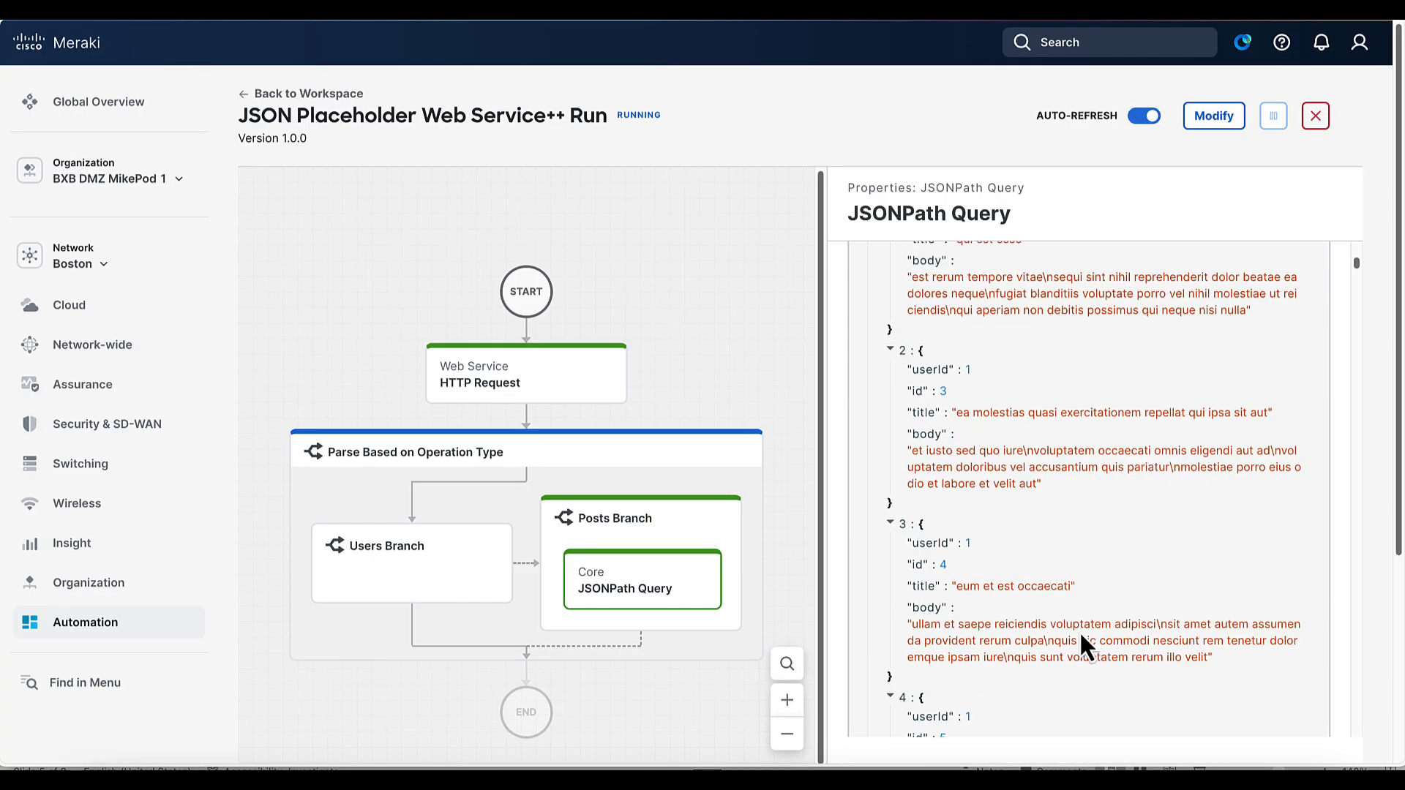
pyautogui.scroll(-5, 1079, 631)
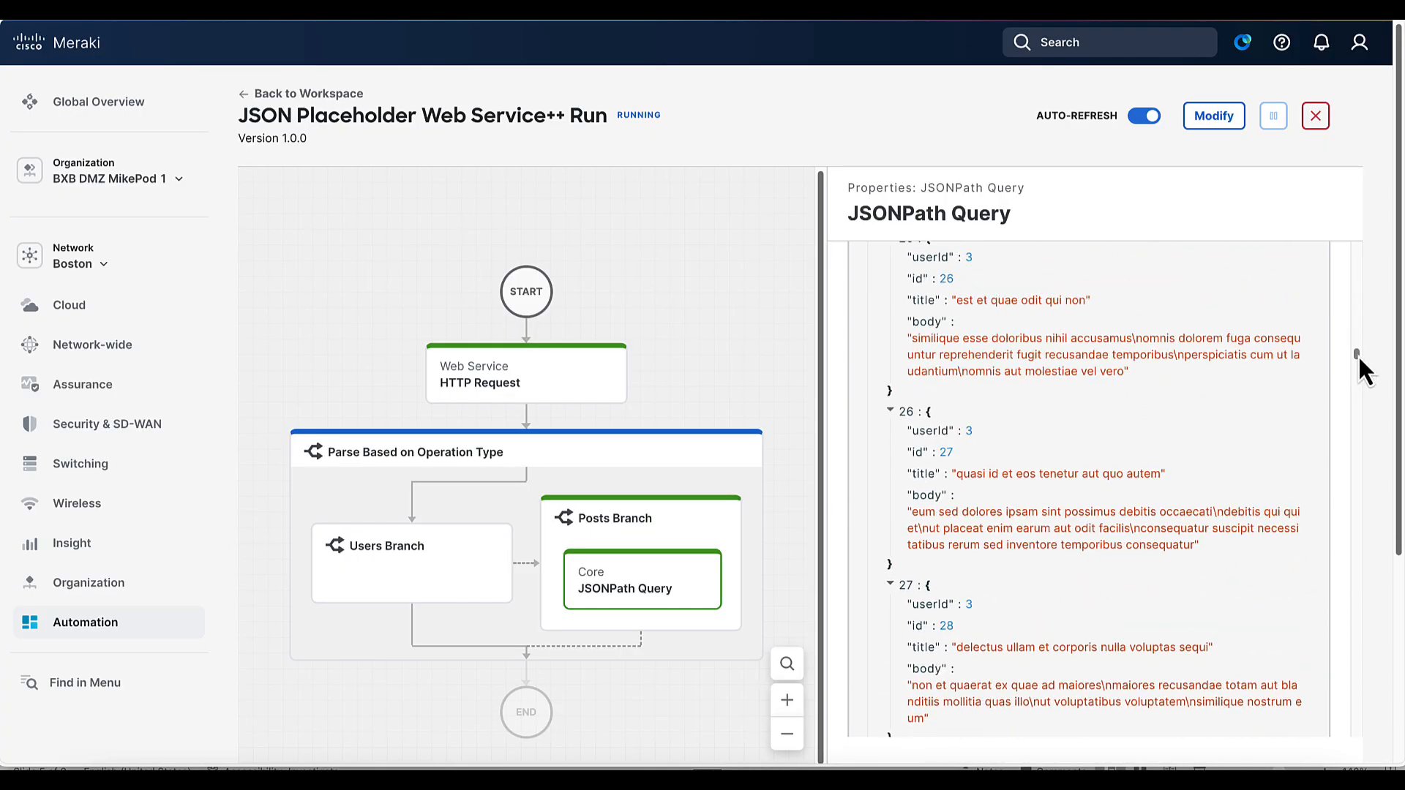
pyautogui.moveTo(1358, 354); pyautogui.dragTo(1350, 712)
pyautogui.scroll(10, 1114, 520)
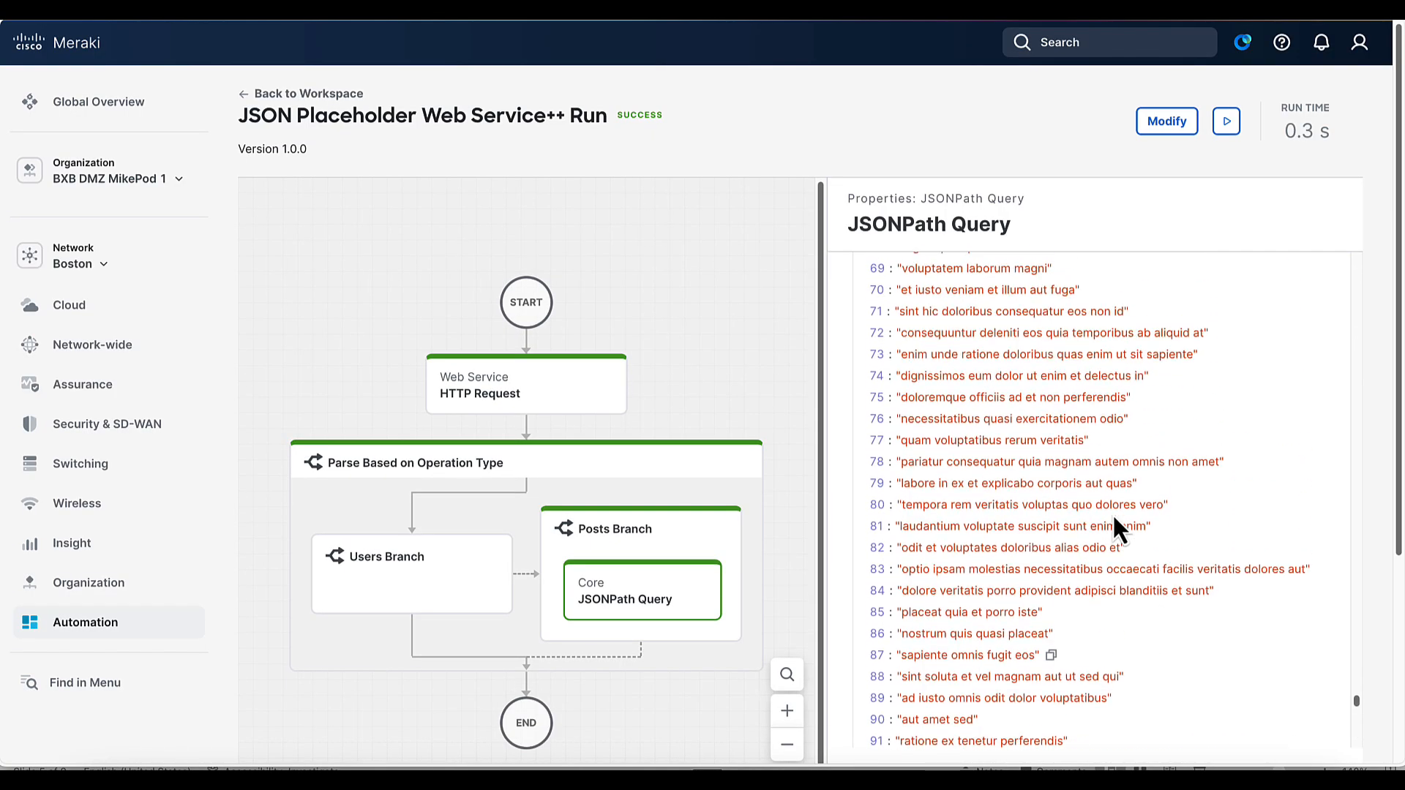
pyautogui.scroll(10, 1112, 527)
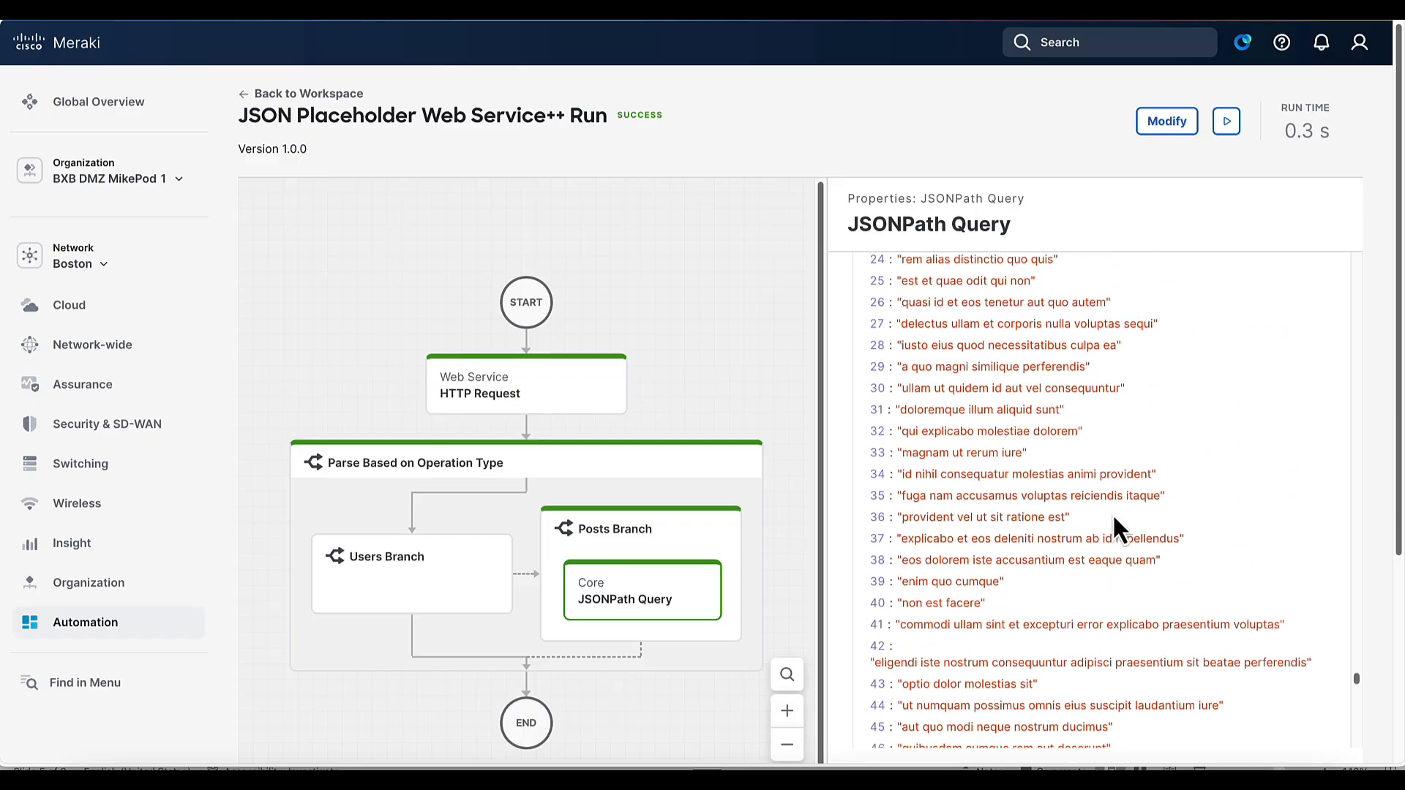
pyautogui.doubleClick(868, 556)
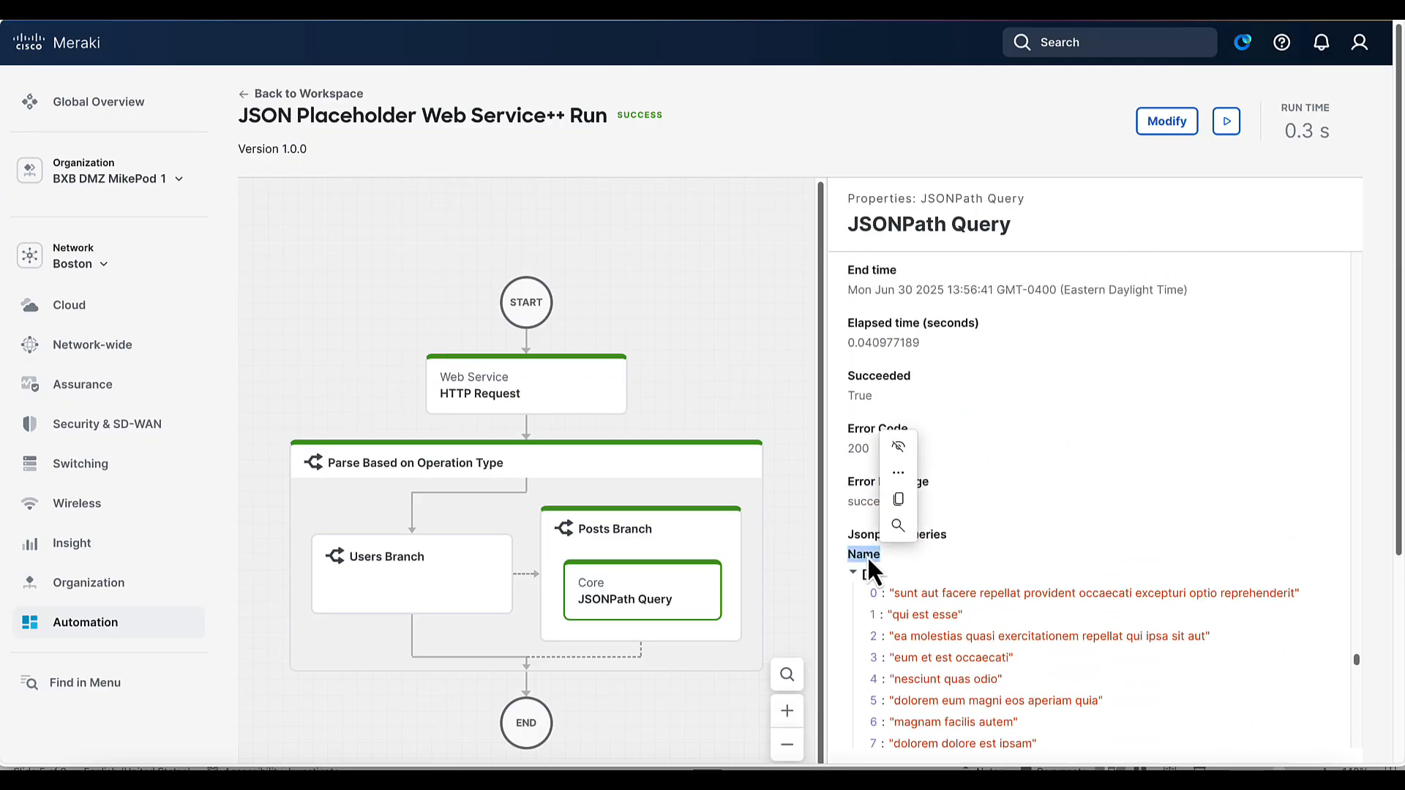
pyautogui.click(857, 555)
pyautogui.doubleClick(856, 555)
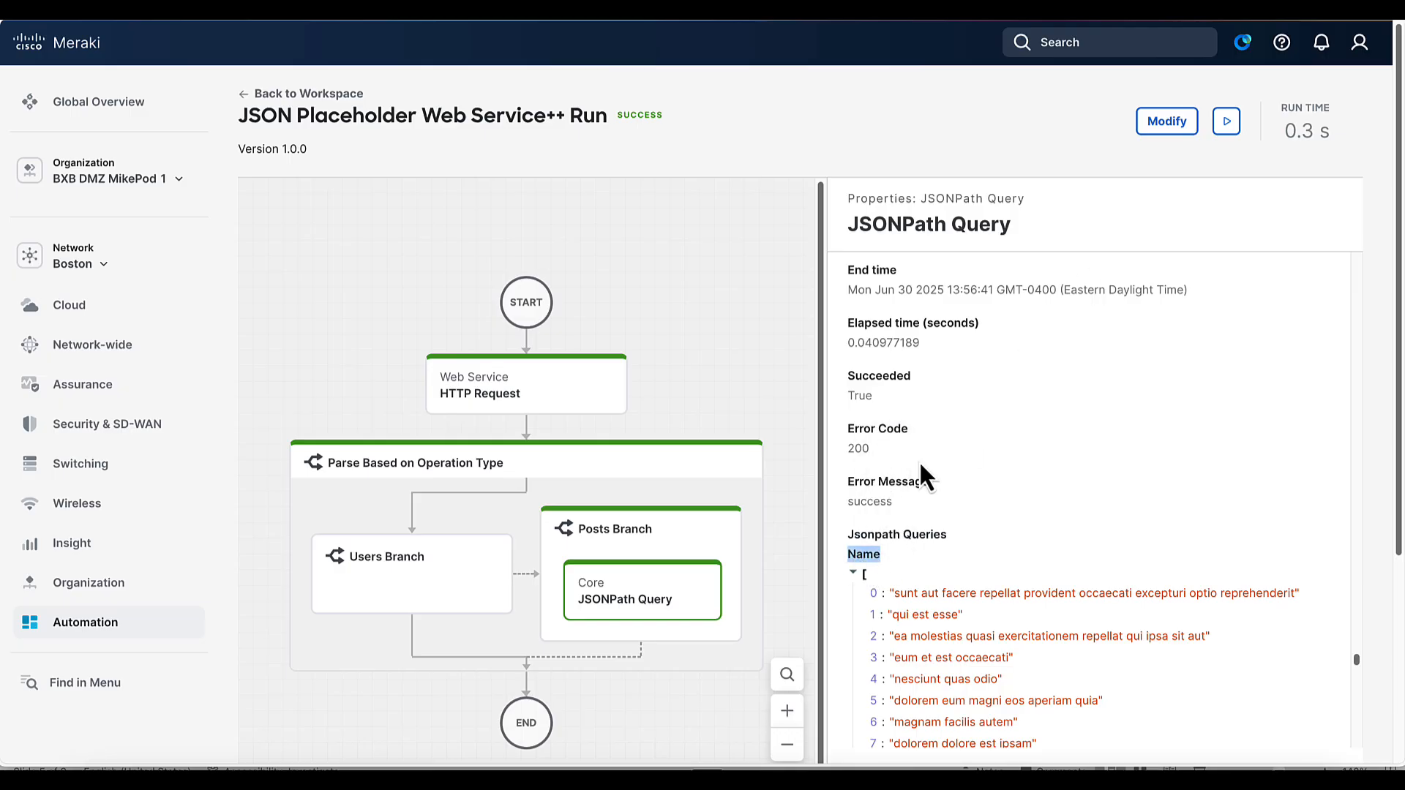
pyautogui.scroll(-1, 955, 654)
pyautogui.scroll(-1, 956, 656)
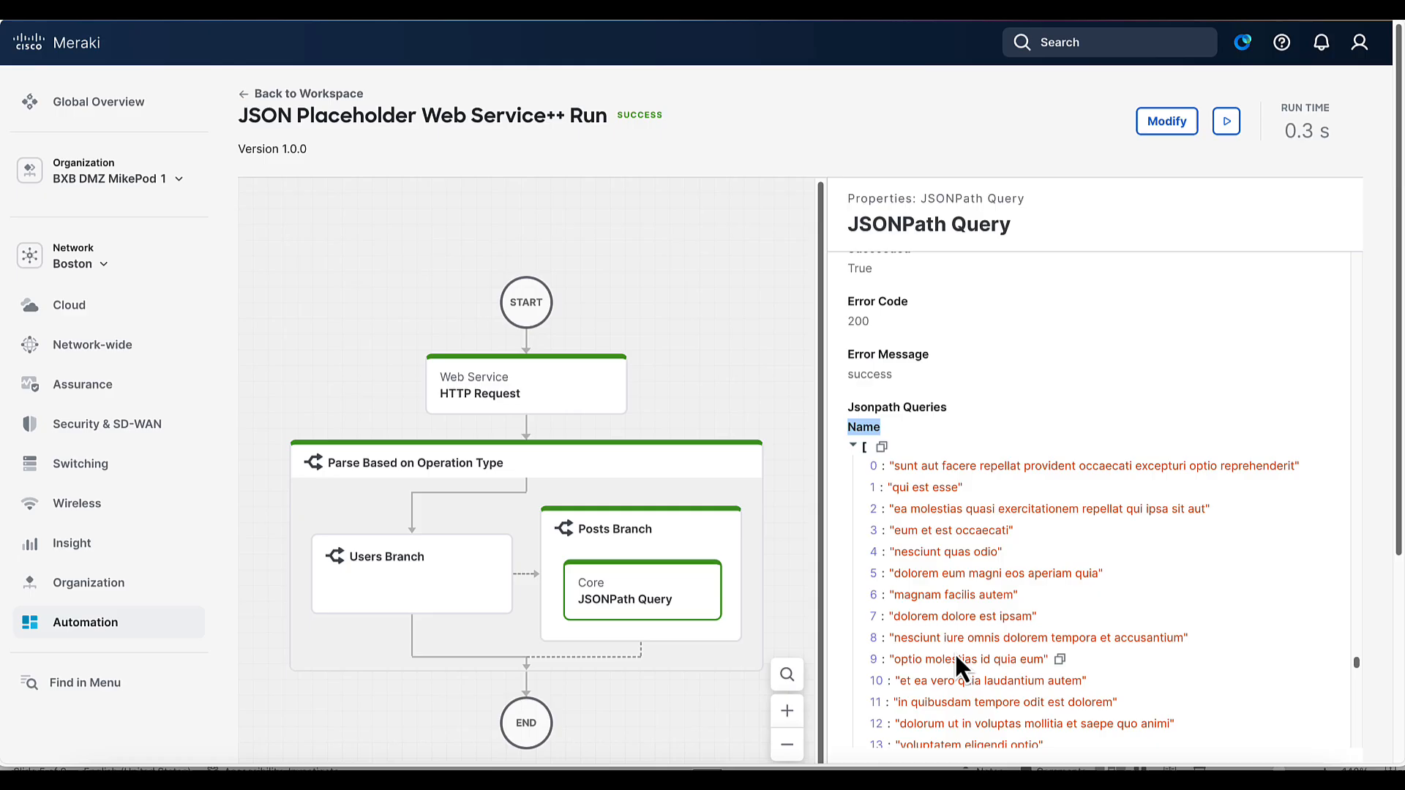
# Return to editing the workflow and set the Posts Branch JSONPath Query's property name to title.
pyautogui.click(1166, 123)
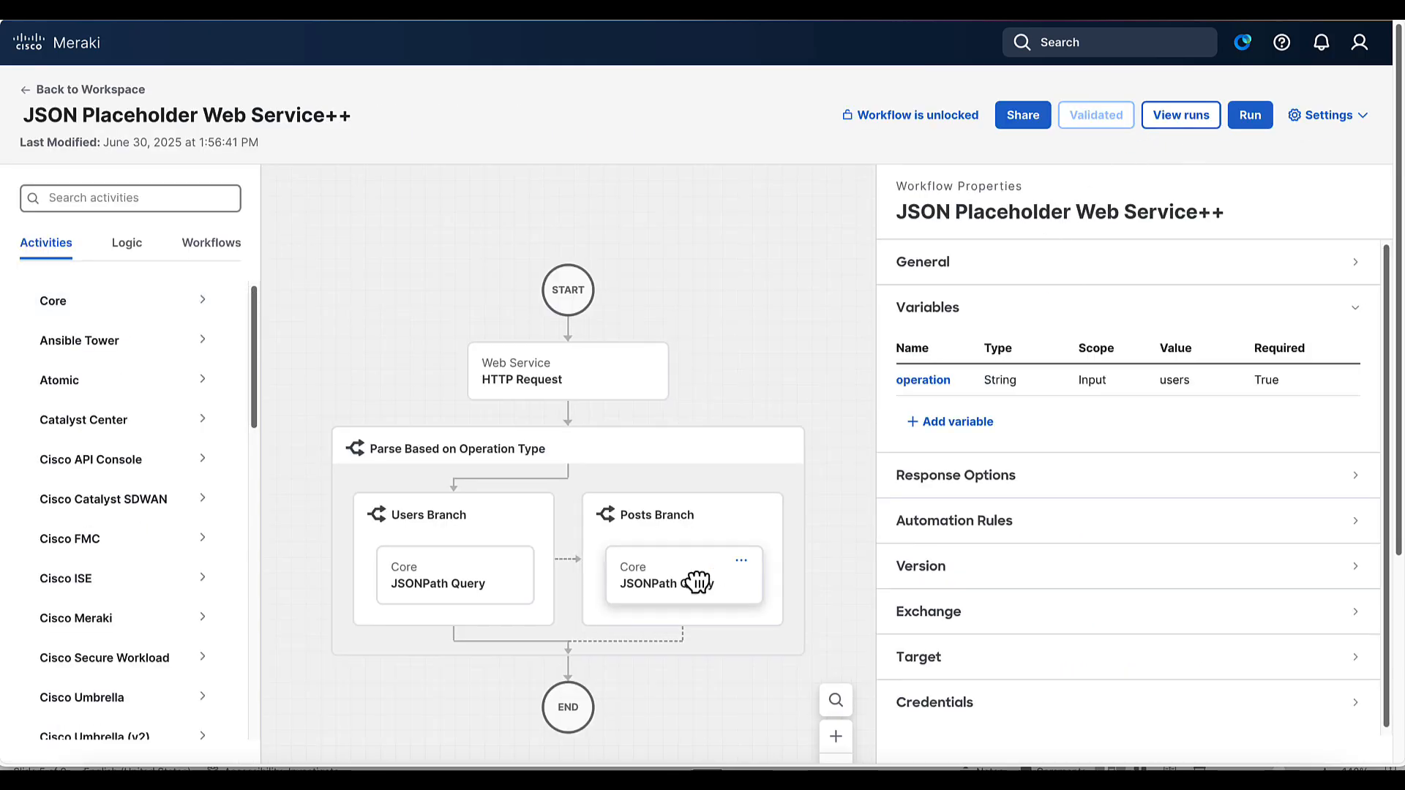
pyautogui.click(698, 581)
pyautogui.scroll(-5, 1175, 690)
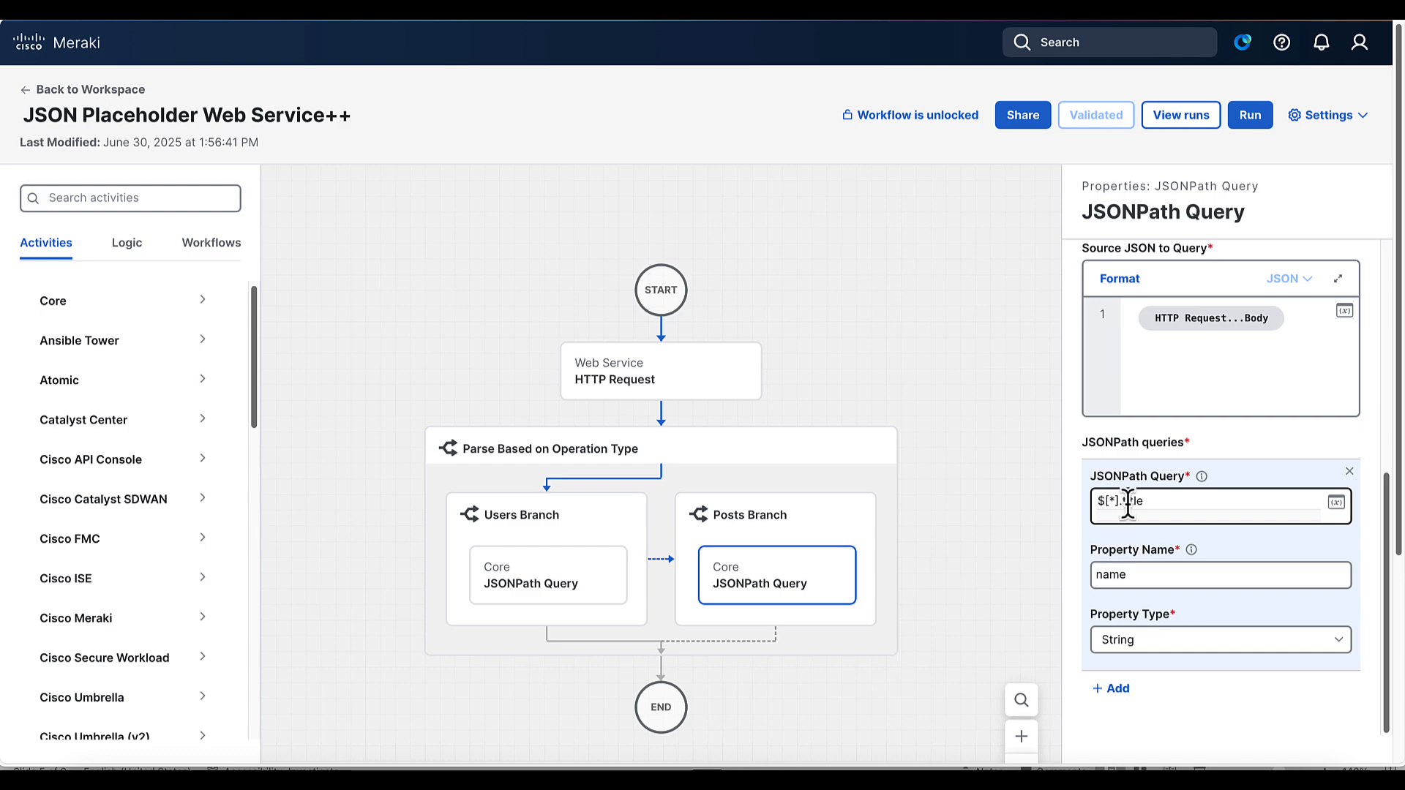
pyautogui.doubleClick(1112, 574)
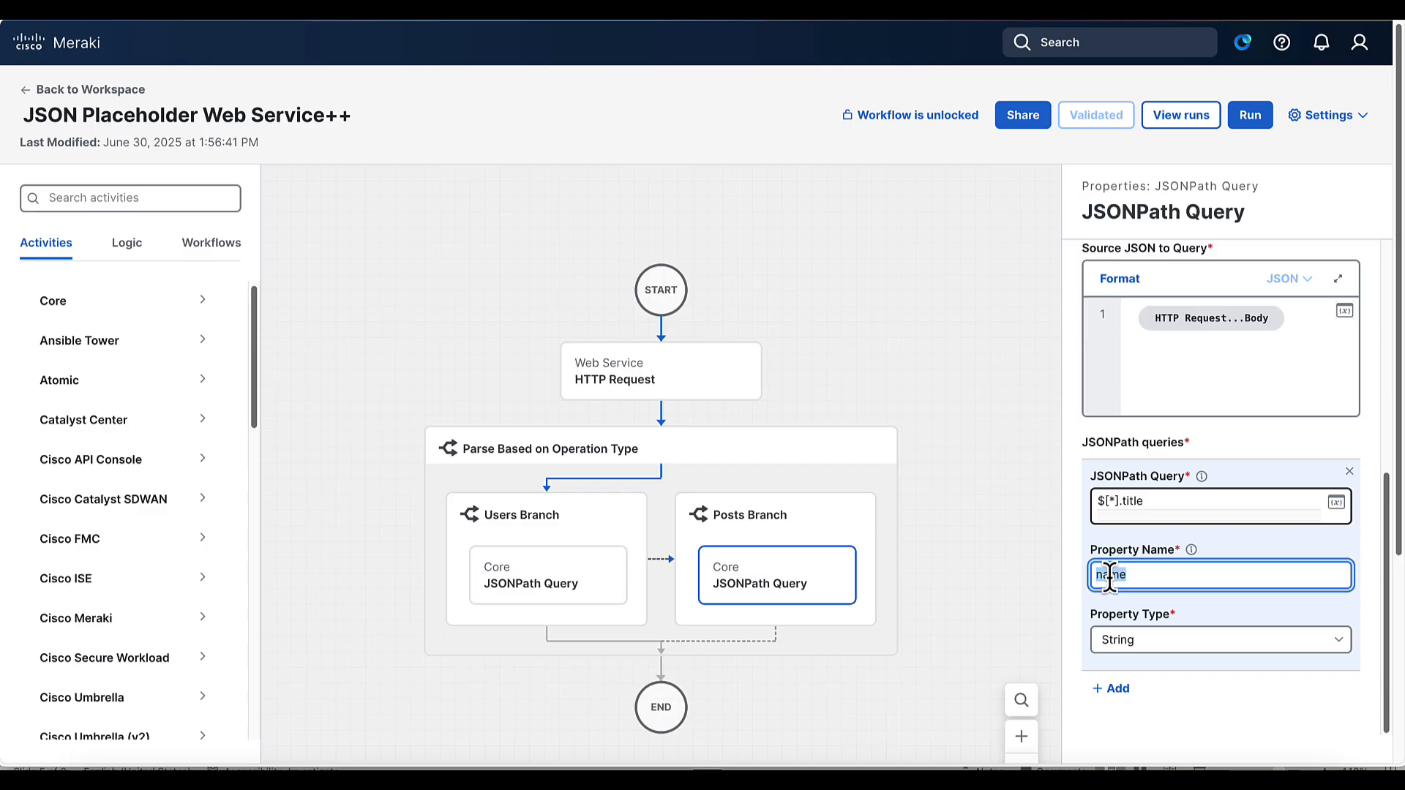
pyautogui.write('title')
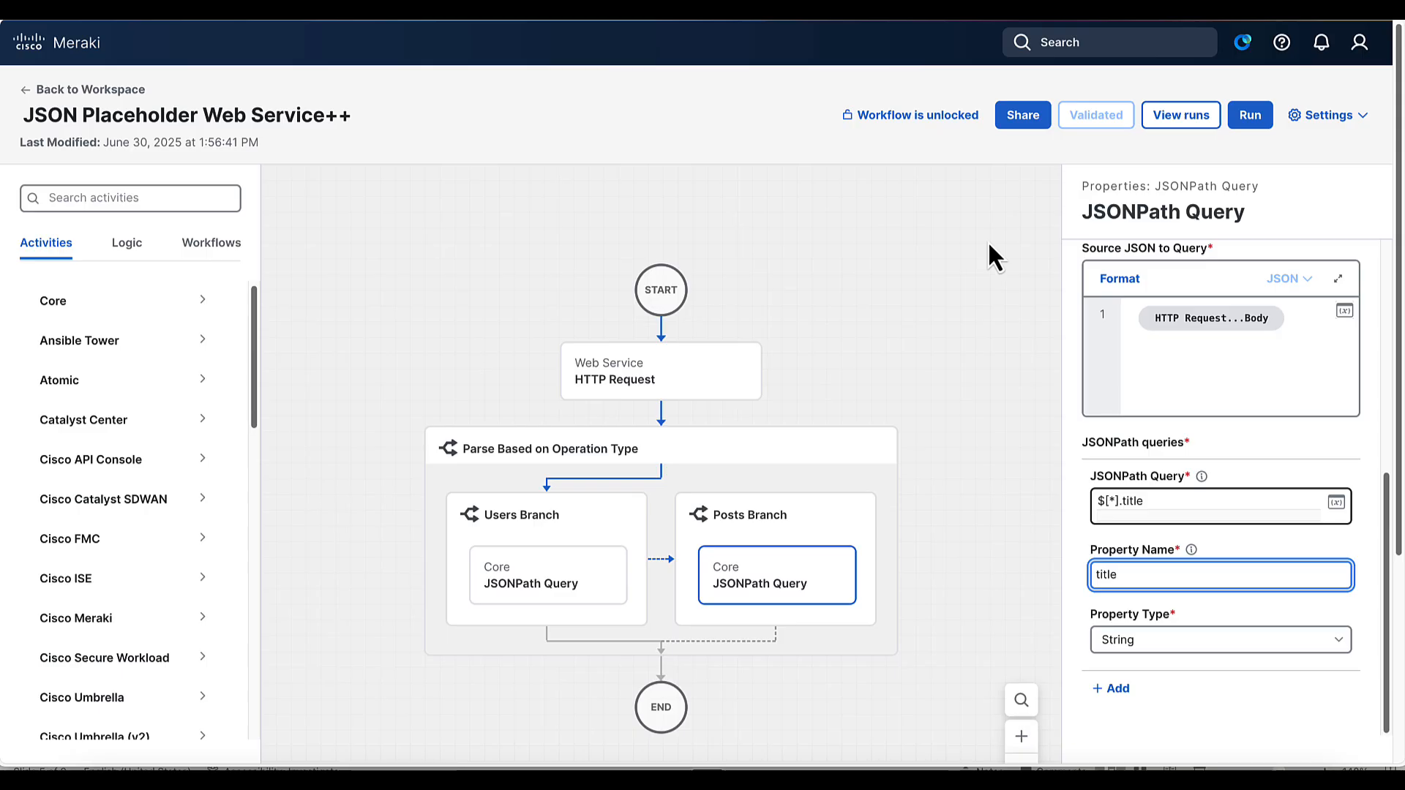
pyautogui.click(720, 388)
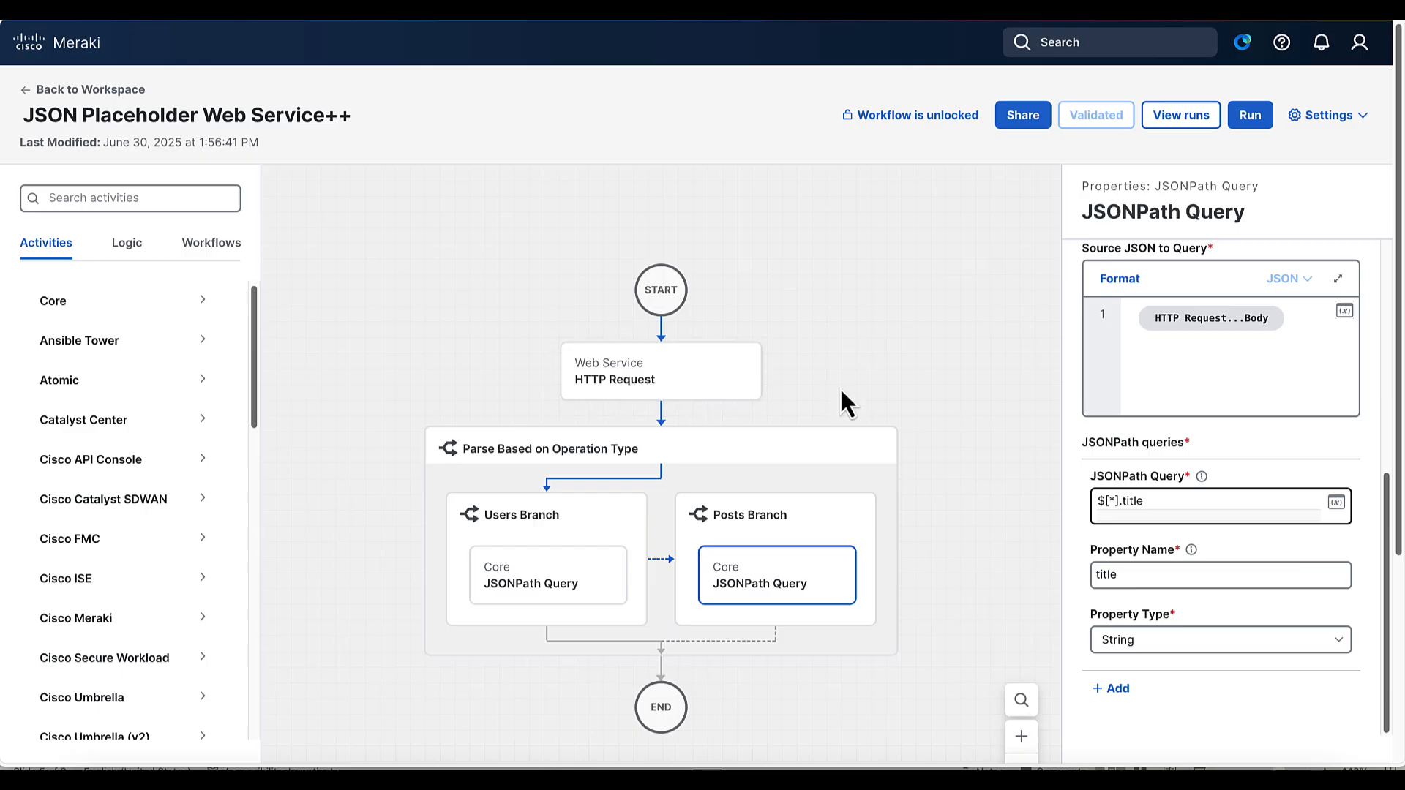
# Start a new workflow variable of data type String with the display name "Output - Results".
pyautogui.click(905, 362)
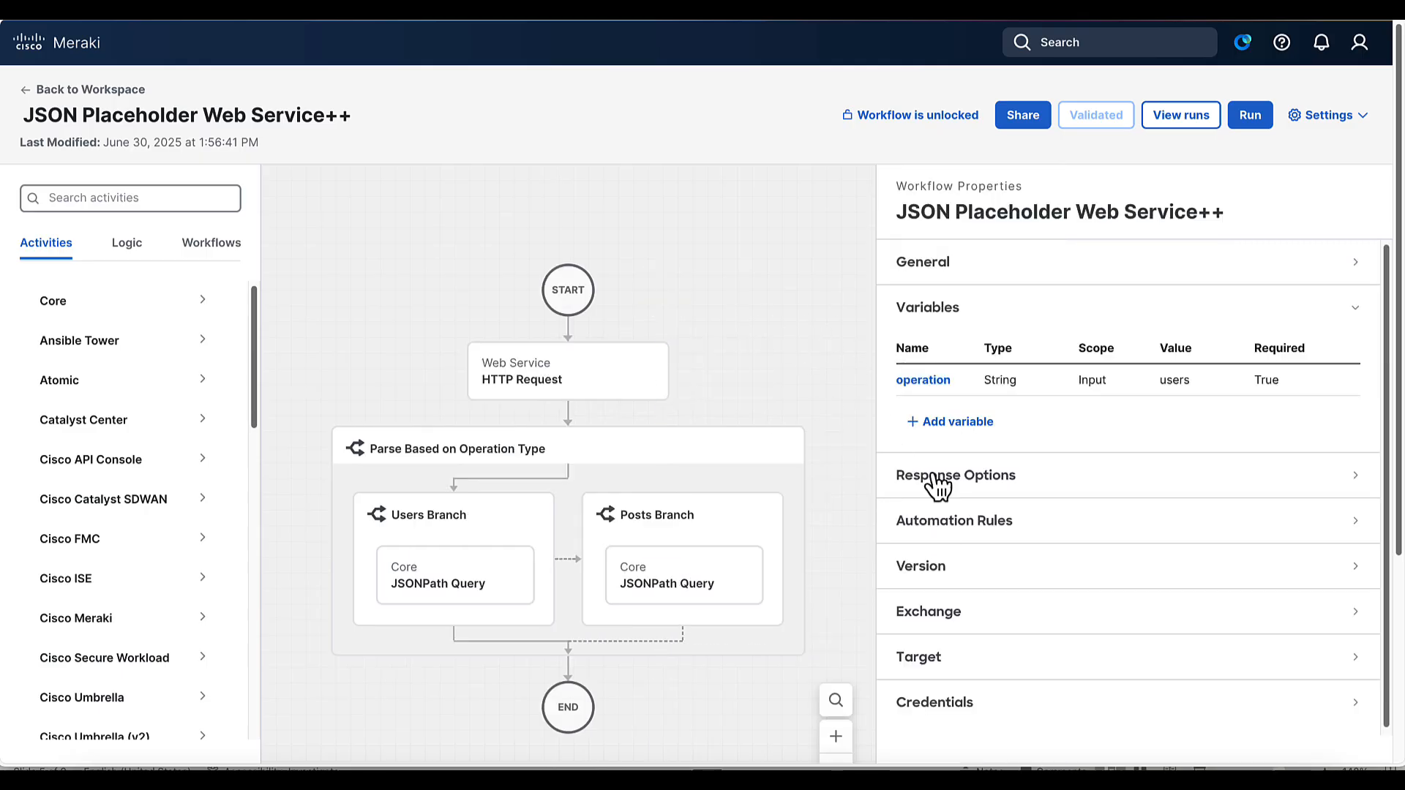
pyautogui.click(930, 431)
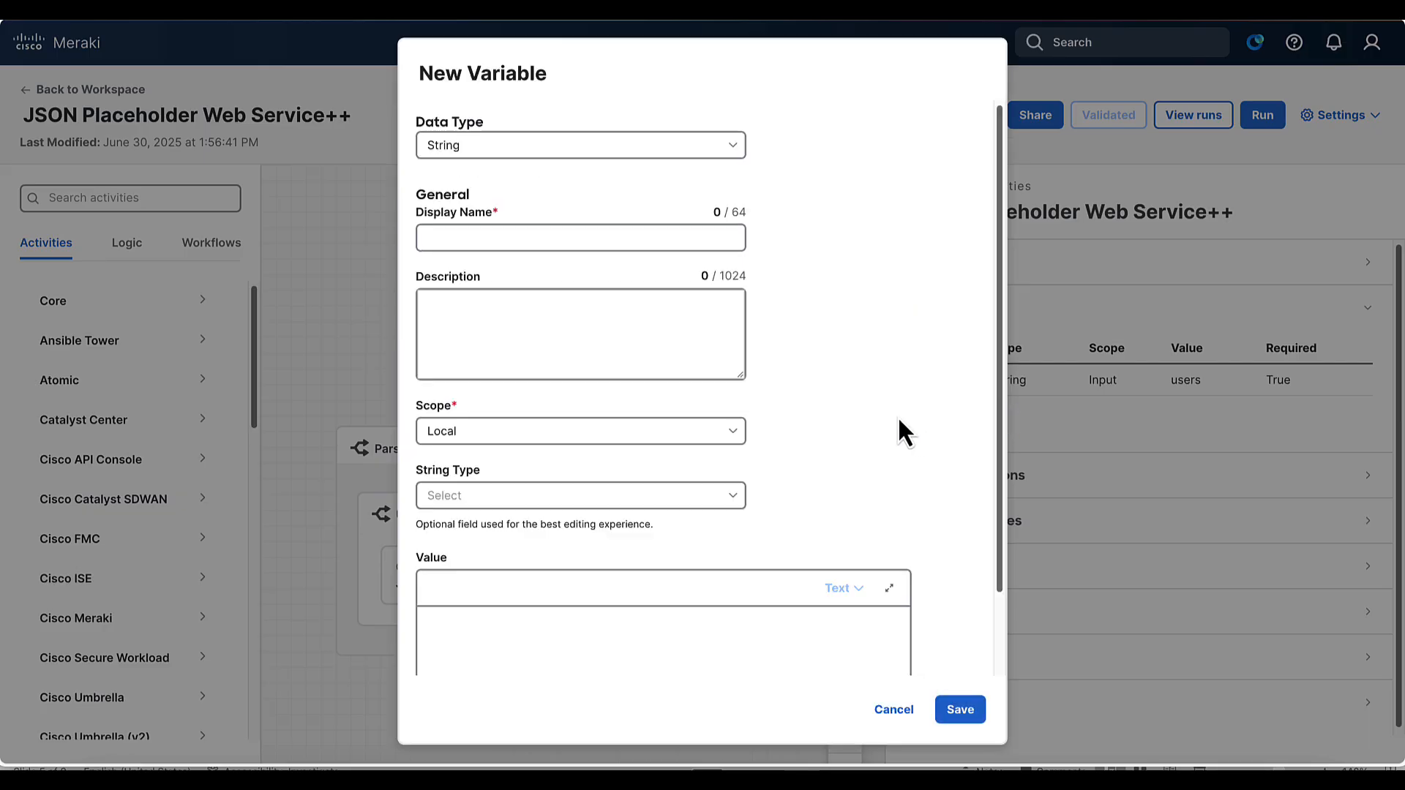
pyautogui.click(552, 229)
pyautogui.click(491, 234)
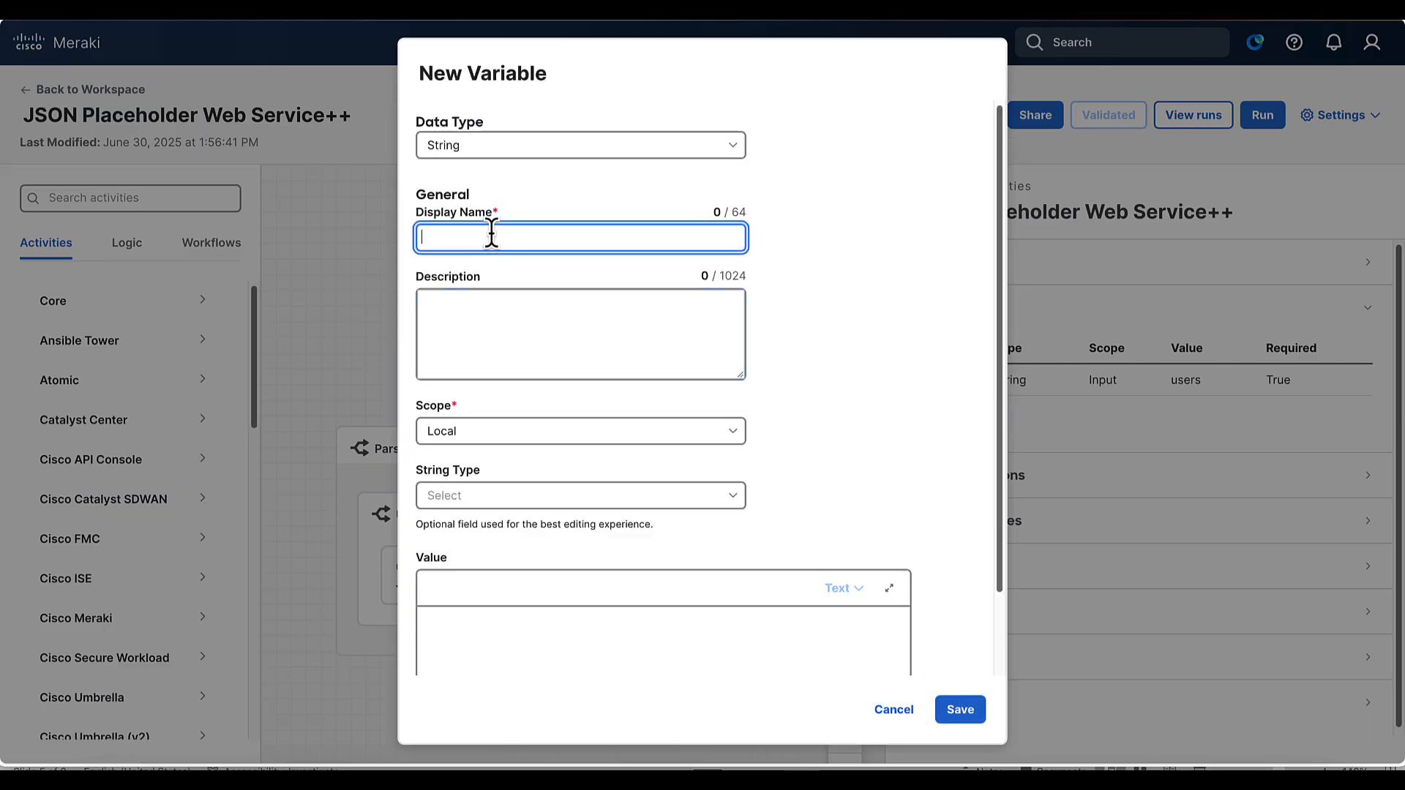
pyautogui.write('Outpu')
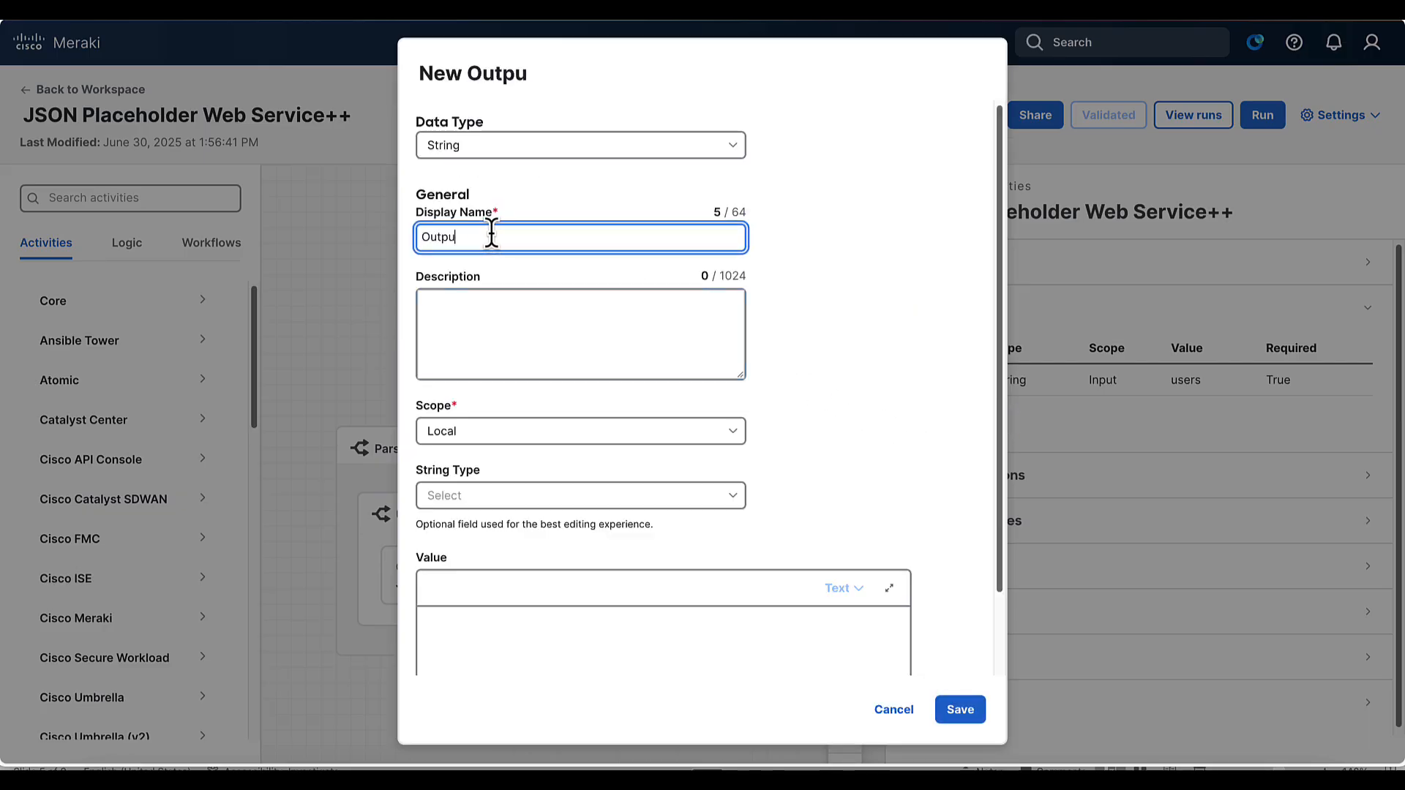
pyautogui.write('t - Result')
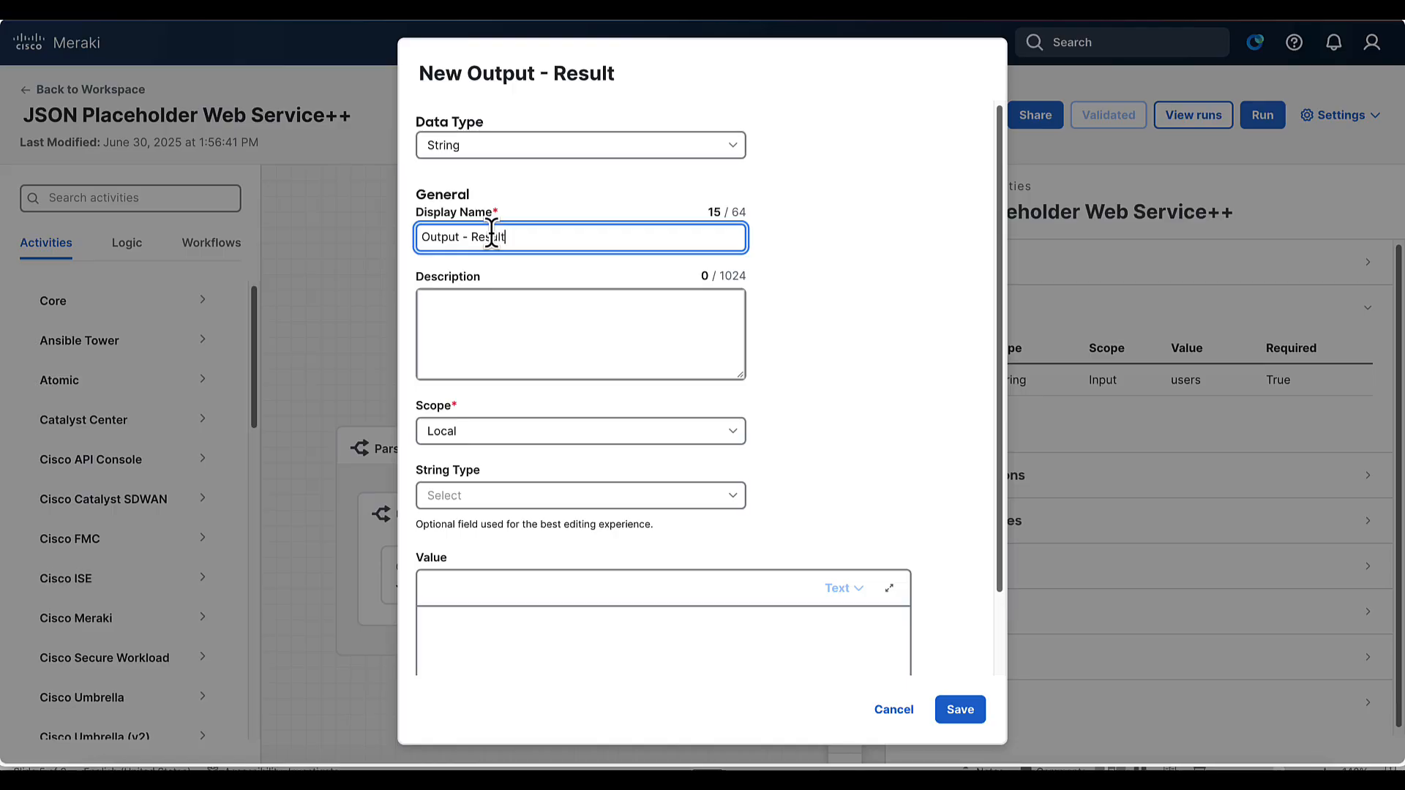
pyautogui.write('s')
pyautogui.hotkey('ctrl', 'a')
pyautogui.press('super+c')
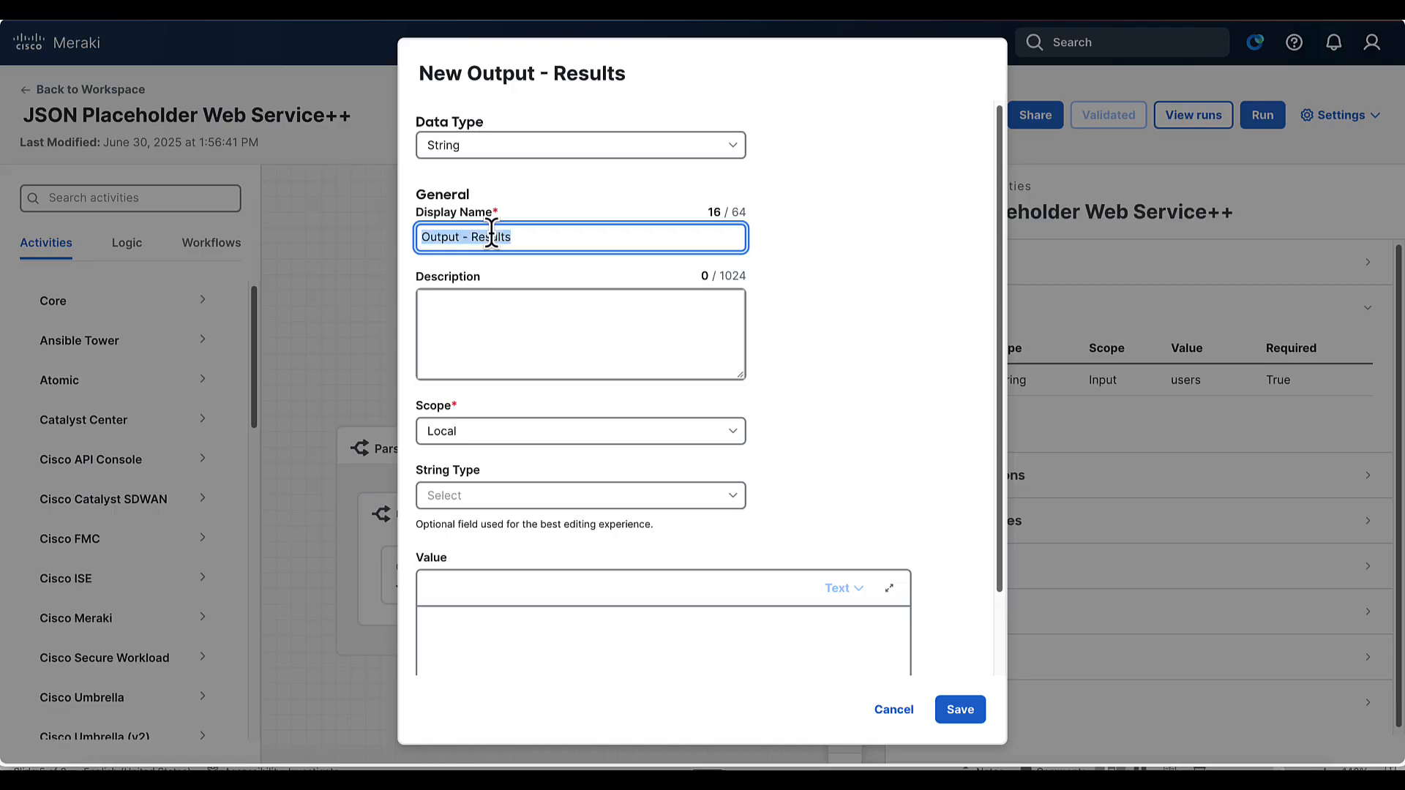
pyautogui.click(498, 154)
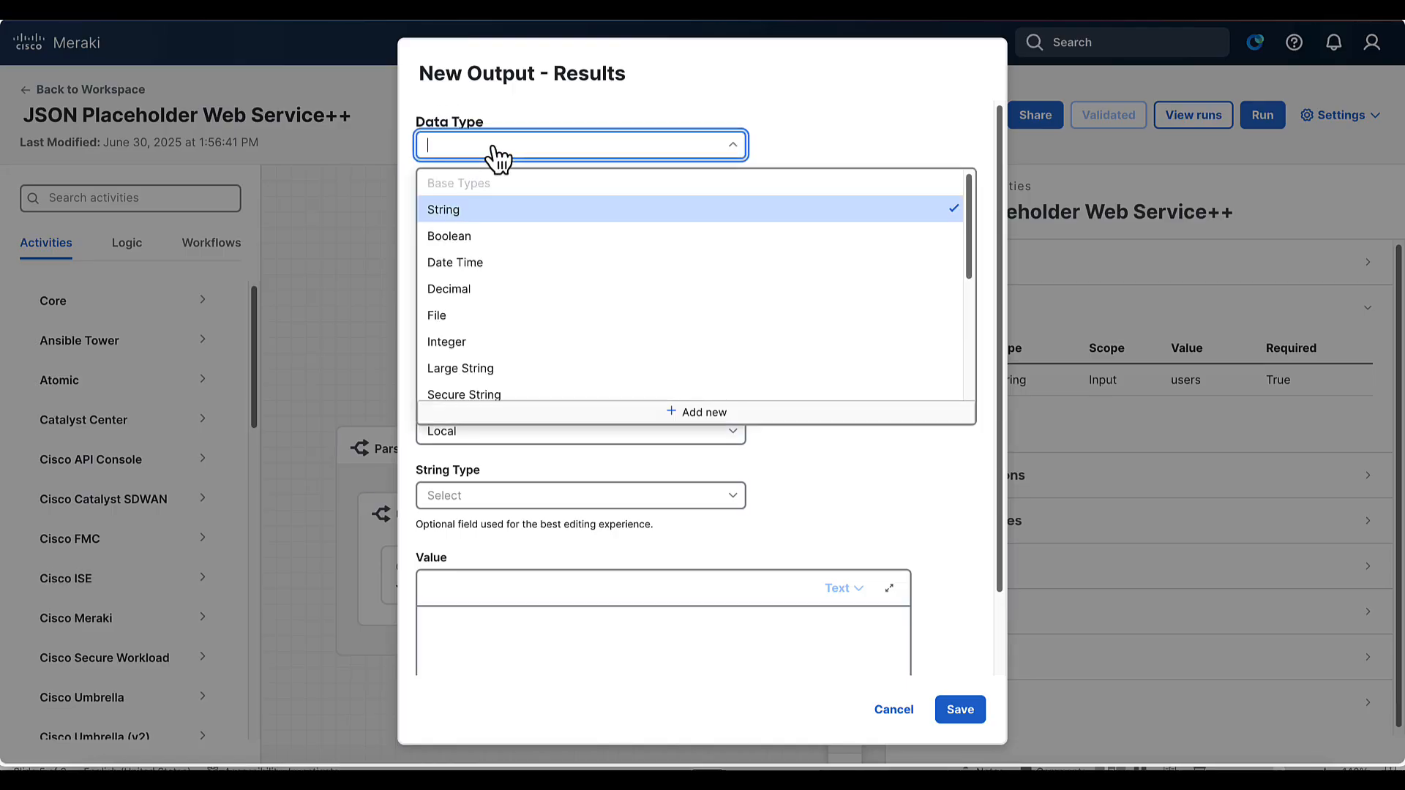
pyautogui.click(490, 218)
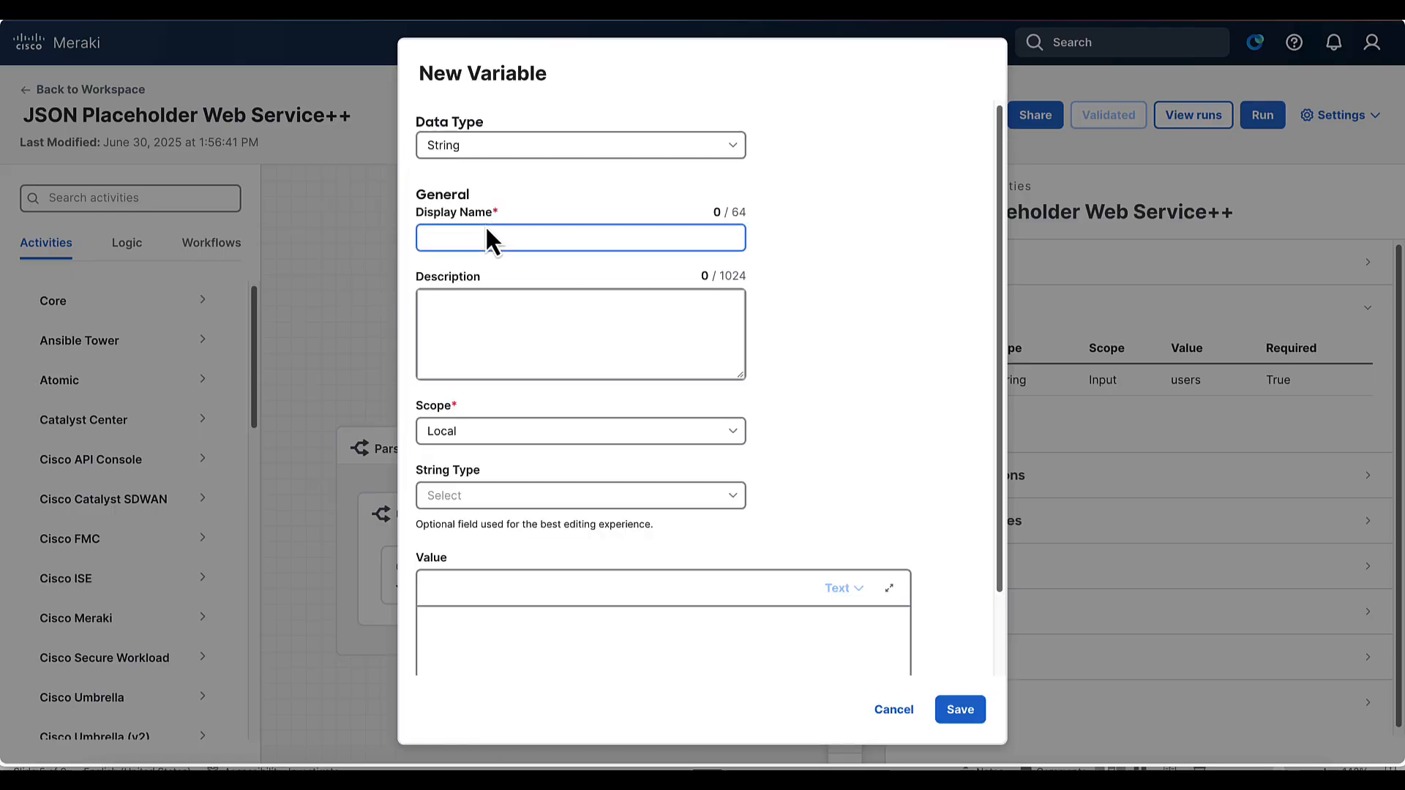
pyautogui.click(477, 232)
pyautogui.press('super+v')
# Enter the variable's description "Holds the complete JSON Body from the Web Service".
pyautogui.click(486, 295)
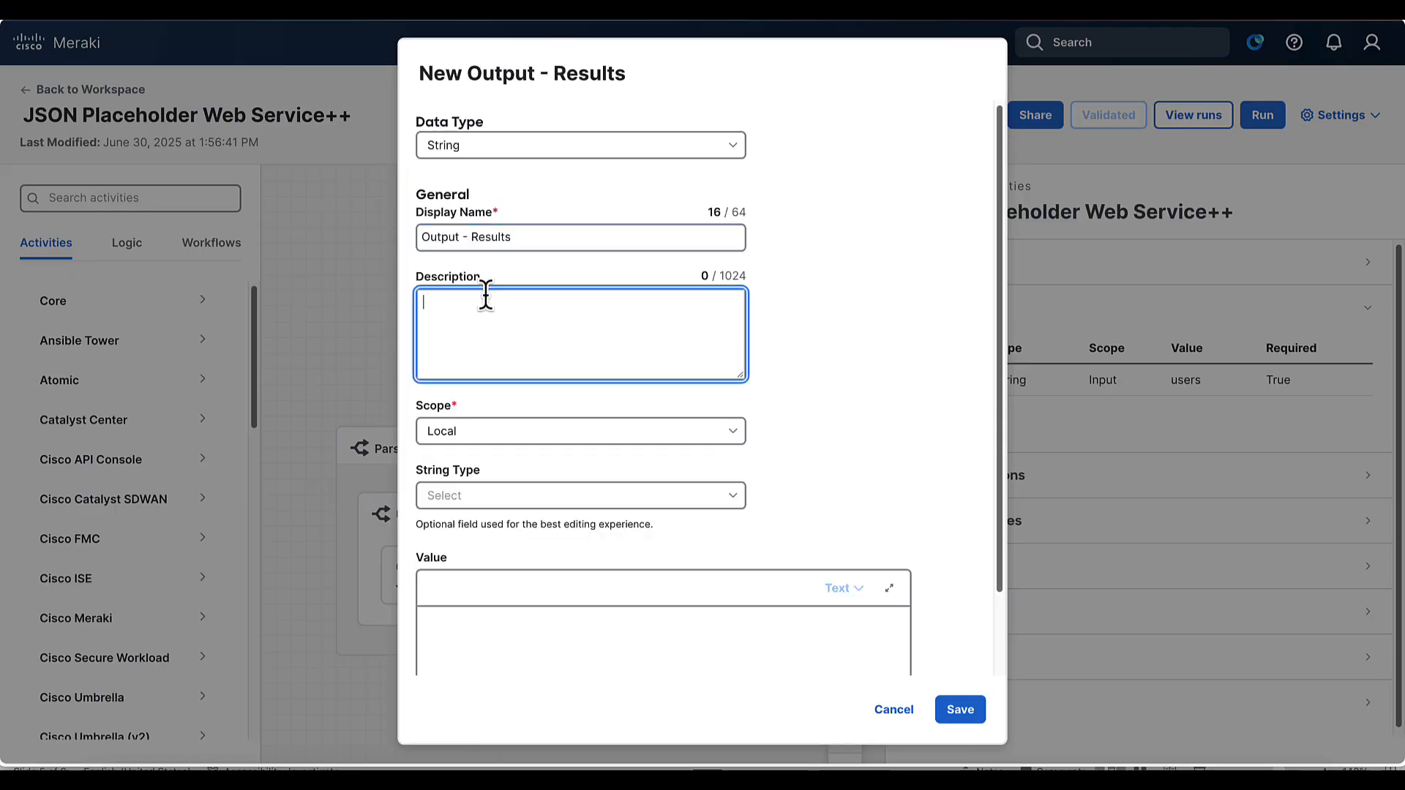
pyautogui.write('Holds the complete JSON Body form')
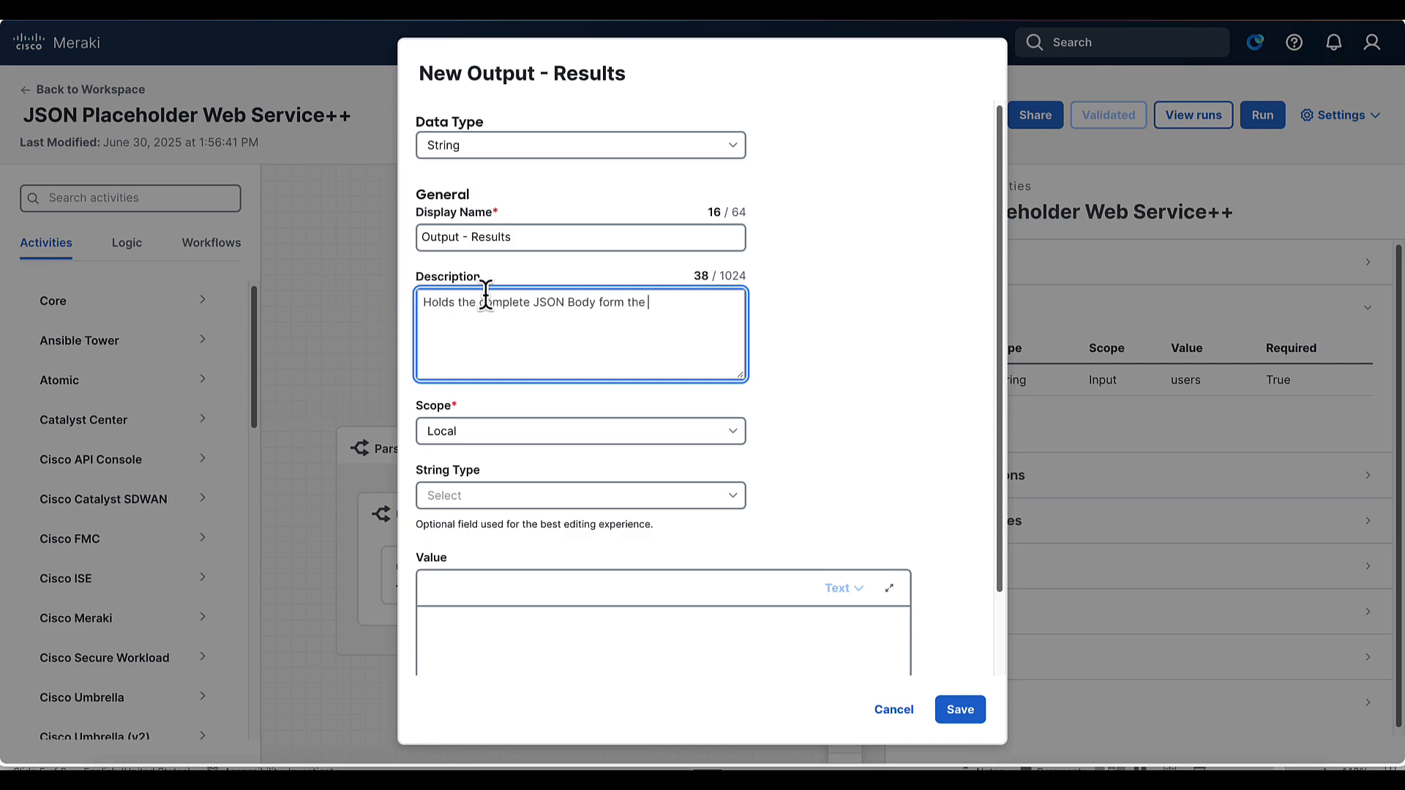
pyautogui.write(' the')
pyautogui.press('BackSpace')
pyautogui.press('BackSpace')
pyautogui.press('BackSpace')
pyautogui.press('BackSpace')
pyautogui.press('BackSpace')
pyautogui.press('BackSpace')
pyautogui.write('rom the Web Service')
# Set the variable's scope to Output and its string type to JSON, and save it.
pyautogui.click(485, 438)
pyautogui.click(484, 521)
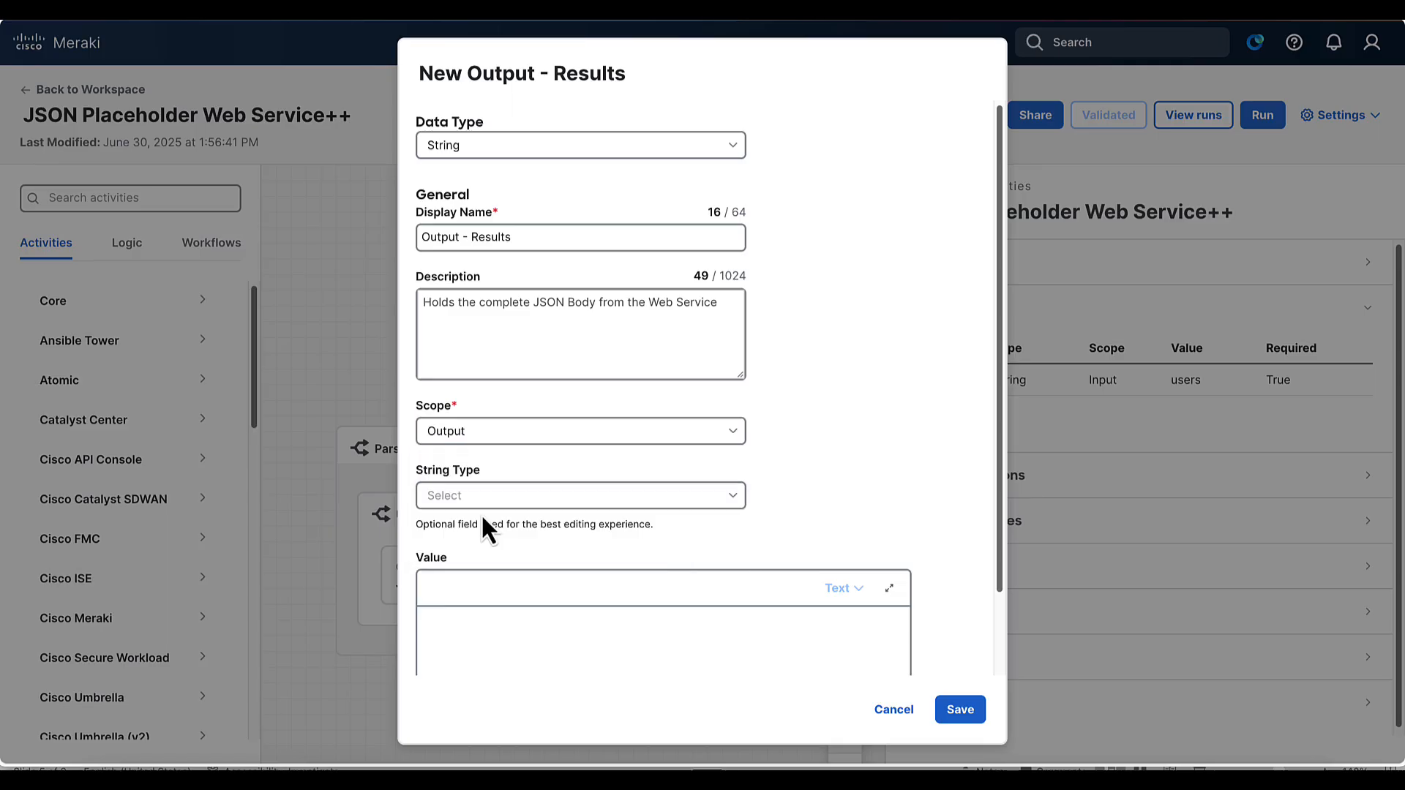
pyautogui.click(494, 496)
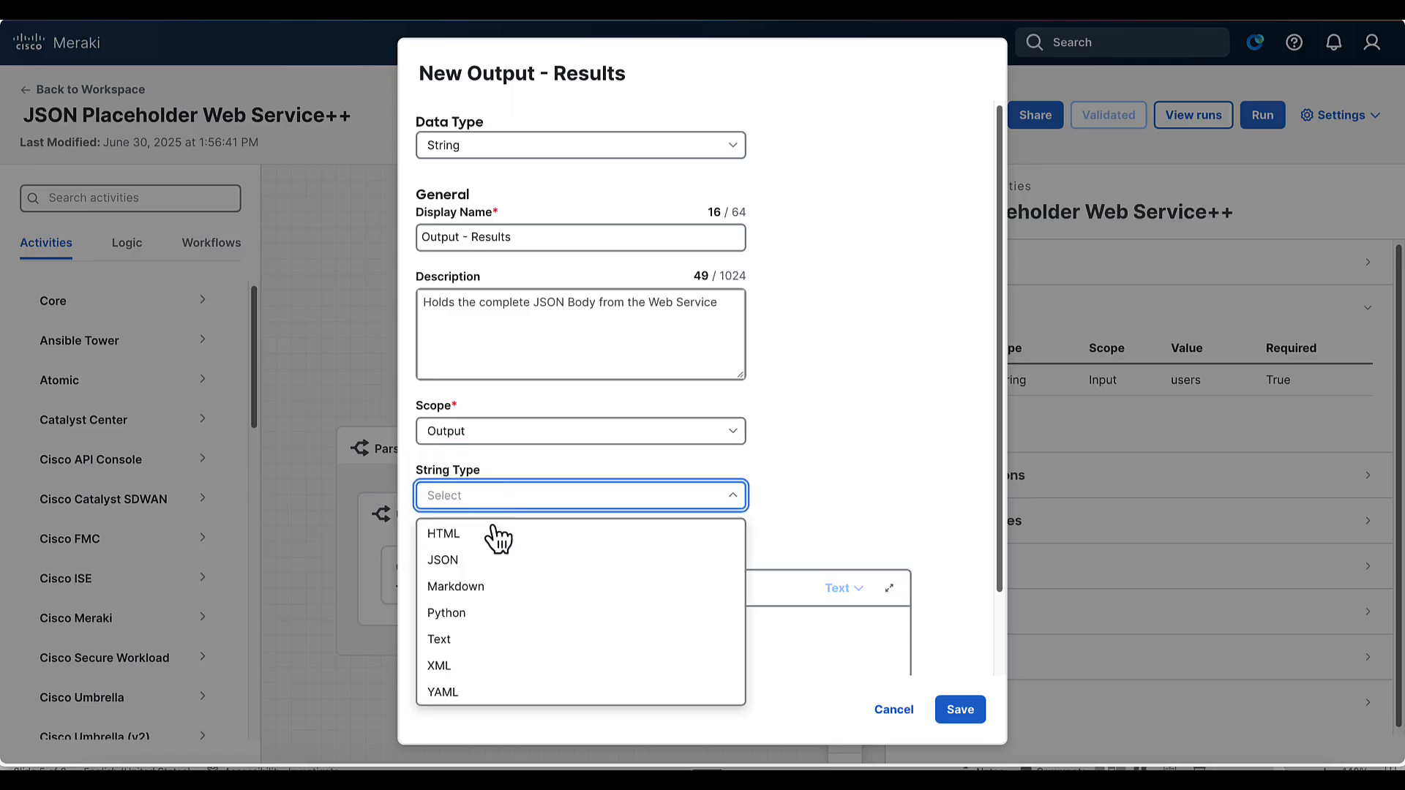
pyautogui.click(484, 560)
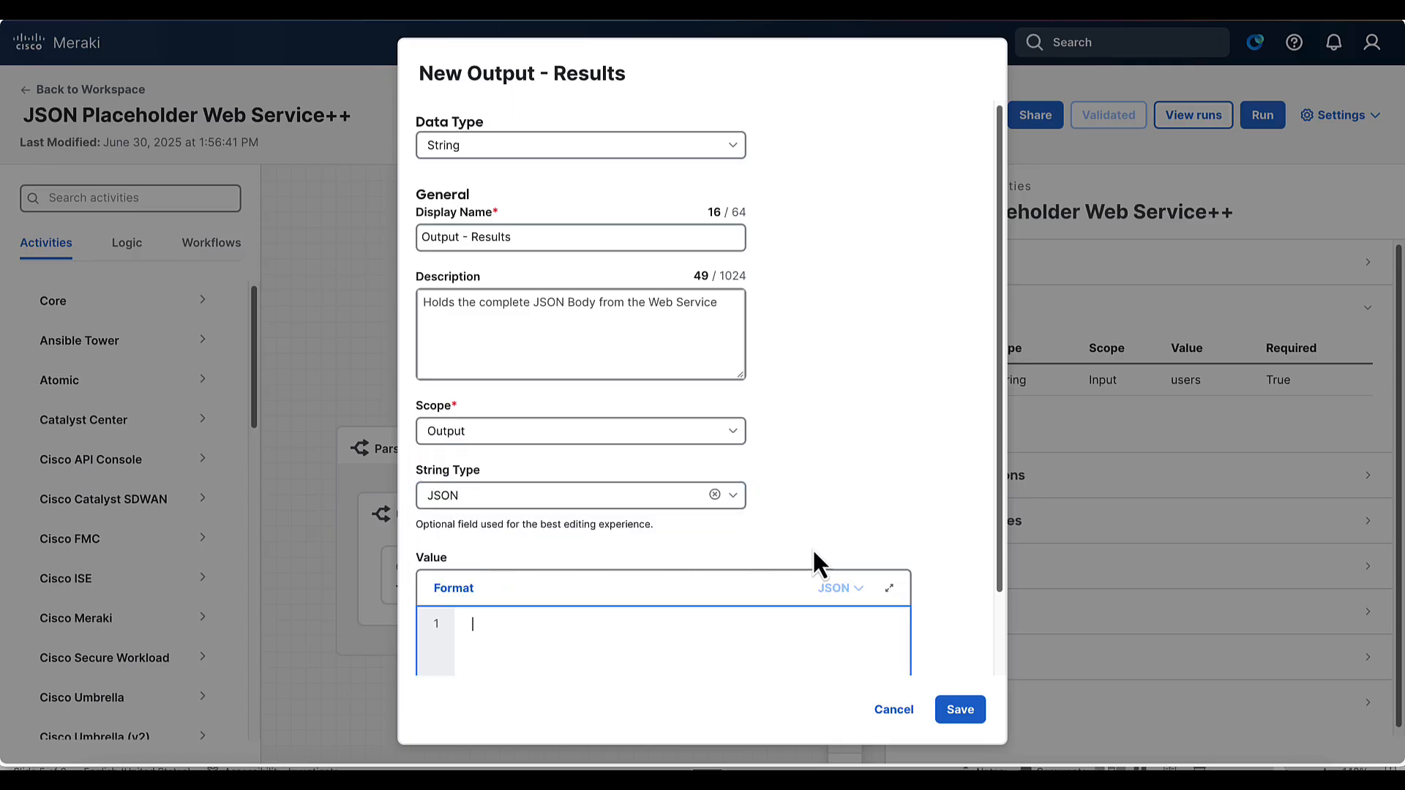
pyautogui.scroll(-2, 814, 562)
pyautogui.click(968, 713)
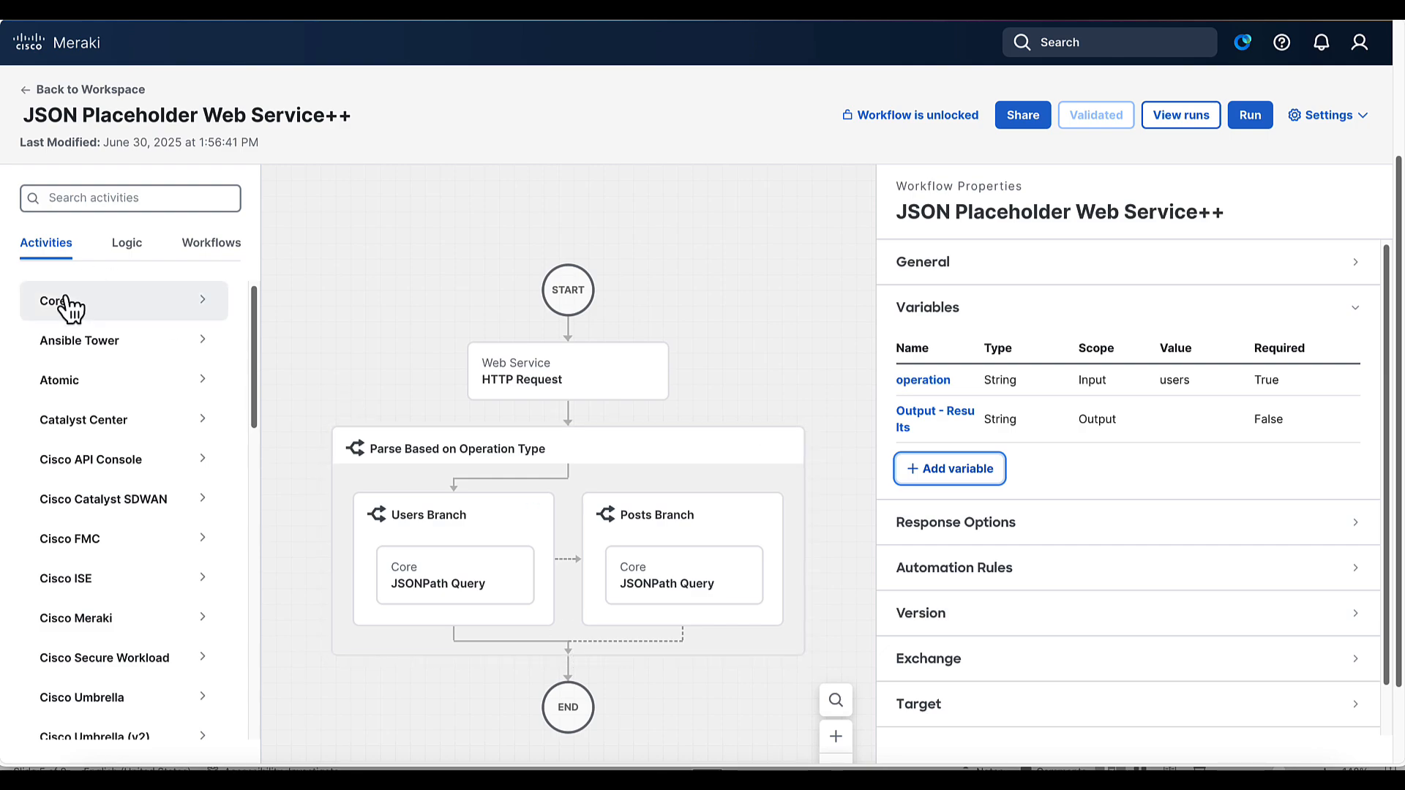
# Add a Core Set Variables activity after the Parse Based on Operation Type block, just before the workflow's end.
pyautogui.click(211, 297)
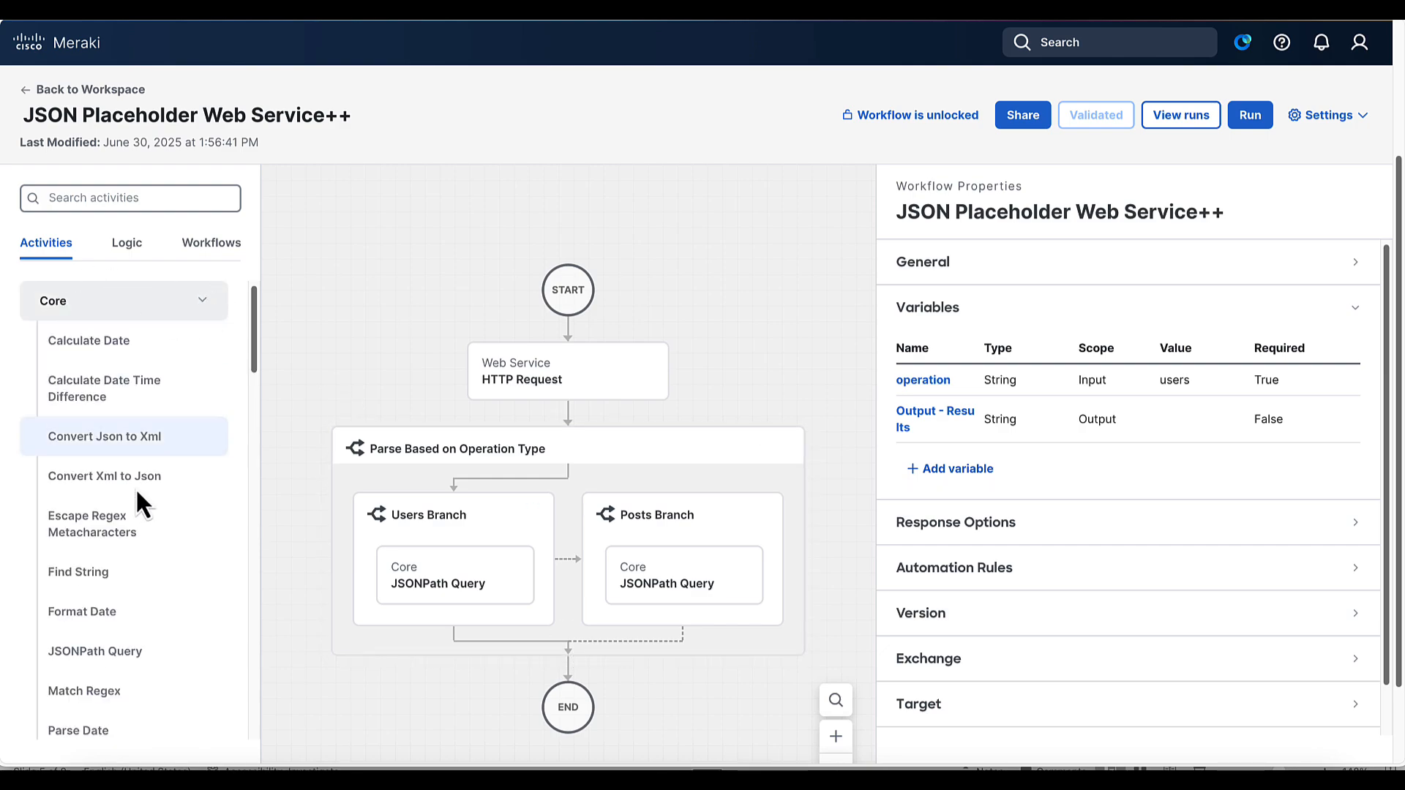
pyautogui.scroll(-2, 133, 537)
pyautogui.scroll(-5, 134, 537)
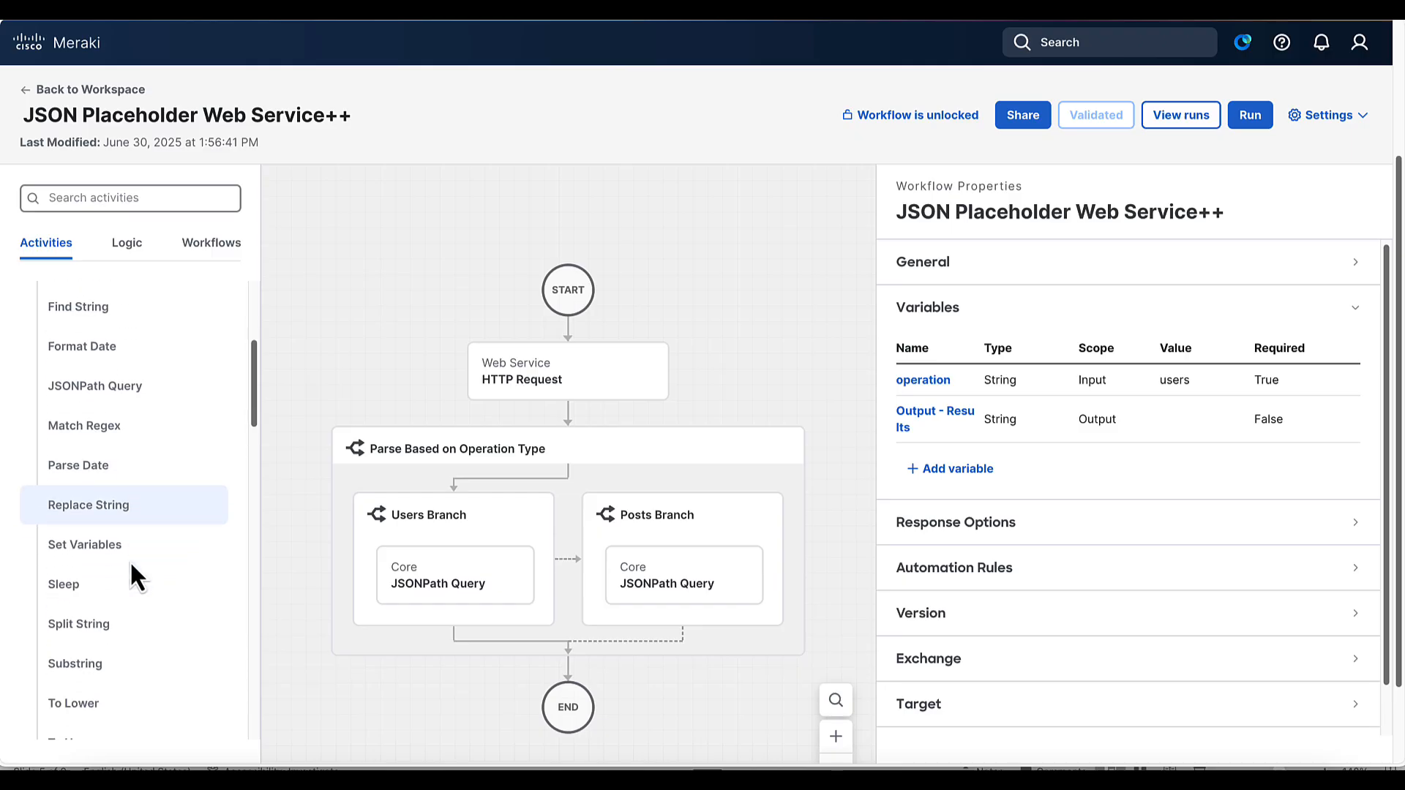
pyautogui.moveTo(85, 551); pyautogui.dragTo(566, 671)
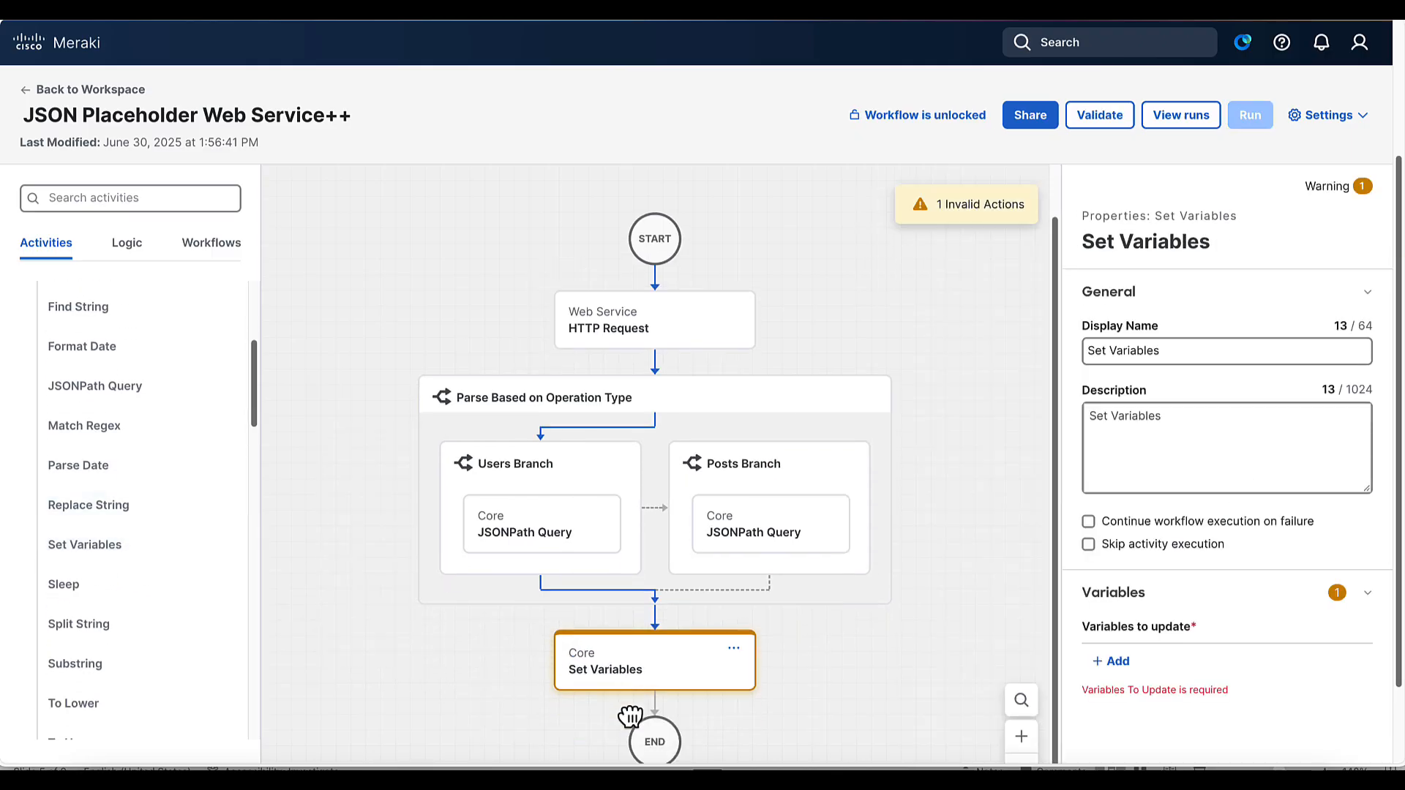
# Add a variable to update in Set Variables and choose the workflow output variable "Output - Results".
pyautogui.click(1120, 661)
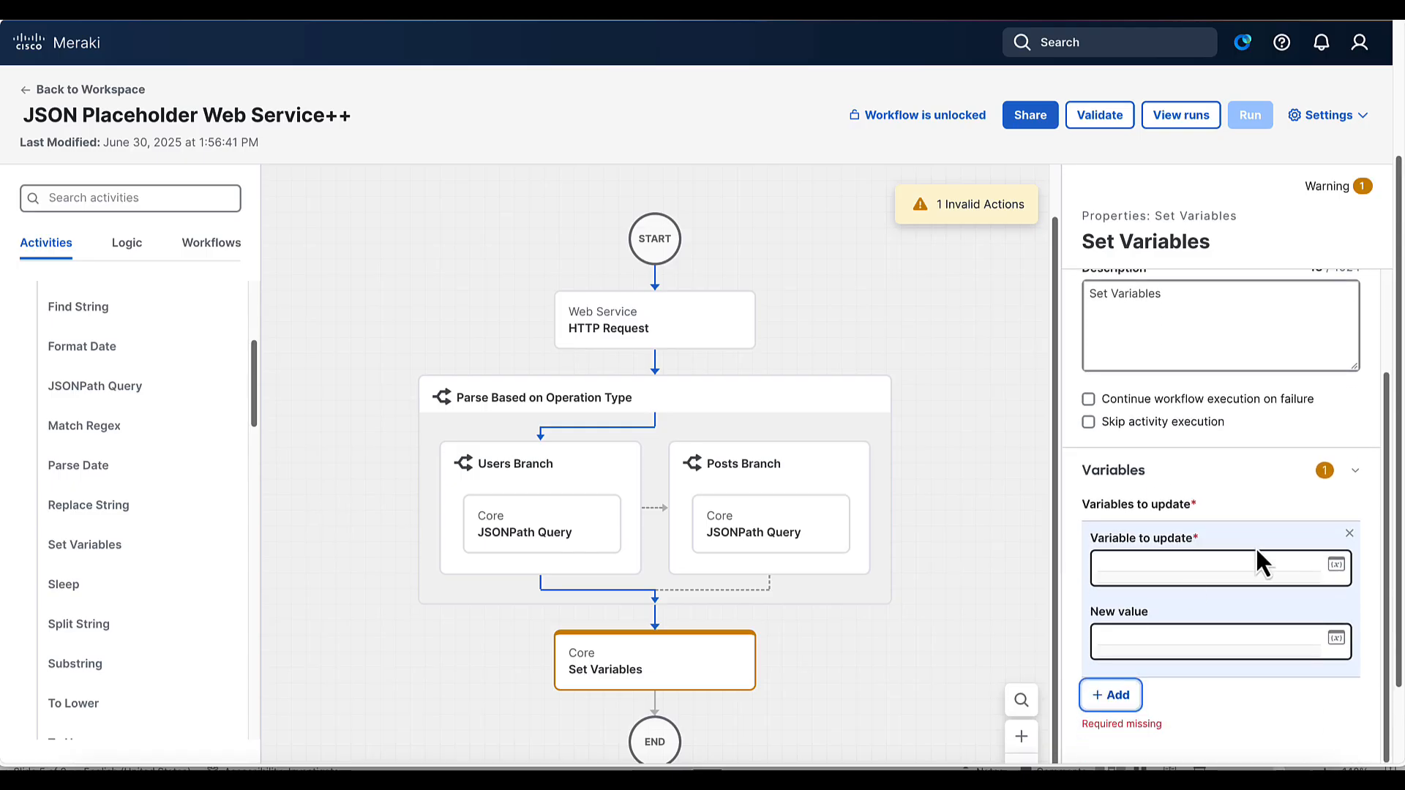
pyautogui.click(1337, 565)
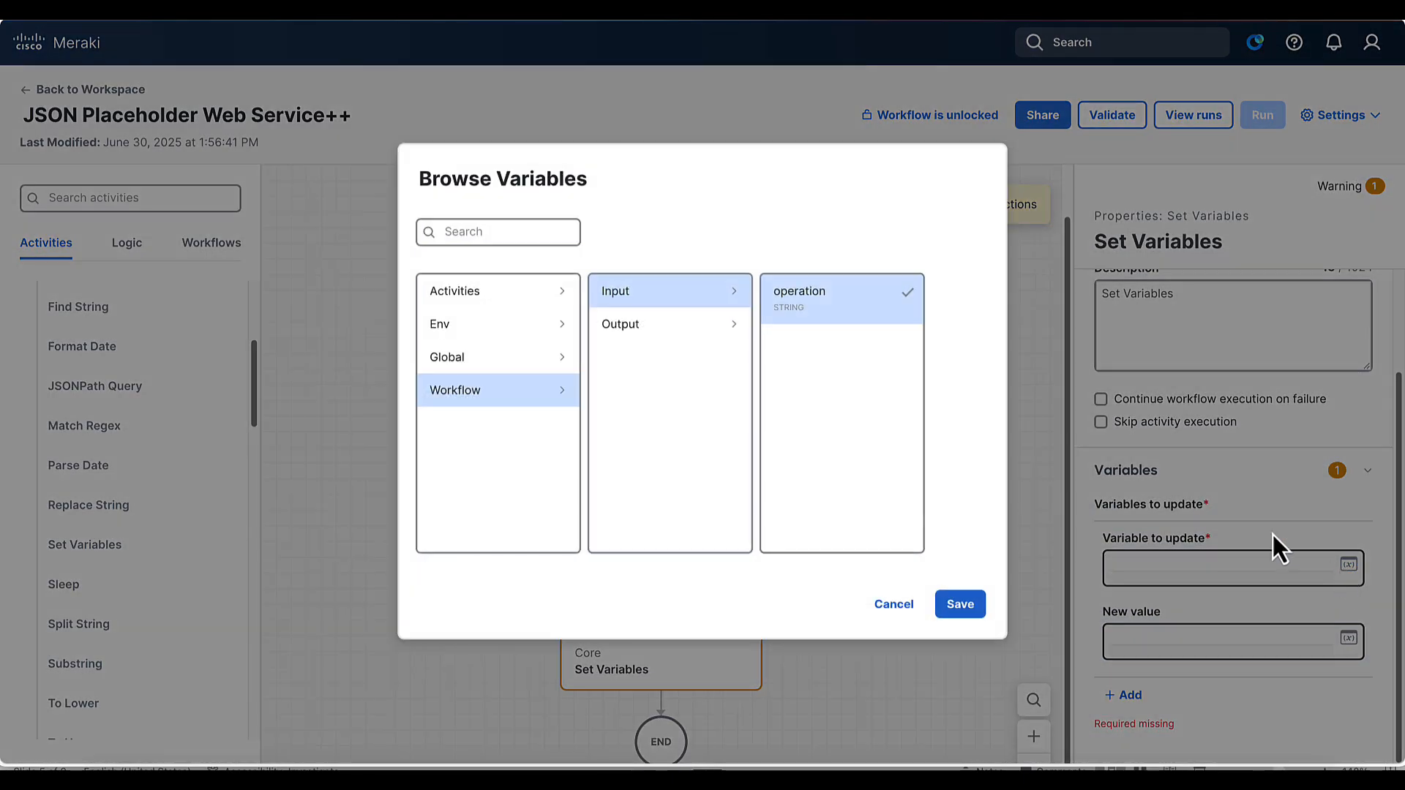
pyautogui.click(624, 322)
pyautogui.click(808, 357)
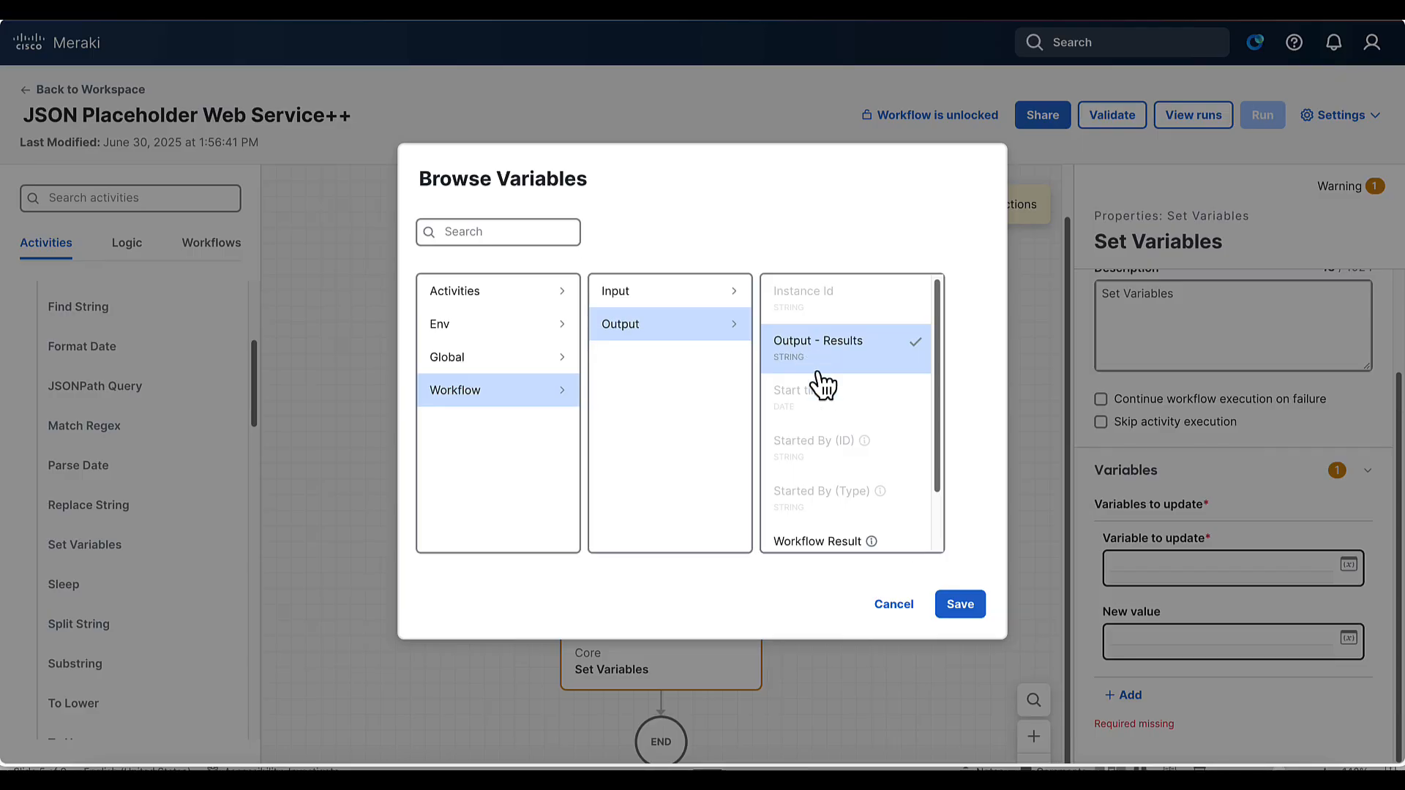
pyautogui.click(955, 610)
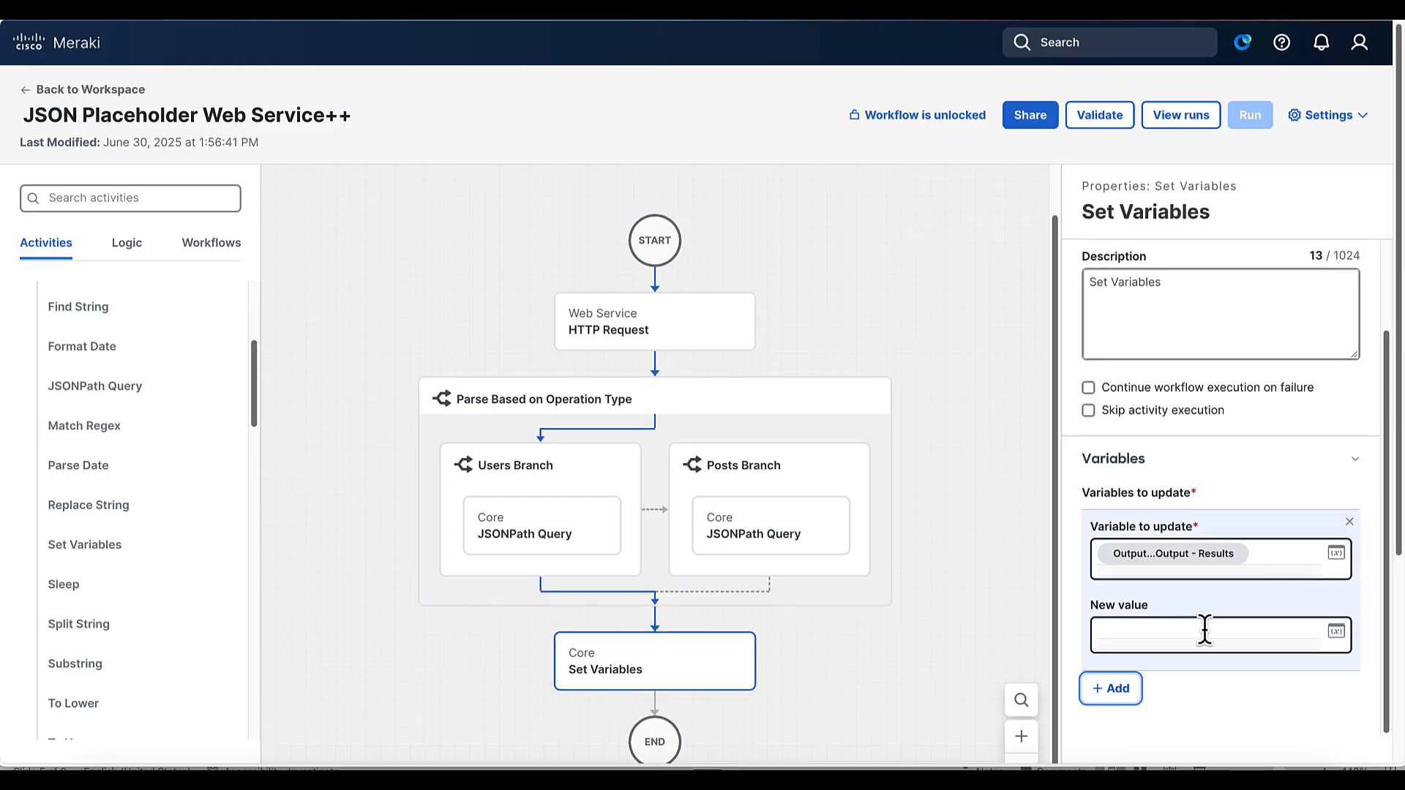
# Set the new value of "Output - Results" to the Body output of the HTTP Request activity.
pyautogui.click(1337, 632)
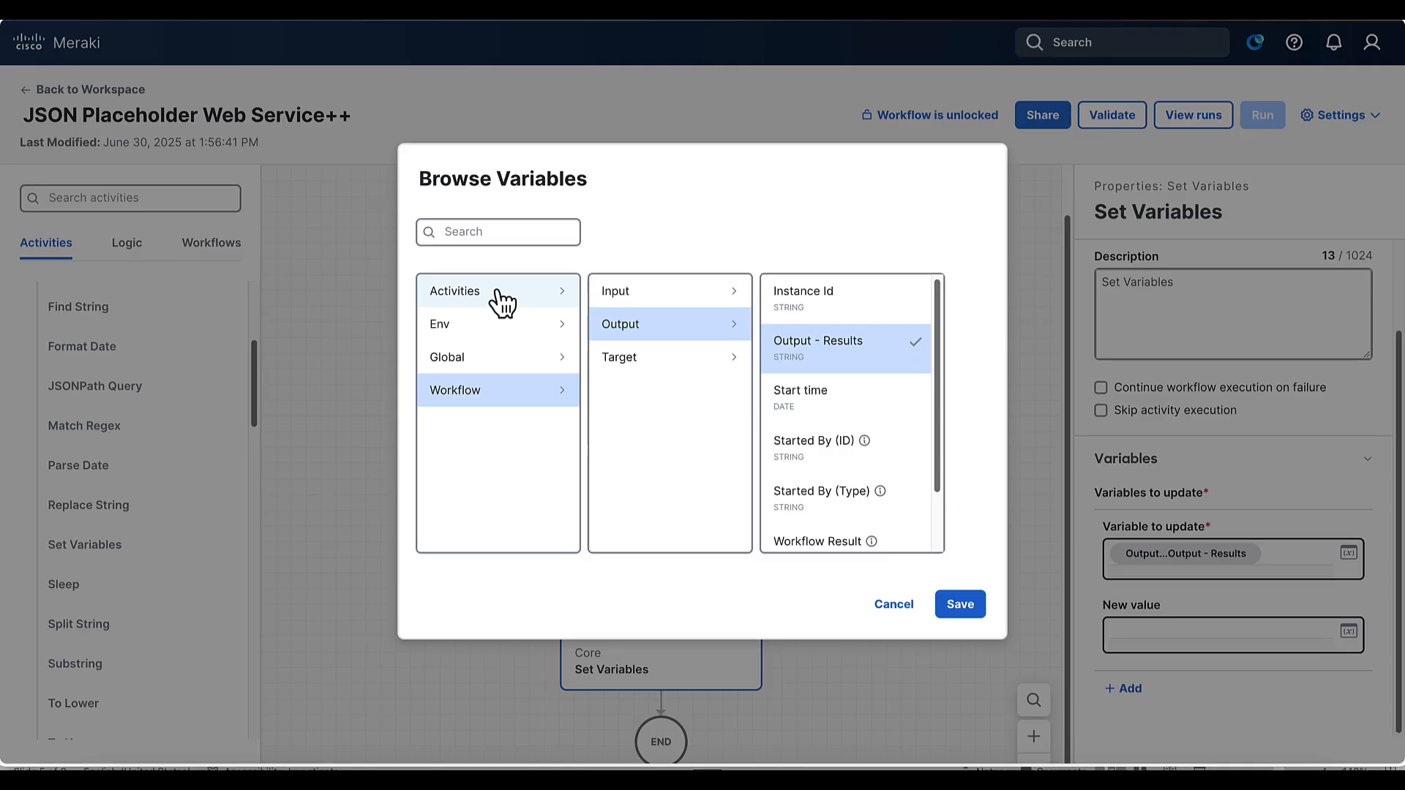
pyautogui.click(502, 301)
pyautogui.click(668, 302)
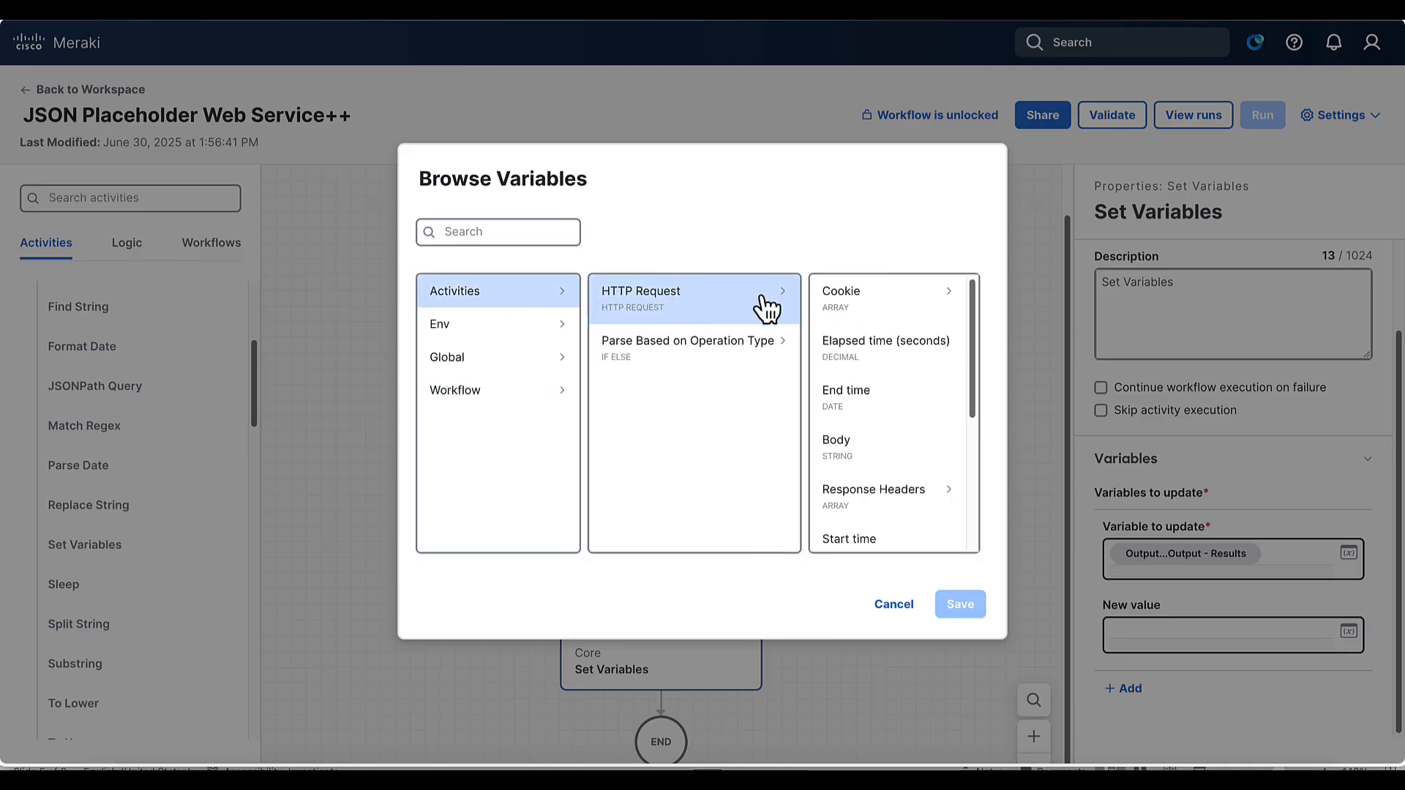
pyautogui.click(894, 460)
pyautogui.click(959, 606)
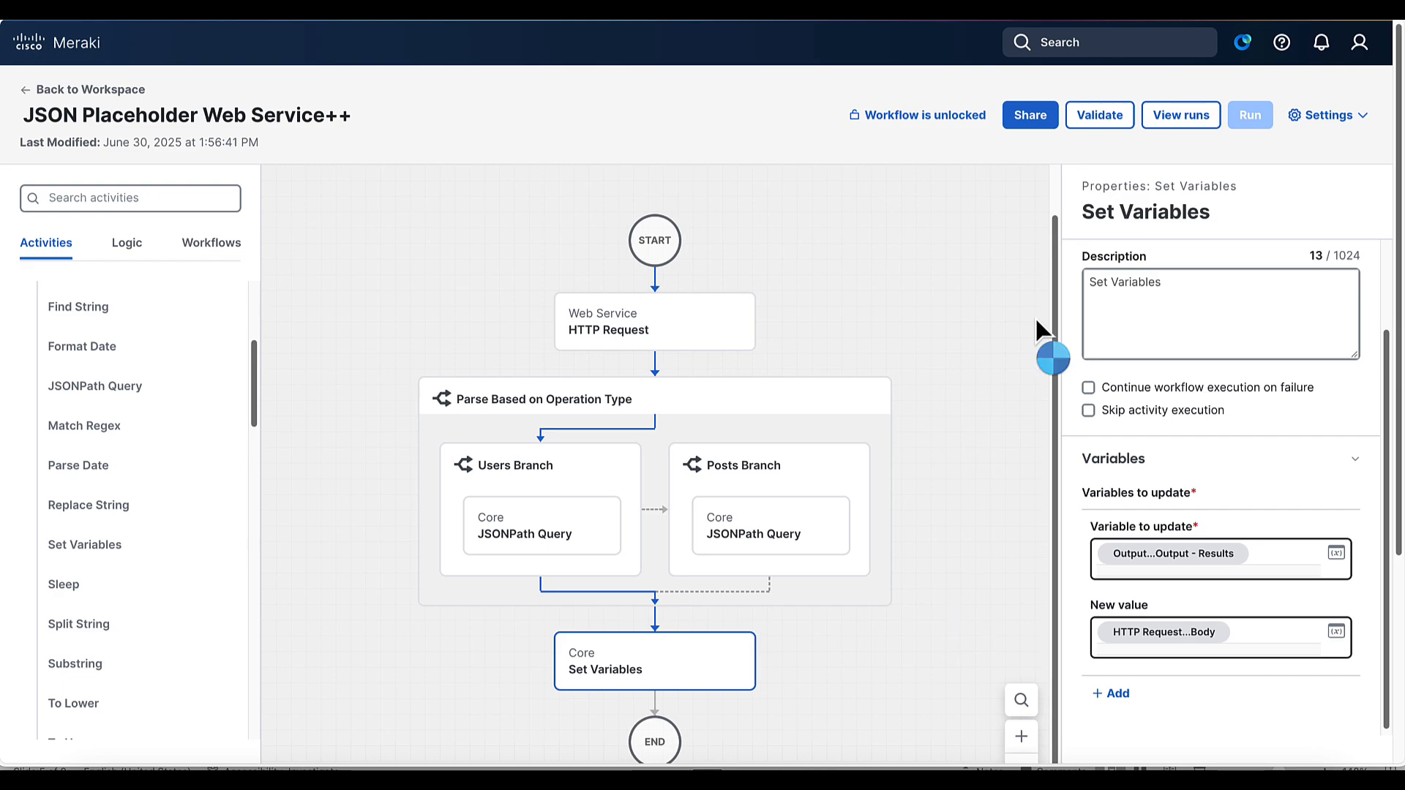
# Validate the workflow and run it with the operation input users.
pyautogui.click(1099, 117)
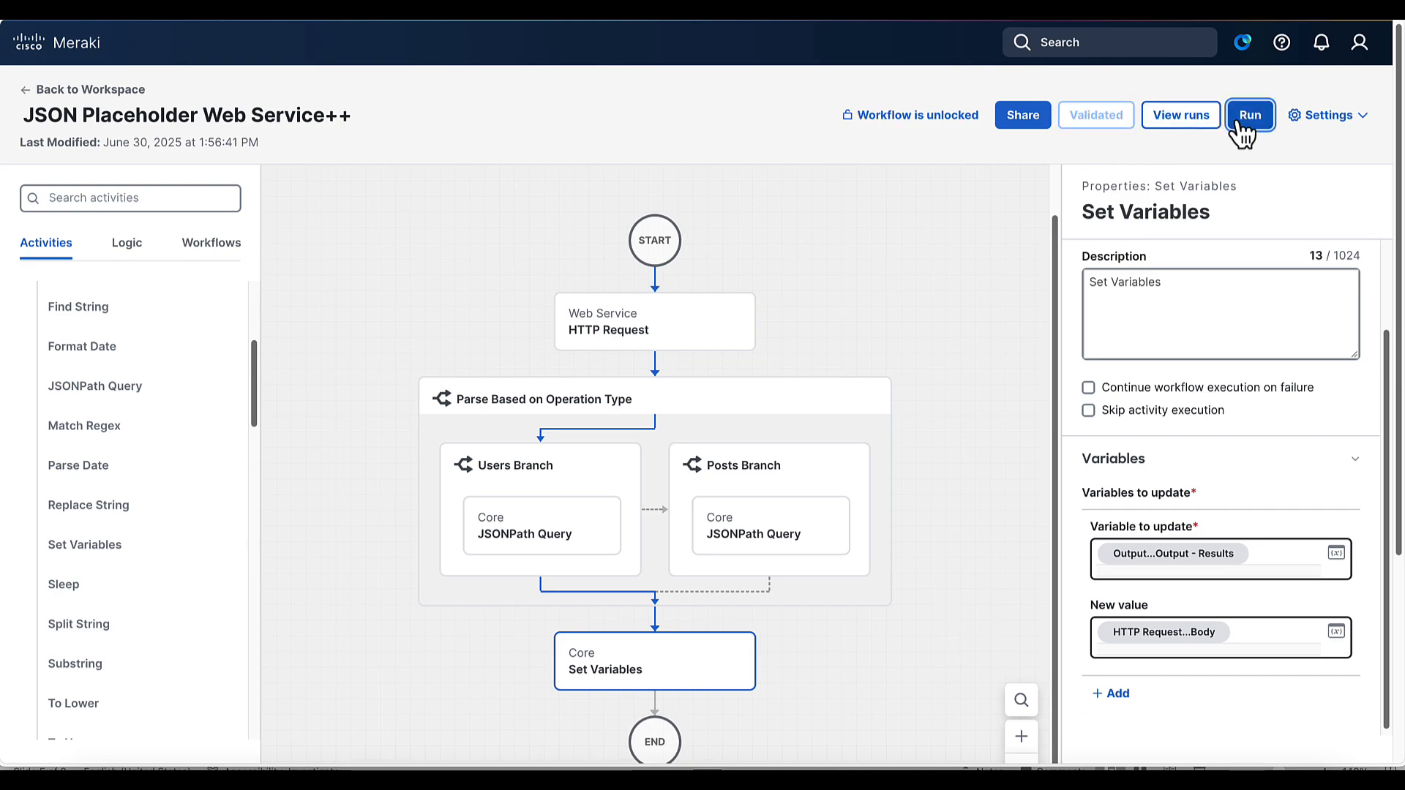
pyautogui.click(1239, 122)
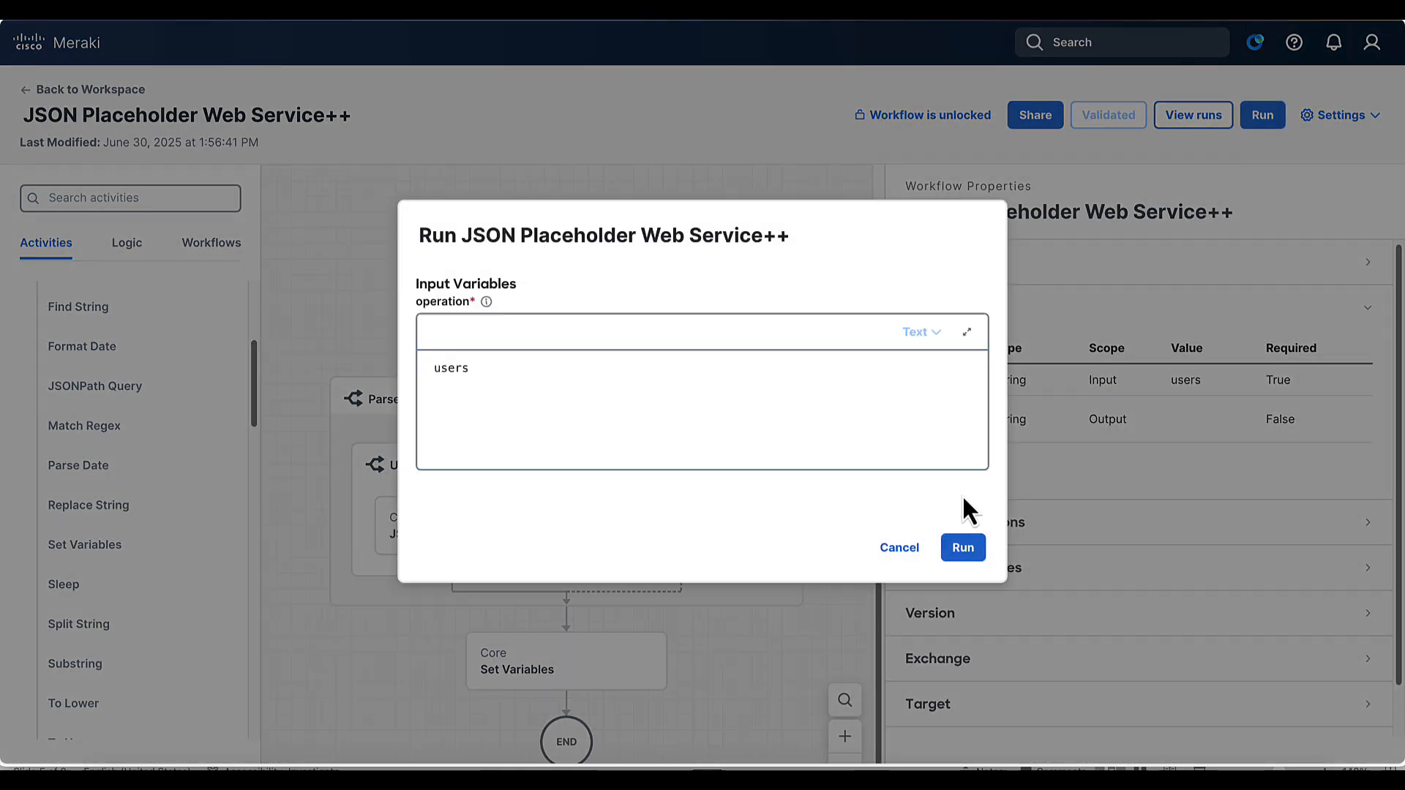
pyautogui.click(965, 551)
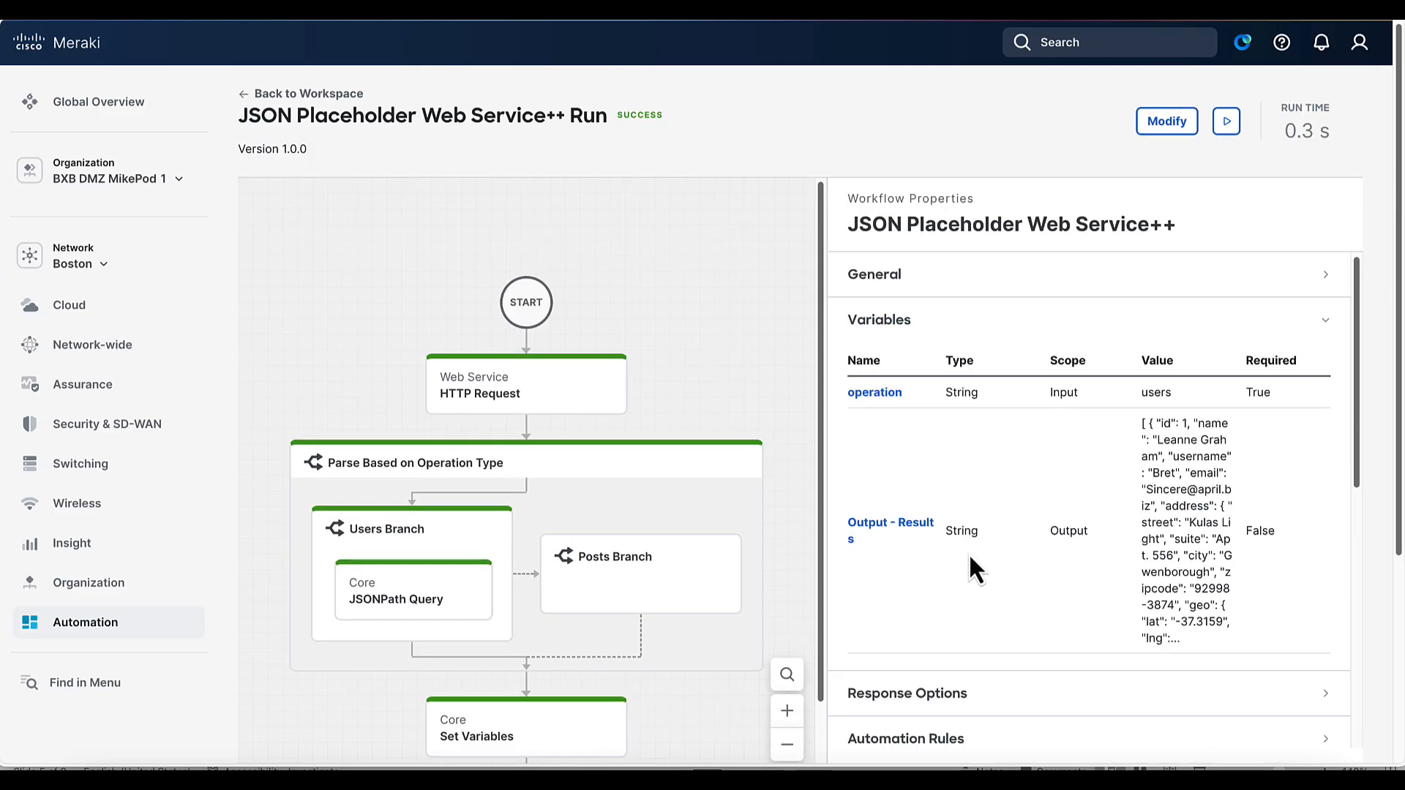
# Examine the full JSON value of the "Output - Results" variable in the run, and close its details.
pyautogui.scroll(-2, 565, 669)
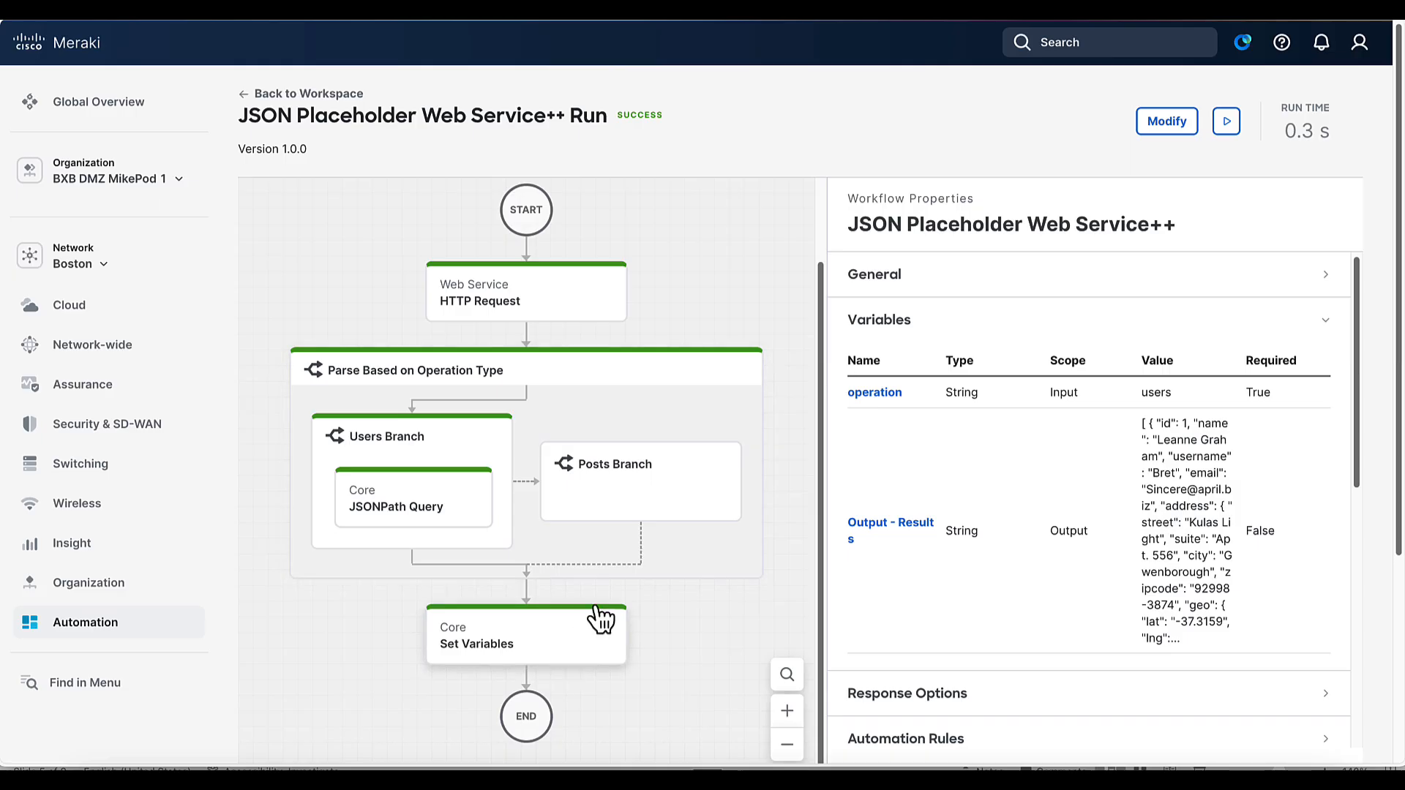
pyautogui.tripleClick(889, 524)
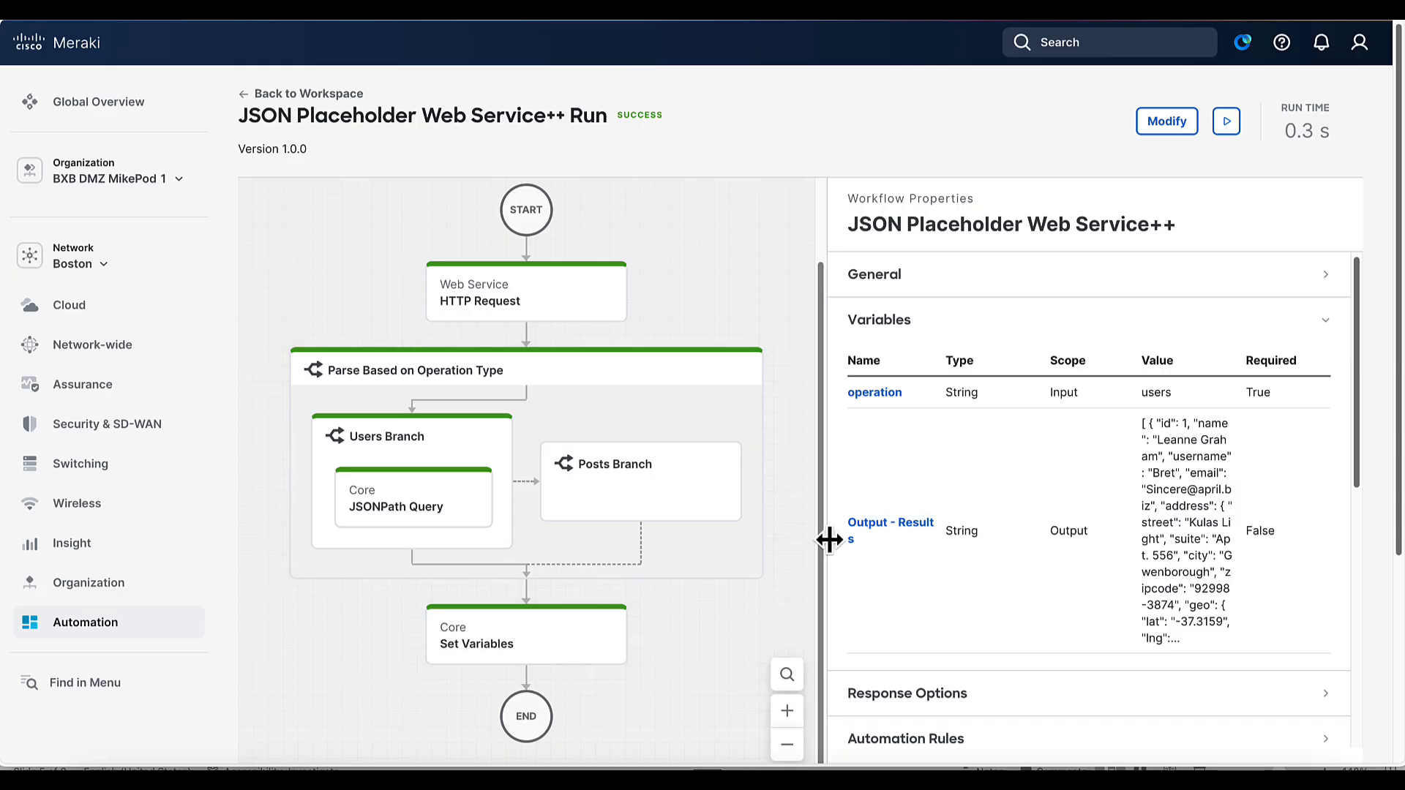
pyautogui.click(892, 528)
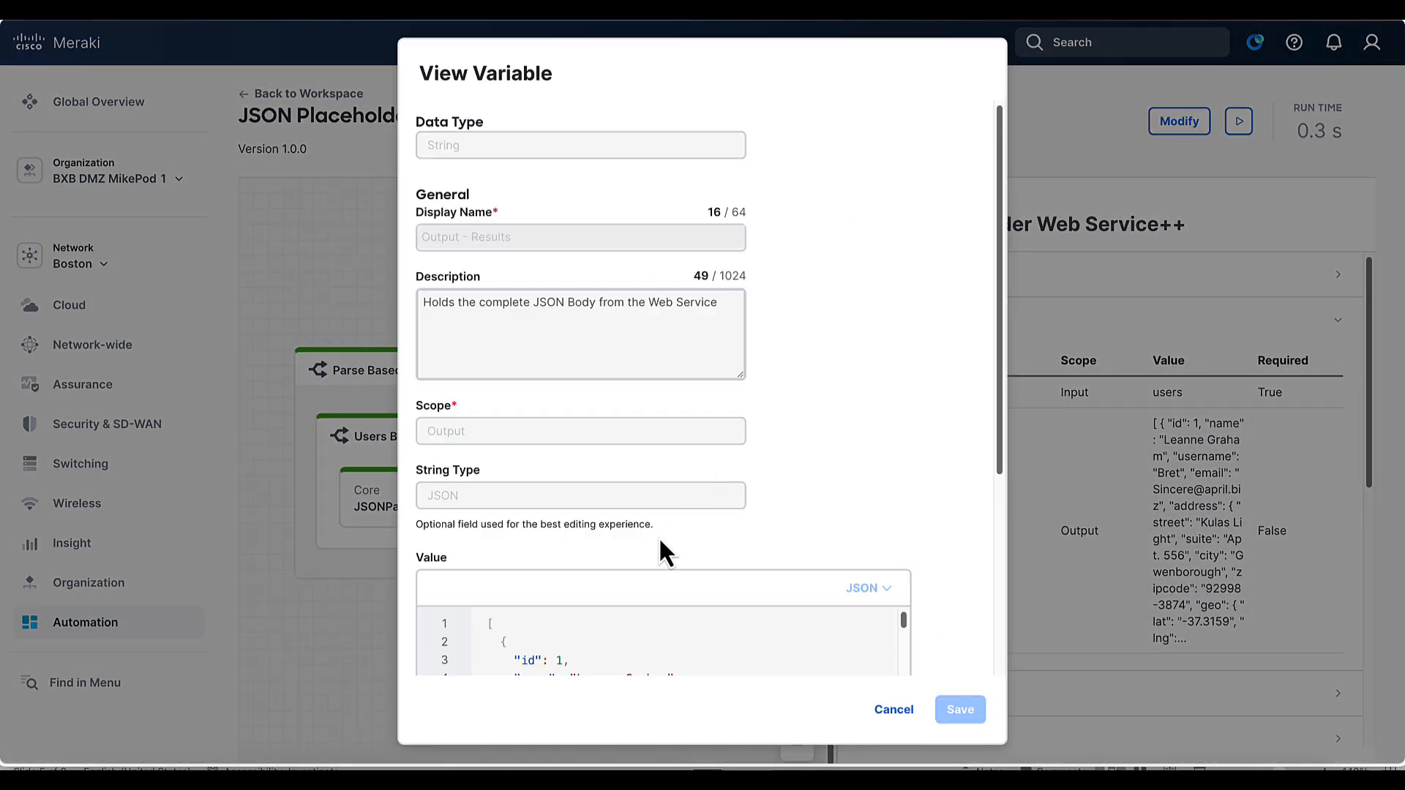
pyautogui.scroll(-5, 658, 548)
pyautogui.scroll(-20, 647, 514)
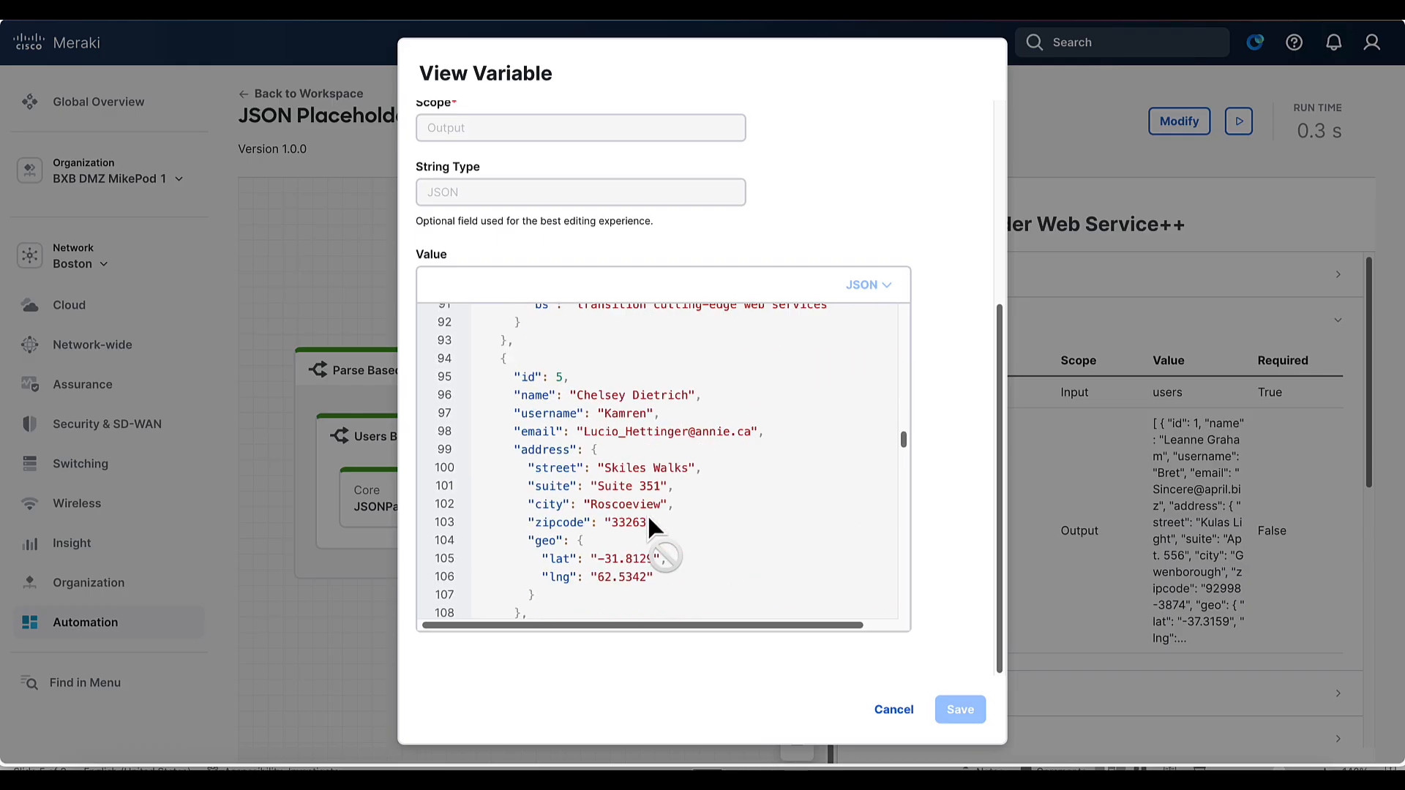
pyautogui.scroll(-20, 649, 520)
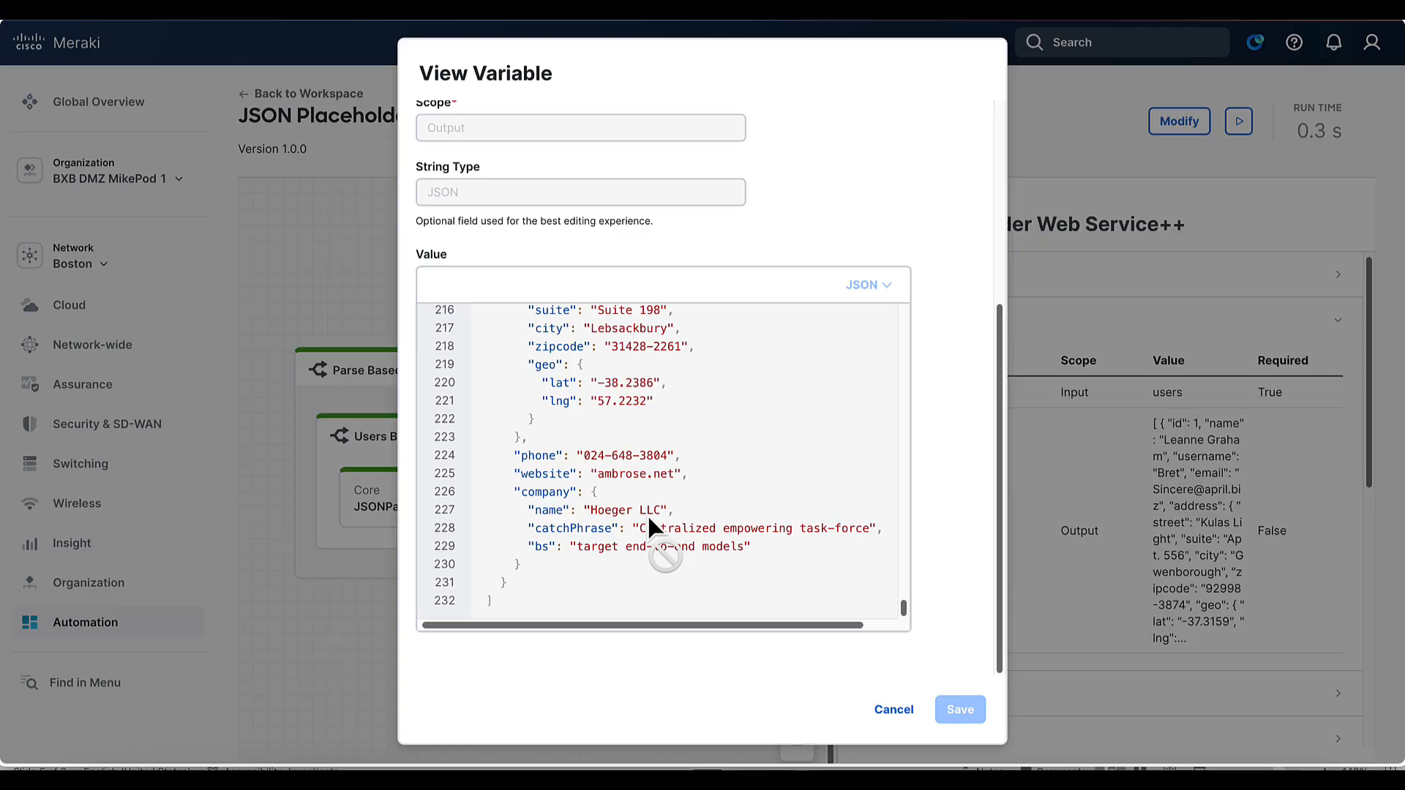
pyautogui.click(889, 713)
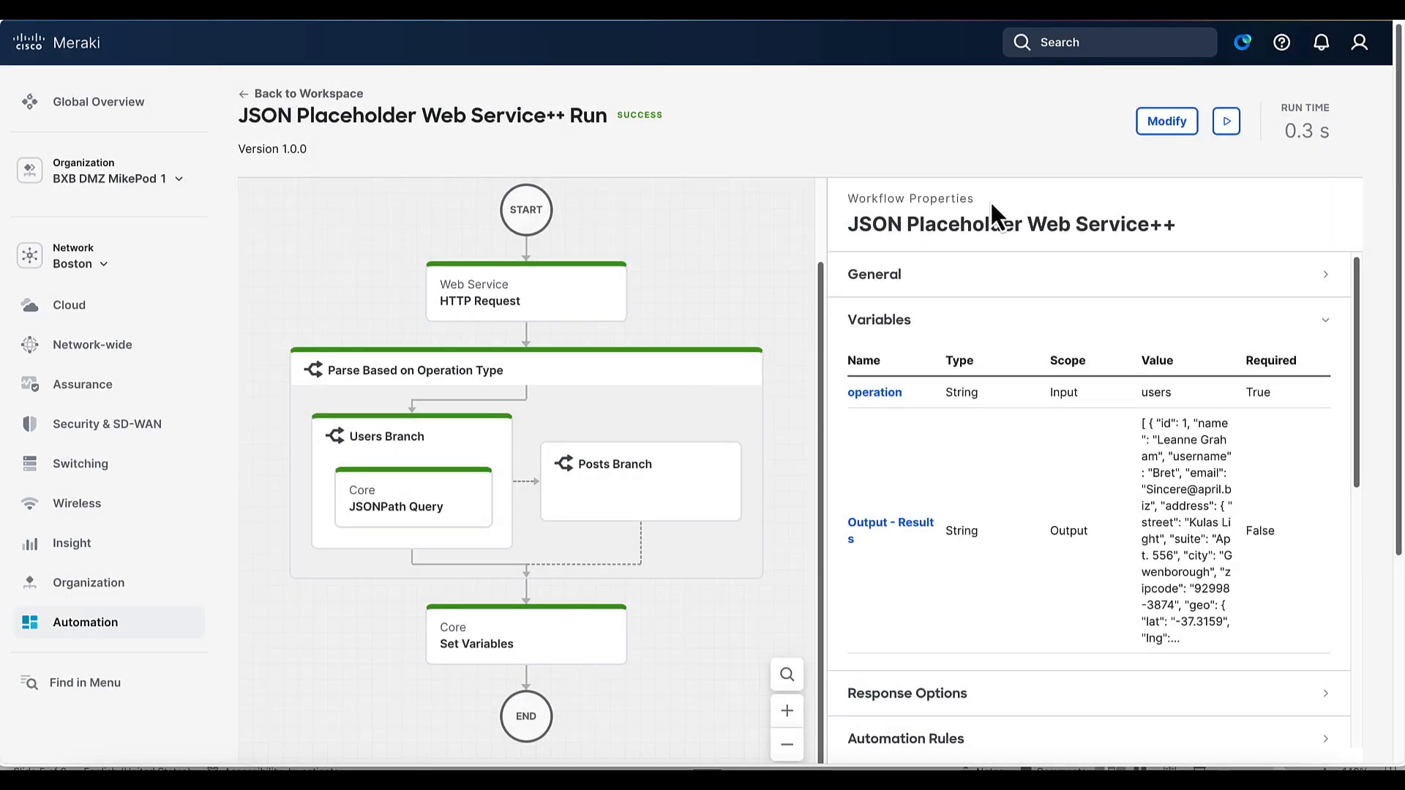
# Return to editing the workflow and run it with the invalid operation input foo.
pyautogui.click(1167, 121)
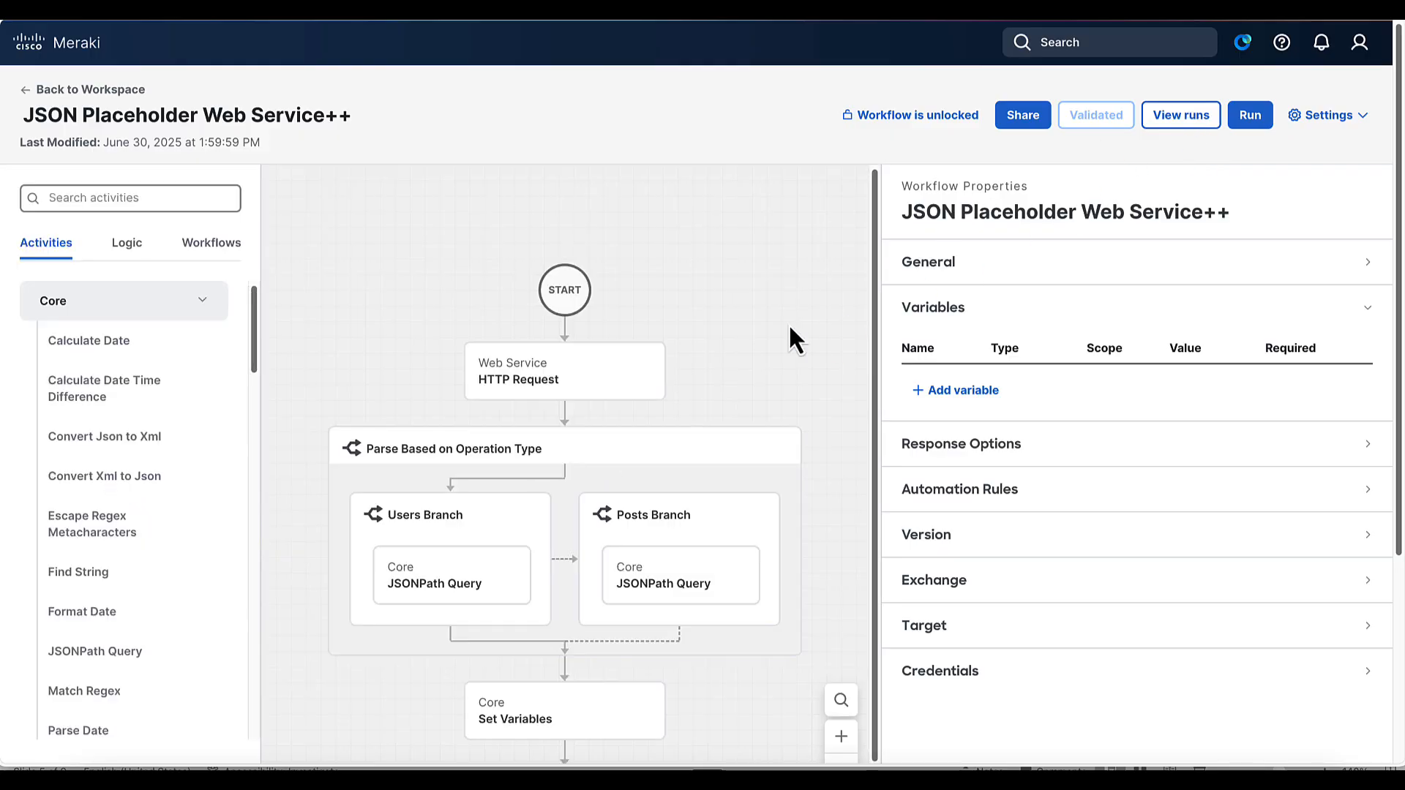
pyautogui.click(1255, 121)
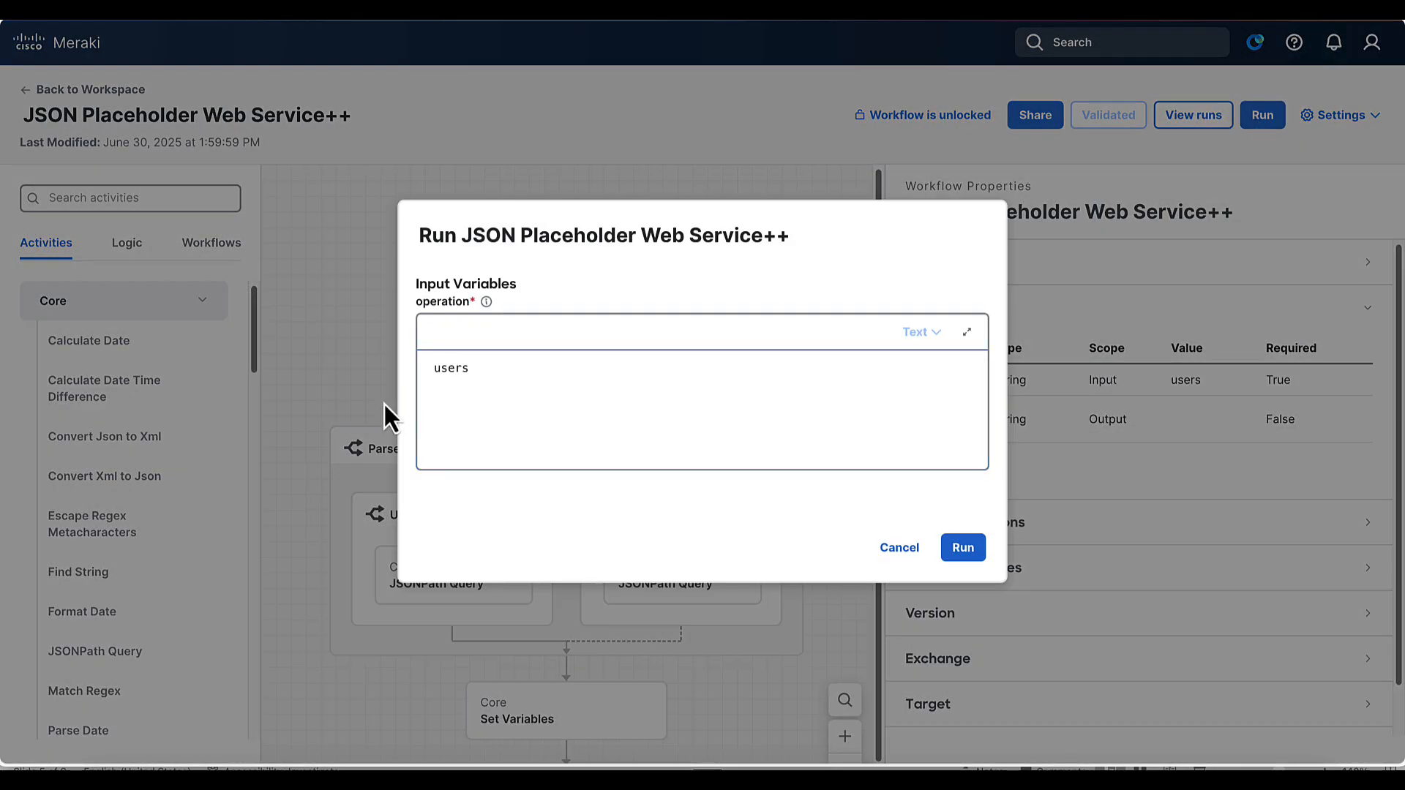
pyautogui.doubleClick(460, 369)
pyautogui.write('foo')
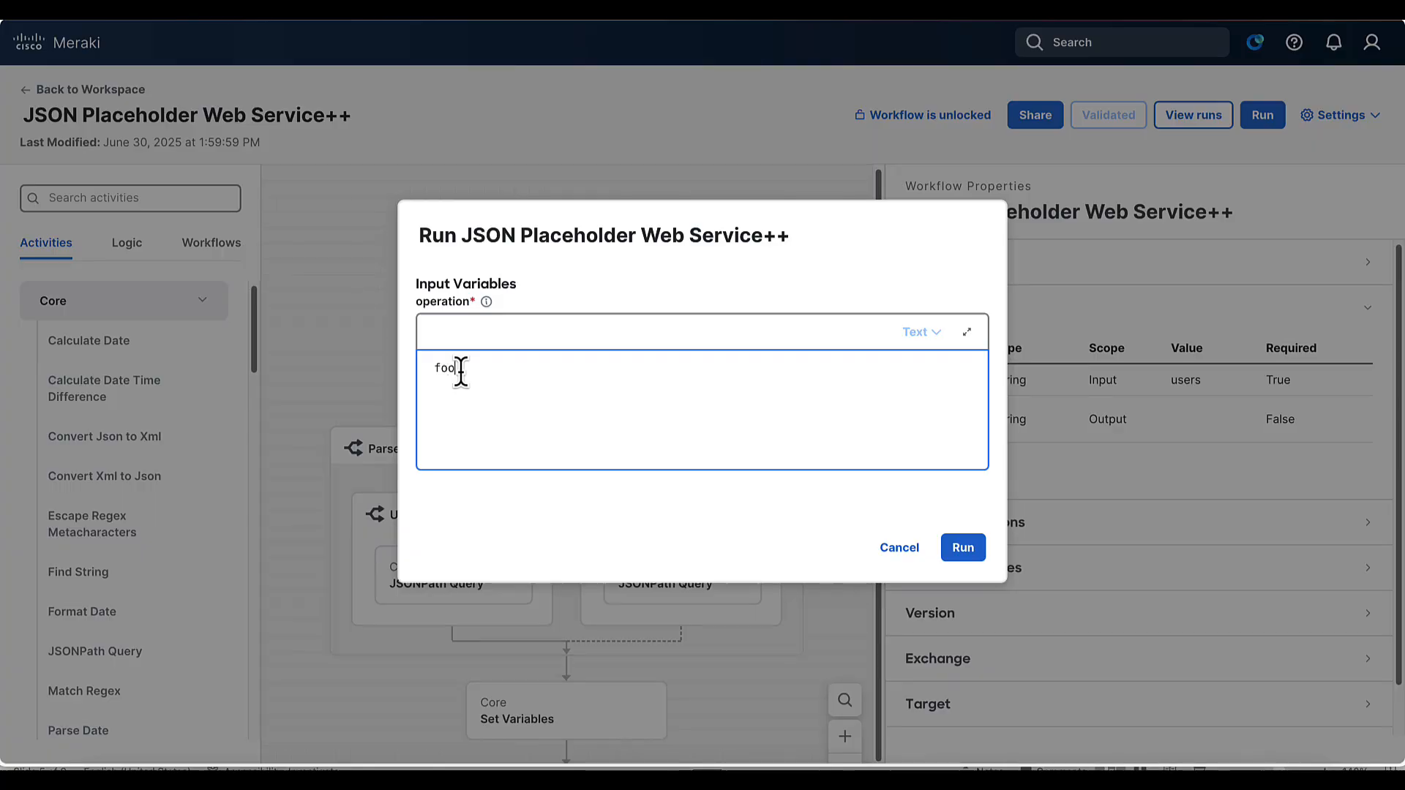
pyautogui.click(946, 555)
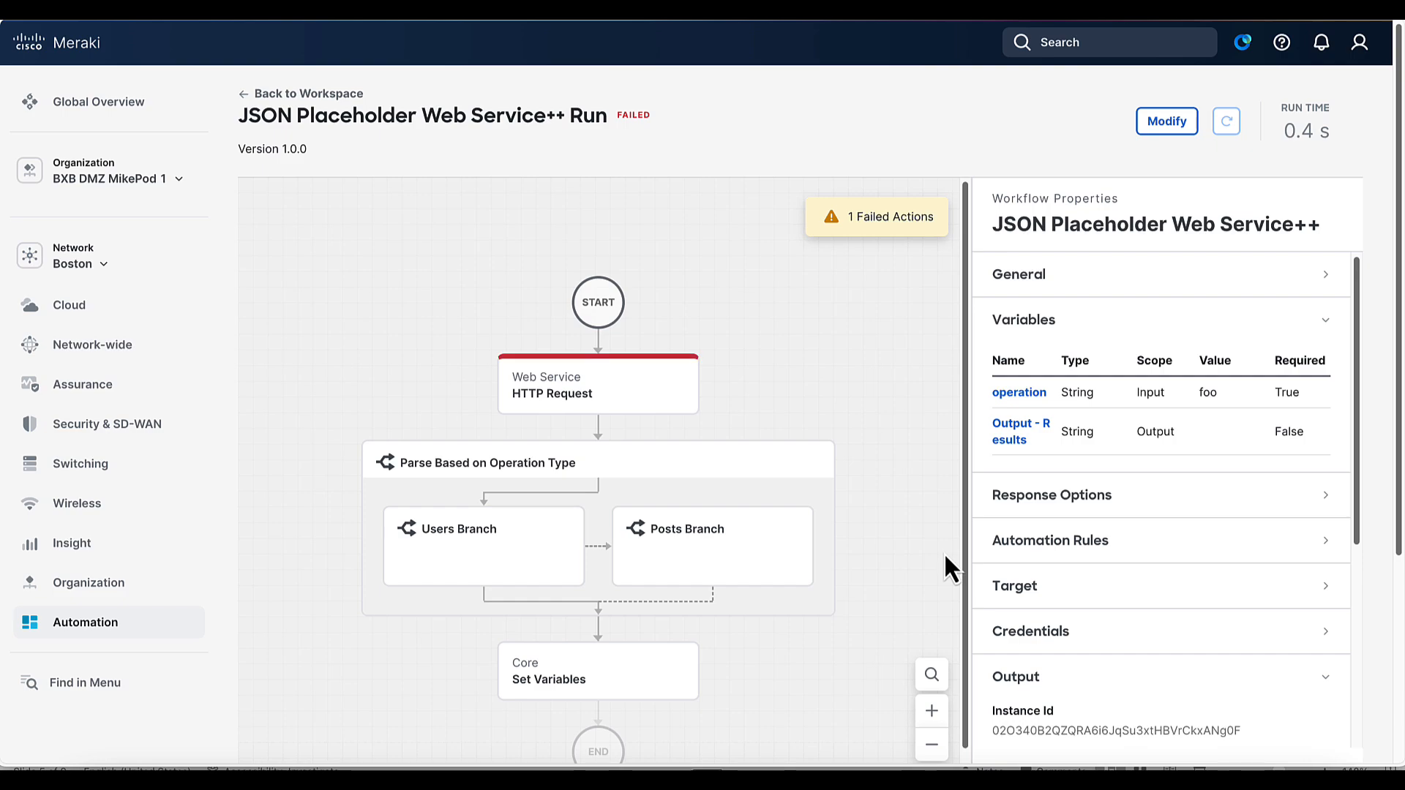
# Inspect the failed HTTP Request's relative URL and the error code in its JSON output.
pyautogui.click(682, 393)
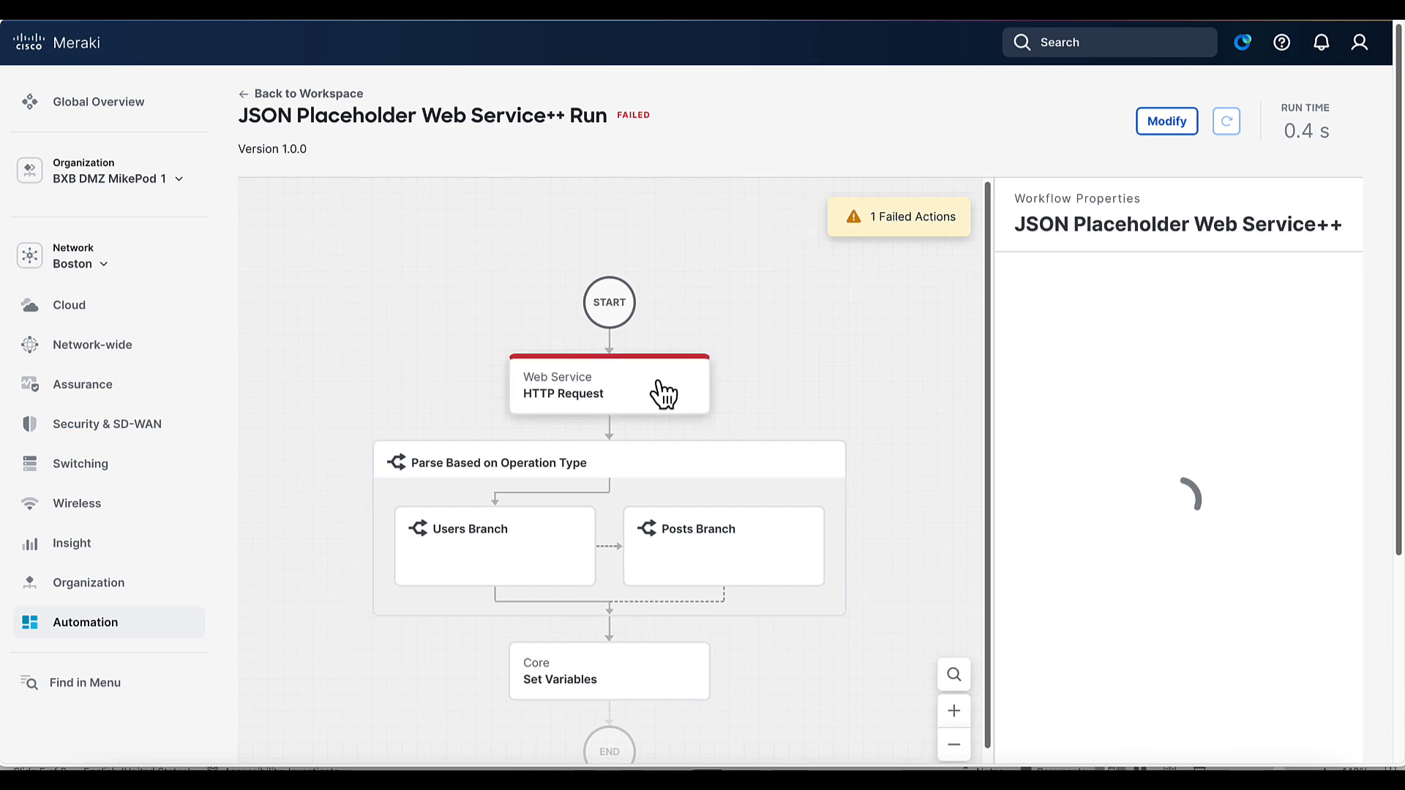
pyautogui.scroll(-15, 1055, 657)
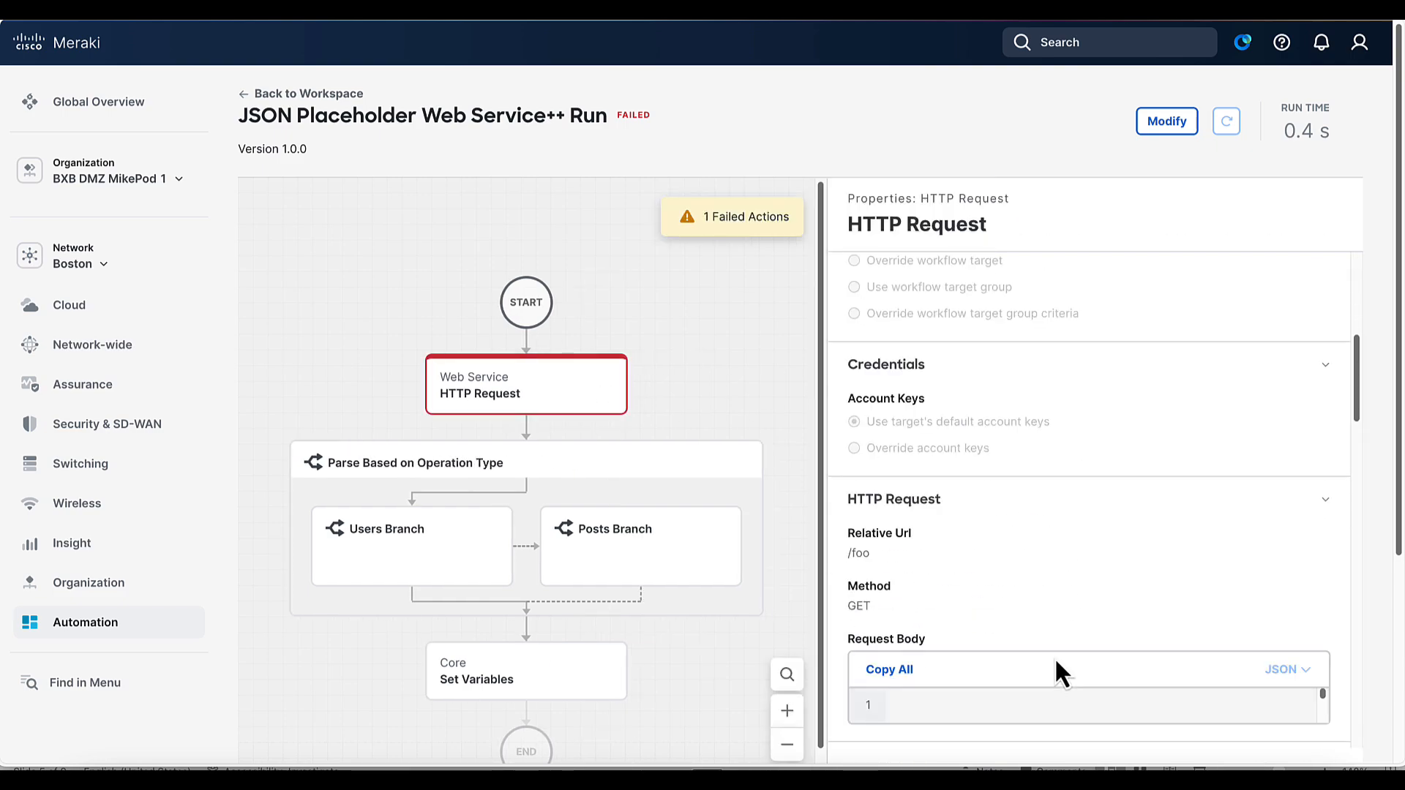
pyautogui.scroll(-10, 1055, 657)
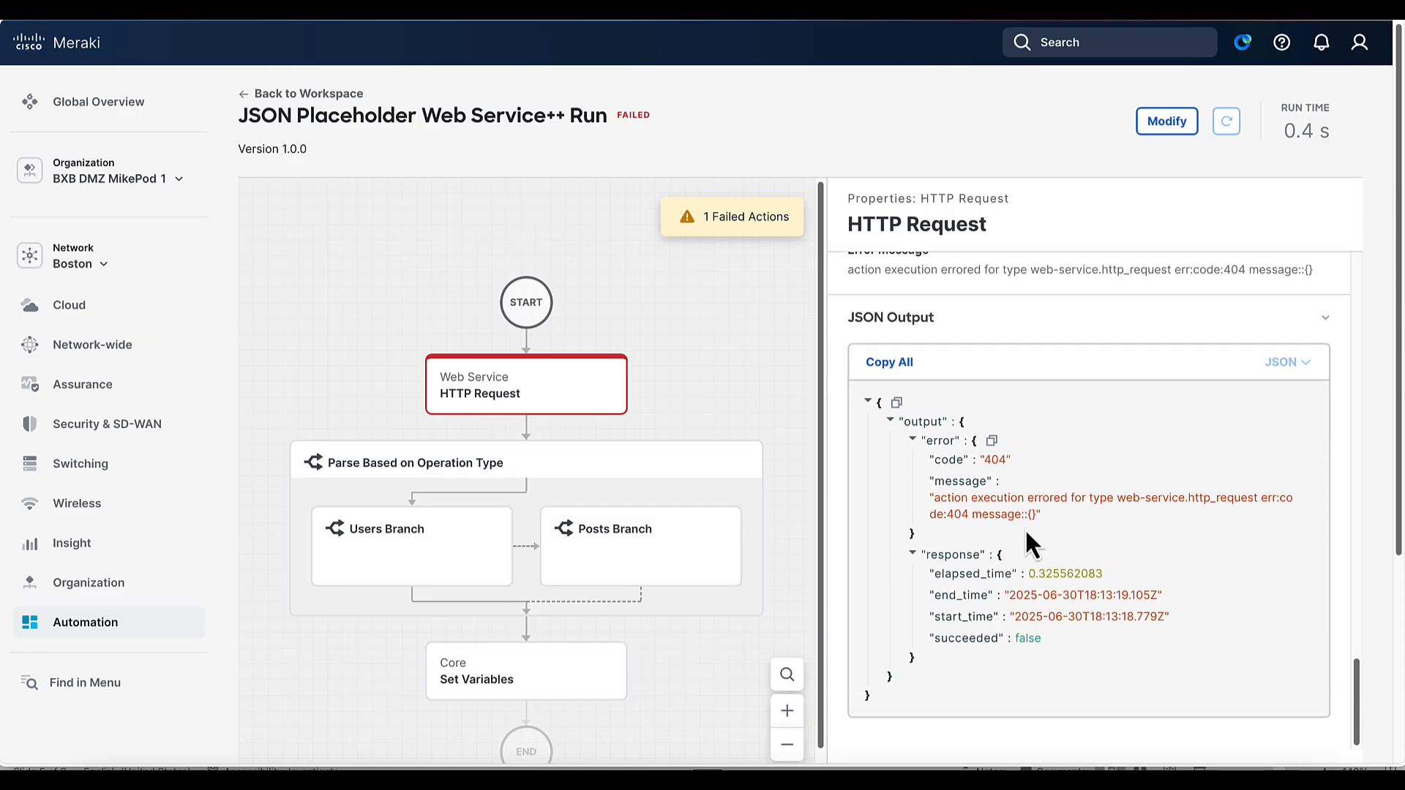
pyautogui.doubleClick(996, 463)
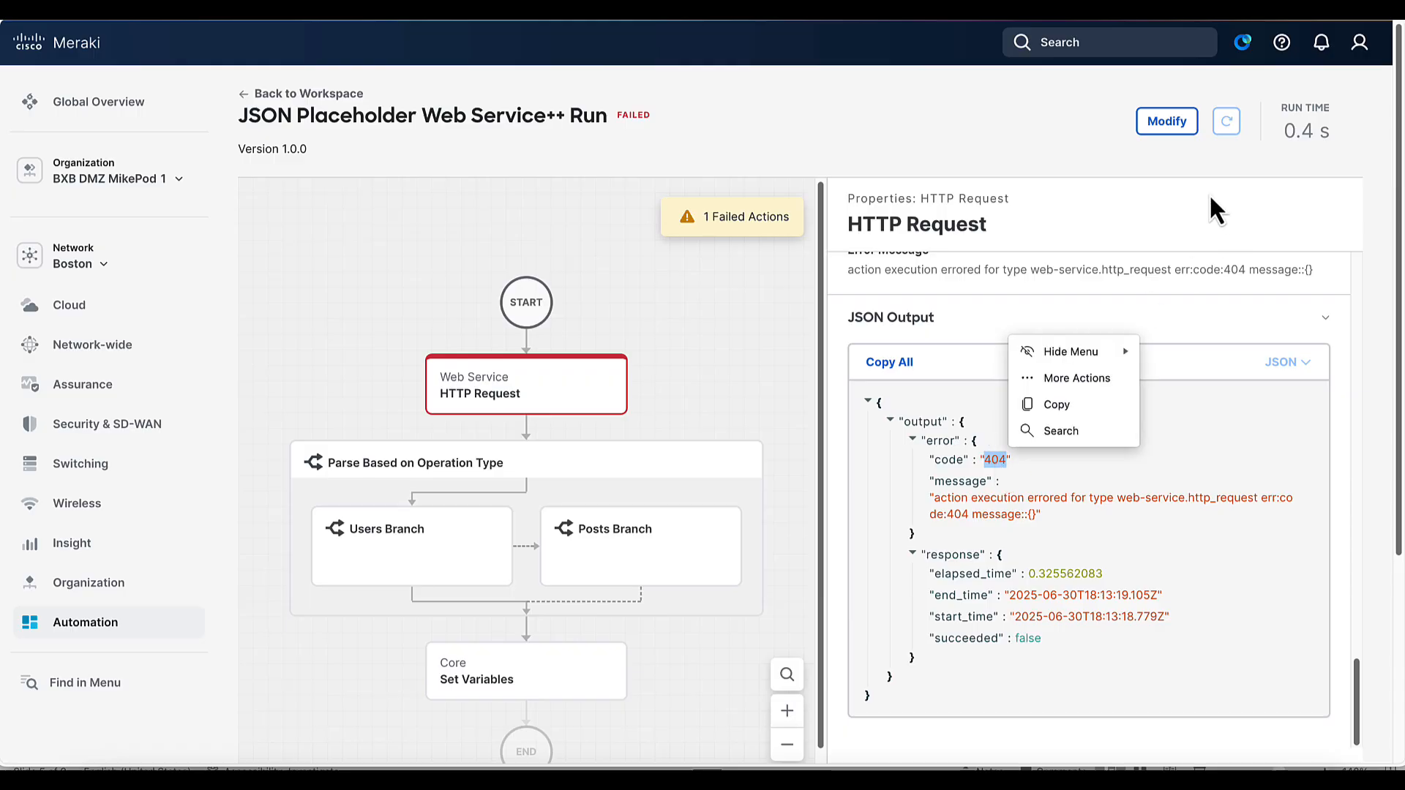
# Return to editing the workflow and insert a Condition Block between HTTP Request and Parse Based on Operation Type.
pyautogui.click(1169, 124)
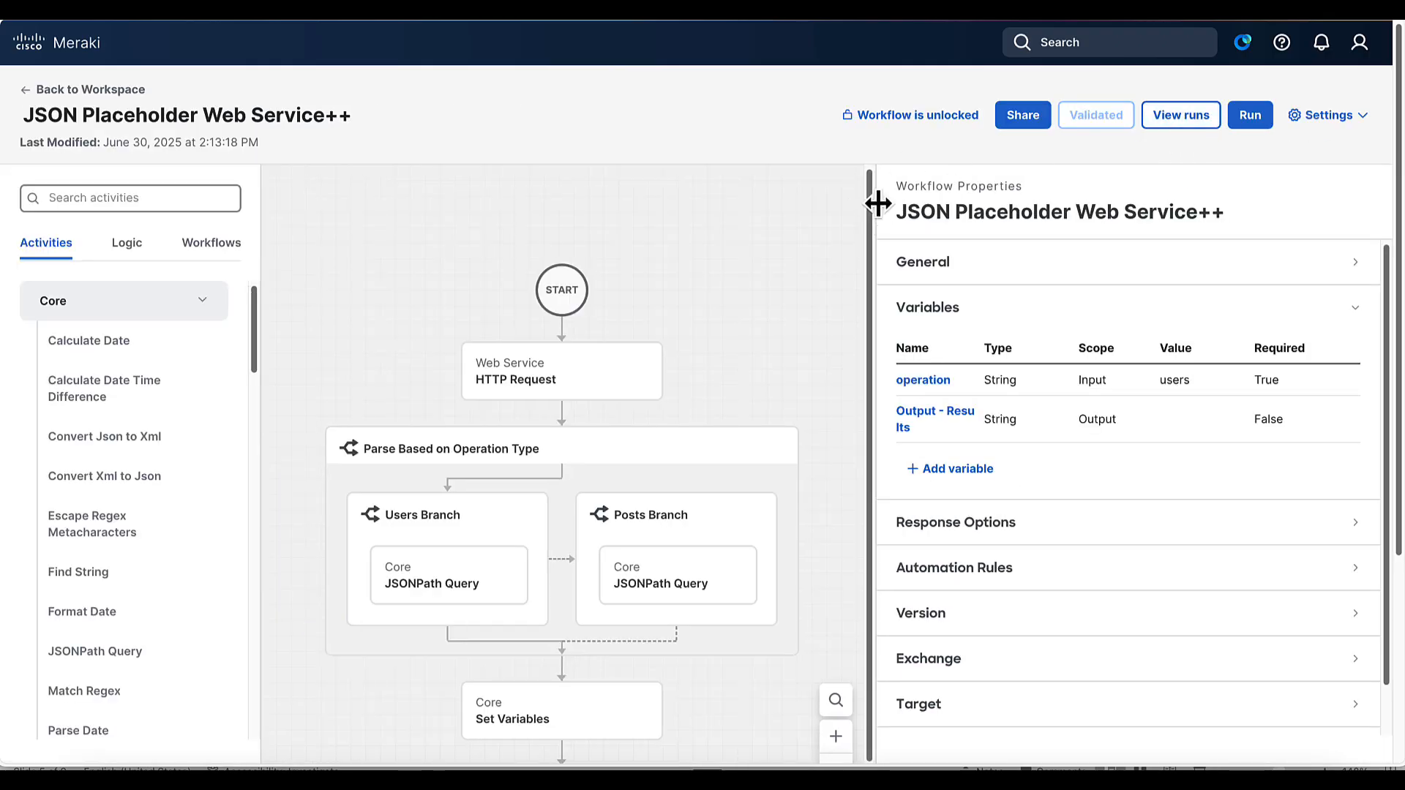
pyautogui.moveTo(878, 203); pyautogui.dragTo(1069, 208)
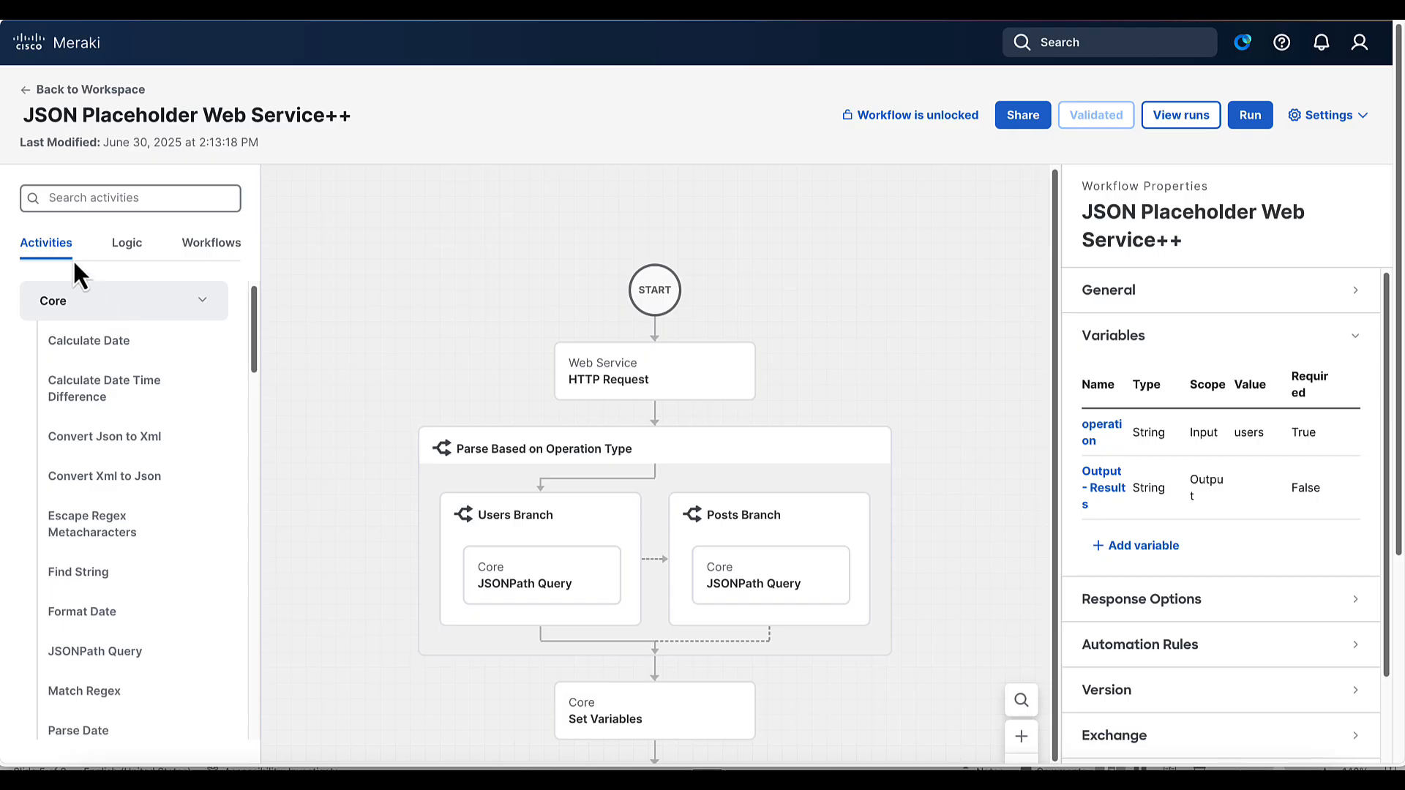
pyautogui.click(120, 250)
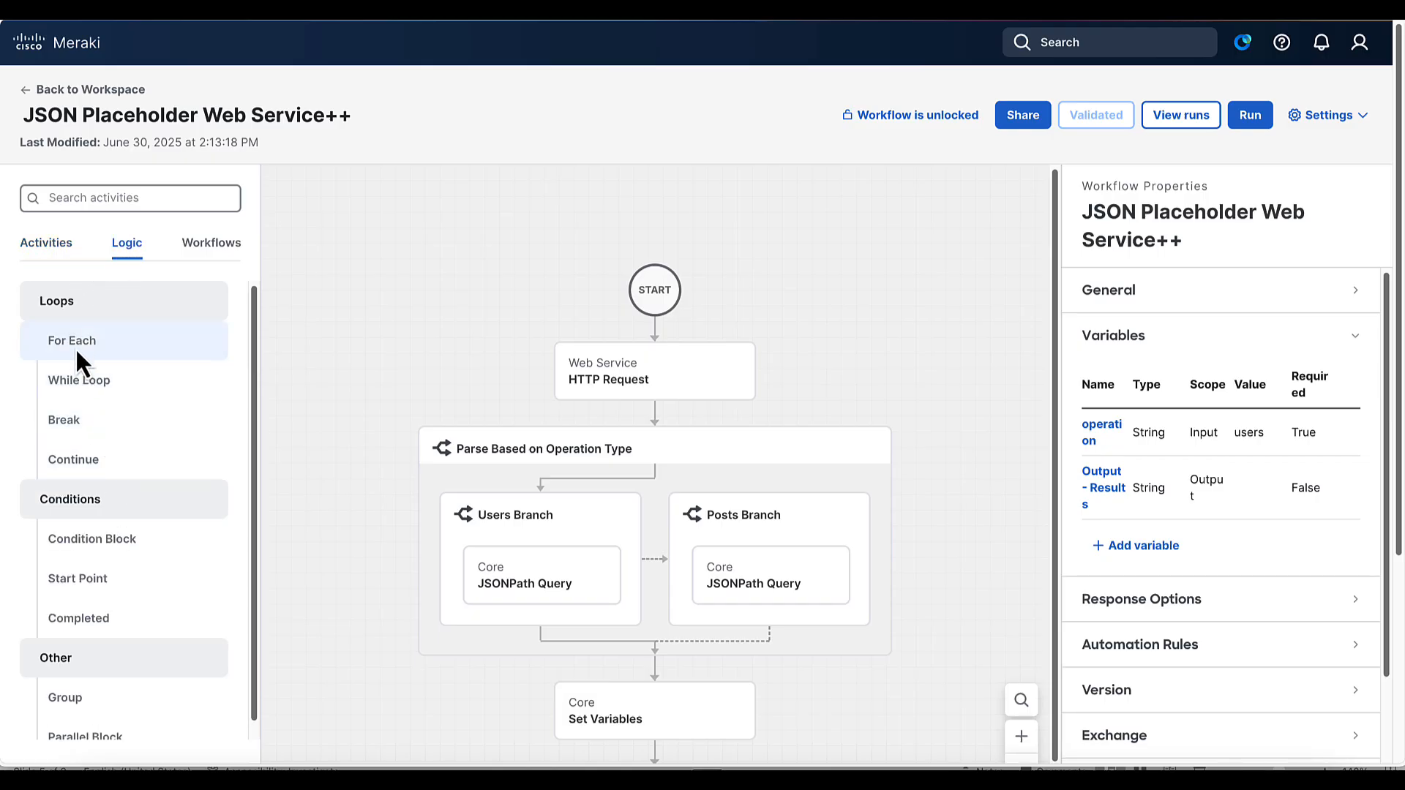
pyautogui.moveTo(90, 536); pyautogui.dragTo(655, 417)
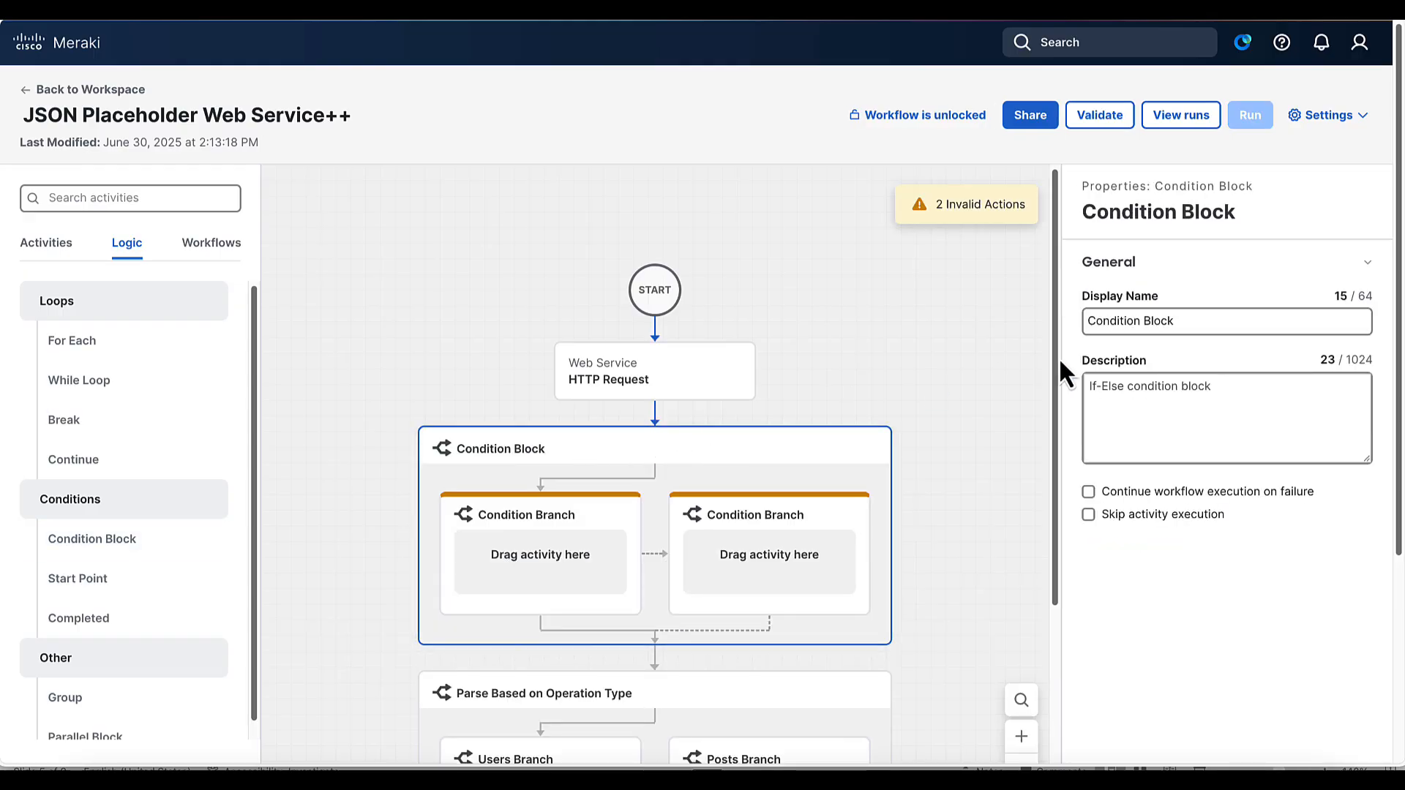
# Rename the new Condition Block as "Validate HTTP Request".
pyautogui.click(1112, 315)
pyautogui.tripleClick(1112, 315)
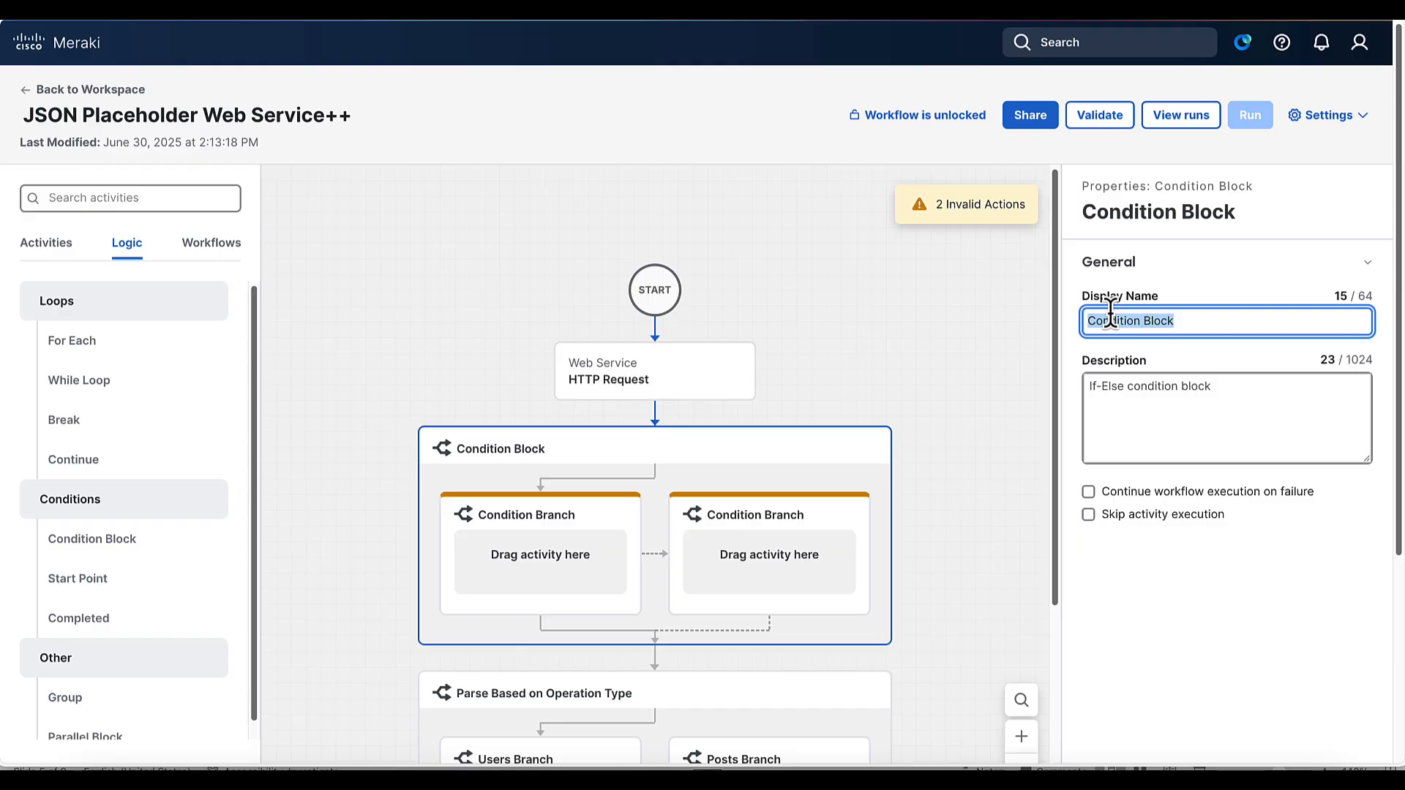
pyautogui.write('Validate R')
pyautogui.write('TTP Req')
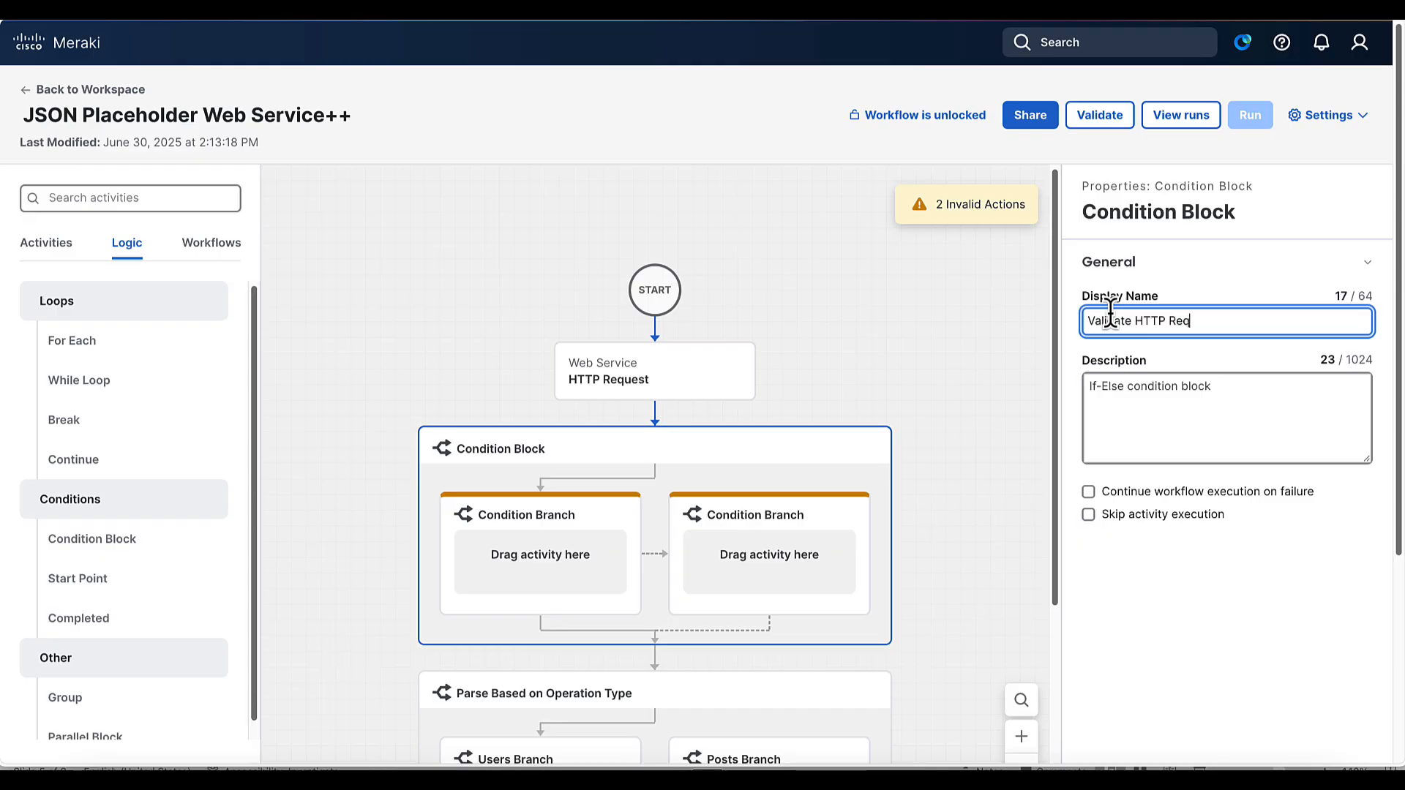
pyautogui.write('uest')
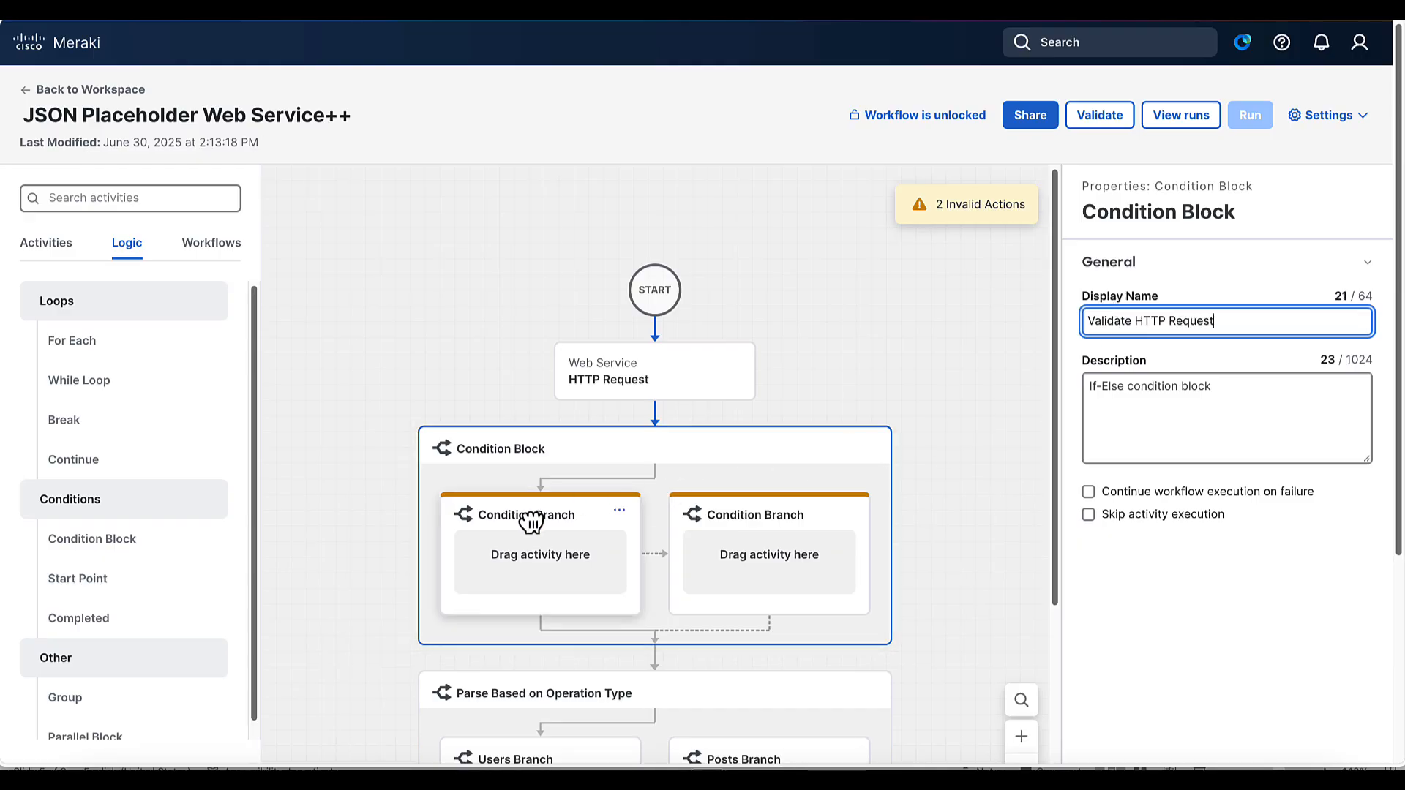
pyautogui.click(530, 522)
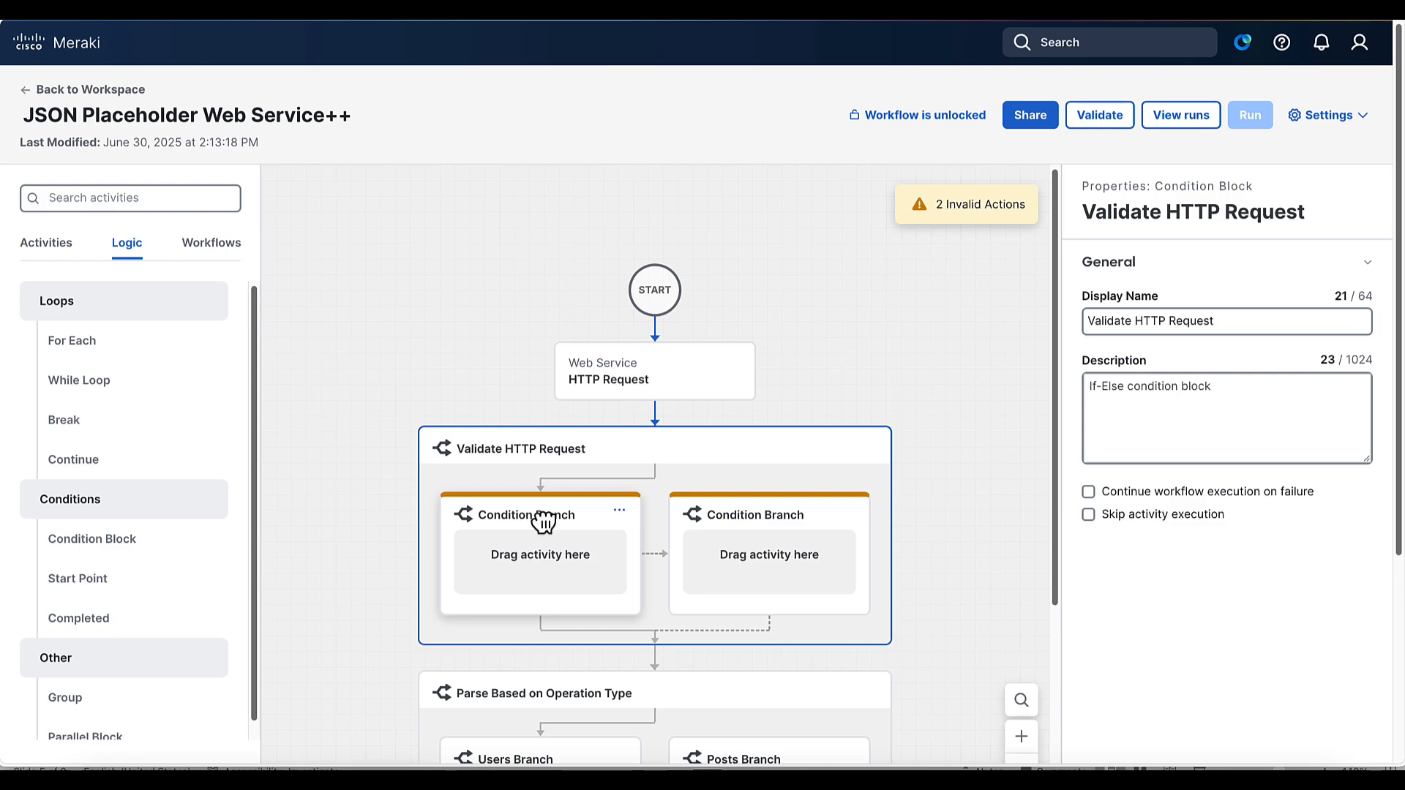
# Set the first branch of Validate HTTP Request to require that the HTTP Request's Status code equals 404.
pyautogui.click(543, 521)
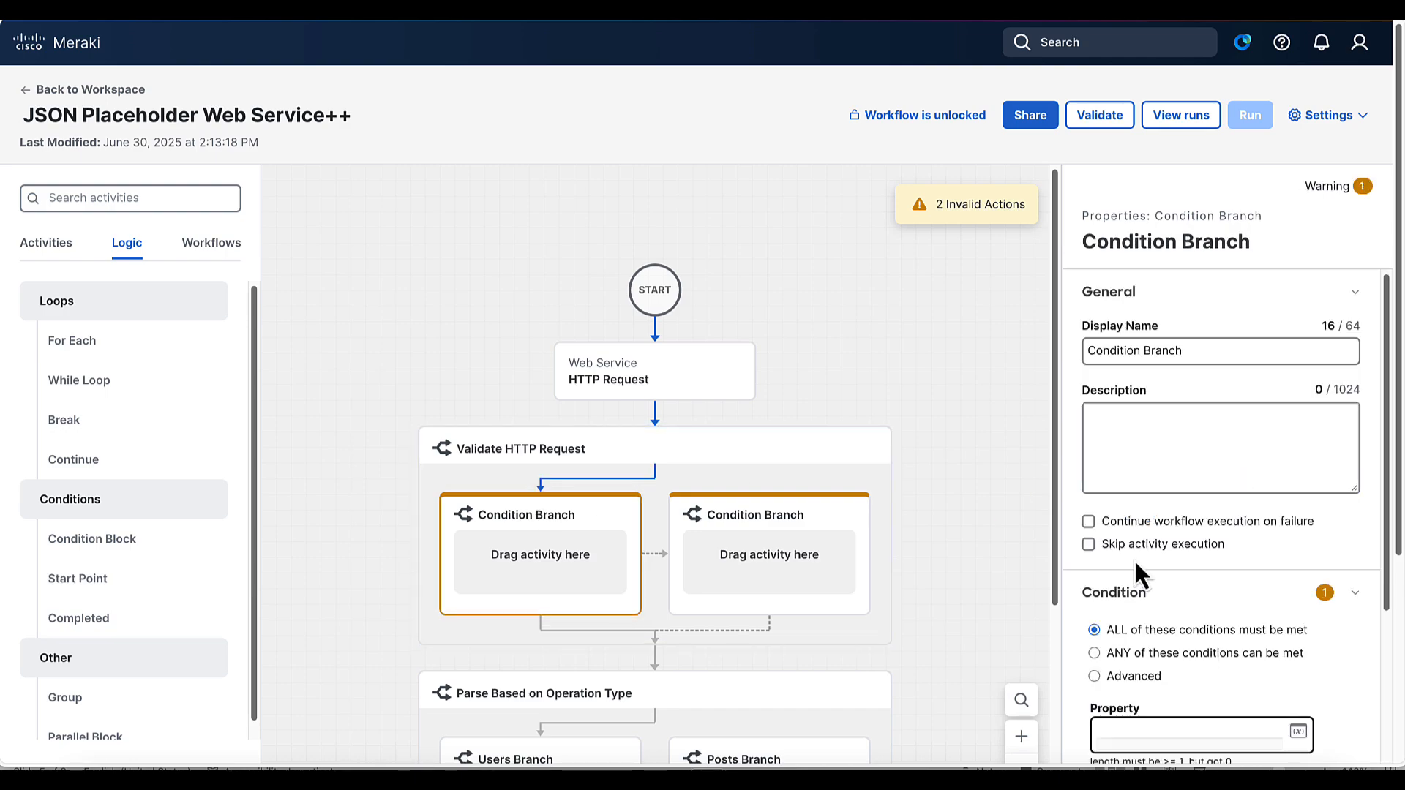
pyautogui.scroll(-3, 1134, 559)
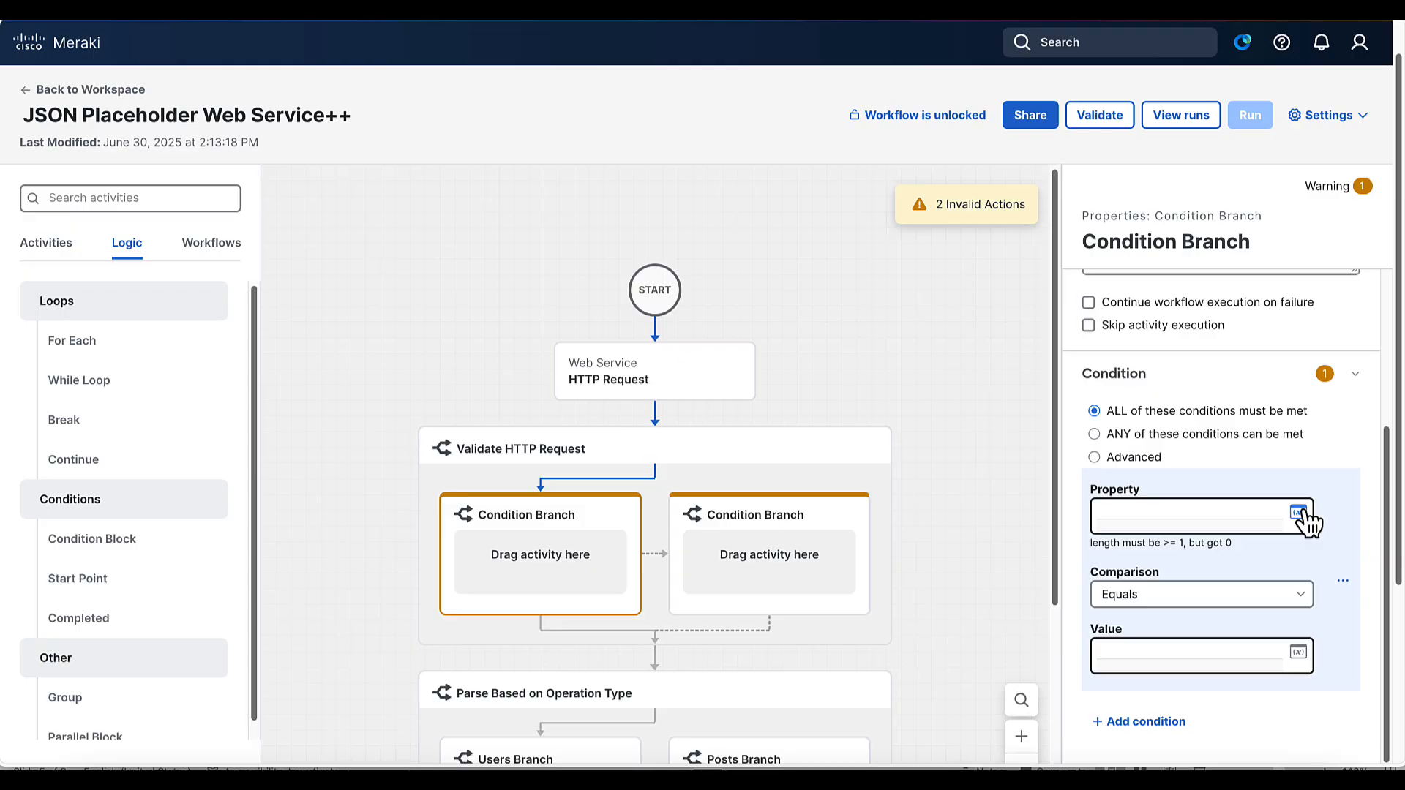
pyautogui.click(1298, 512)
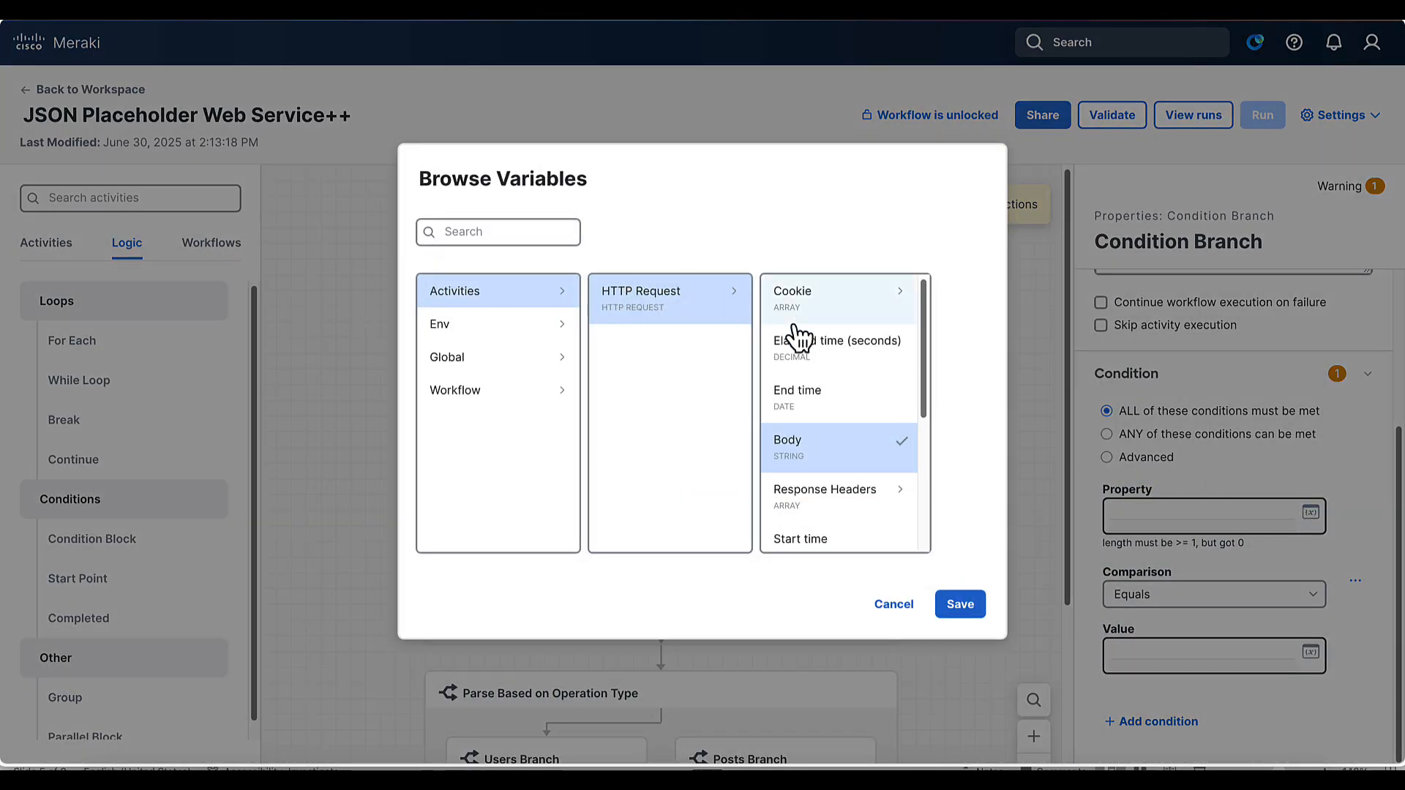
pyautogui.scroll(-3, 800, 374)
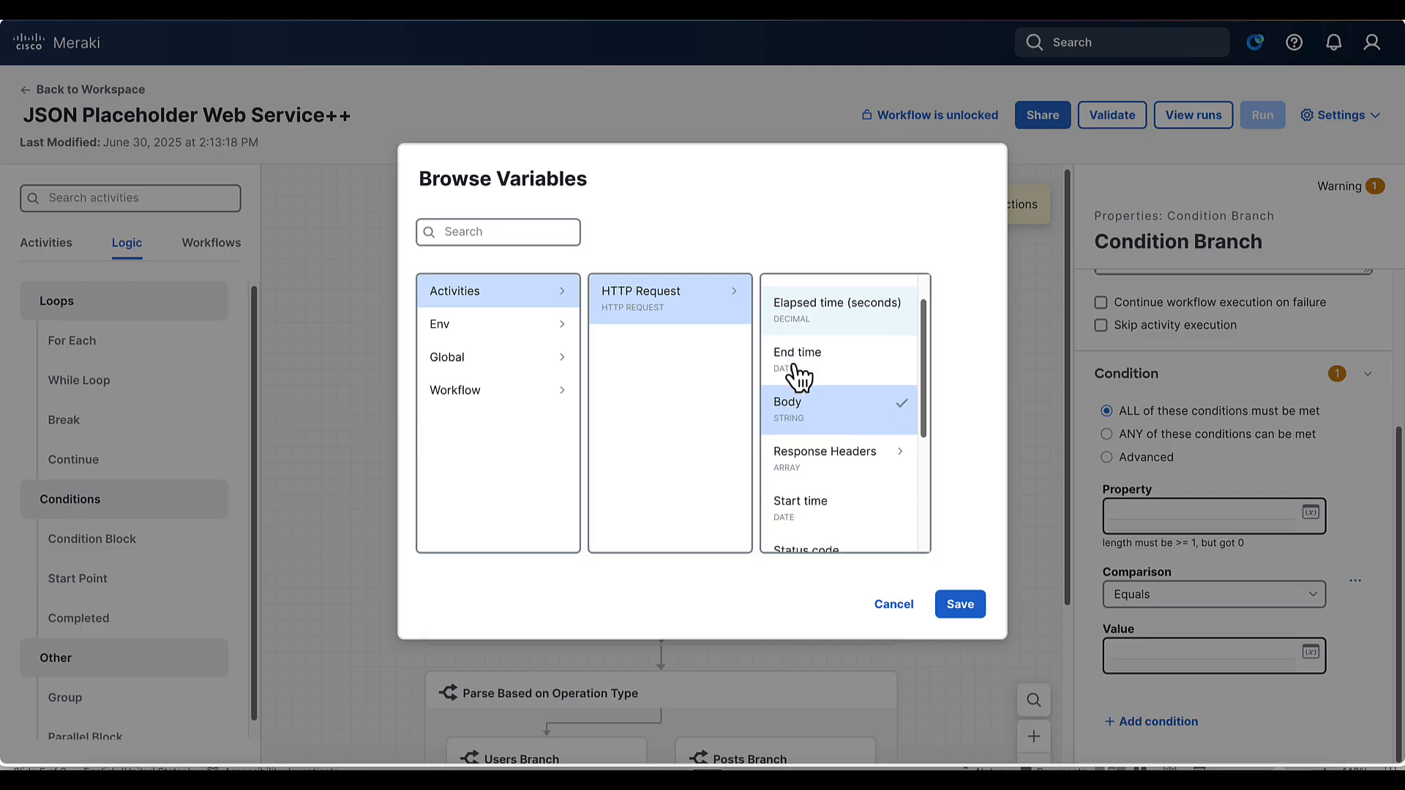
pyautogui.scroll(-1, 803, 364)
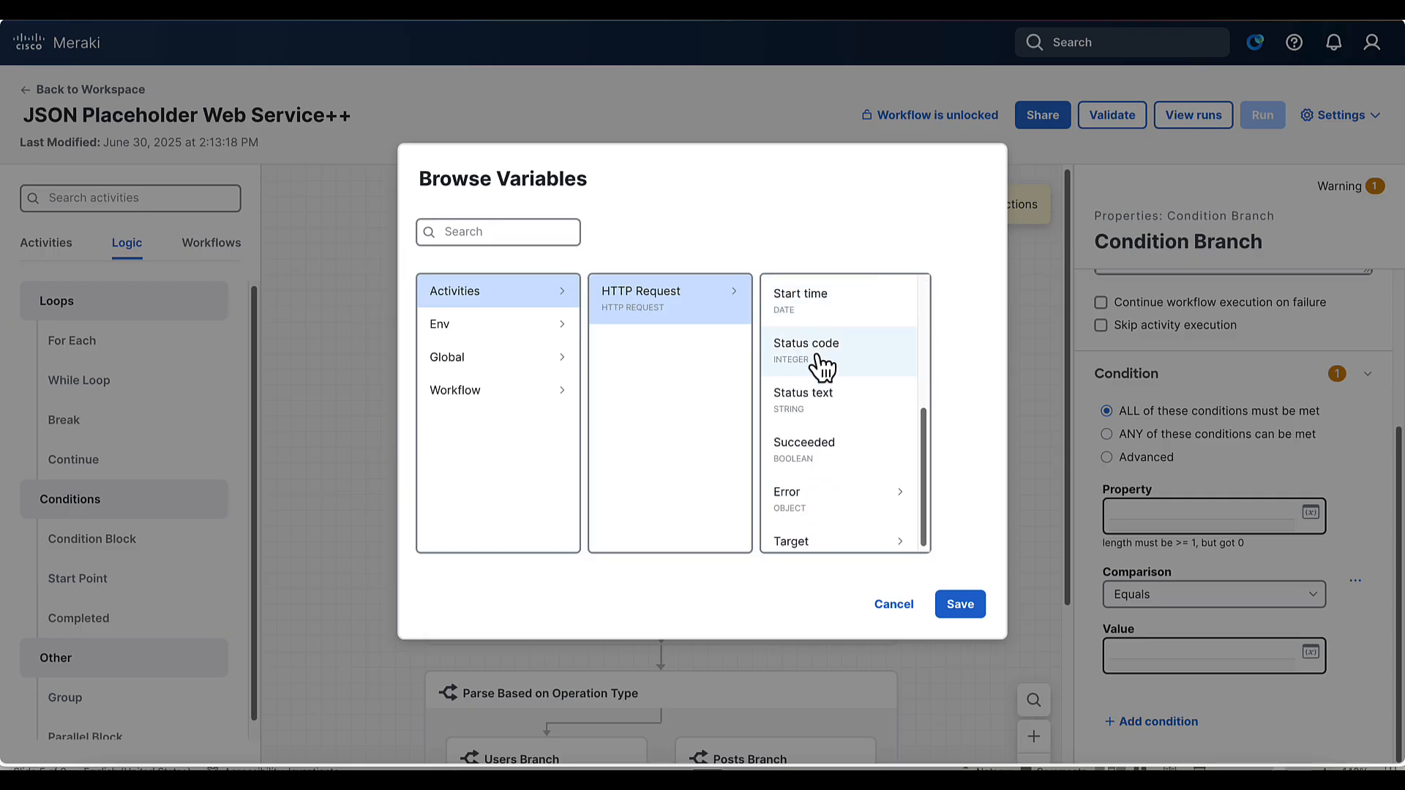
pyautogui.click(821, 364)
pyautogui.click(960, 605)
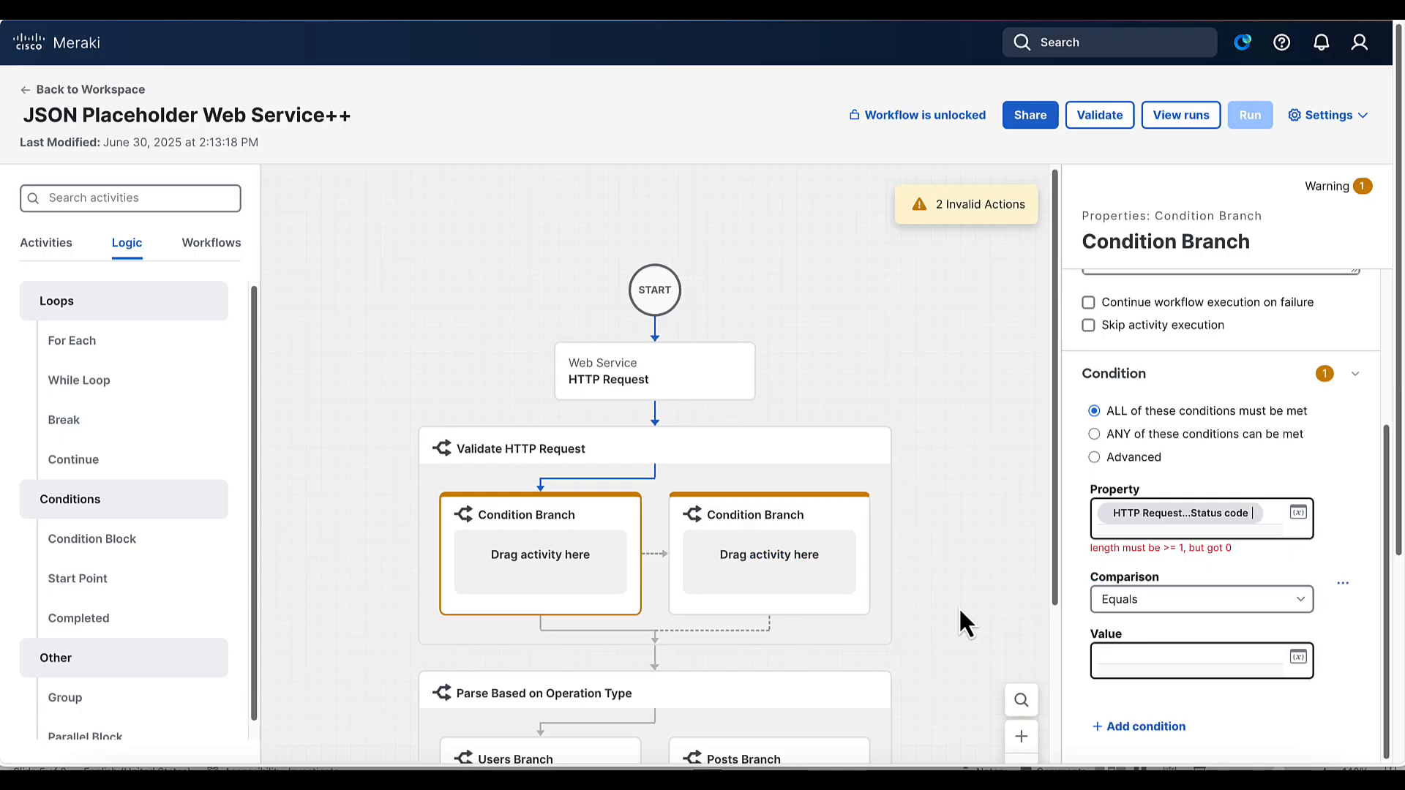
pyautogui.click(1204, 660)
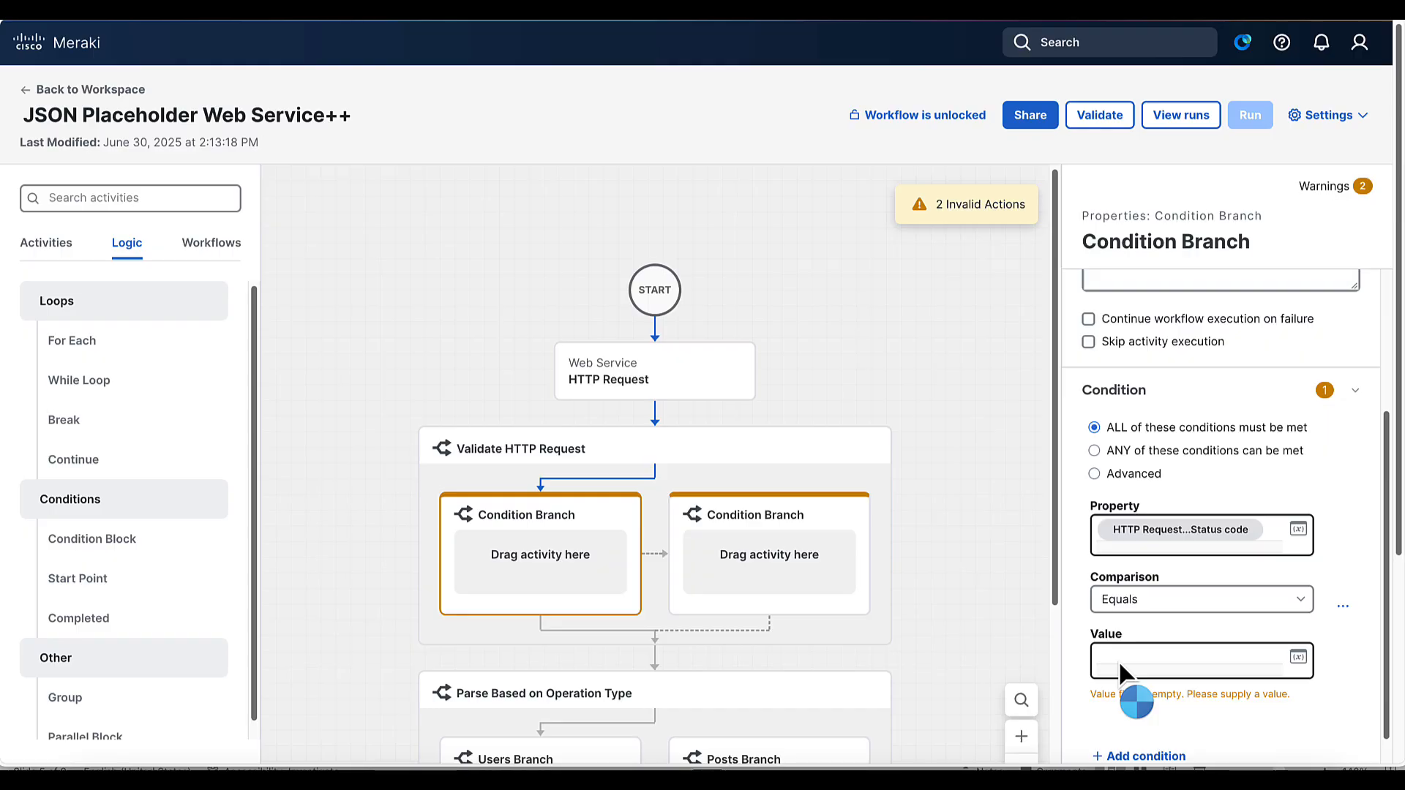
pyautogui.click(1118, 660)
pyautogui.write('404')
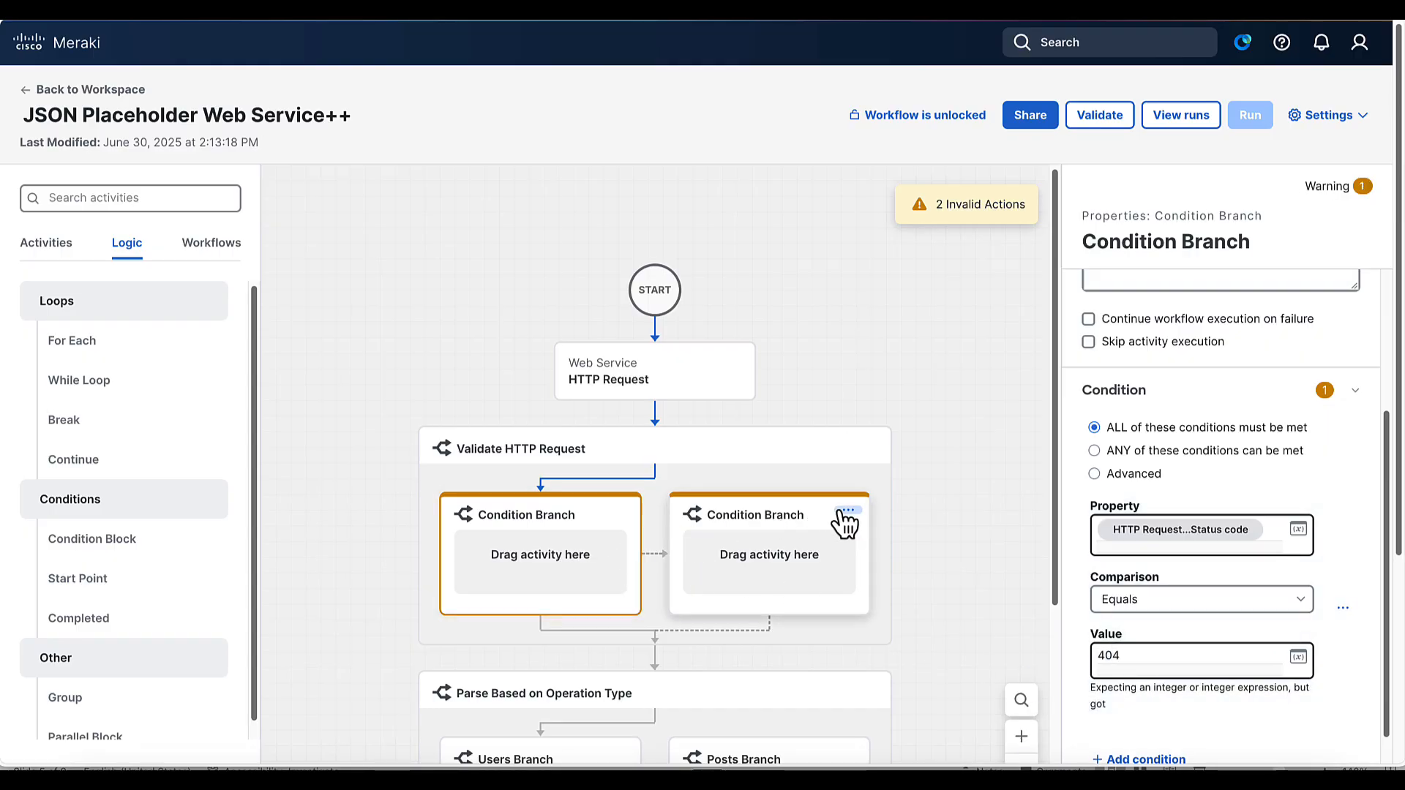
# Delete the second branch of Validate HTTP Request and rename the remaining one as "Operation Not Found".
pyautogui.click(848, 512)
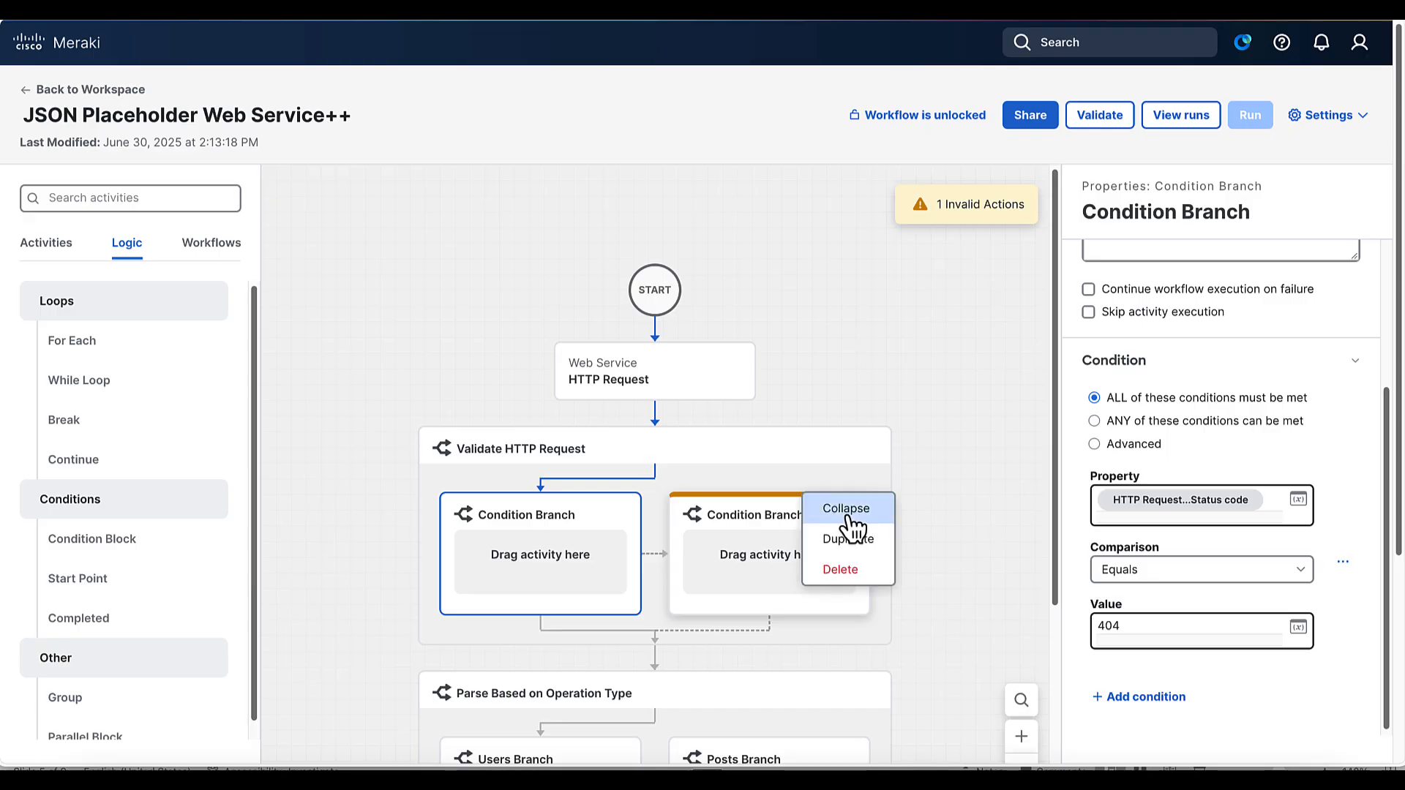
pyautogui.click(849, 569)
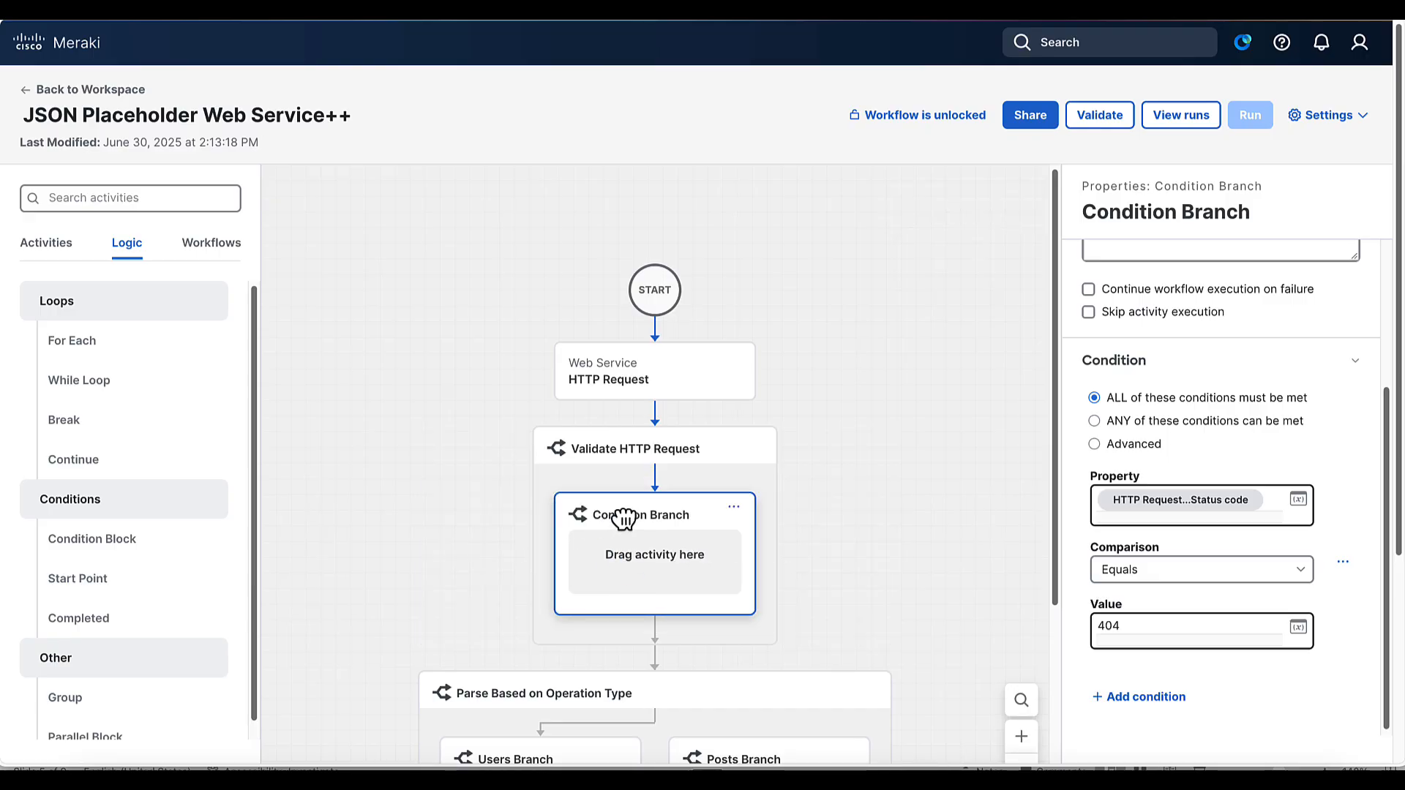
pyautogui.scroll(3, 1120, 333)
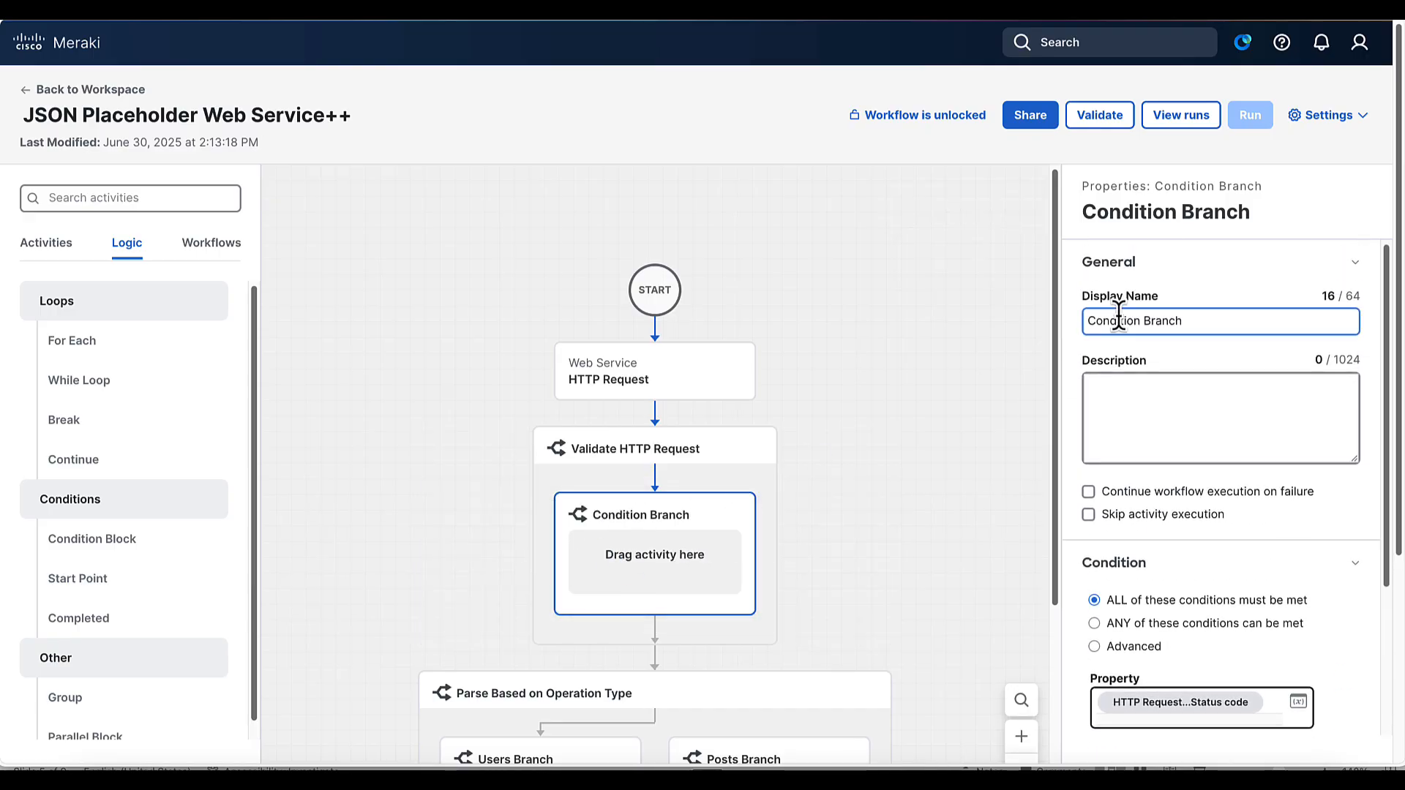
pyautogui.tripleClick(1117, 320)
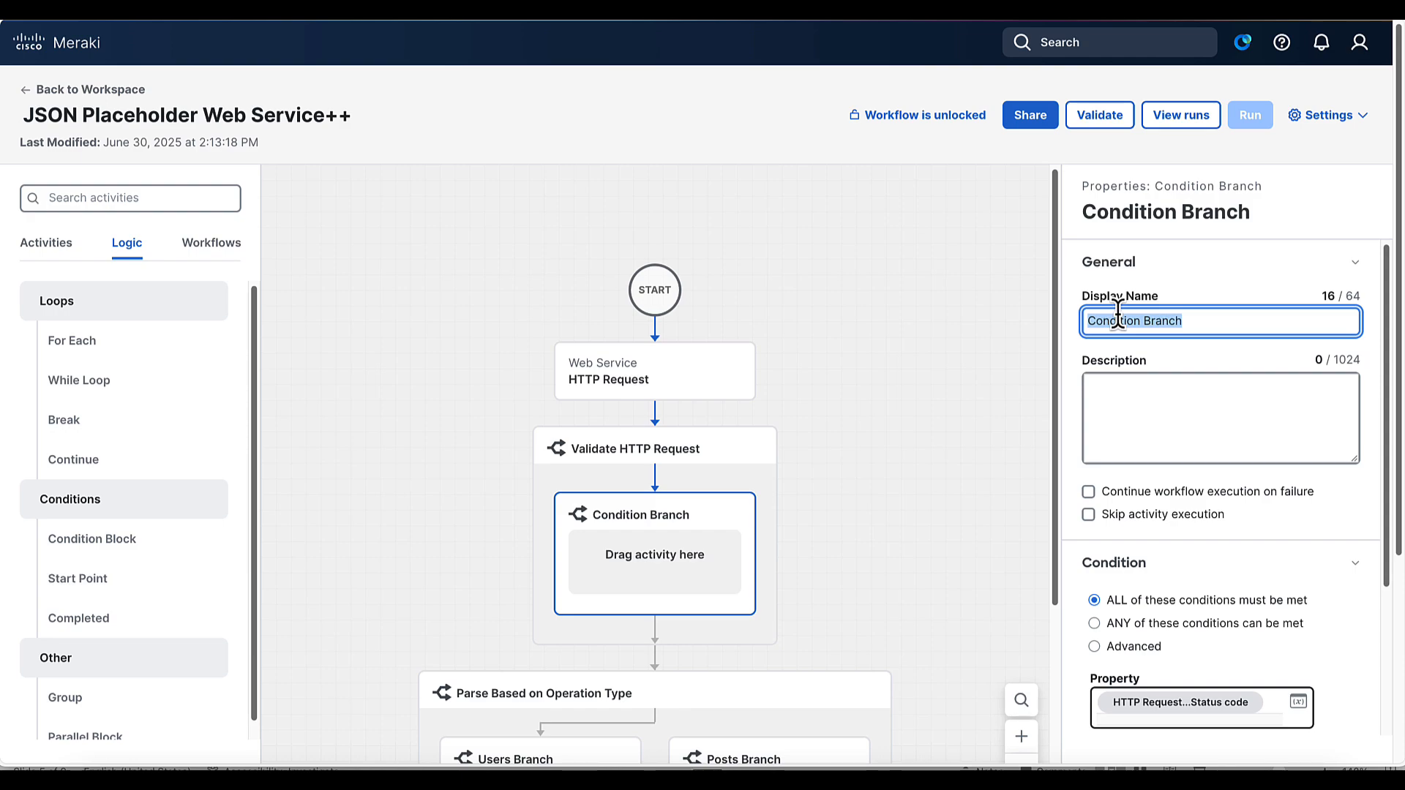
pyautogui.write('Operation Npt')
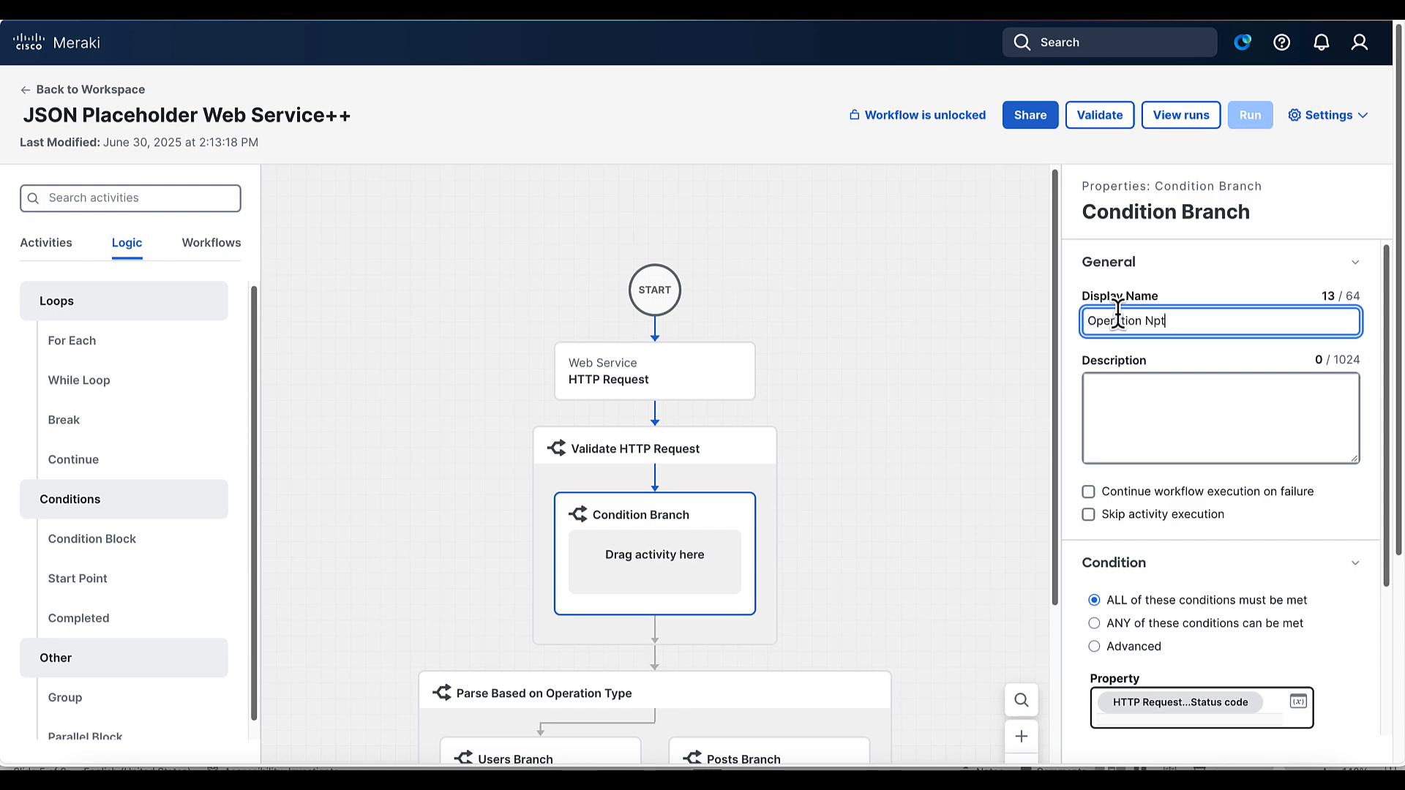
pyautogui.press('BackSpace')
pyautogui.press('BackSpace')
pyautogui.write('ot DFo')
pyautogui.press('BackSpace')
pyautogui.press('BackSpace')
pyautogui.write('ound')
pyautogui.click(679, 568)
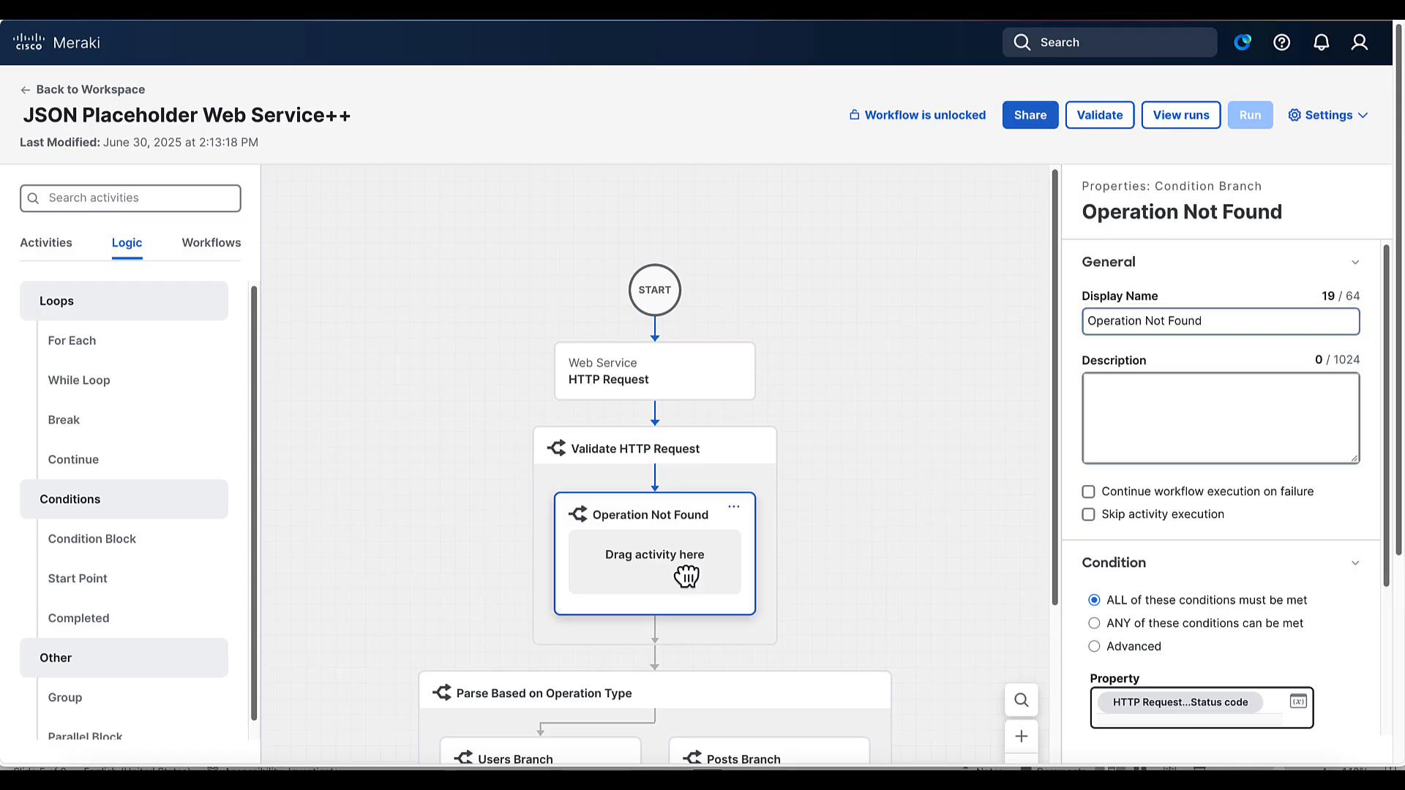
# Add a Set Variables activity inside the Operation Not Found branch.
pyautogui.scroll(-2, 680, 579)
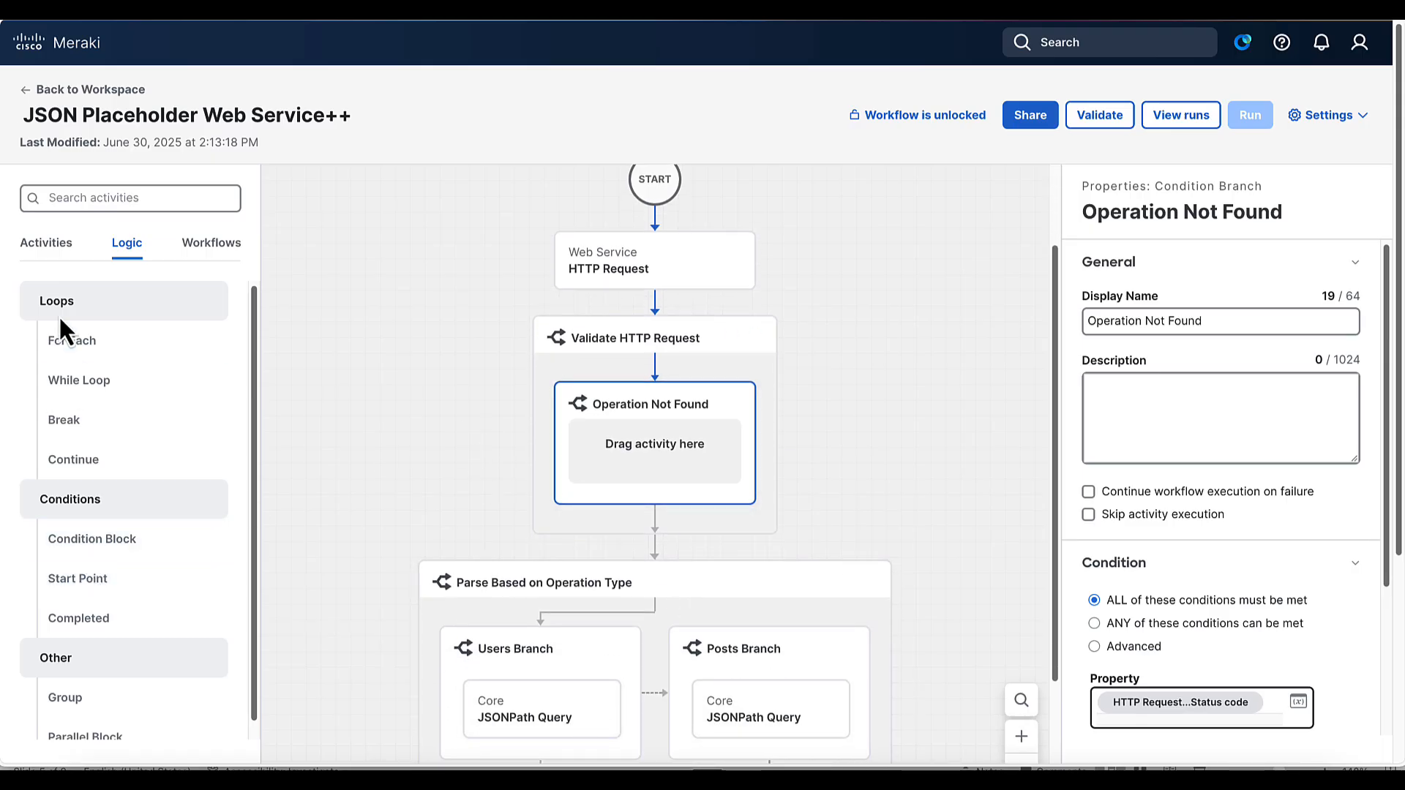
pyautogui.click(44, 249)
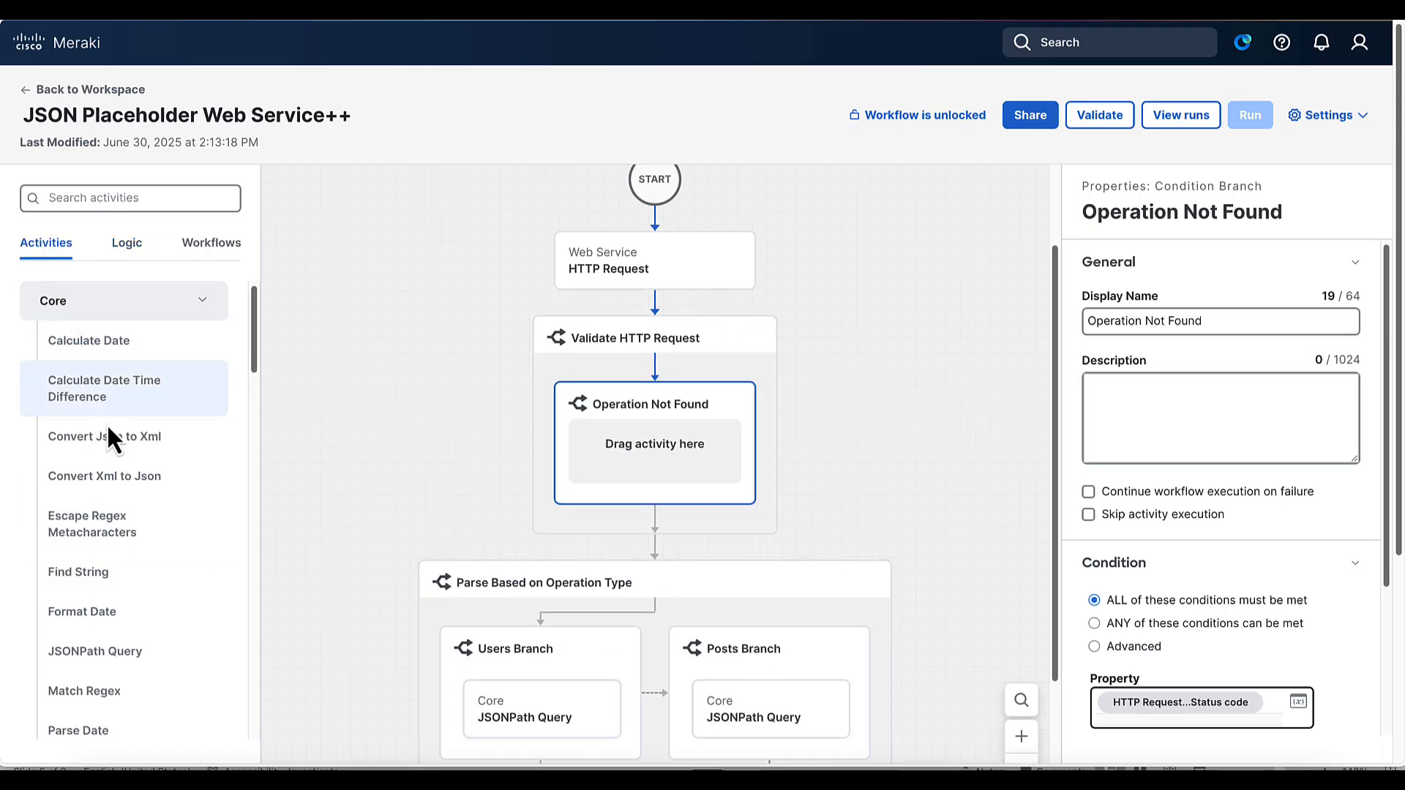
pyautogui.scroll(-3, 116, 560)
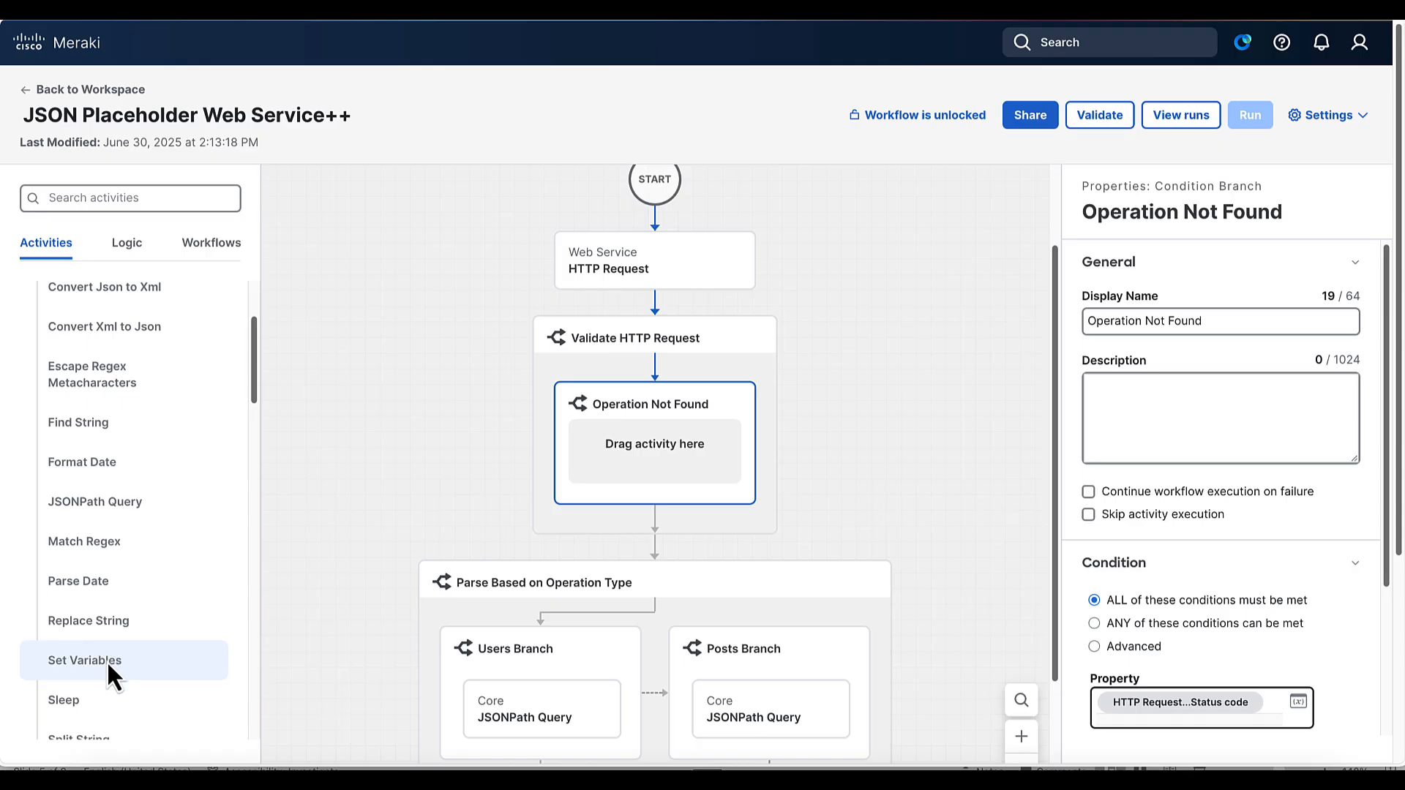
pyautogui.moveTo(107, 661); pyautogui.dragTo(660, 460)
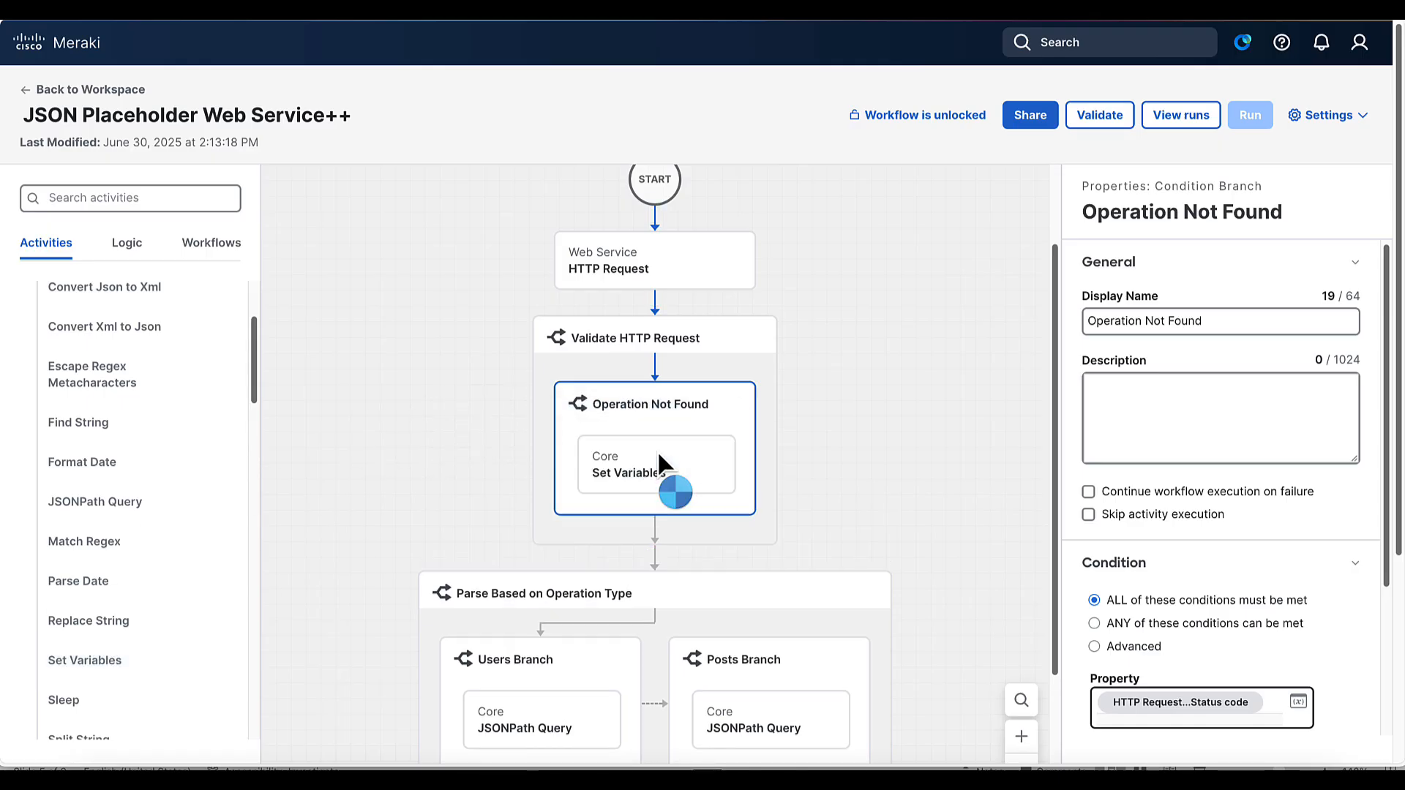
# Make Set Variables update the workflow output "Output - Results" with the value "Invalid Operation Passed to Workflow".
pyautogui.click(1108, 661)
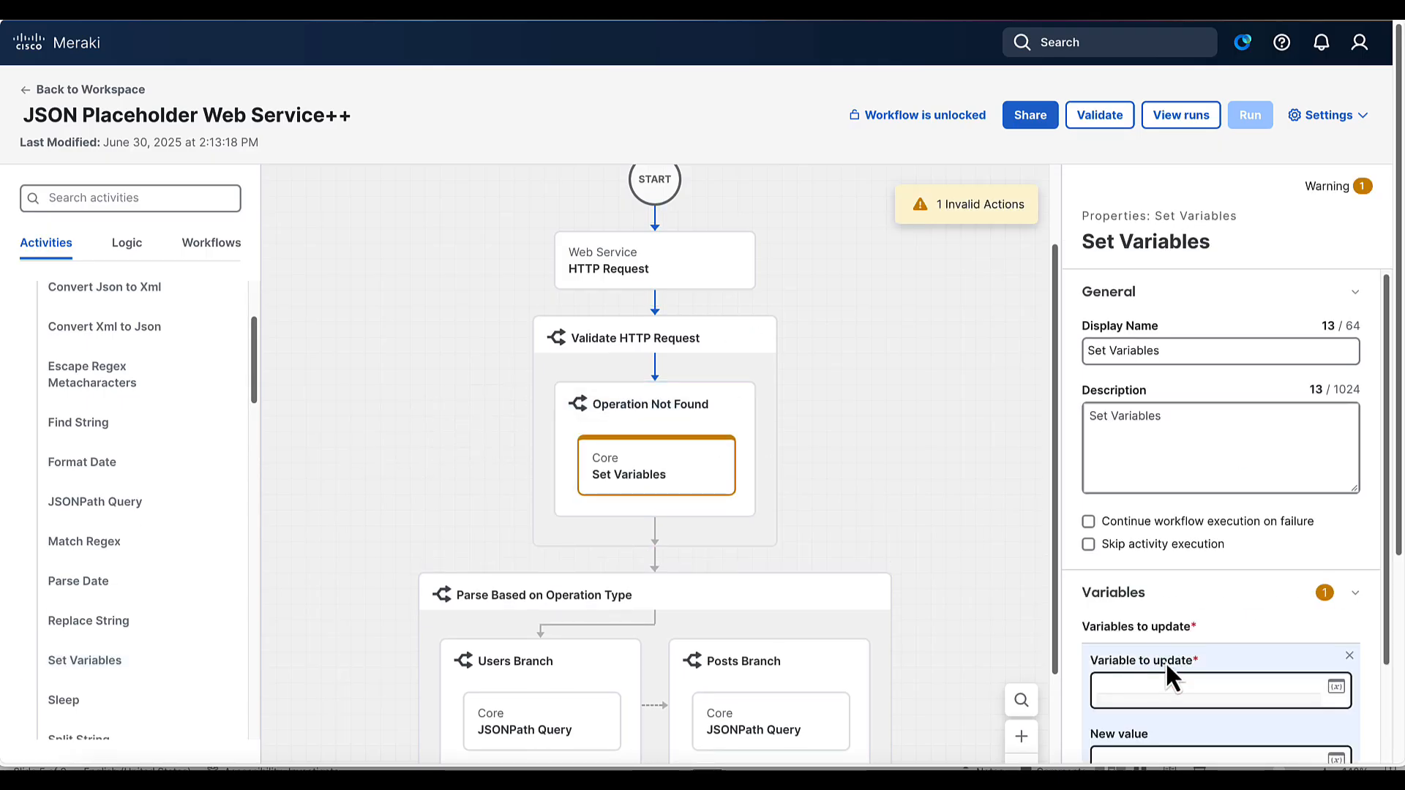
pyautogui.scroll(-2, 1239, 674)
pyautogui.click(1336, 562)
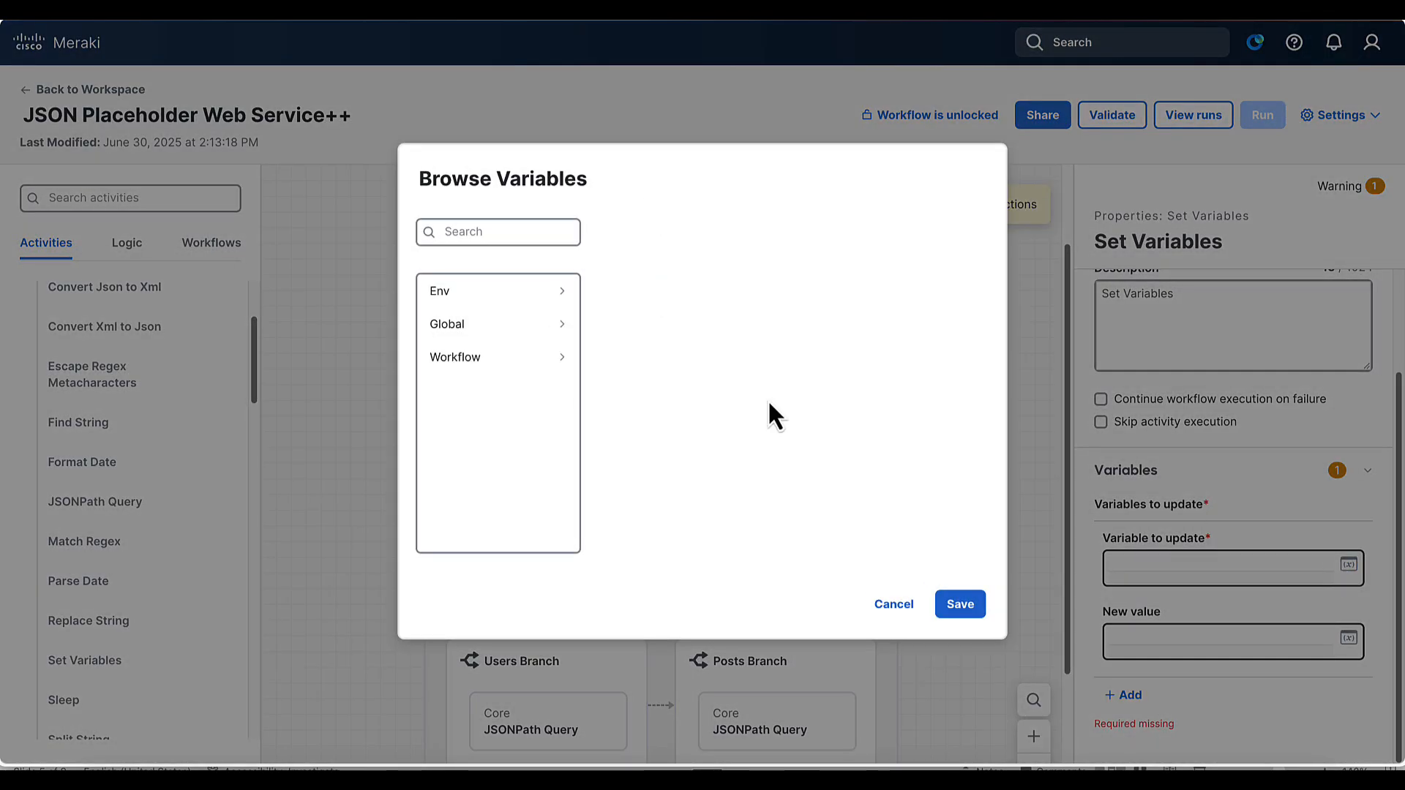
pyautogui.click(529, 362)
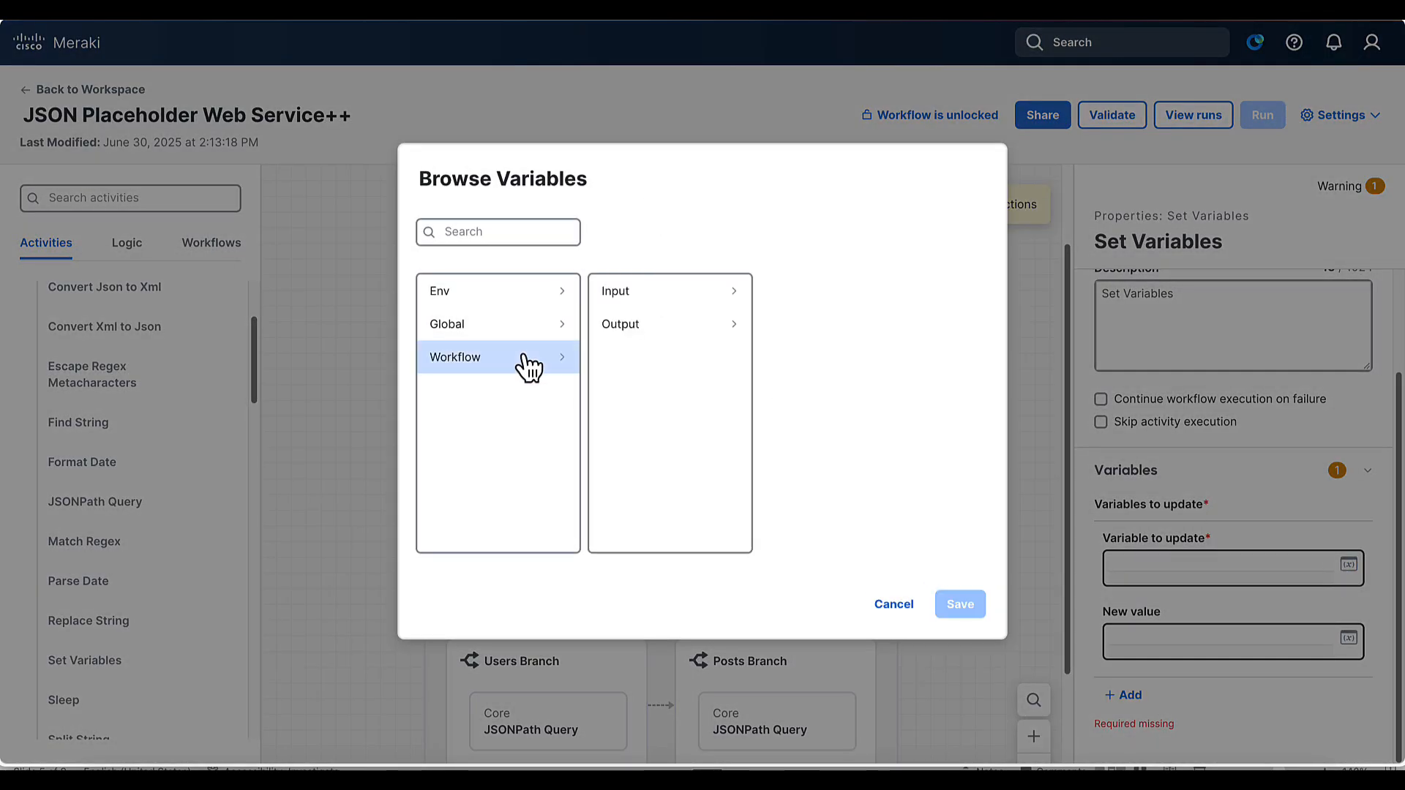
pyautogui.click(650, 342)
pyautogui.click(819, 348)
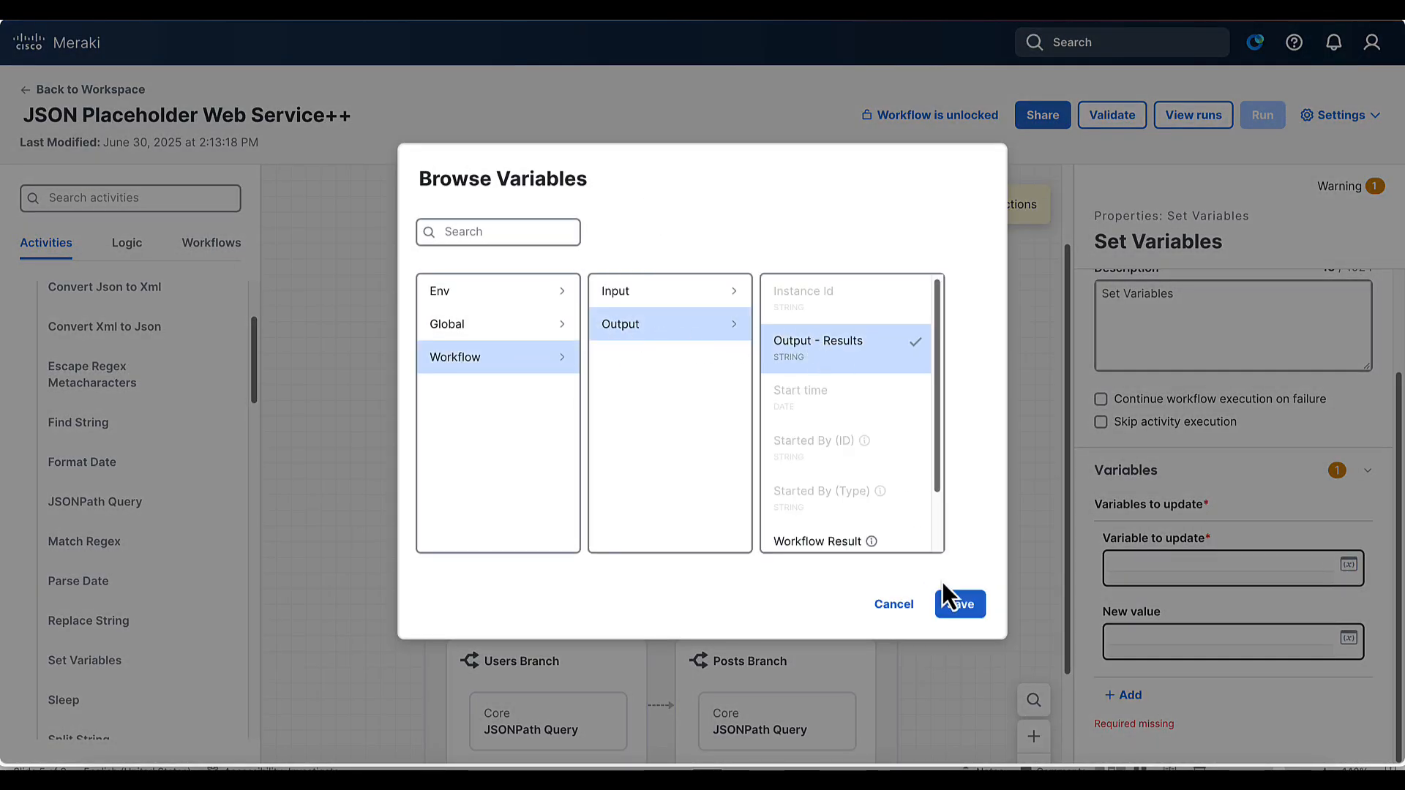
pyautogui.click(958, 603)
pyautogui.click(1133, 633)
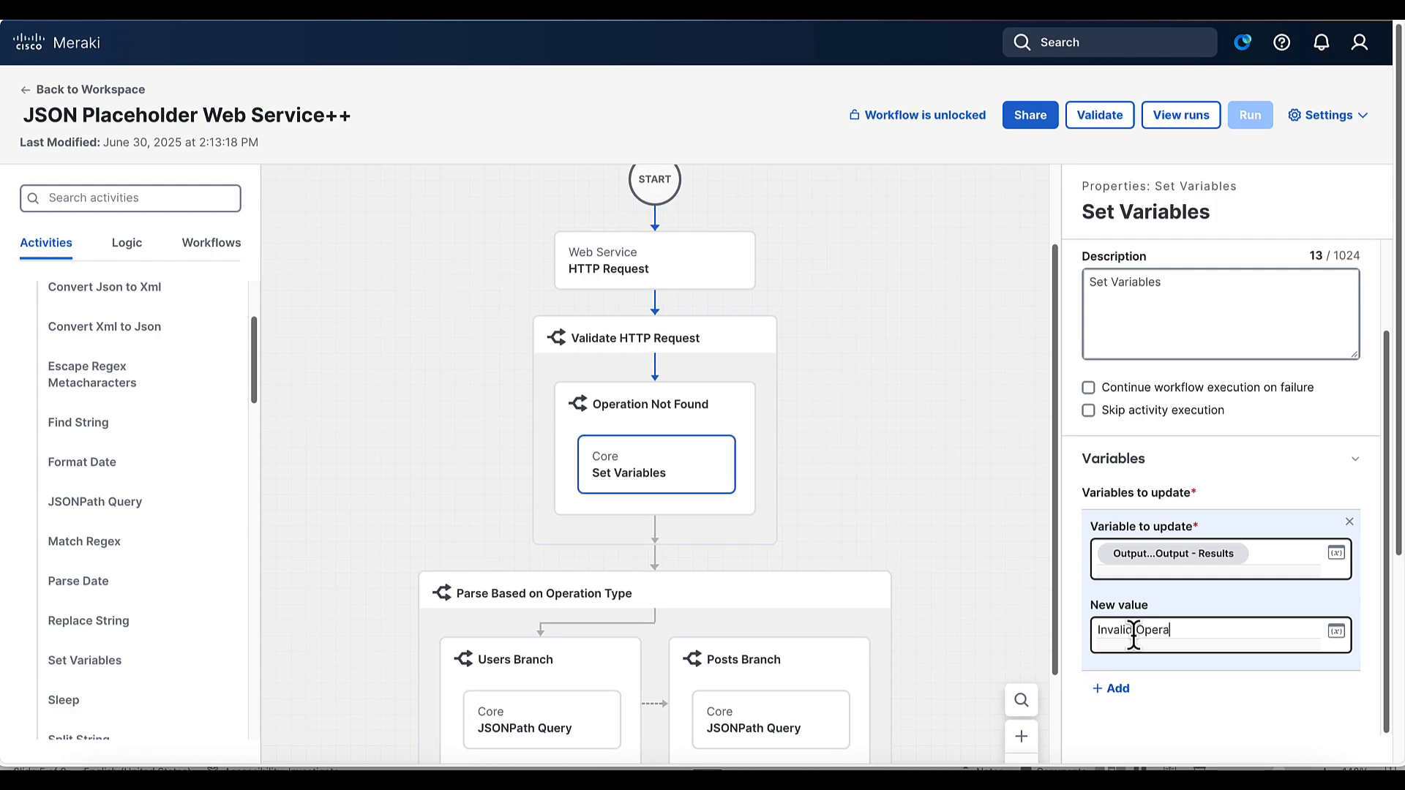
pyautogui.write('Invalid Operation Passed to Workflow')
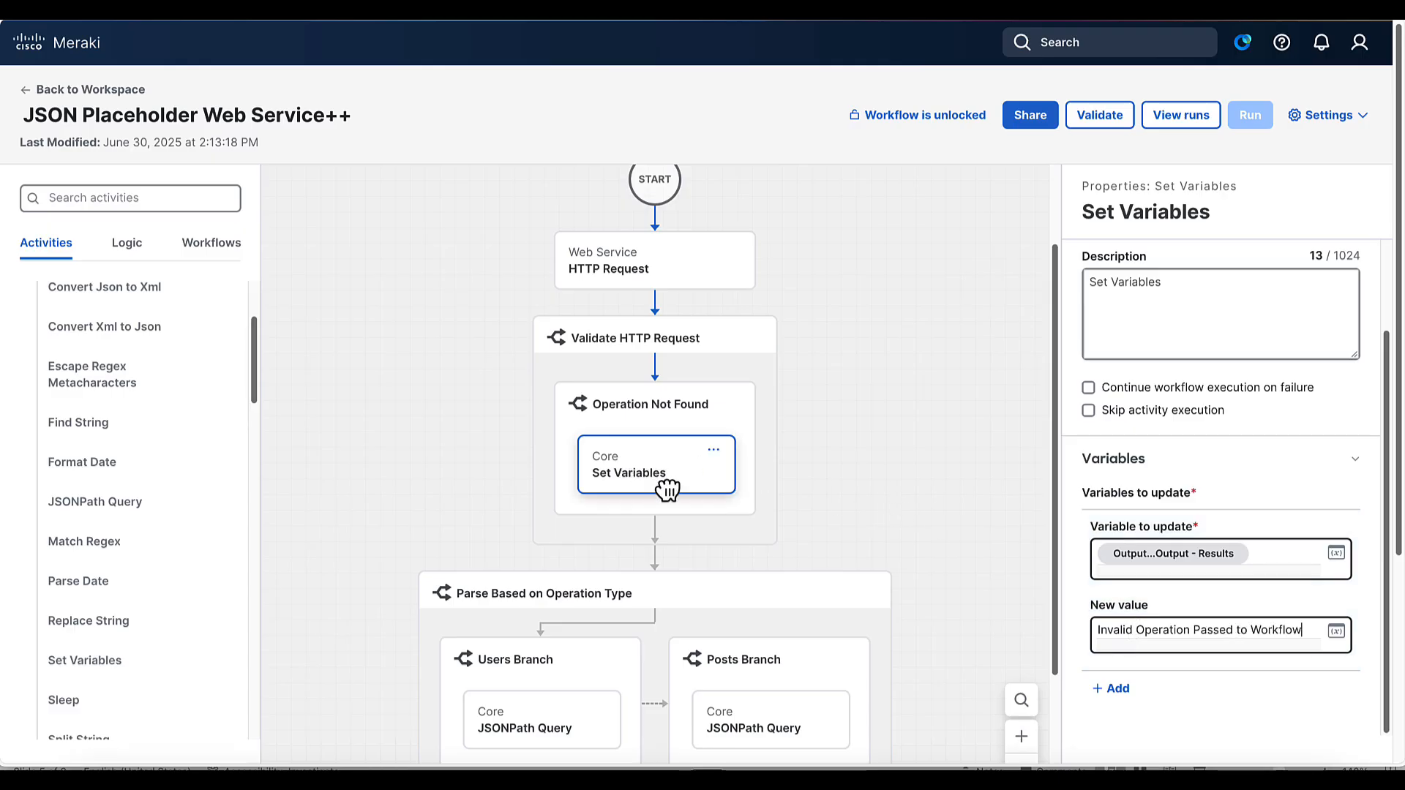
# Add a Completed block after Set Variables in the Operation Not Found branch and set its completion type to Failed.
pyautogui.click(131, 253)
pyautogui.moveTo(93, 602); pyautogui.dragTo(662, 502)
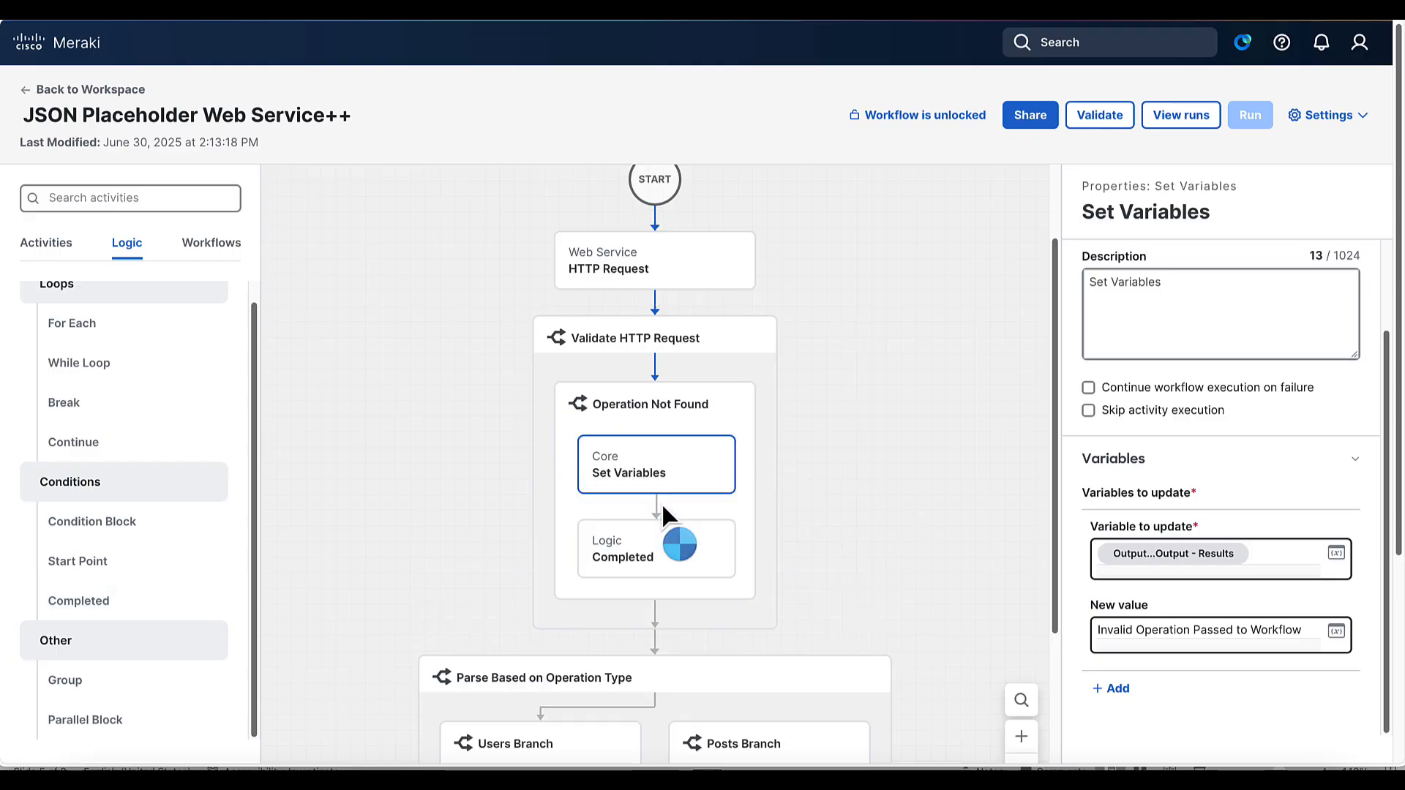
pyautogui.click(666, 567)
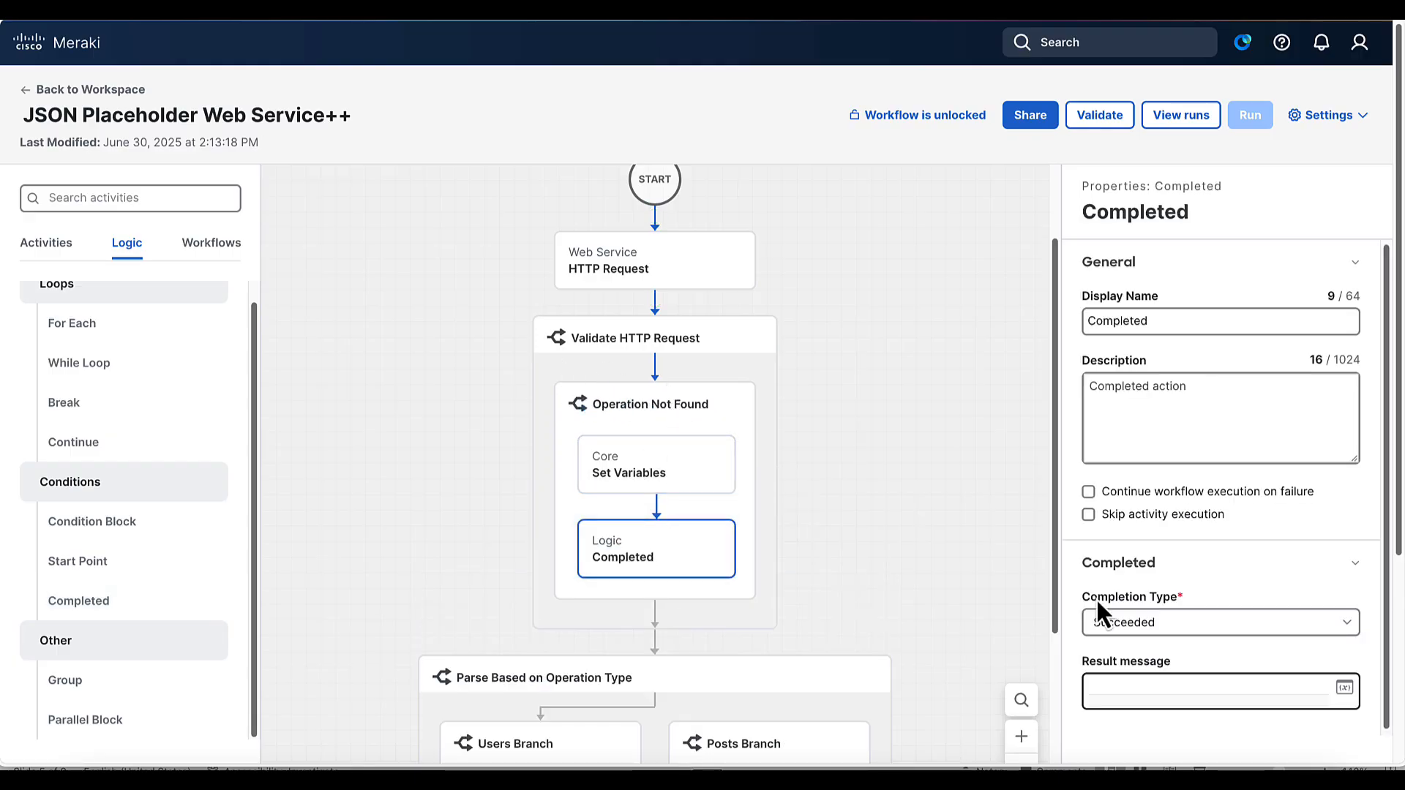
pyautogui.click(1144, 625)
pyautogui.click(1140, 663)
# Set the Completed block's result message to "Invalid Operation".
pyautogui.click(1120, 690)
pyautogui.write('Invalid POpe')
pyautogui.press('BackSpace')
pyautogui.press('BackSpace')
pyautogui.press('BackSpace')
pyautogui.press('BackSpace')
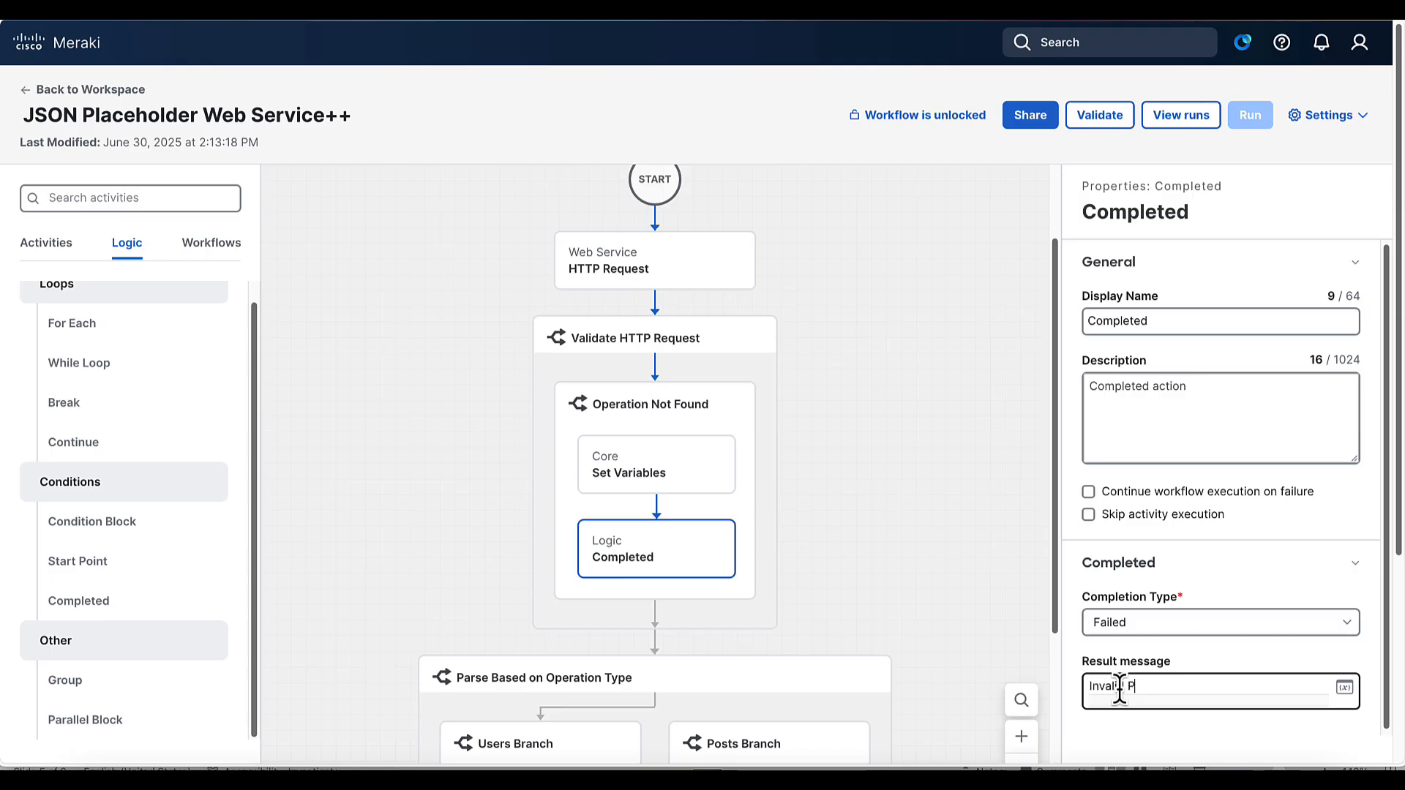
pyautogui.write('Operation')
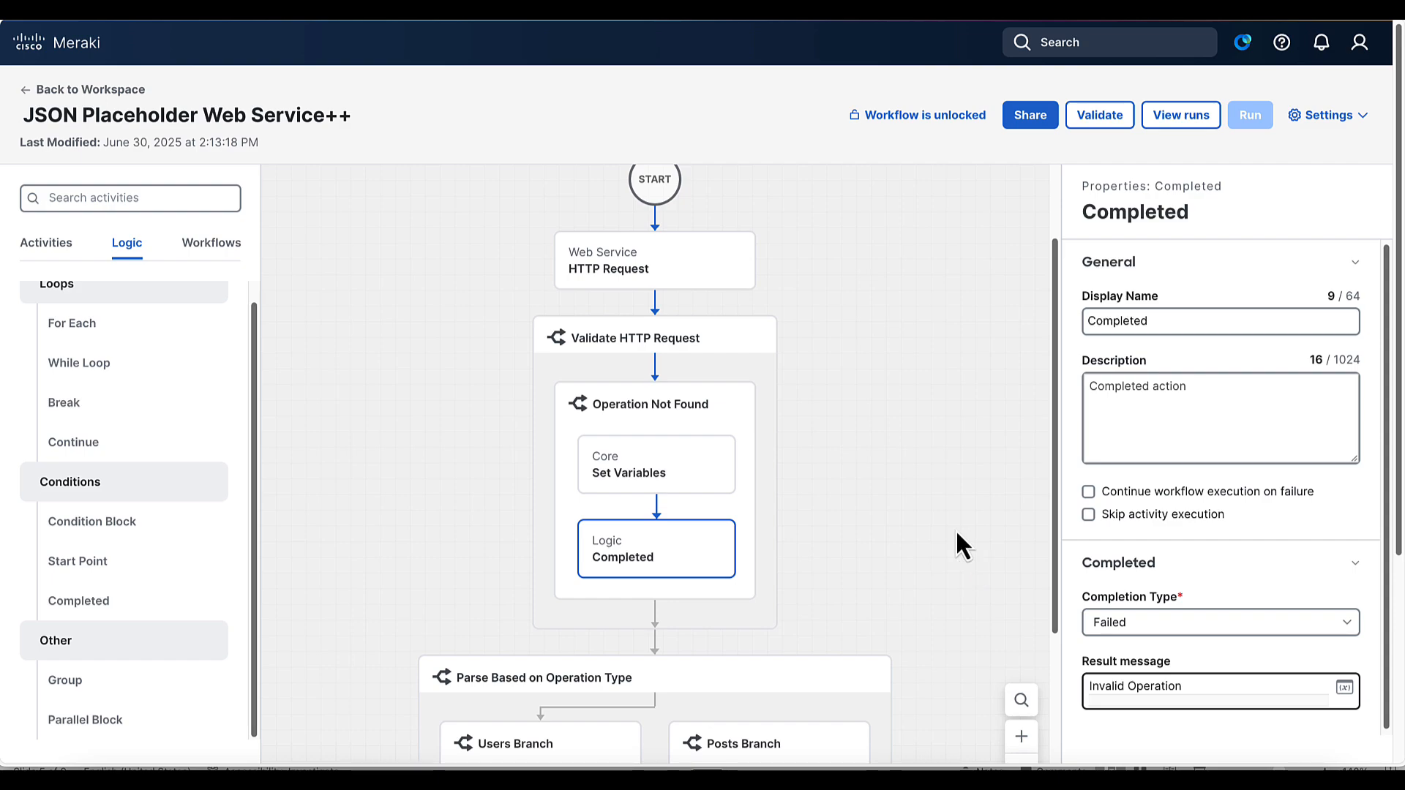
# Validate the workflow and run it with foo as the operation input.
pyautogui.scroll(-1, 644, 666)
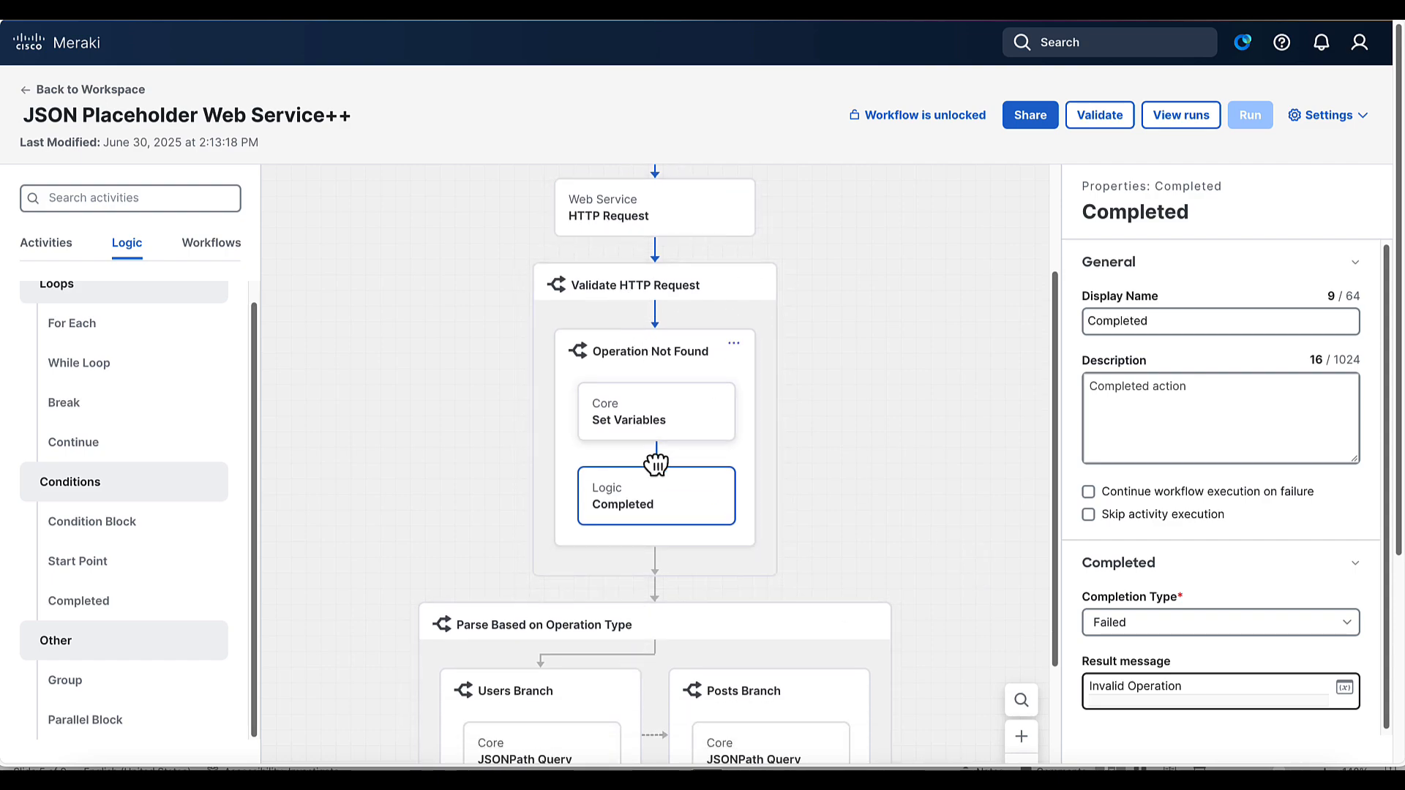
pyautogui.scroll(-2, 656, 625)
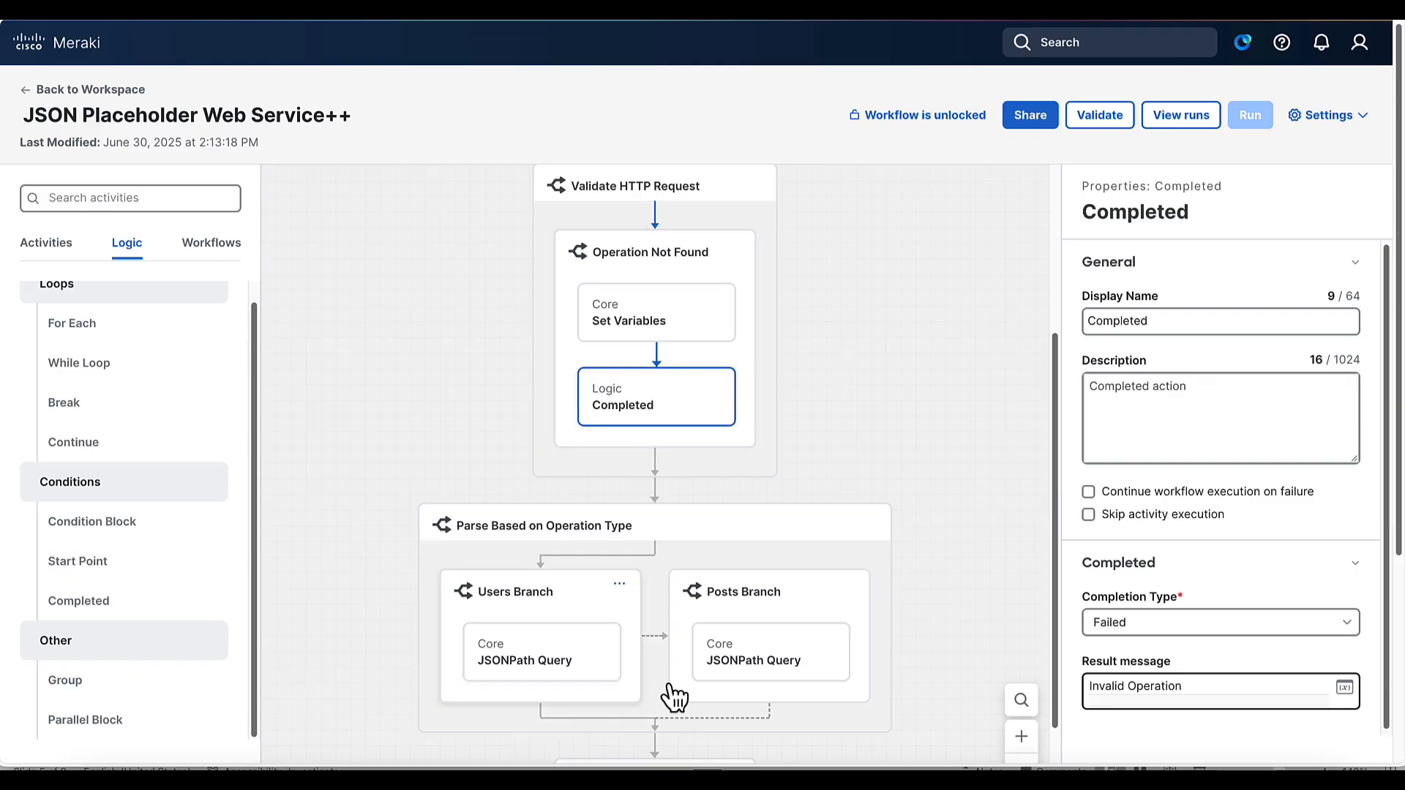
pyautogui.click(1101, 115)
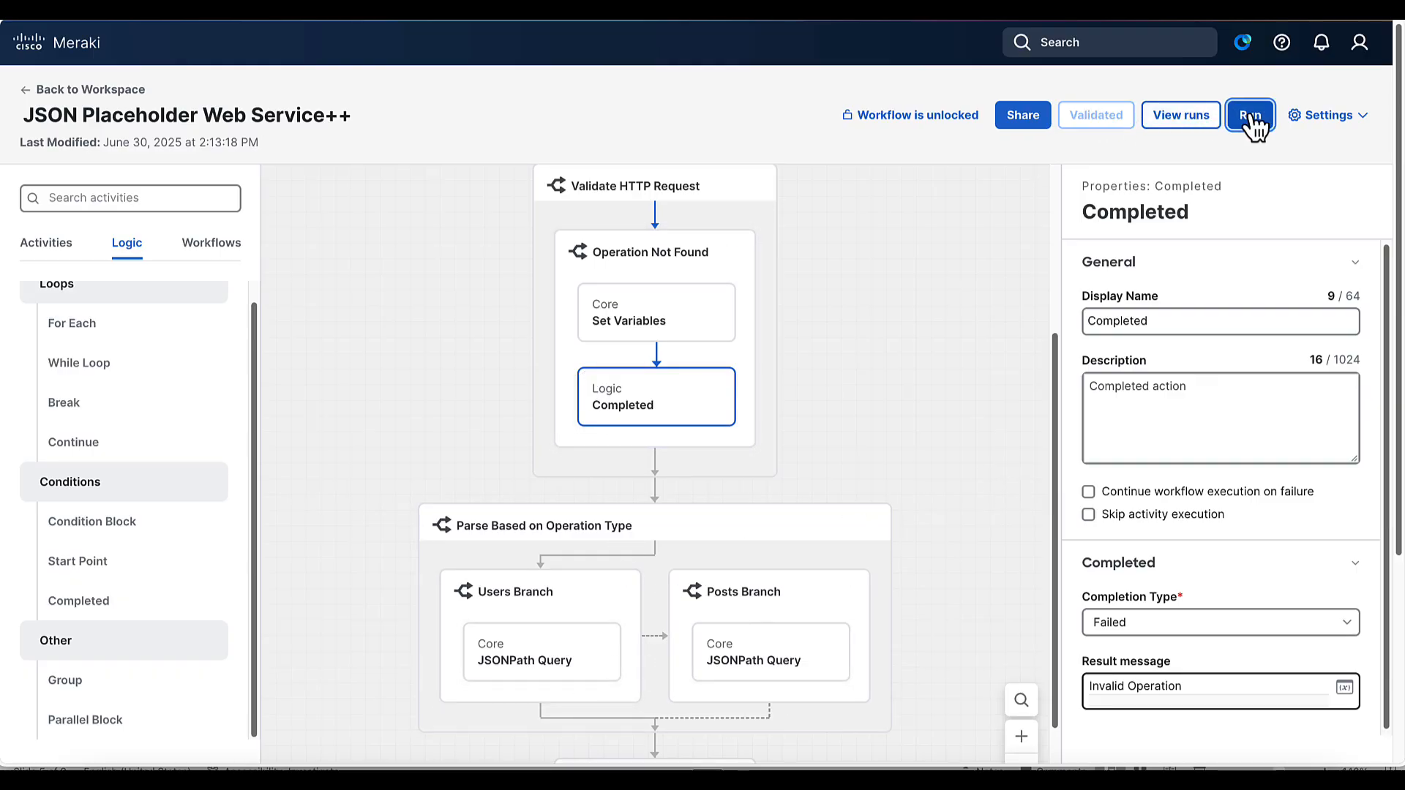
pyautogui.press('Return')
pyautogui.click(464, 358)
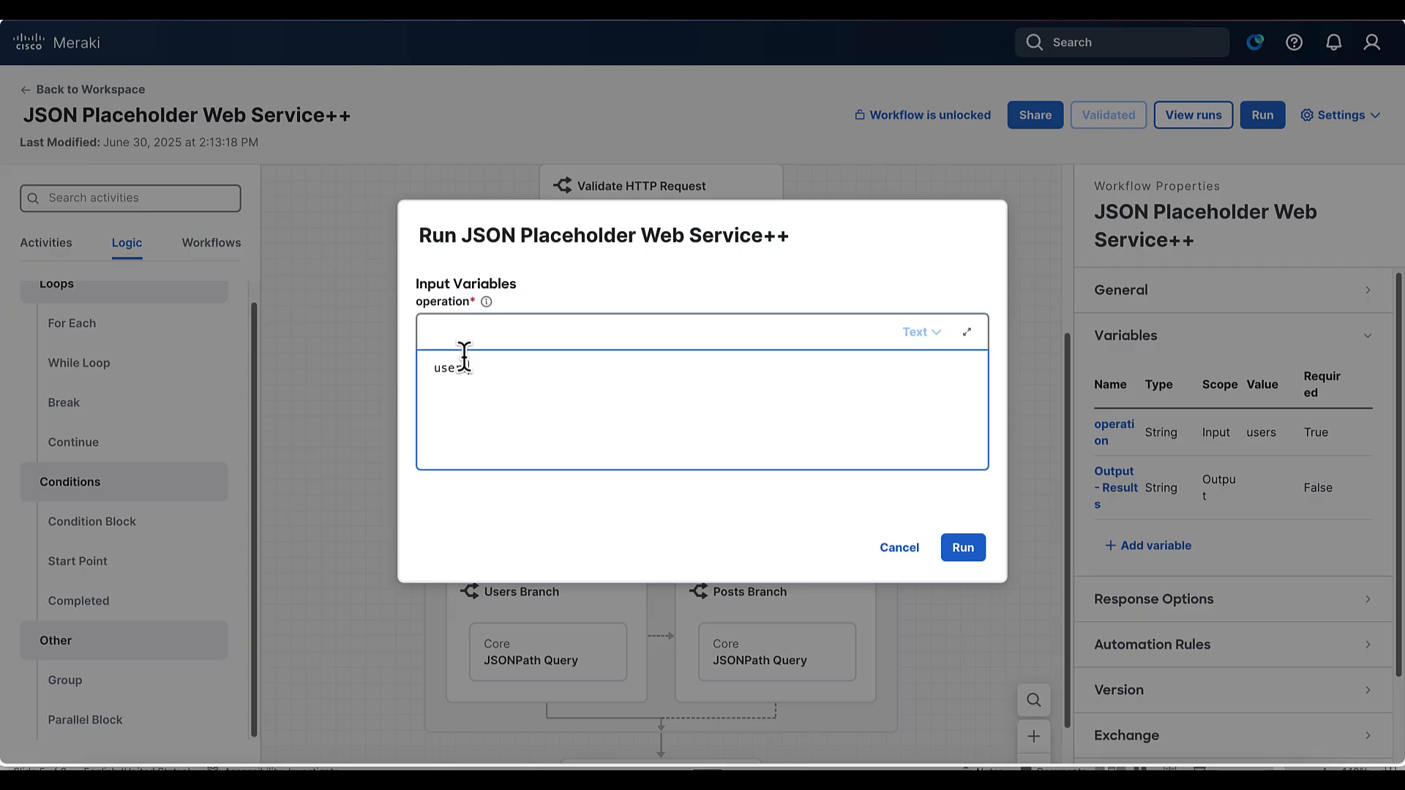
pyautogui.doubleClick(449, 367)
pyautogui.write('foo')
pyautogui.click(951, 549)
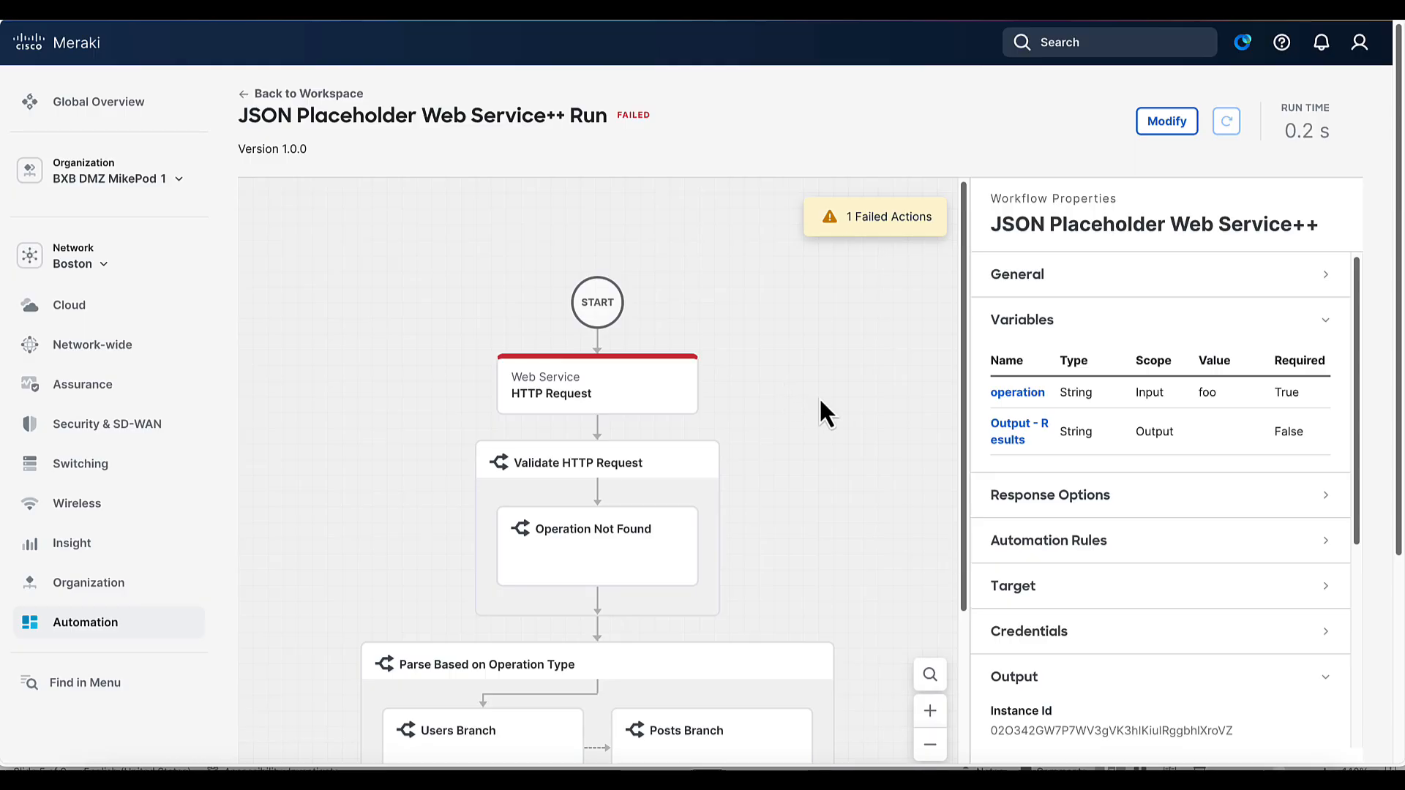
# Inspect the properties of the failed HTTP Request in the run and return to editing the workflow.
pyautogui.click(648, 401)
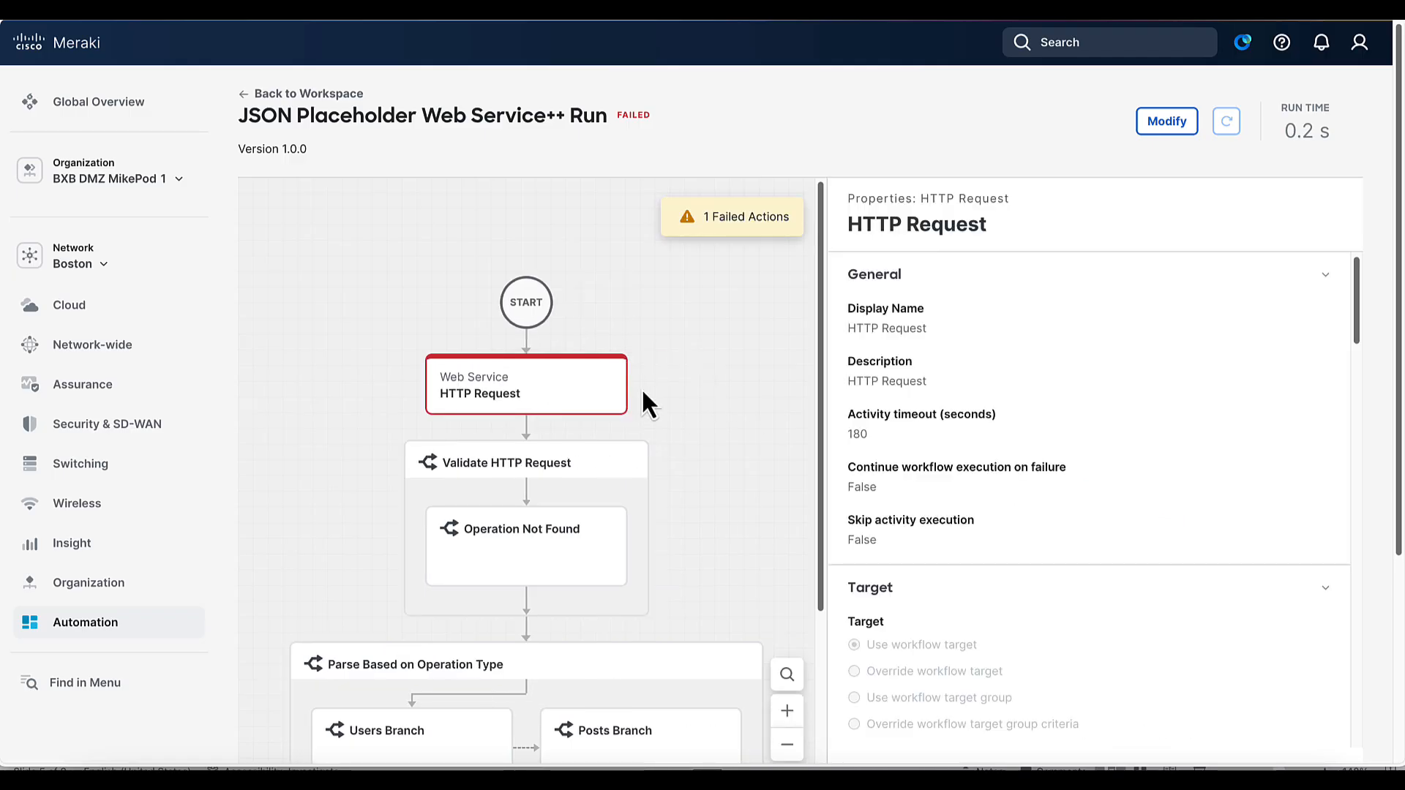
pyautogui.click(1164, 128)
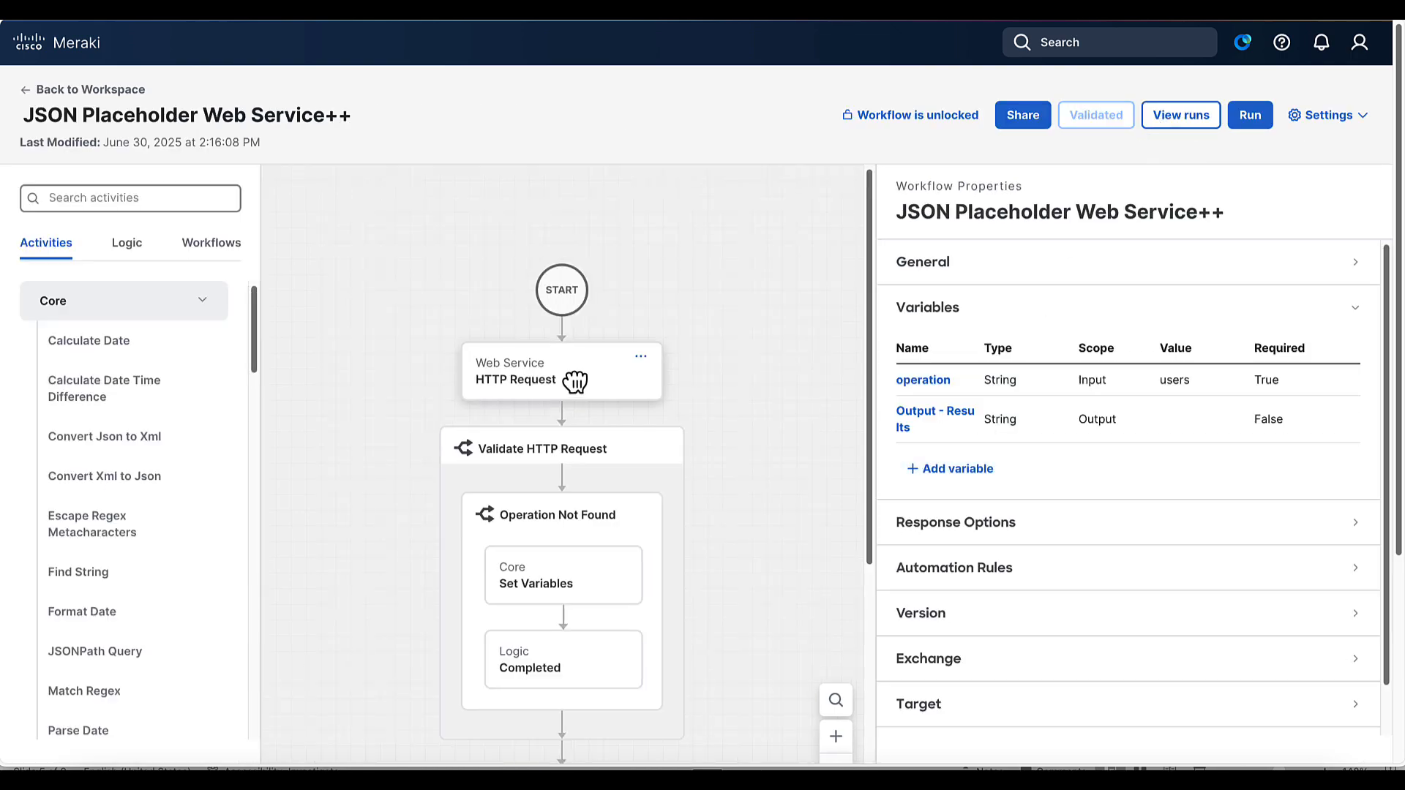
# Allow the HTTP Request activity to continue workflow execution on failure.
pyautogui.click(574, 381)
pyautogui.scroll(-2, 1026, 533)
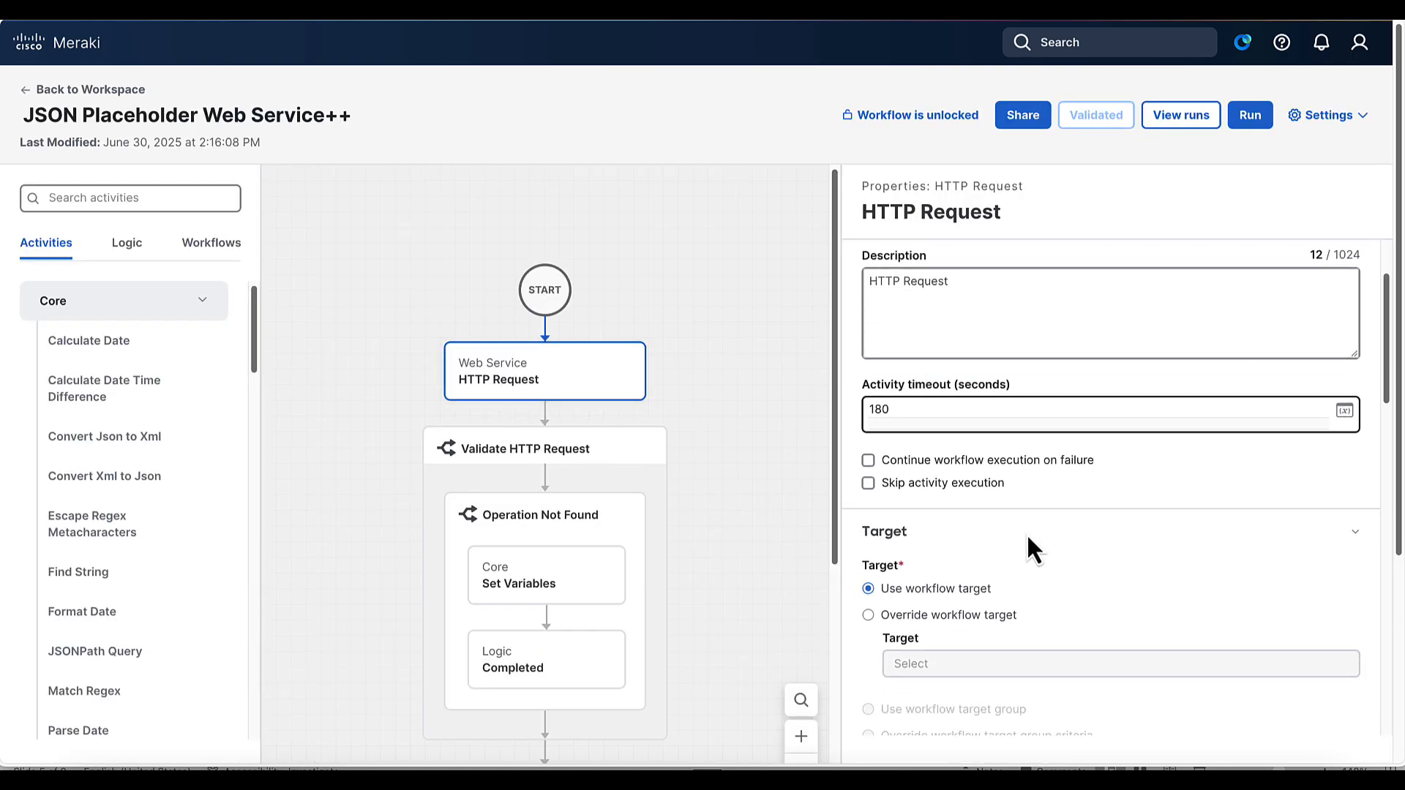
pyautogui.click(869, 461)
# Run the workflow with foo as the operation input.
pyautogui.click(1250, 115)
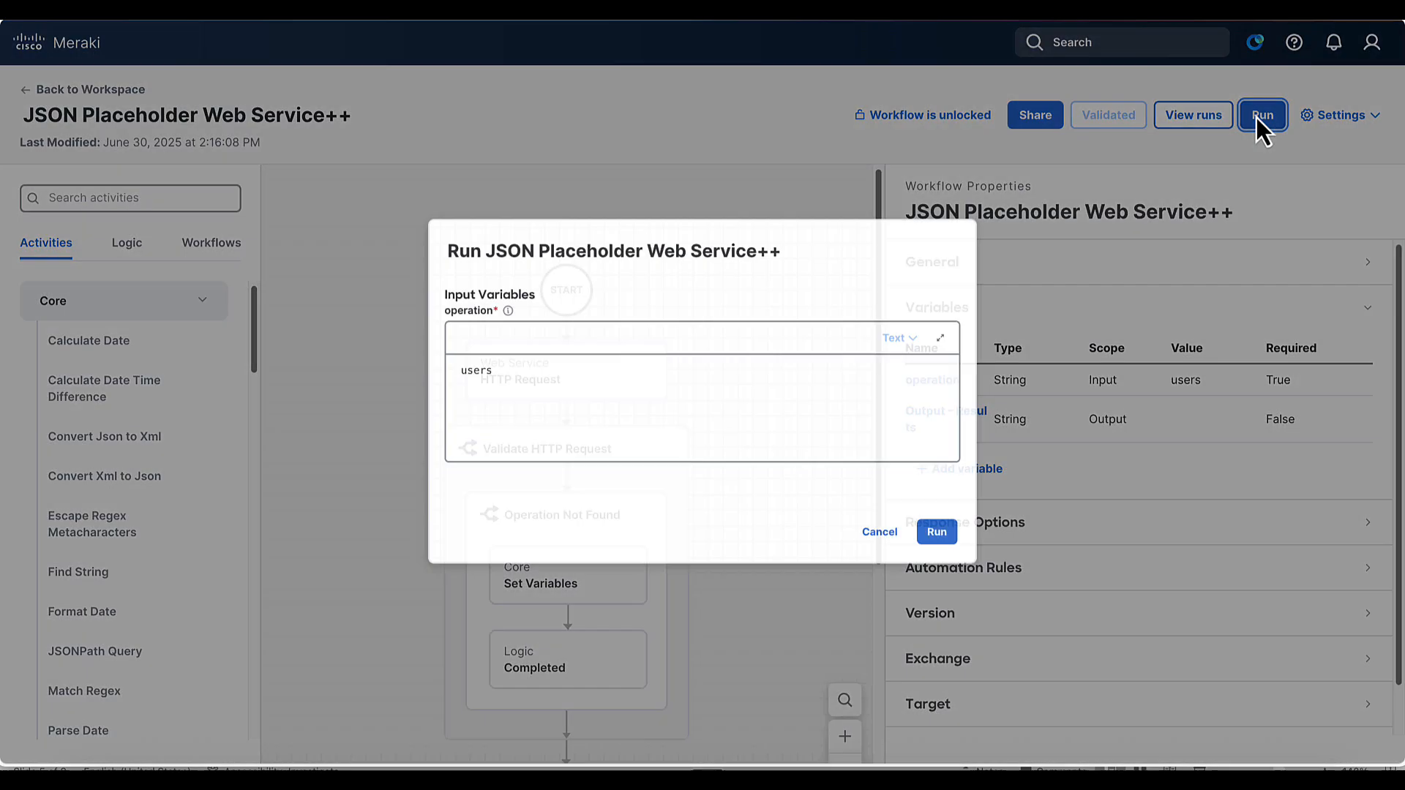
pyautogui.doubleClick(460, 366)
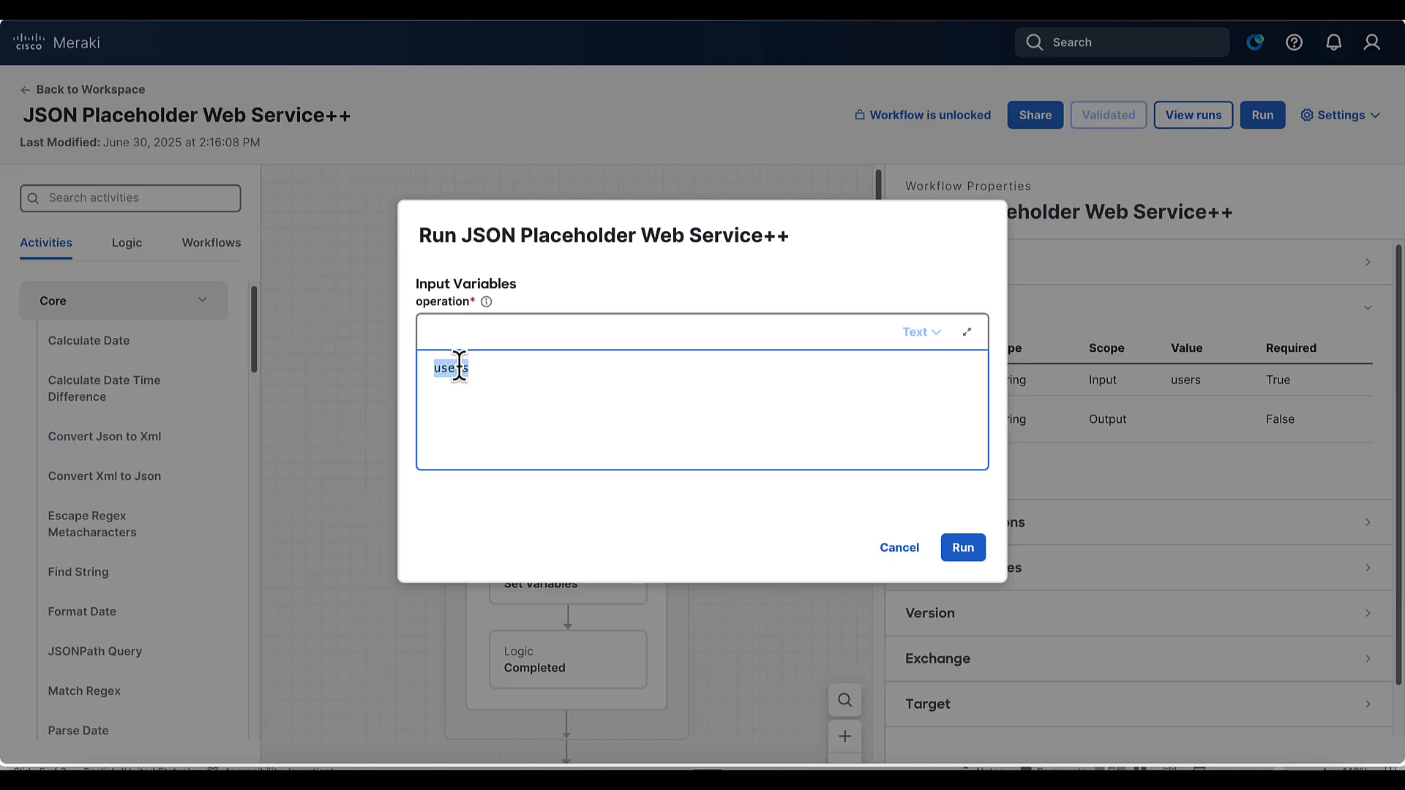
pyautogui.write('todos')
pyautogui.click(958, 548)
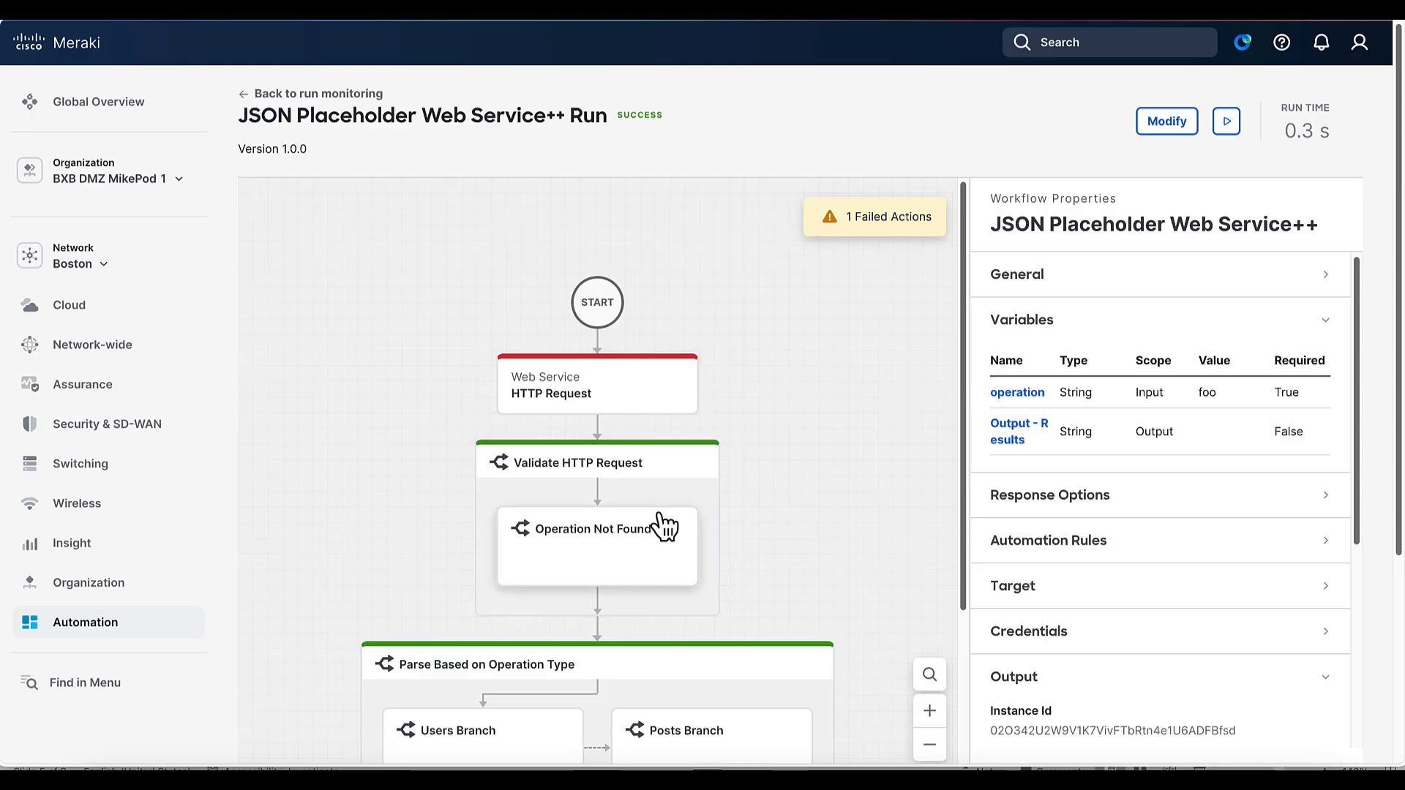
# Examine the run's branches and the failed HTTP Request's output and error details, and return to editing the workflow.
pyautogui.scroll(-2, 637, 568)
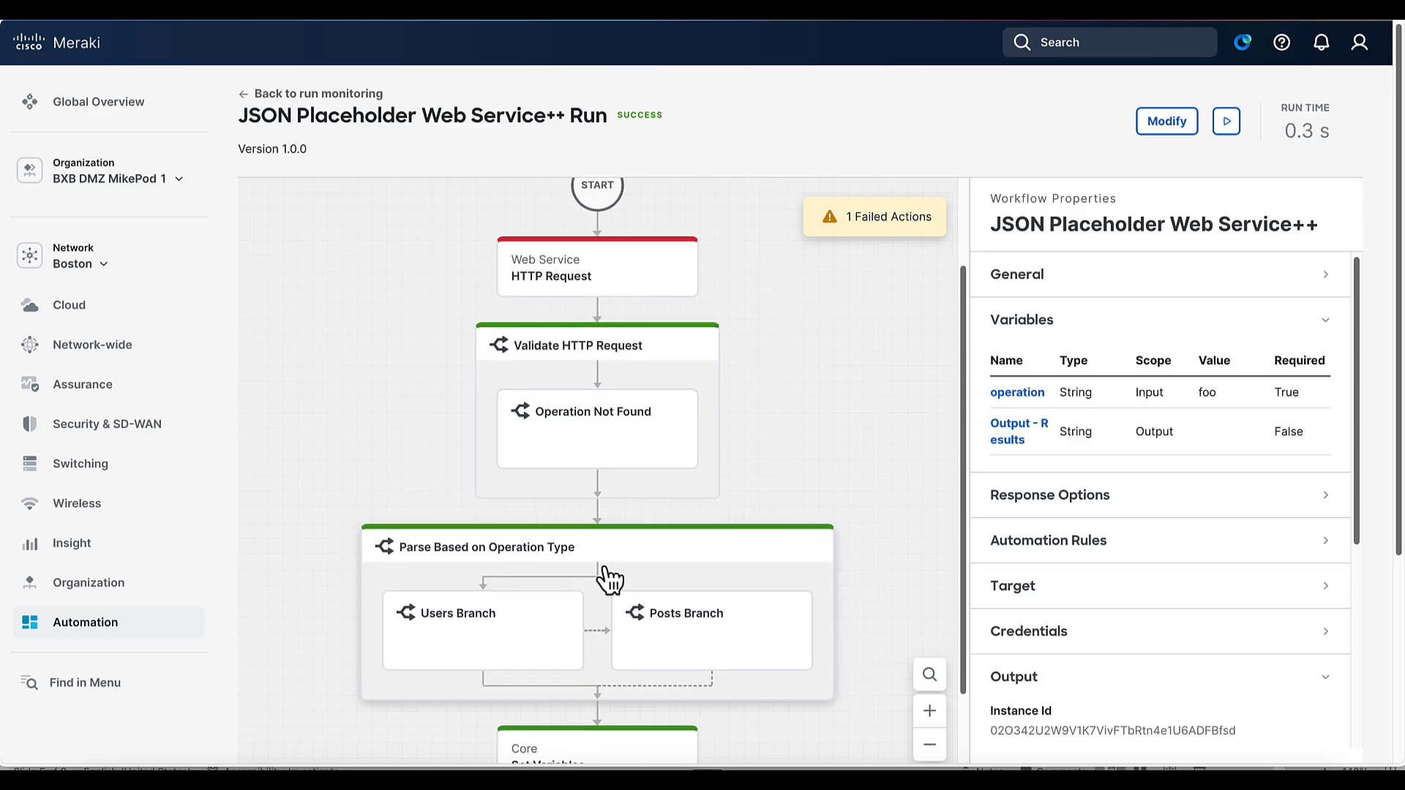
pyautogui.scroll(1, 609, 578)
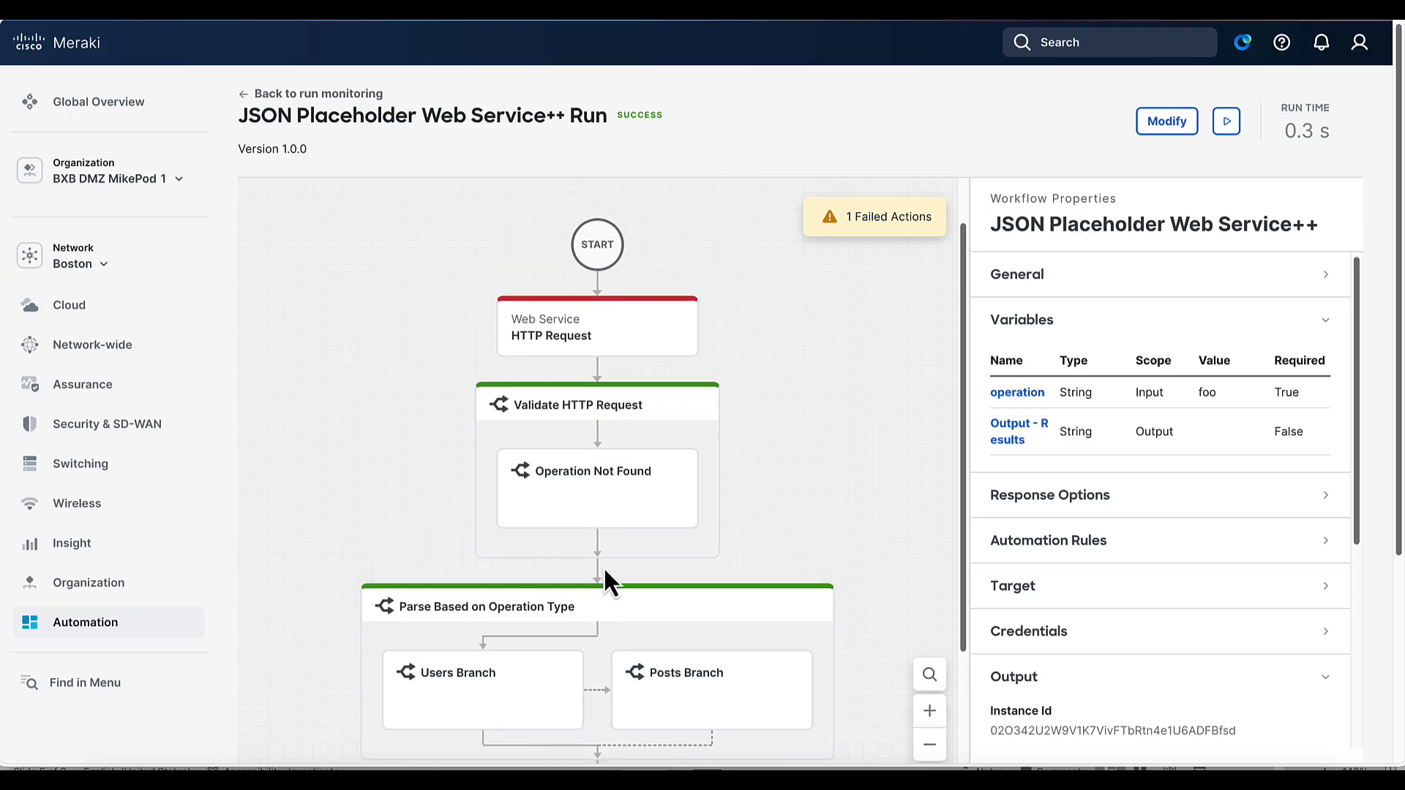
pyautogui.click(618, 347)
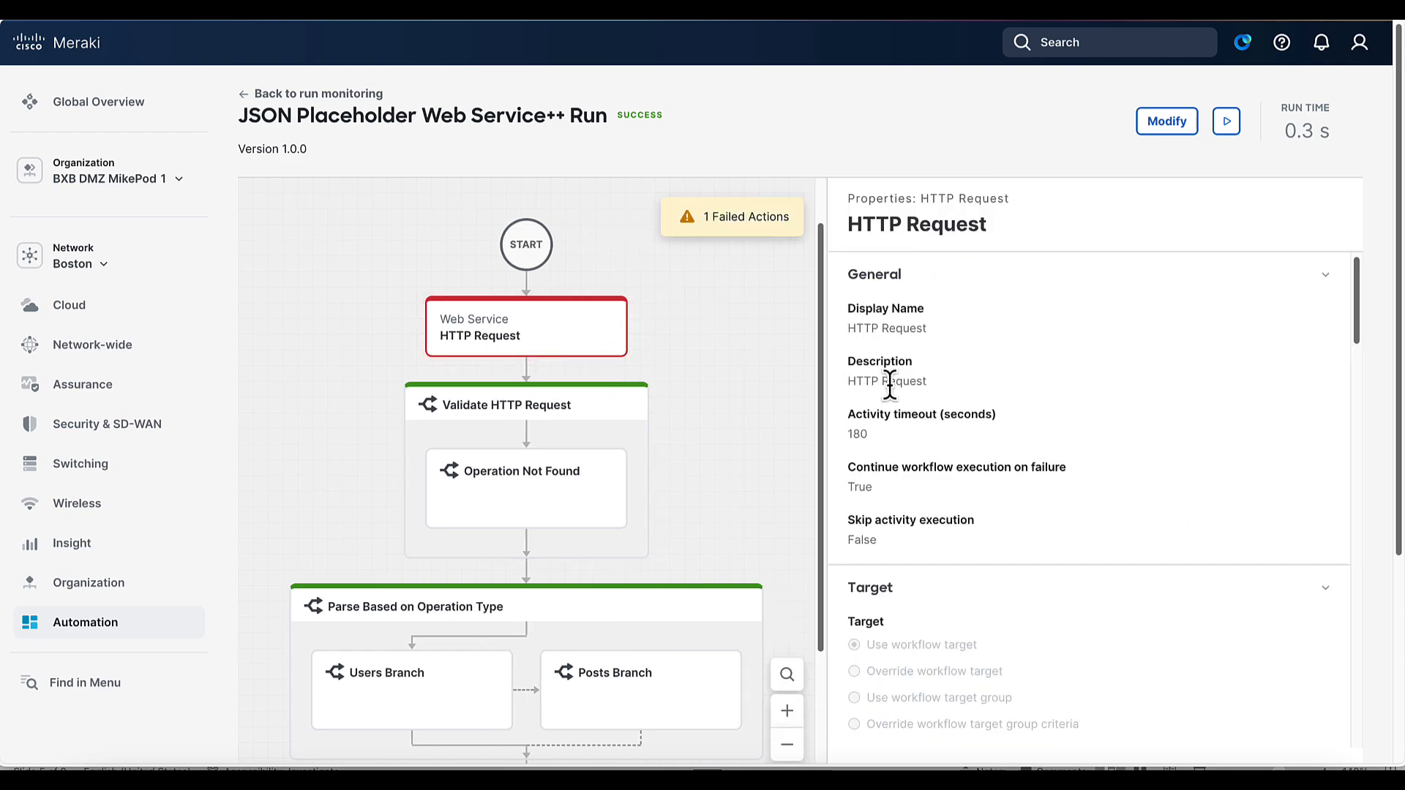
pyautogui.scroll(-8, 965, 460)
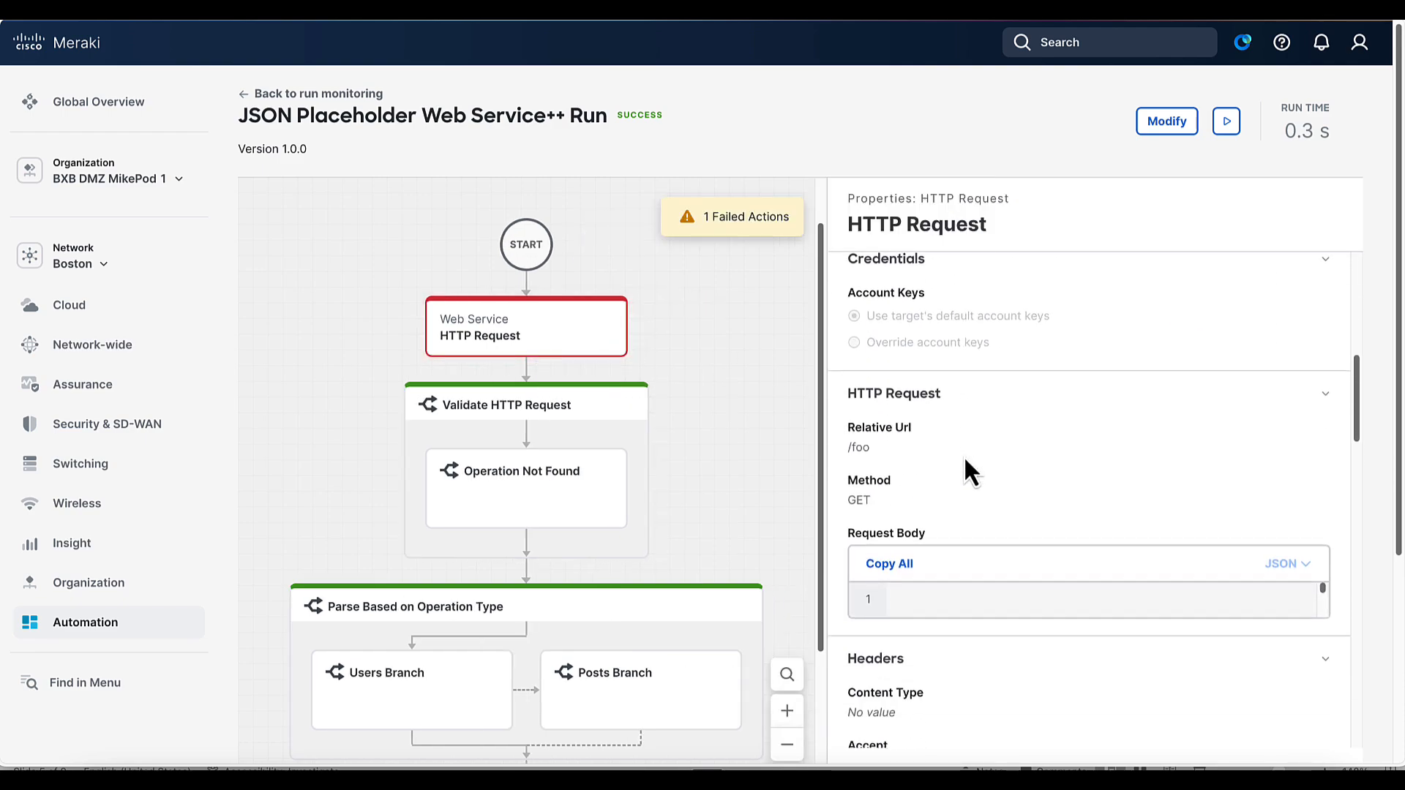
pyautogui.scroll(-9, 964, 456)
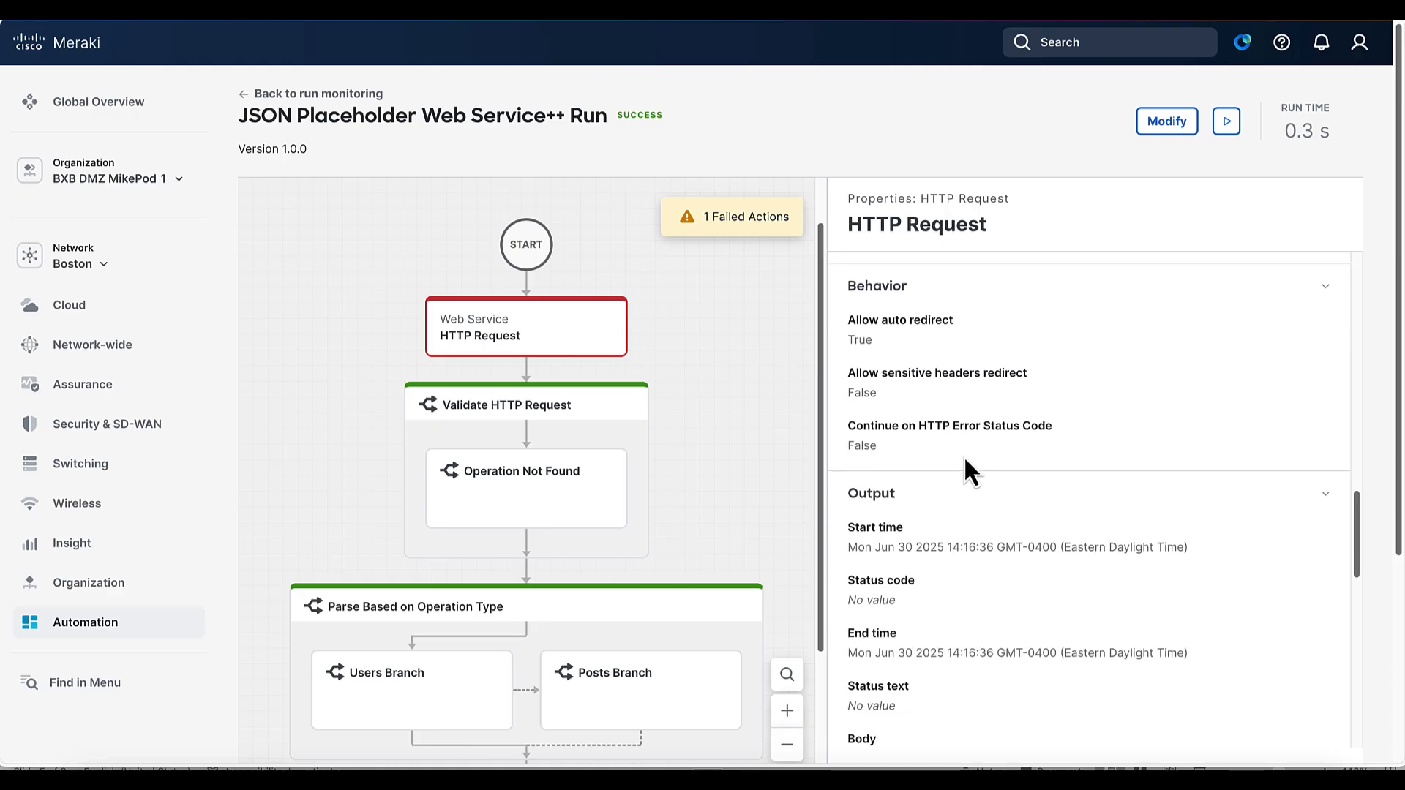
pyautogui.scroll(-10, 972, 652)
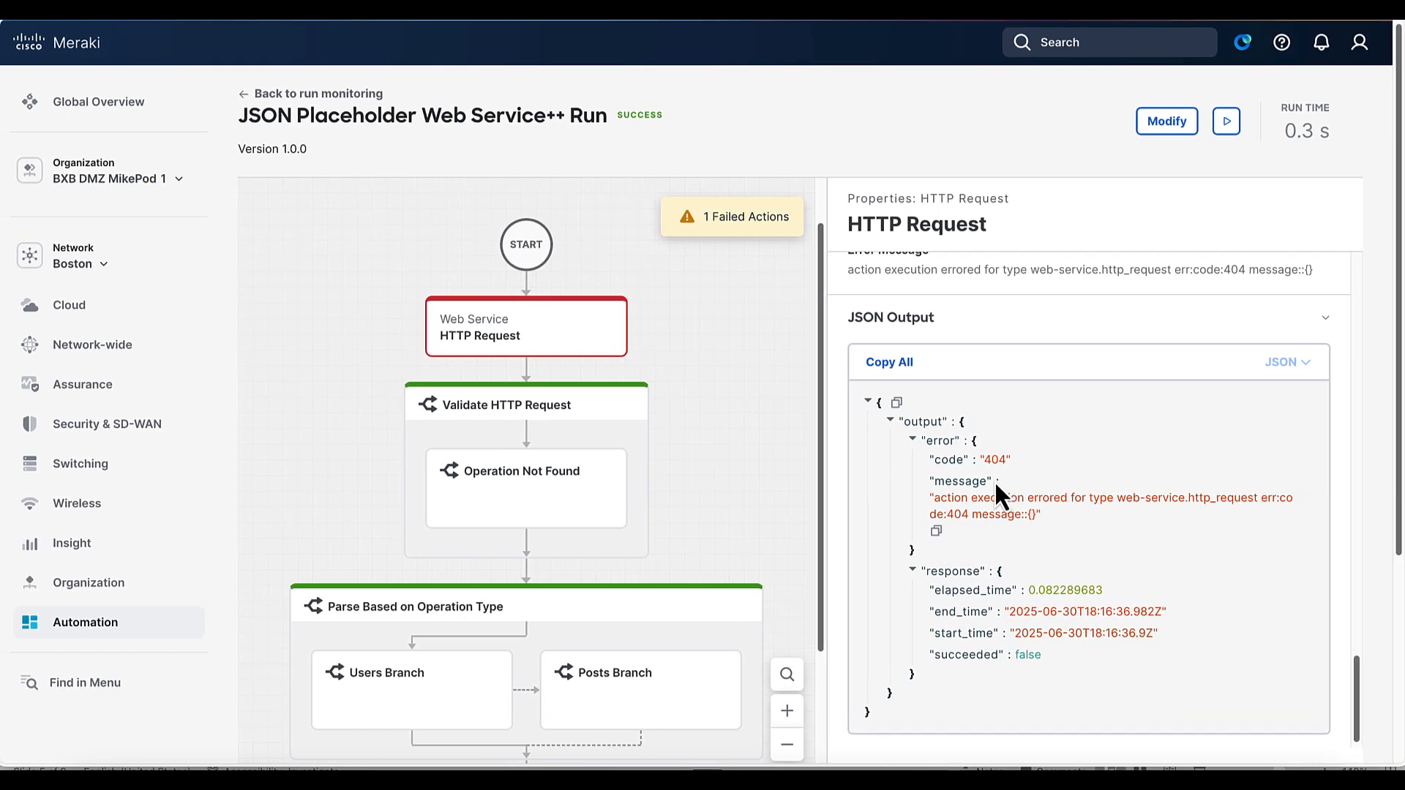
pyautogui.click(1167, 122)
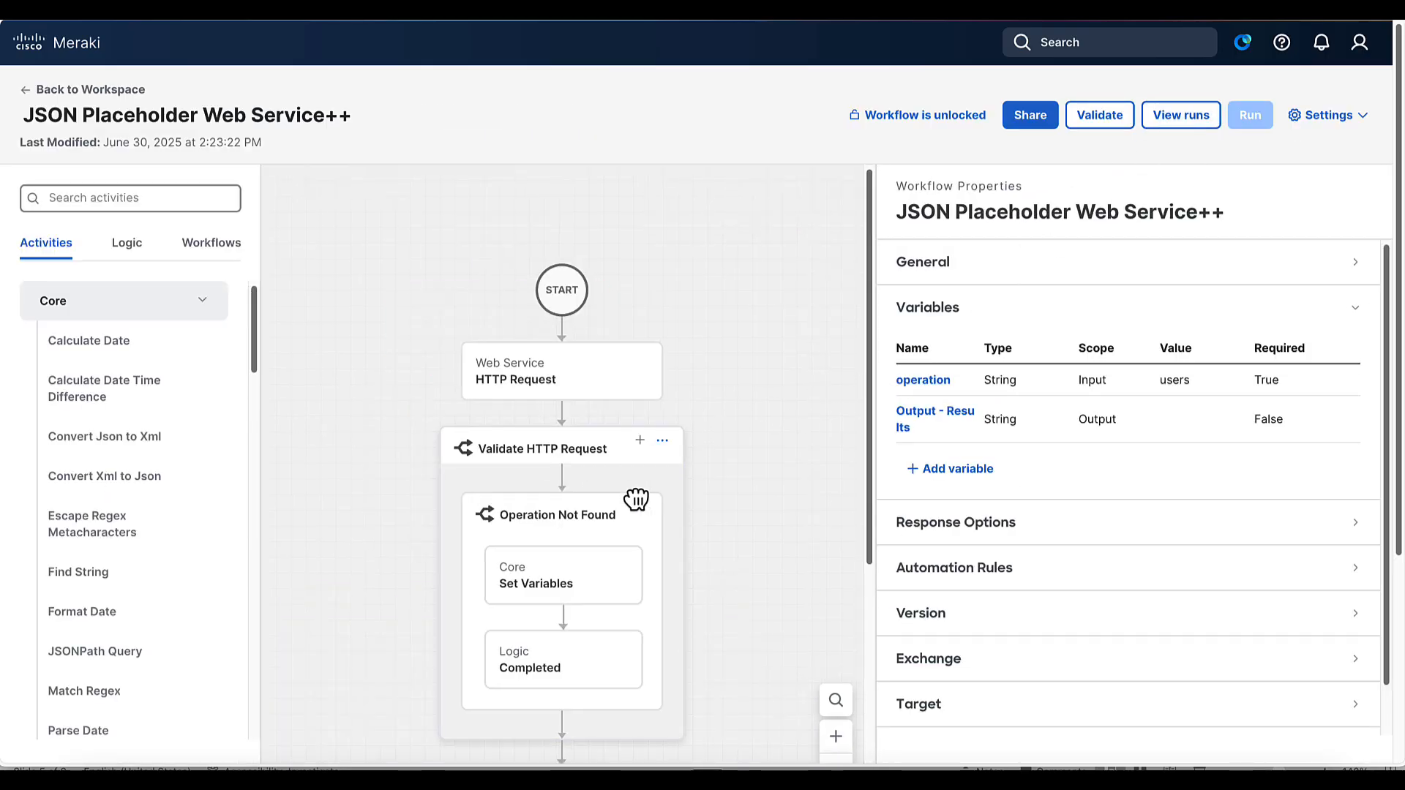
# Clear the comparison value and the Status code property from the Operation Not Found branch's condition.
pyautogui.click(581, 530)
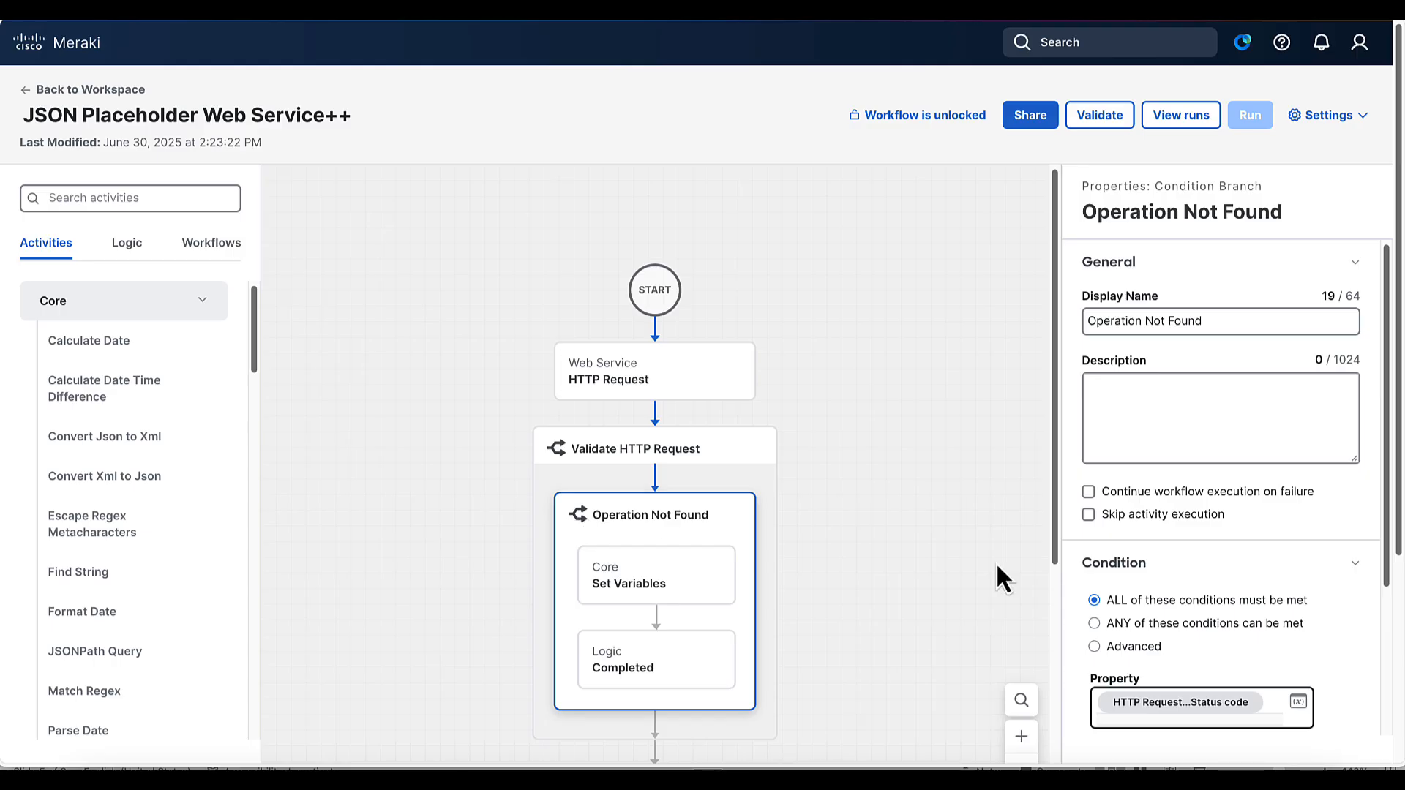
pyautogui.scroll(-1, 1112, 611)
pyautogui.scroll(-2, 1113, 613)
pyautogui.click(1215, 617)
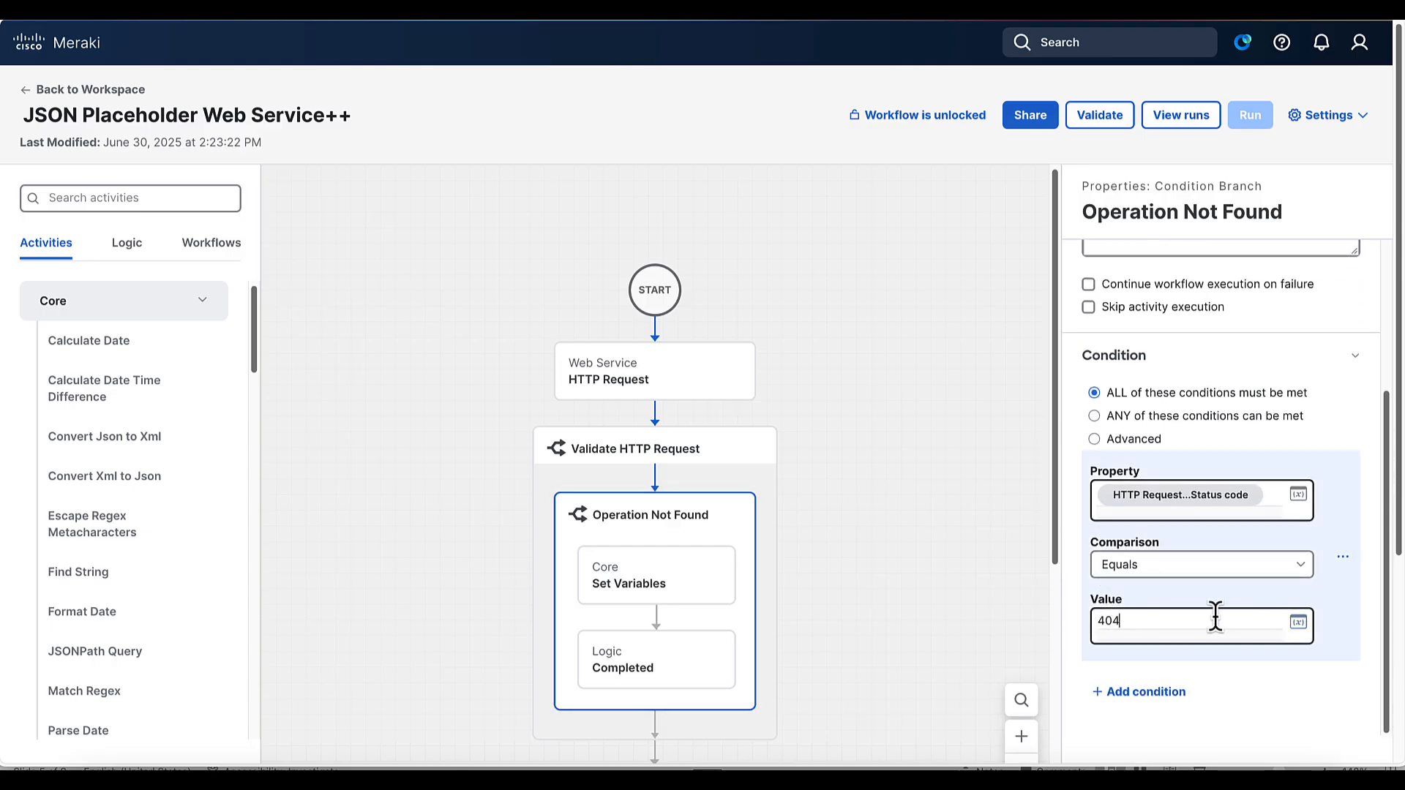
pyautogui.doubleClick(1216, 617)
pyautogui.press('BackSpace')
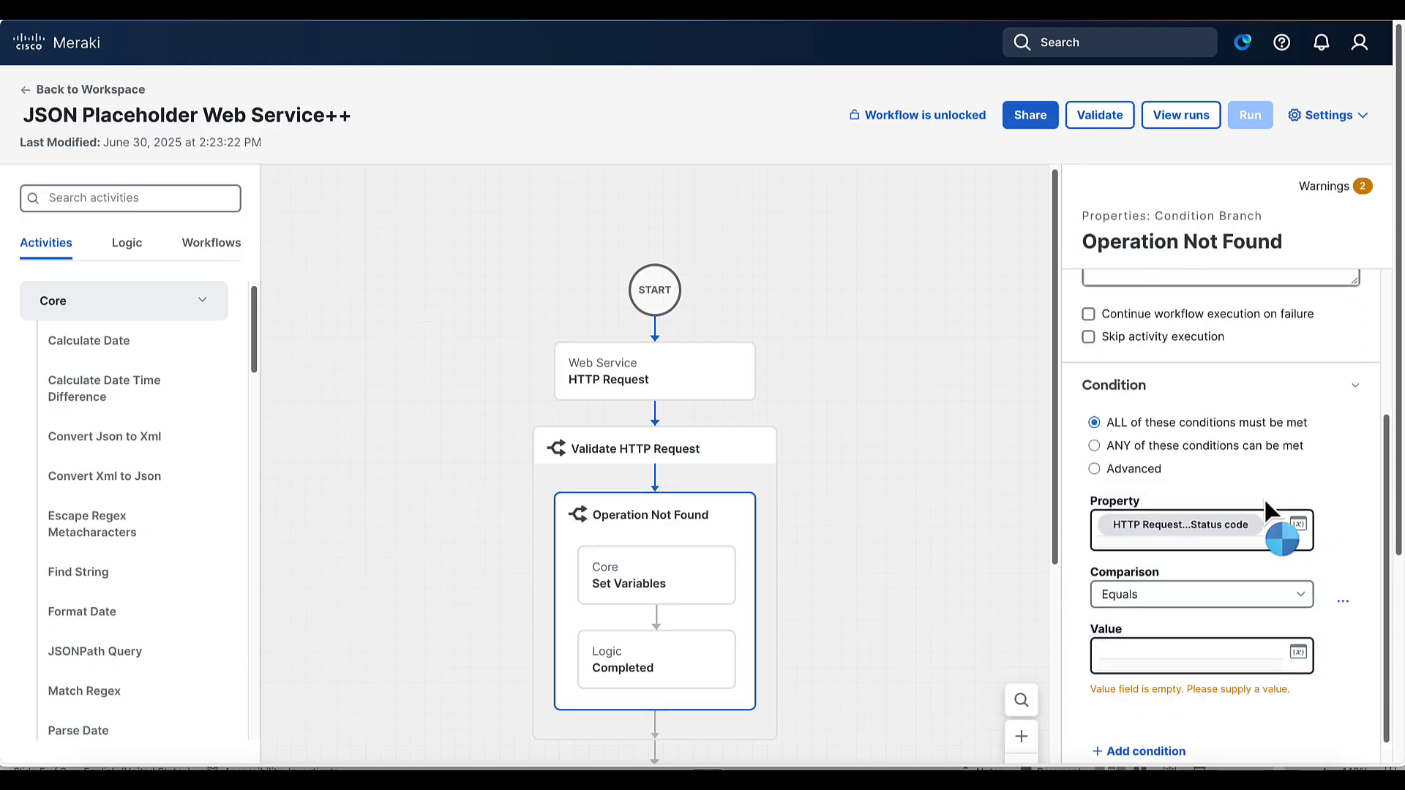
pyautogui.click(1269, 524)
pyautogui.press('BackSpace')
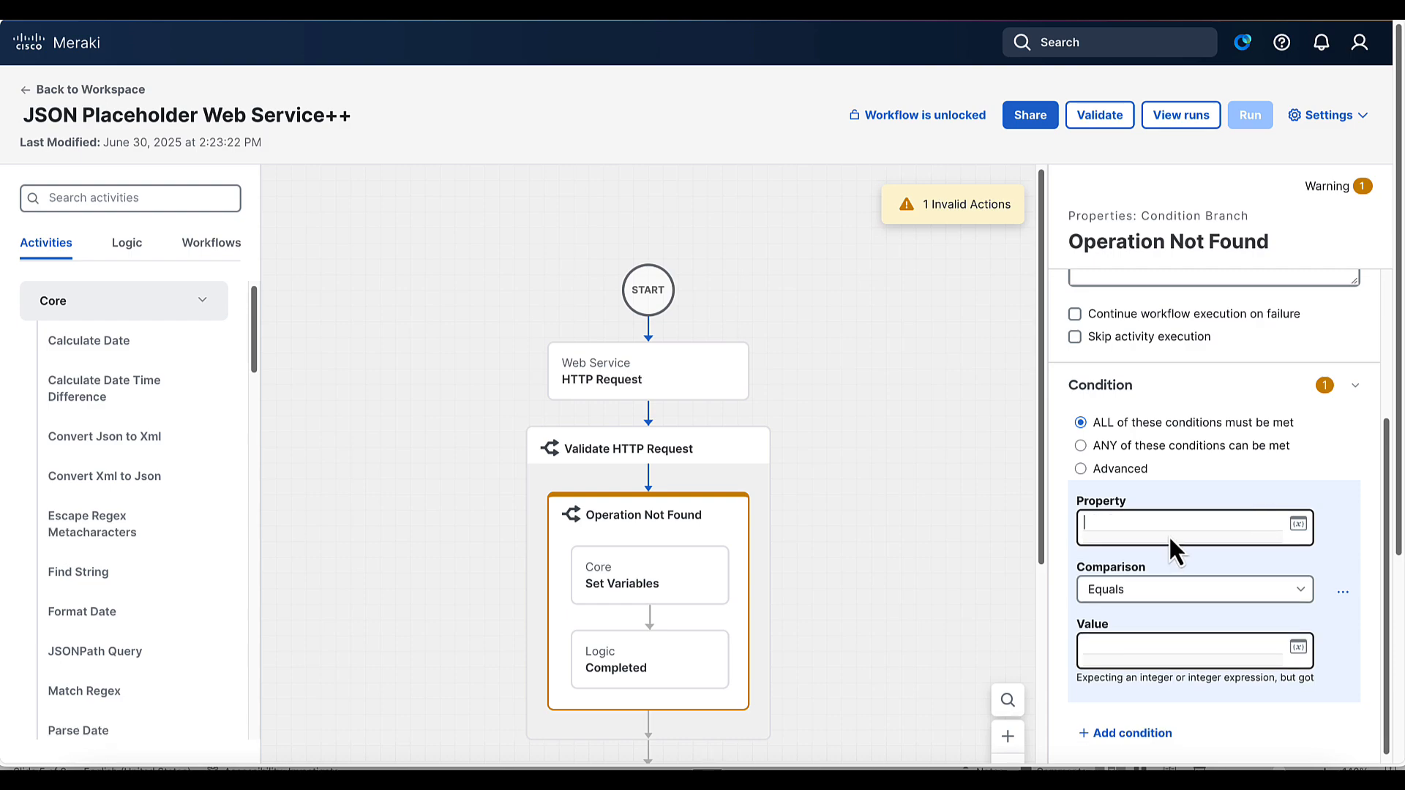
# Set the Operation Not Found condition to check that the HTTP Request's Error Code equals 404.
pyautogui.click(1298, 529)
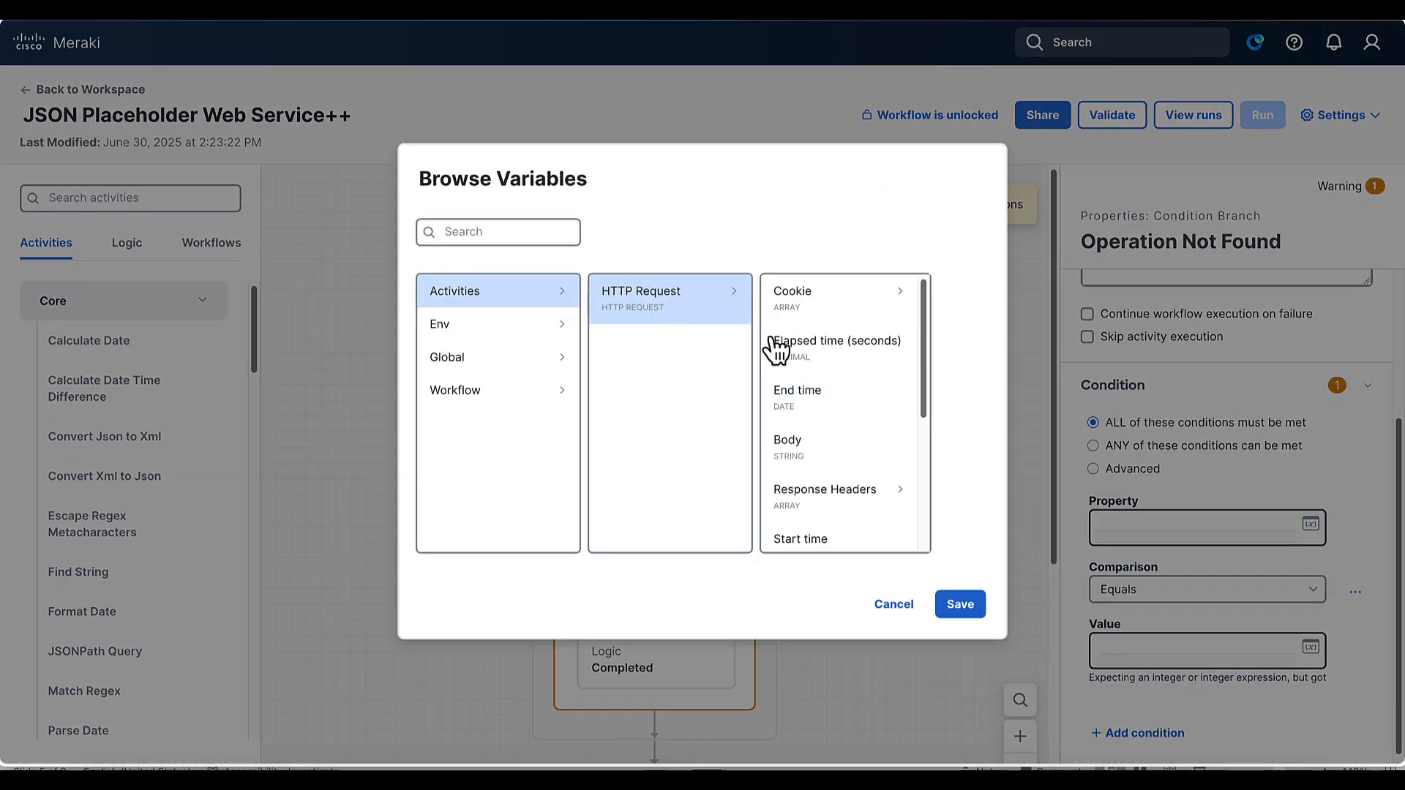
pyautogui.scroll(-1, 802, 541)
pyautogui.scroll(-3, 803, 549)
pyautogui.click(797, 499)
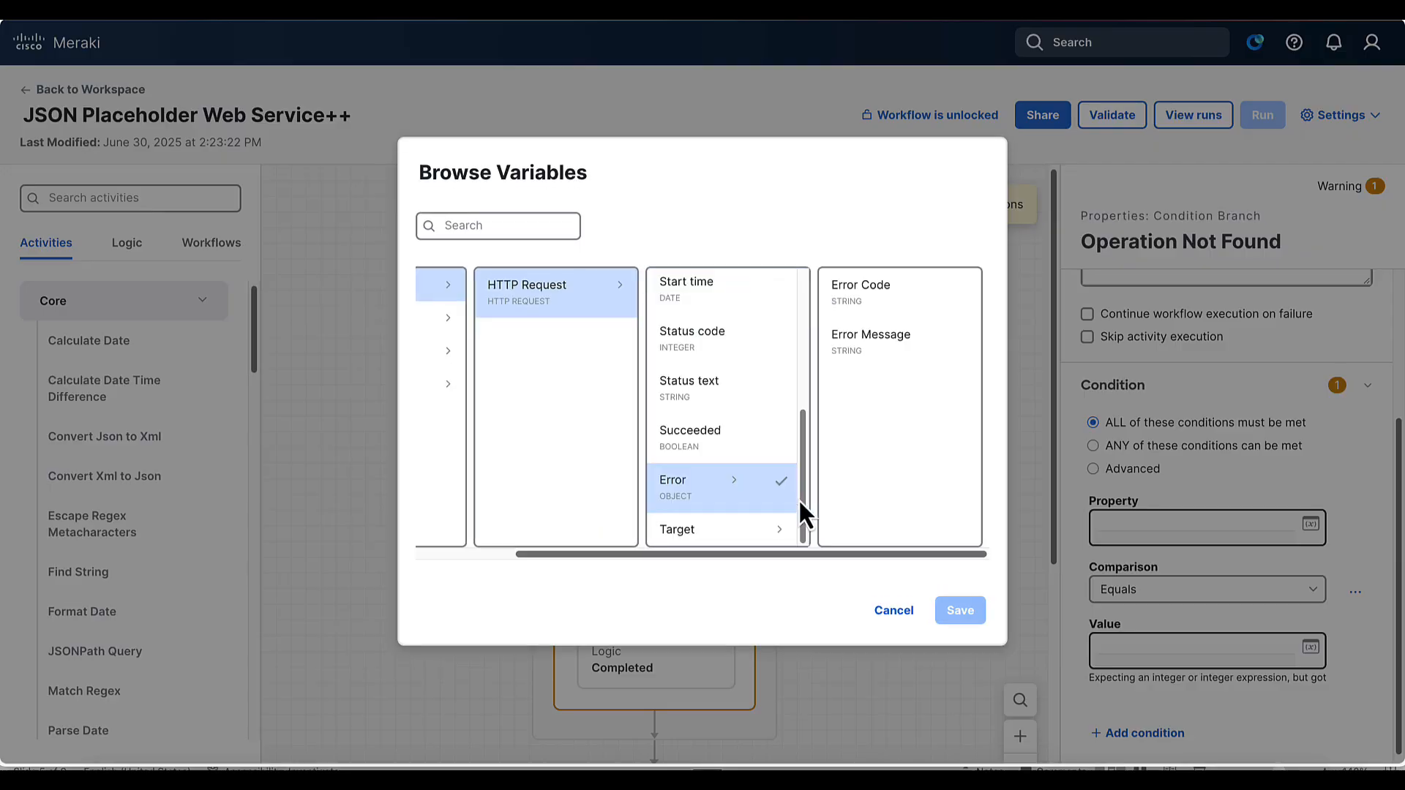
pyautogui.click(882, 296)
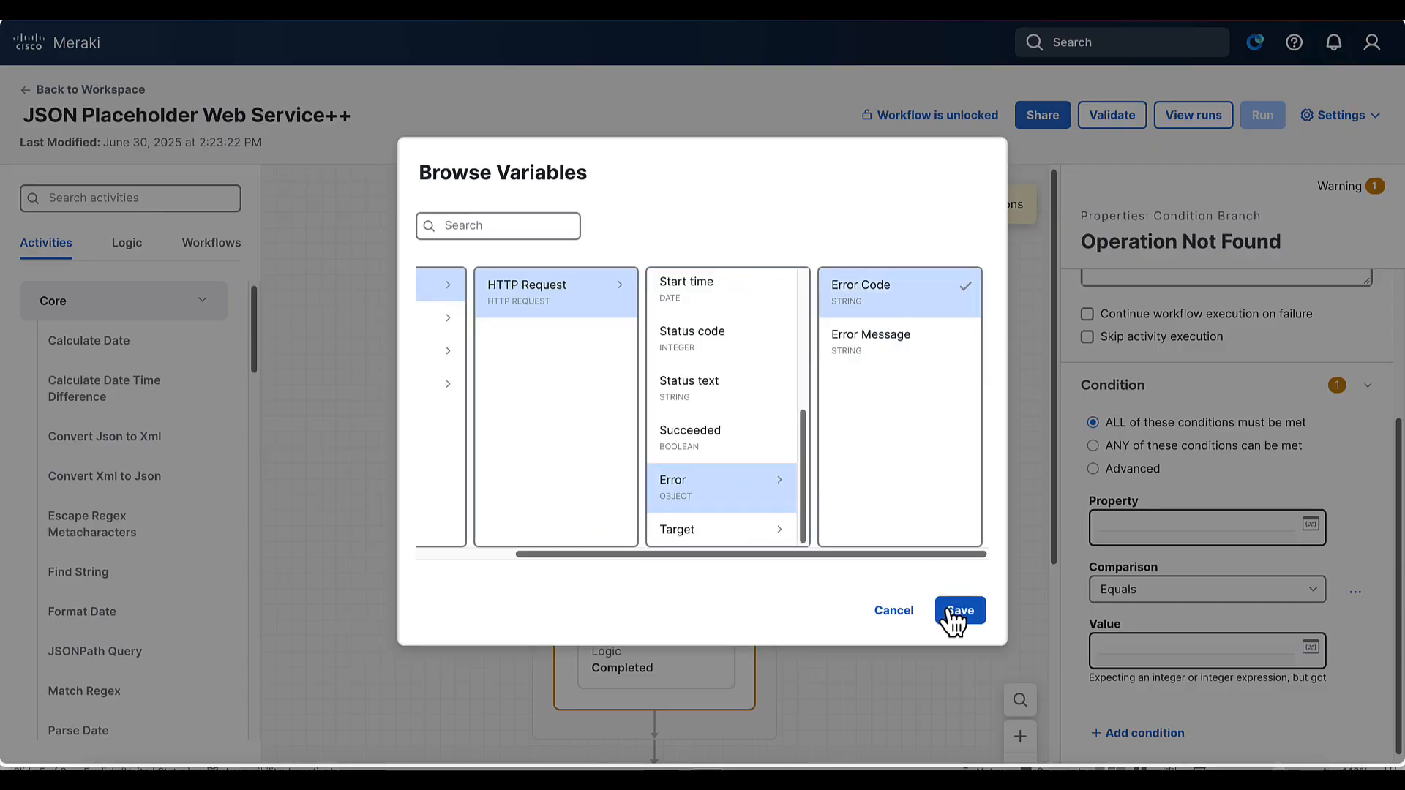
pyautogui.click(954, 611)
pyautogui.click(1109, 654)
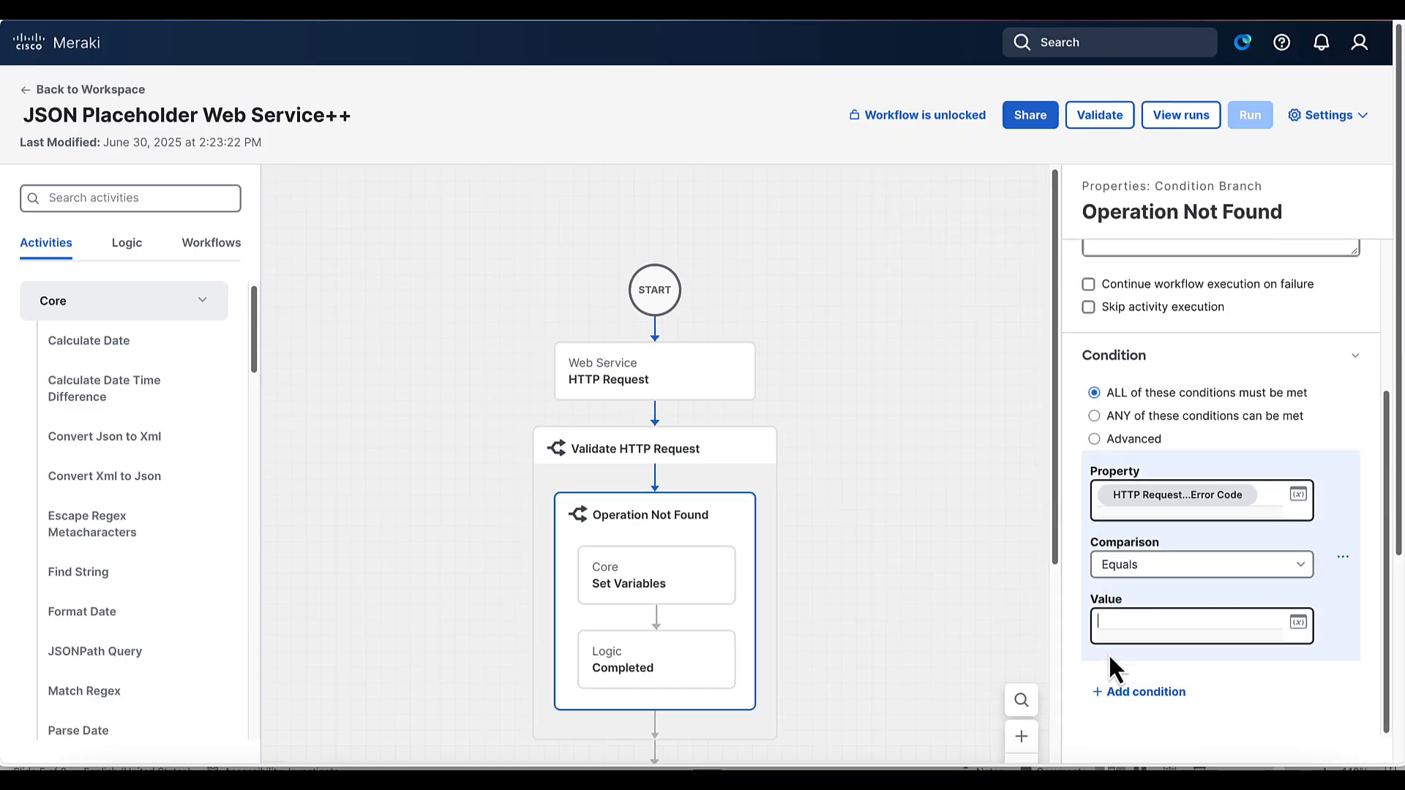
pyautogui.write('404')
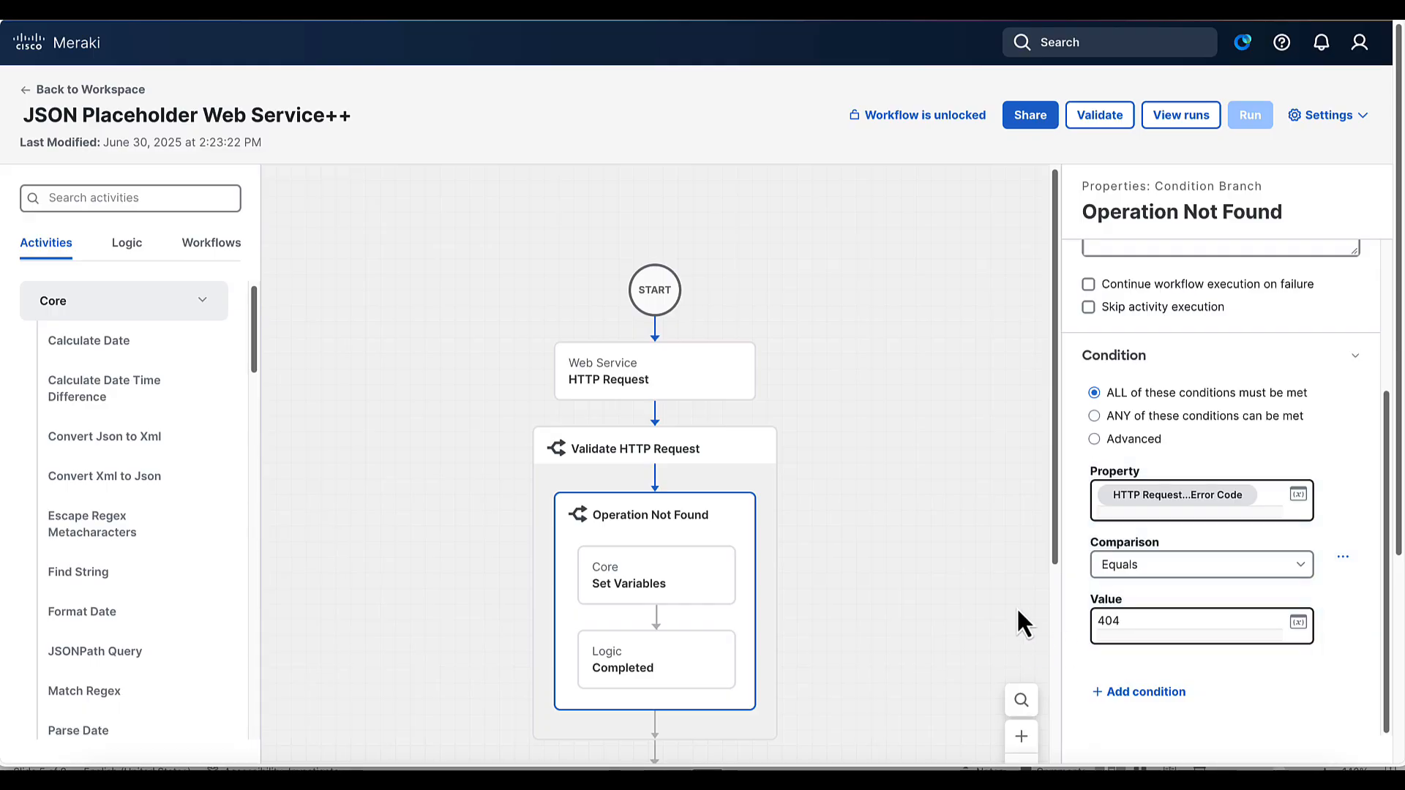
# Validate the workflow and run it again with foo as the operation input.
pyautogui.click(1113, 116)
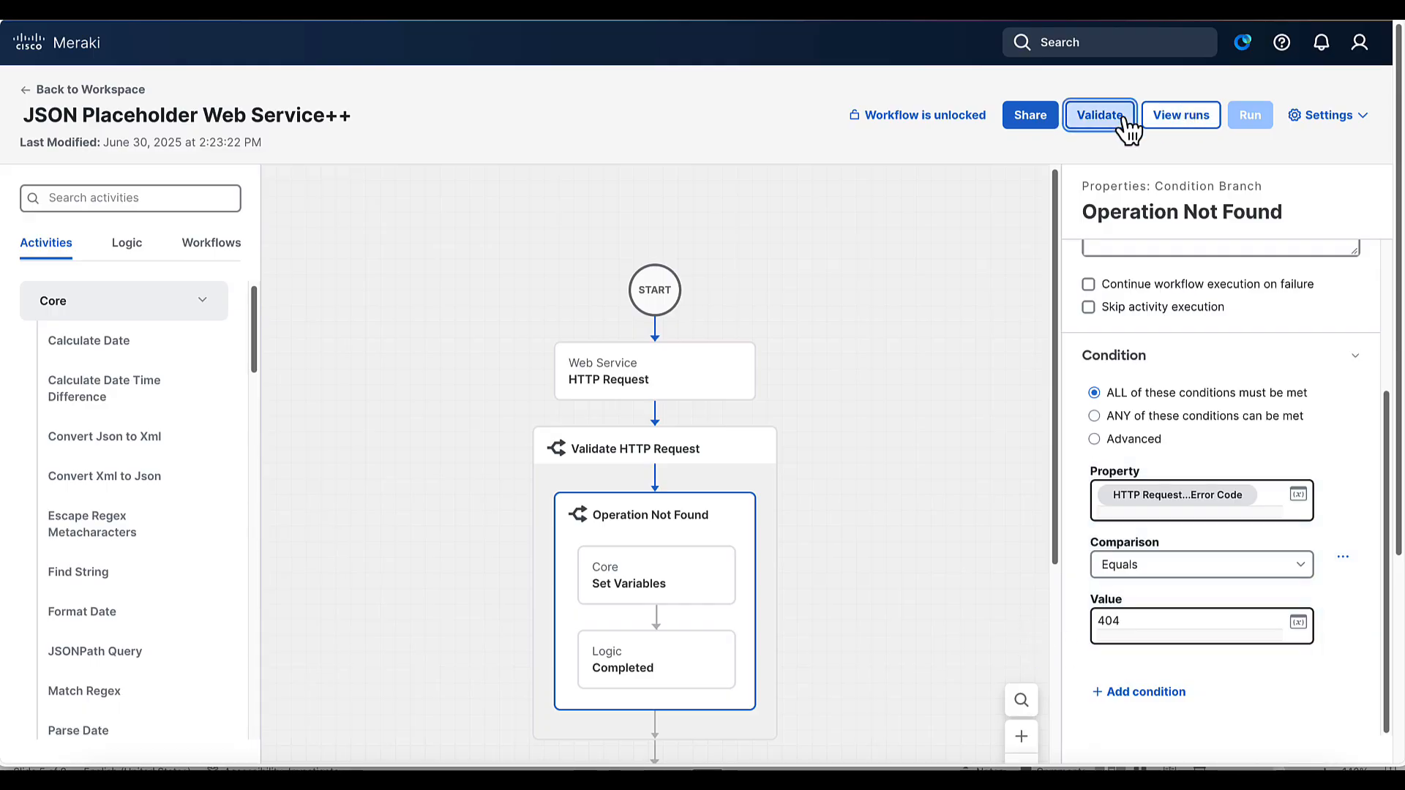
pyautogui.click(1240, 125)
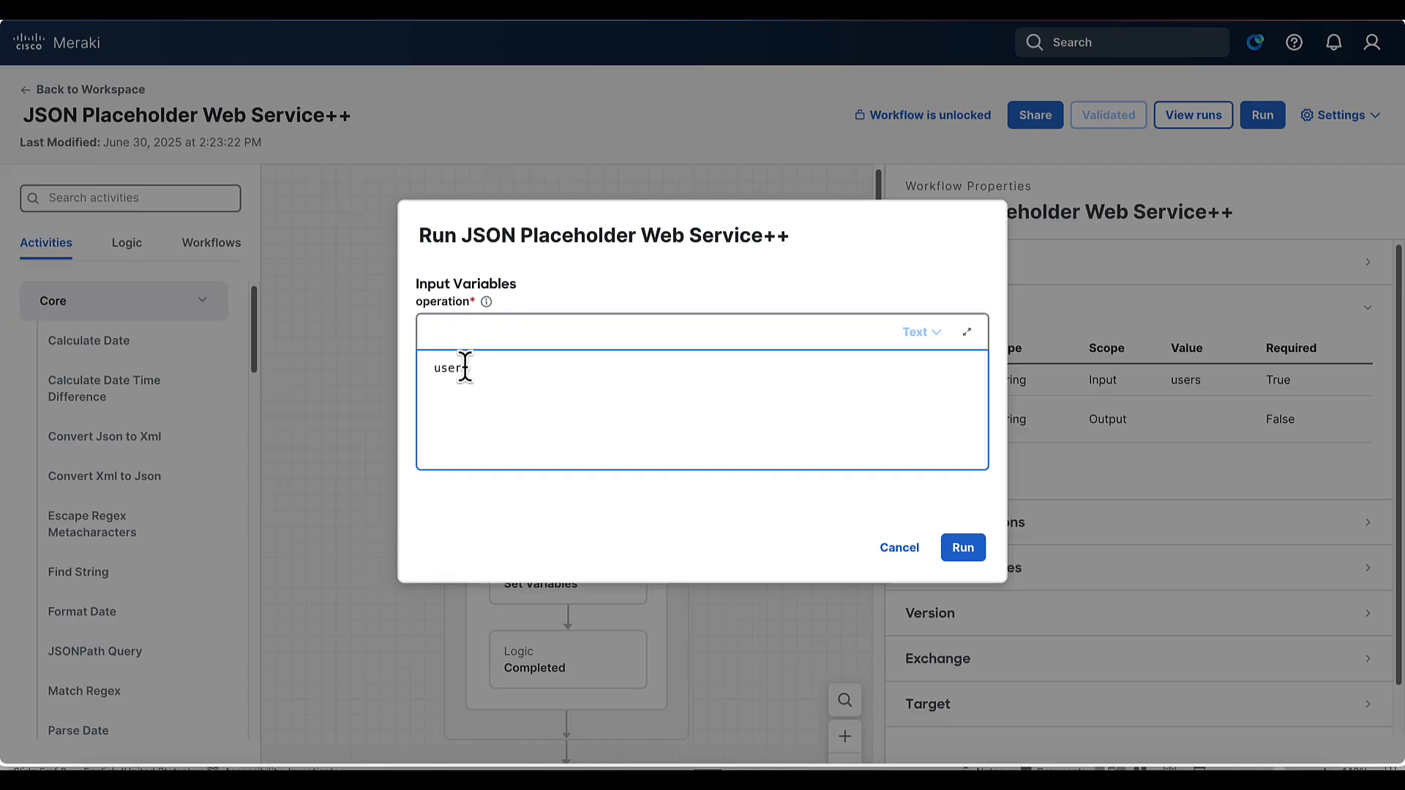
pyautogui.doubleClick(453, 367)
pyautogui.write('foo')
pyautogui.click(969, 551)
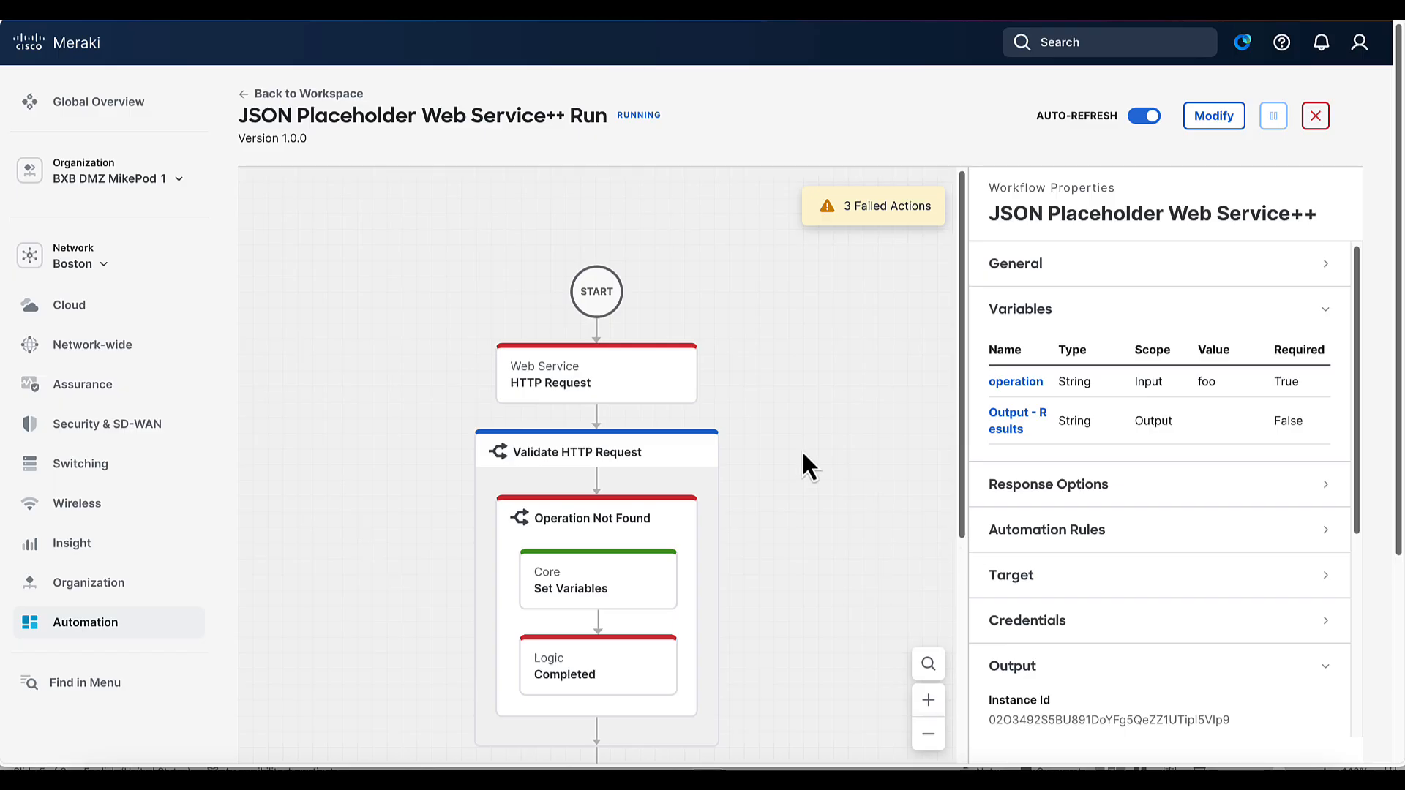
# Review the run's branches and the value of the Output - Results variable, and return to editing the workflow.
pyautogui.scroll(-1, 789, 444)
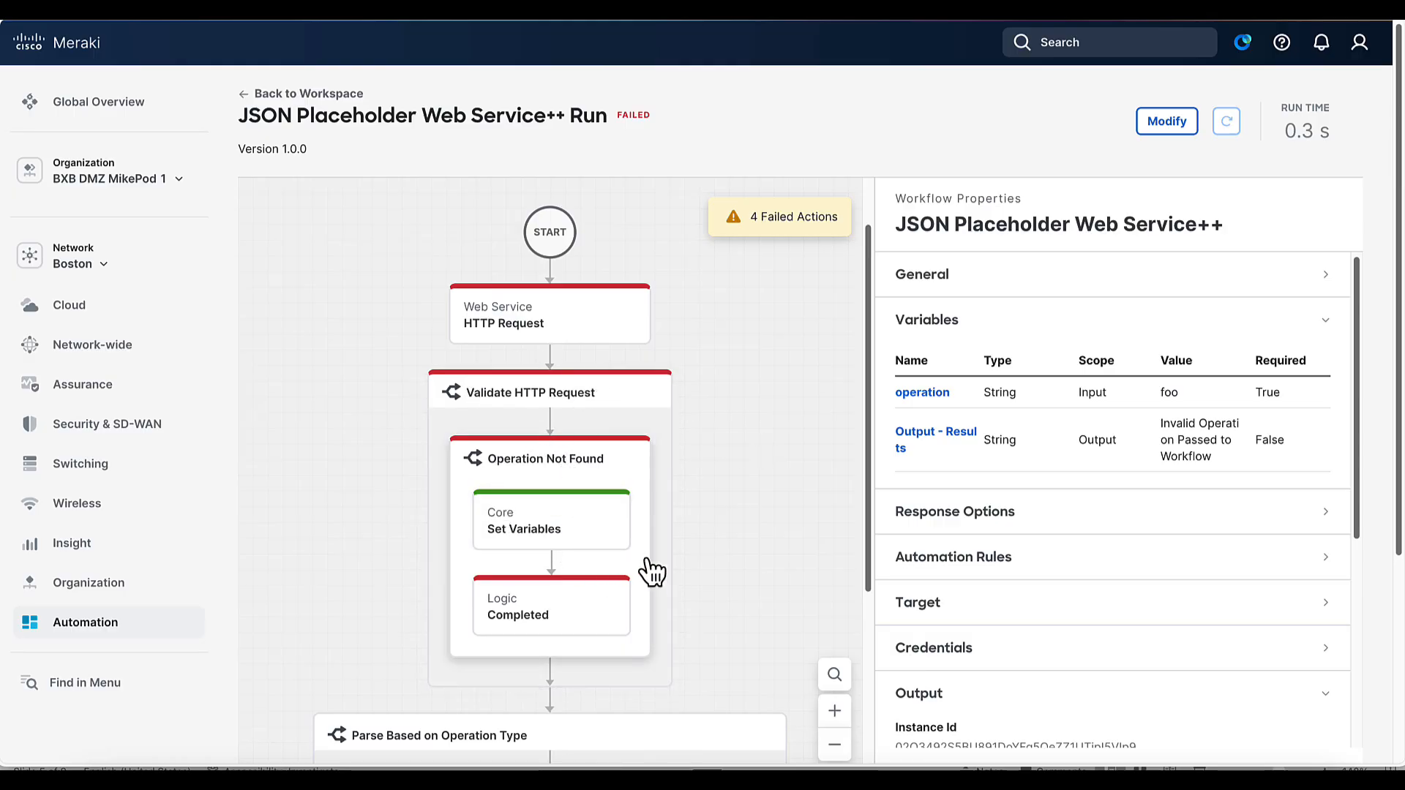
pyautogui.click(900, 448)
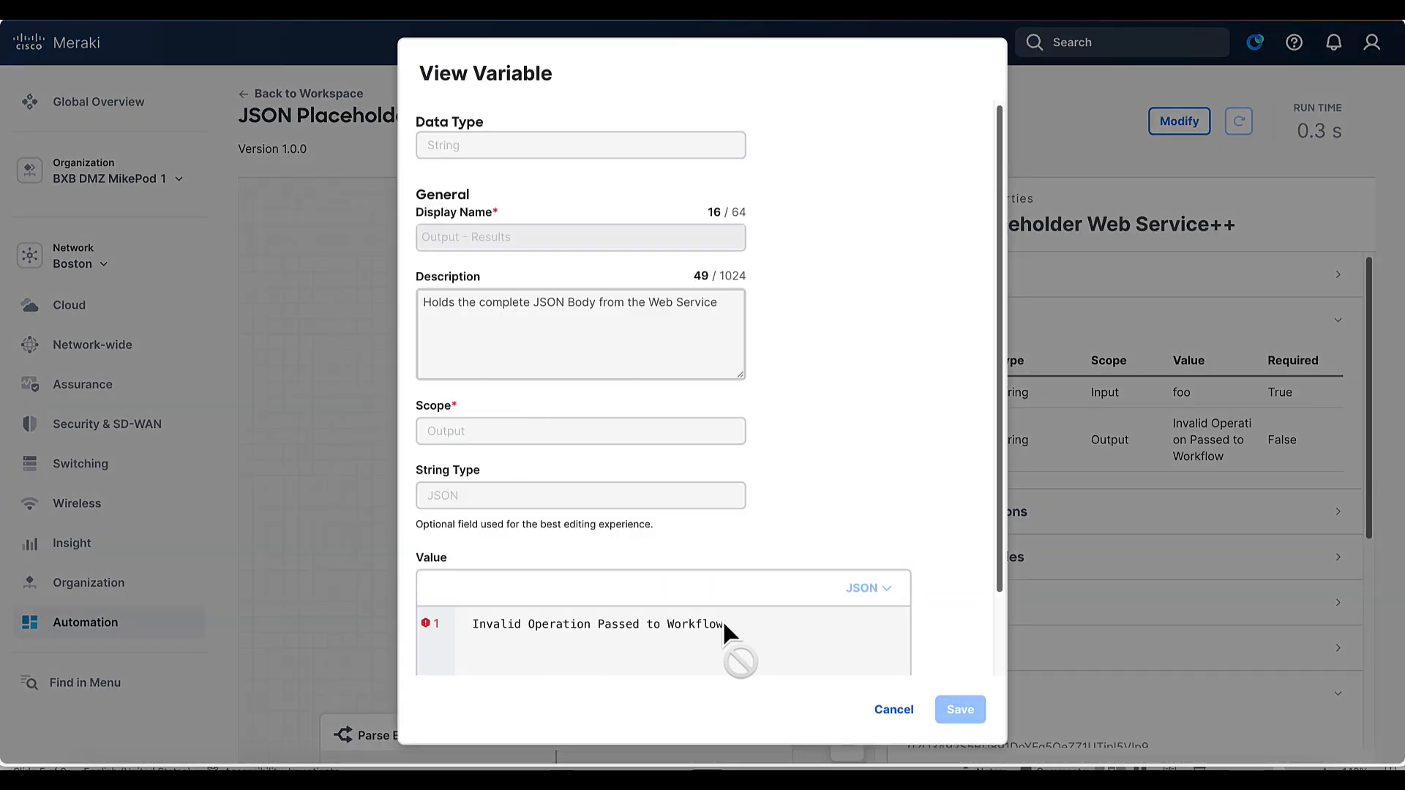
pyautogui.moveTo(723, 624); pyautogui.dragTo(470, 617)
pyautogui.click(470, 617)
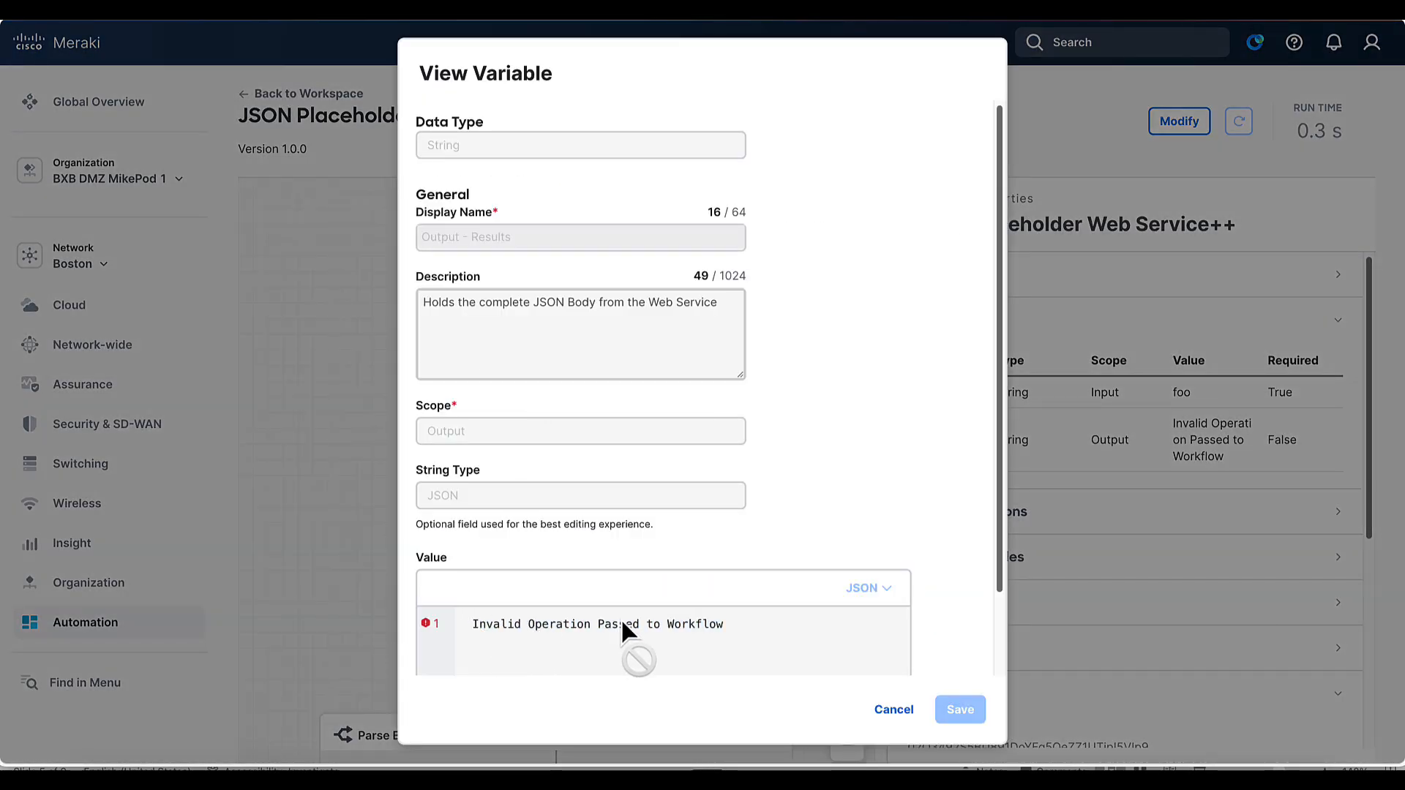
pyautogui.click(904, 713)
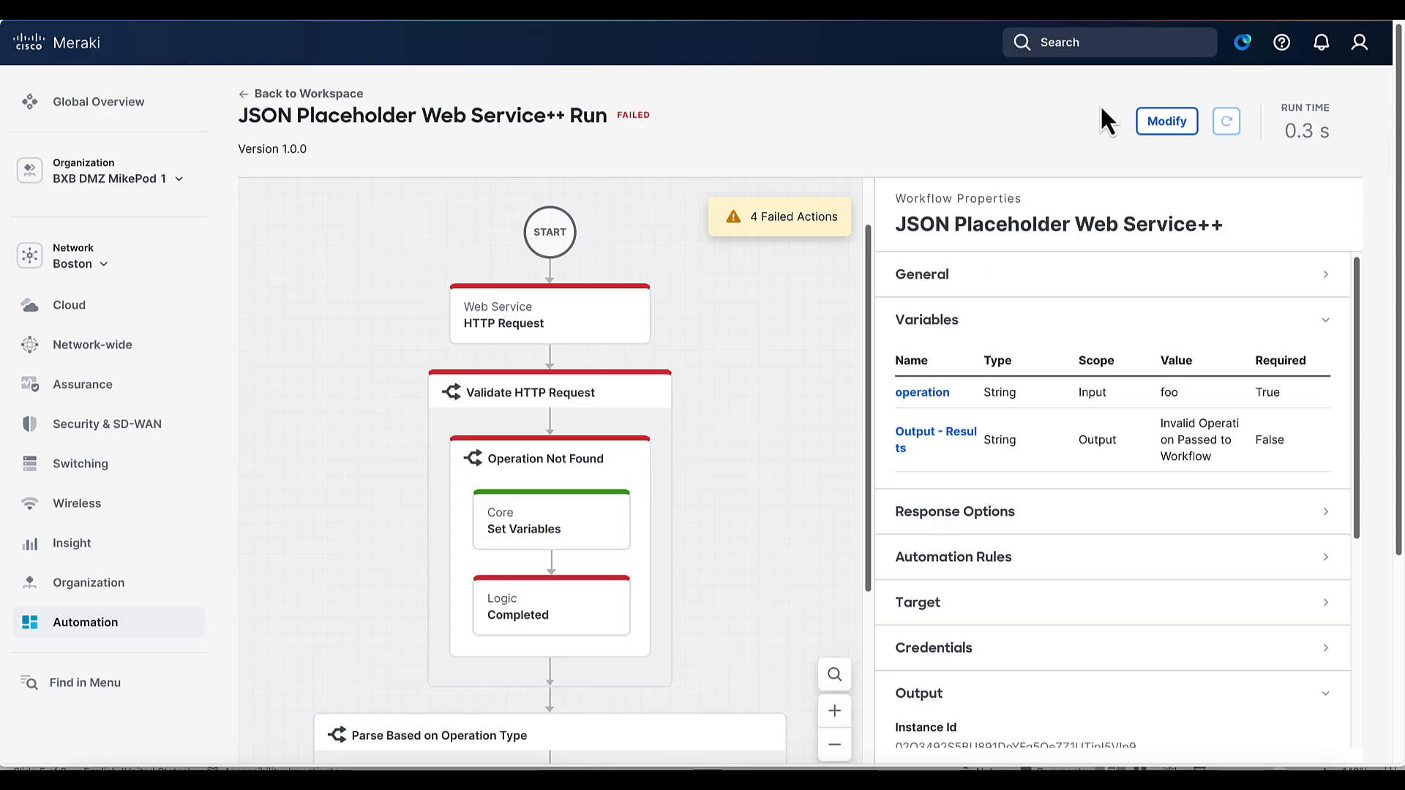
pyautogui.click(1159, 125)
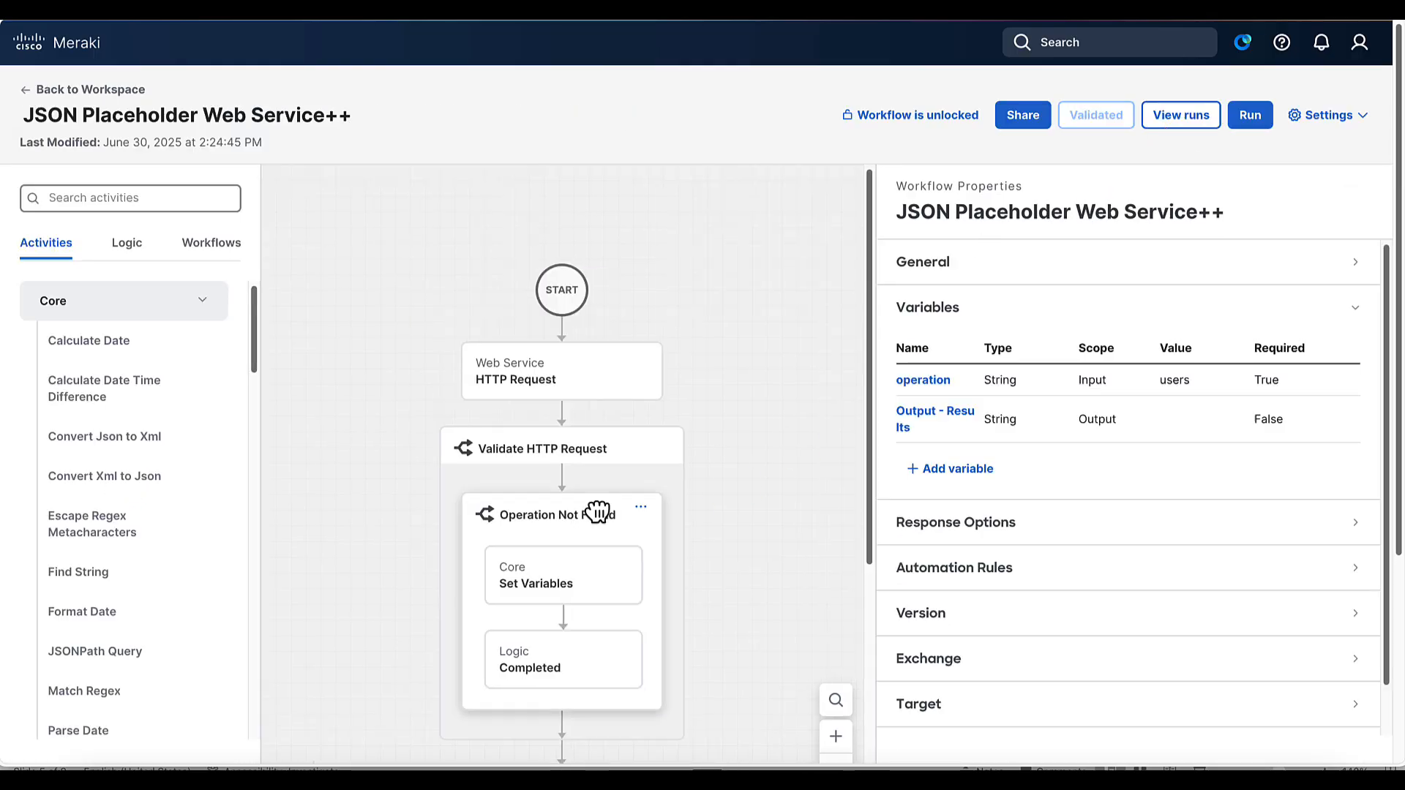
# In Operation Not Found's Set Variables, extend the new value to "Invalid Operation Passed to Workflow :" followed by the operation input variable.
pyautogui.scroll(-1, 588, 642)
pyautogui.click(583, 527)
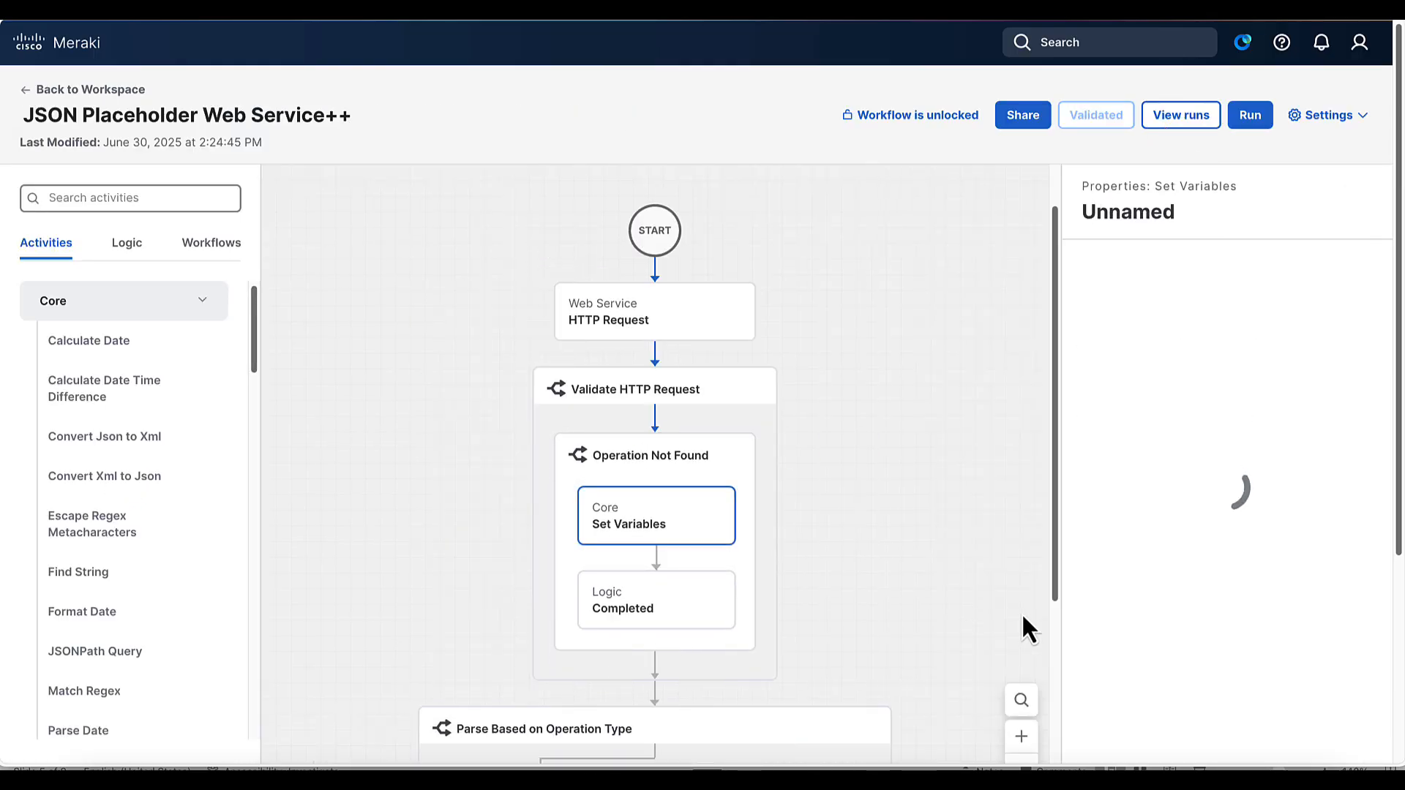
pyautogui.scroll(-2, 1102, 634)
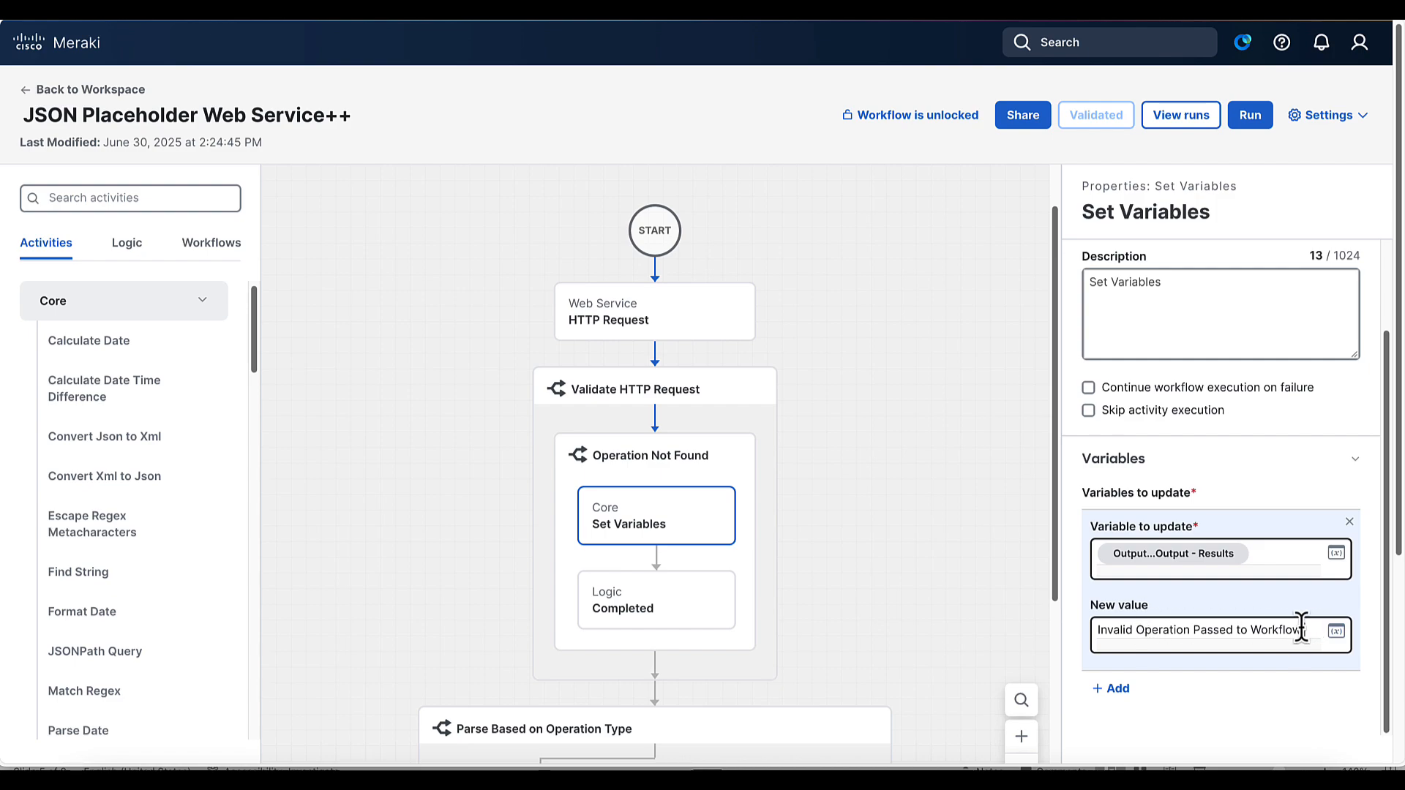
pyautogui.click(1337, 632)
pyautogui.hscroll(-3, 556, 344)
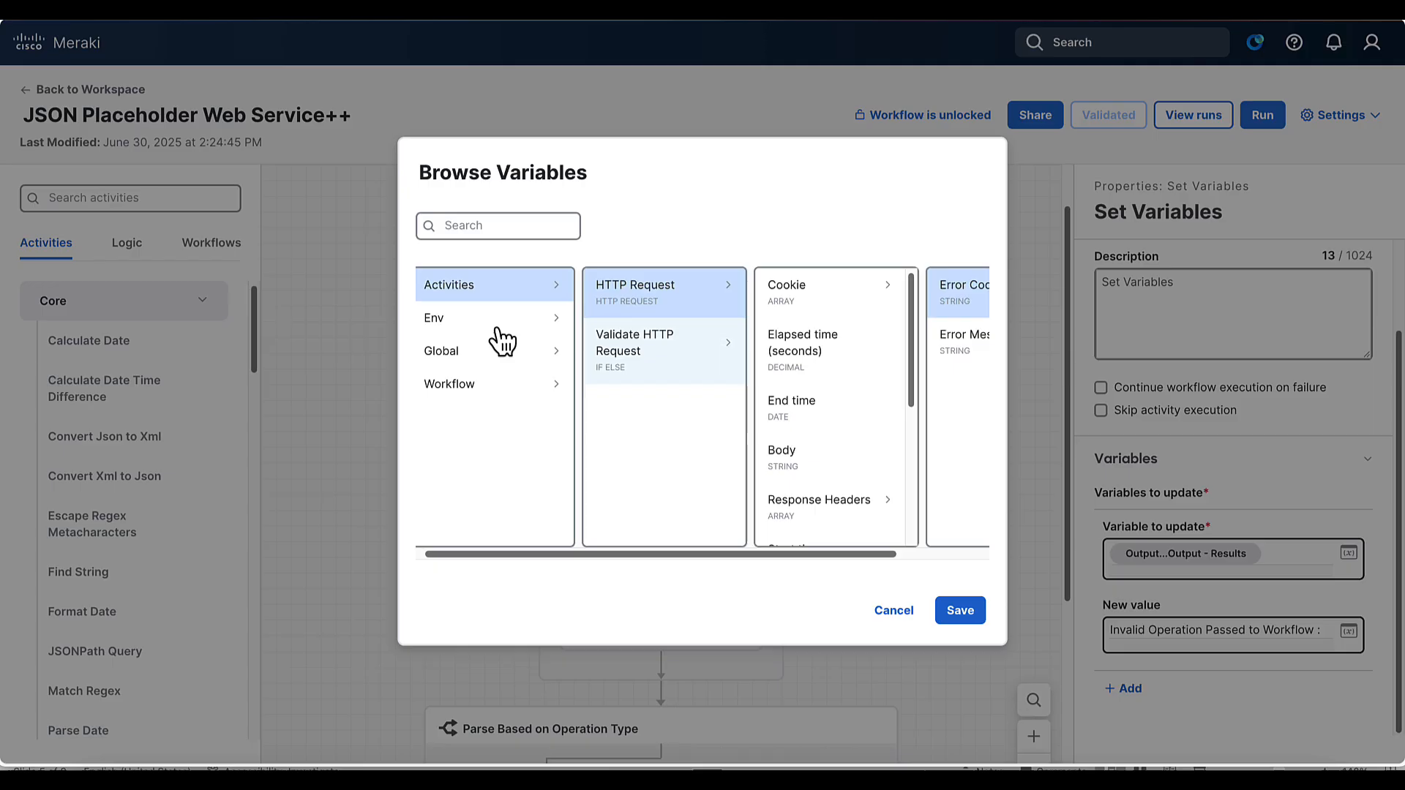
pyautogui.click(502, 384)
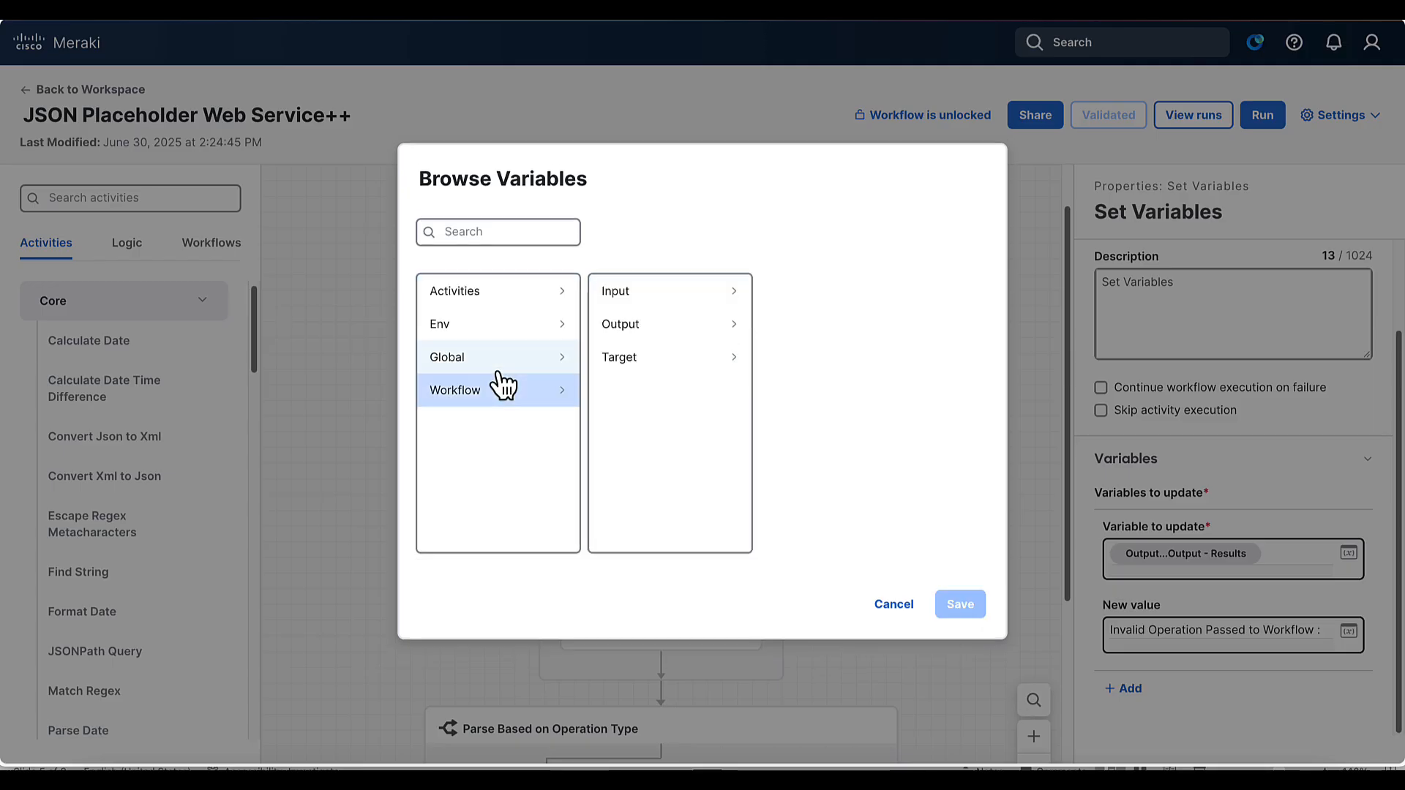
pyautogui.click(647, 298)
pyautogui.click(778, 307)
pyautogui.click(951, 606)
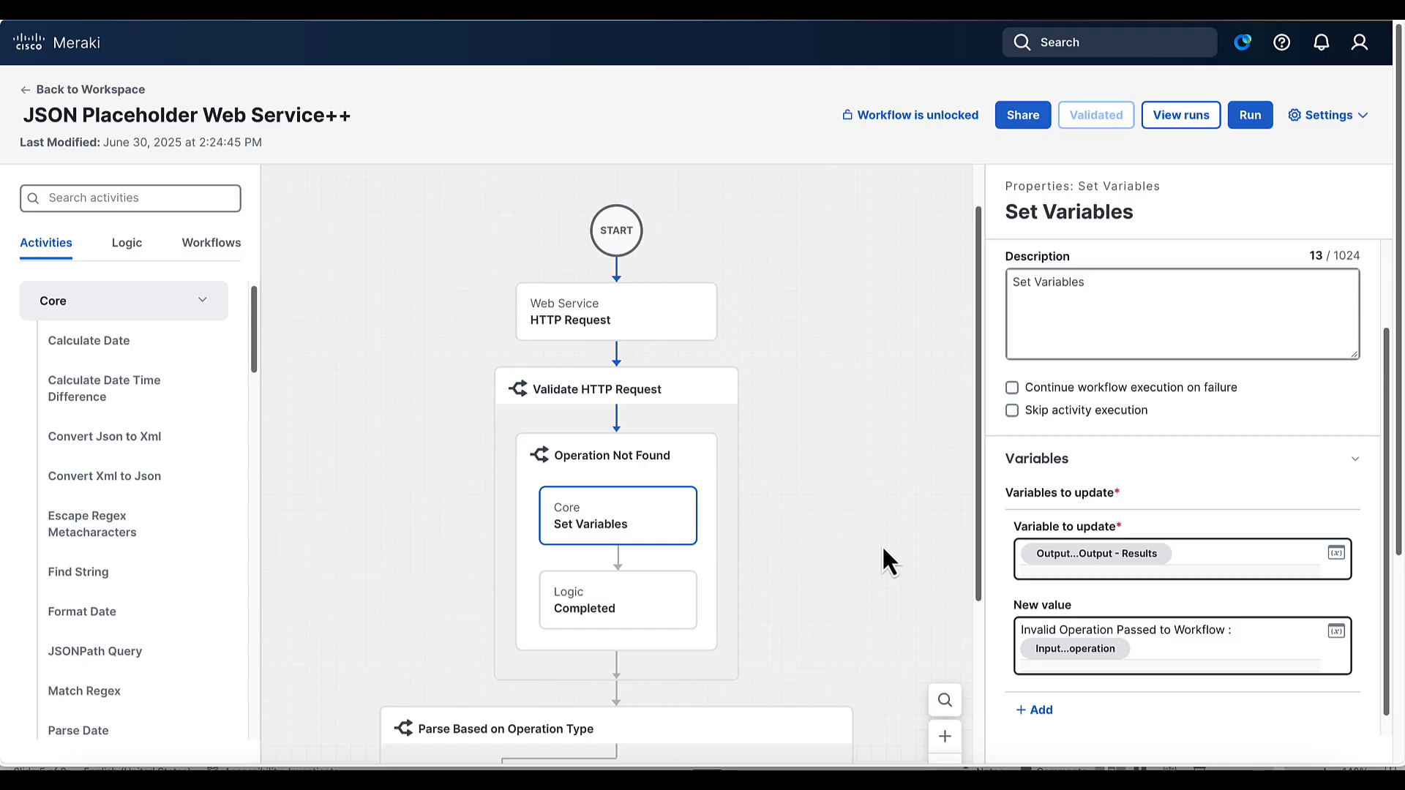
pyautogui.scroll(-2, 884, 549)
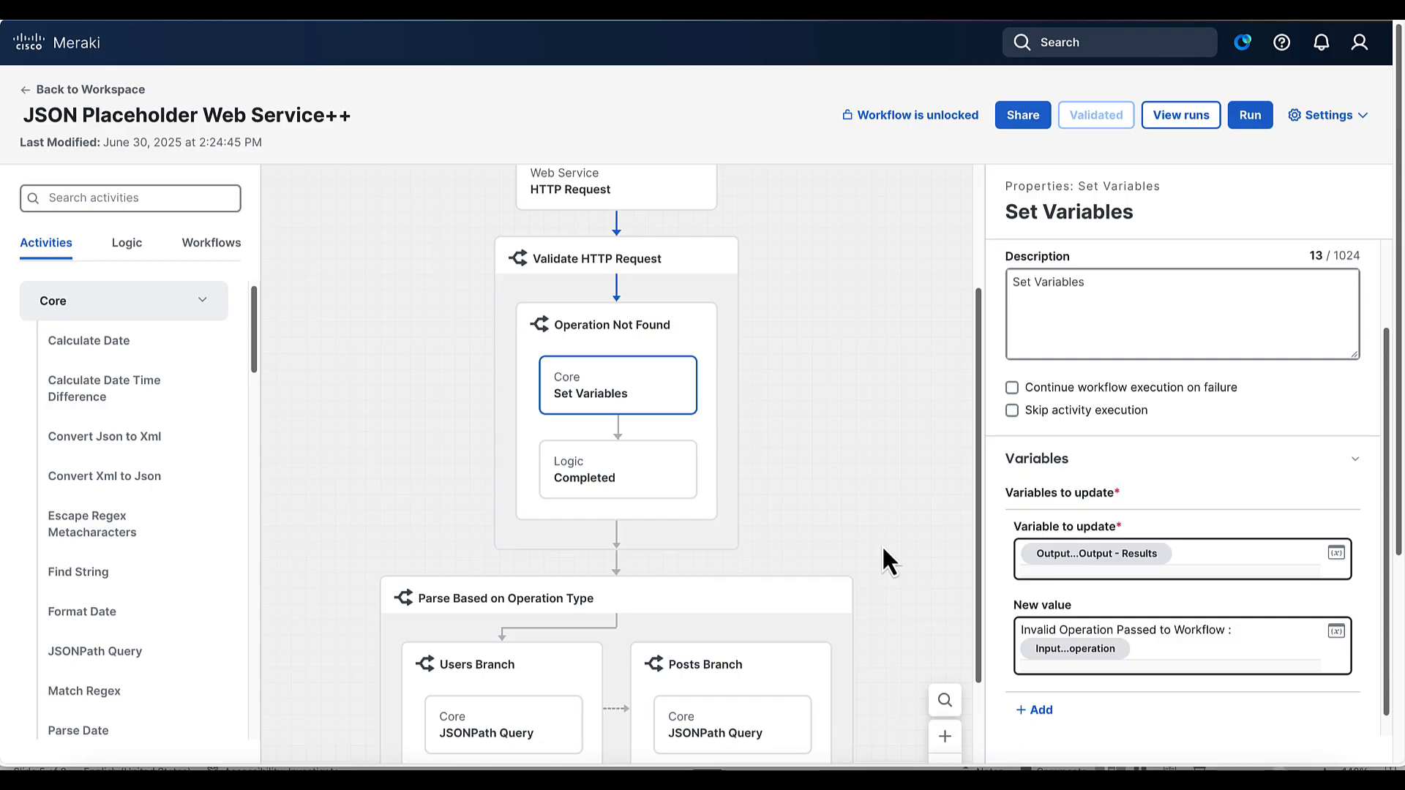
pyautogui.scroll(-2, 881, 545)
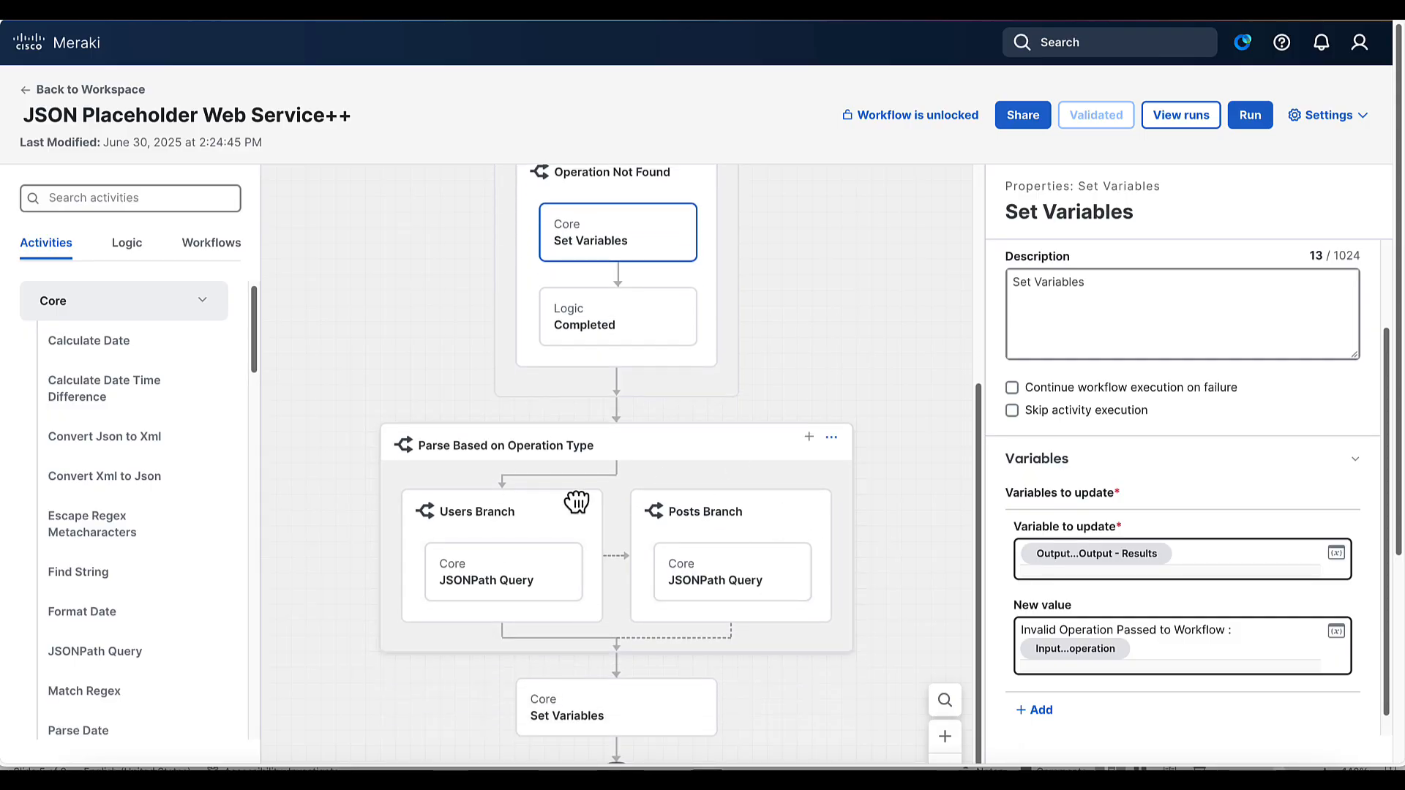